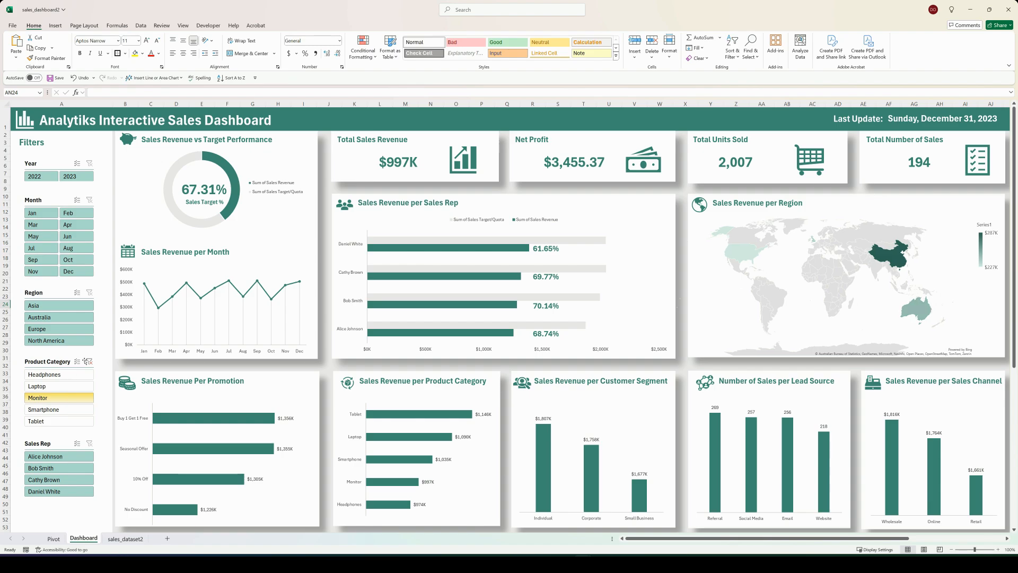
Step: Clear the Product Category filter and filter the dashboard to the last representative listed in the Sales Rep slicer
left_click(89, 361)
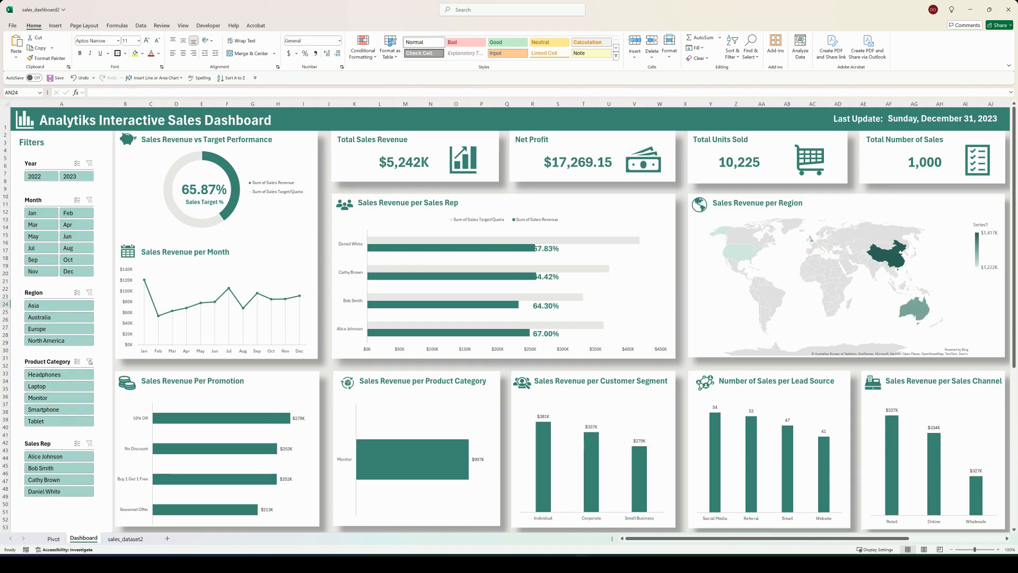
left_click(68, 491)
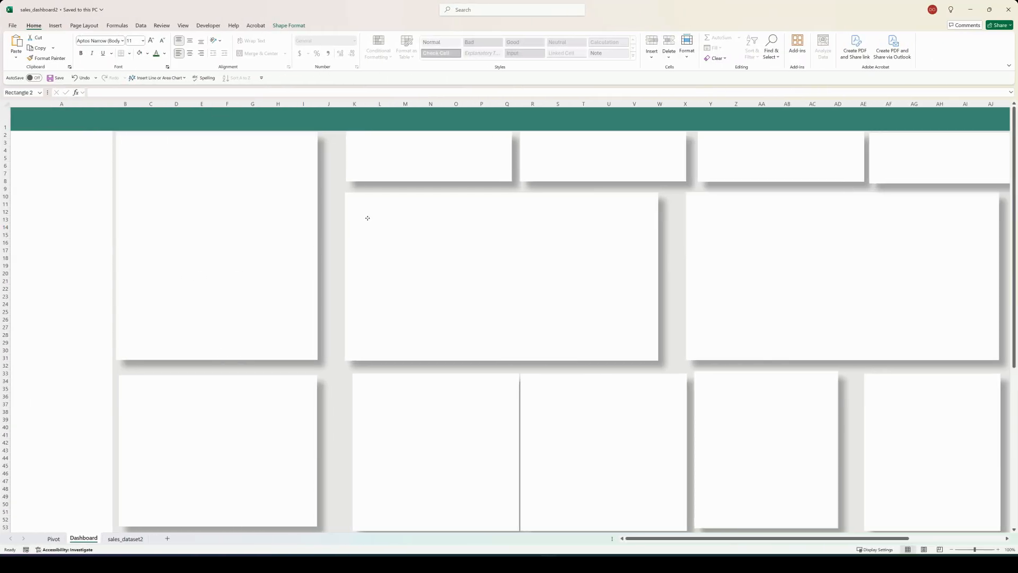
Step: Reposition the white panel rectangles on the Dashboard sheet to even out their spacing across the upper and lower rows
left_click_drag(368, 218, 359, 218)
left_click_drag(377, 154, 367, 154)
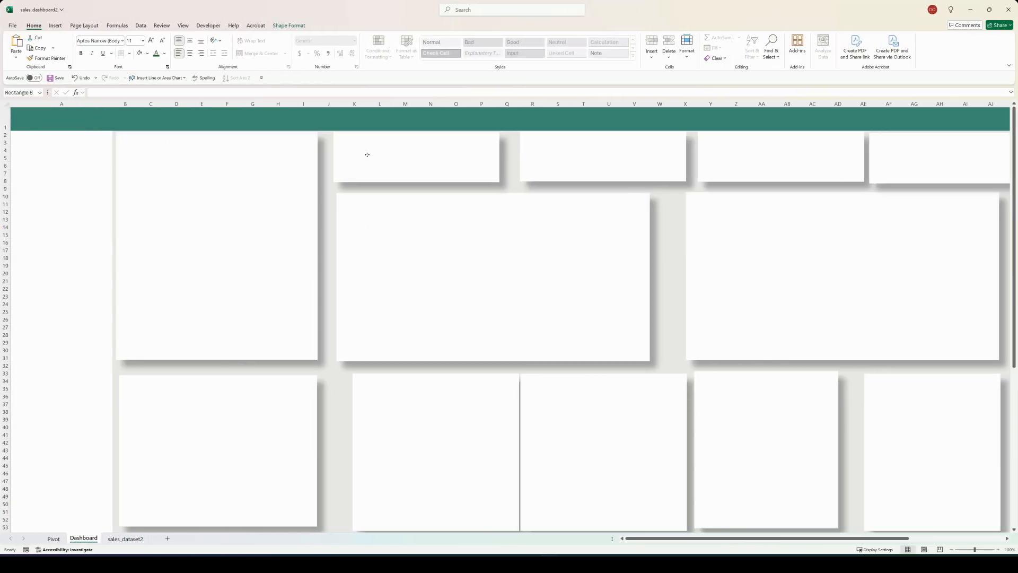
left_click(273, 162)
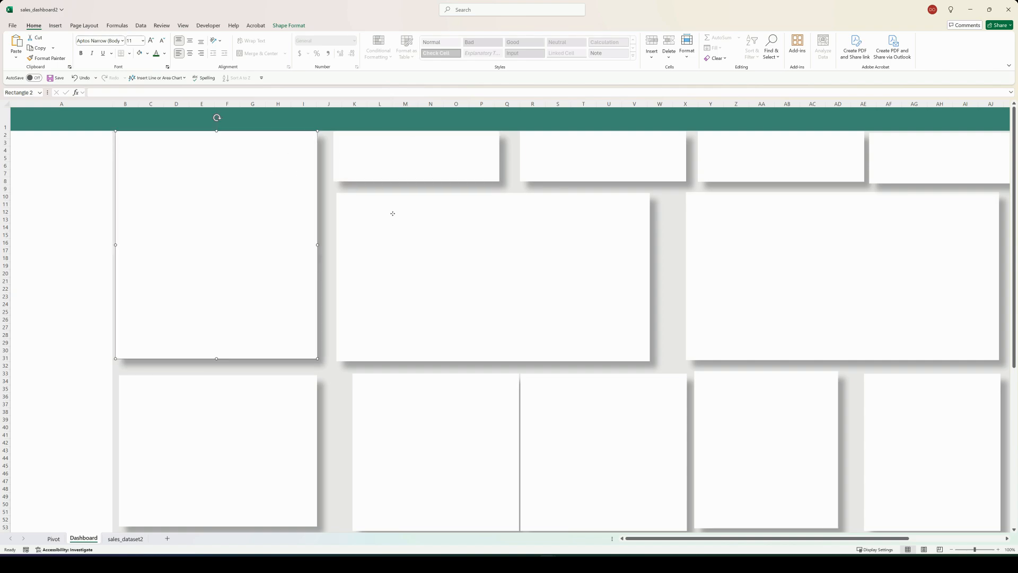
left_click_drag(393, 214, 391, 214)
left_click_drag(492, 363, 490, 359)
left_click_drag(471, 407, 454, 405)
left_click_drag(280, 424, 316, 450)
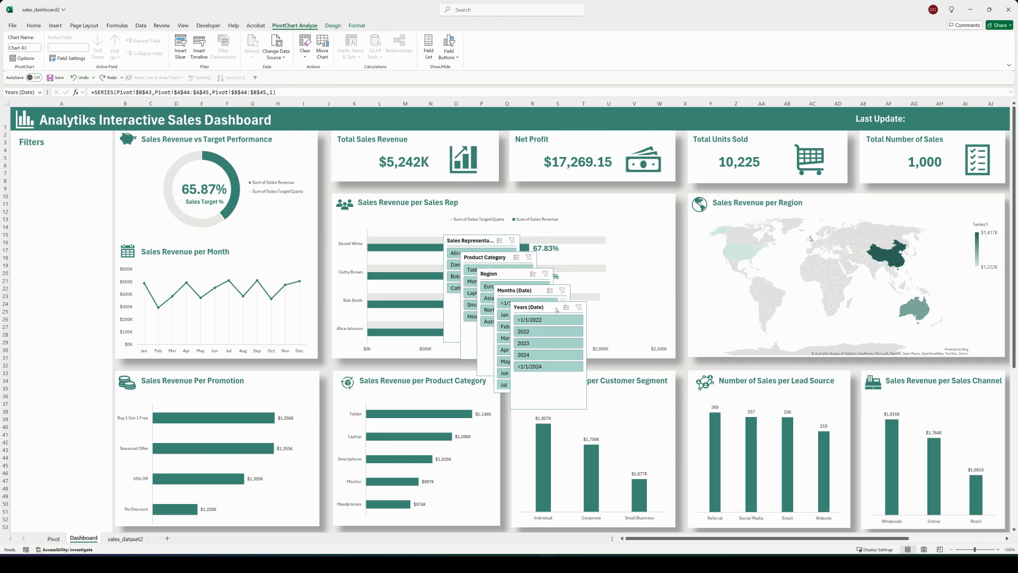
Step: Stack the shortened Years and Months slicers beneath the Filters heading and move the Region slicer toward them
left_click(545, 305)
left_click_drag(362, 301, 35, 166)
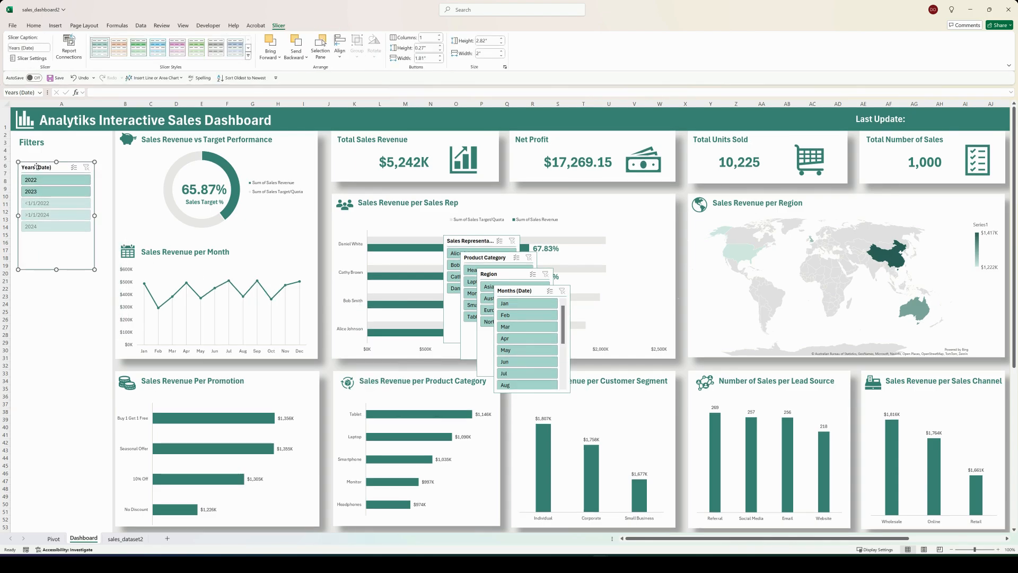
left_click_drag(55, 271, 55, 195)
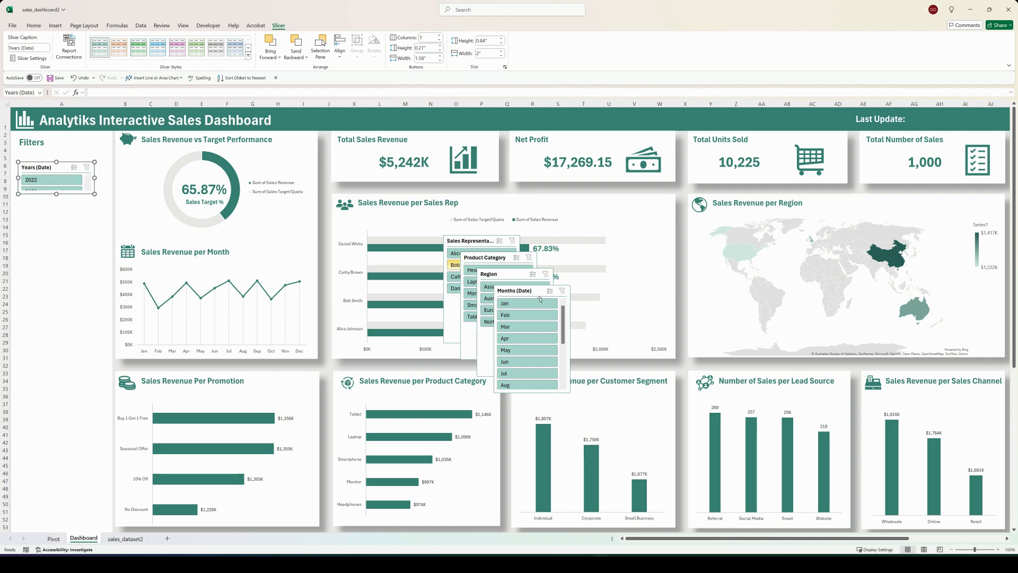
left_click_drag(539, 291, 62, 207)
left_click_drag(57, 309, 55, 280)
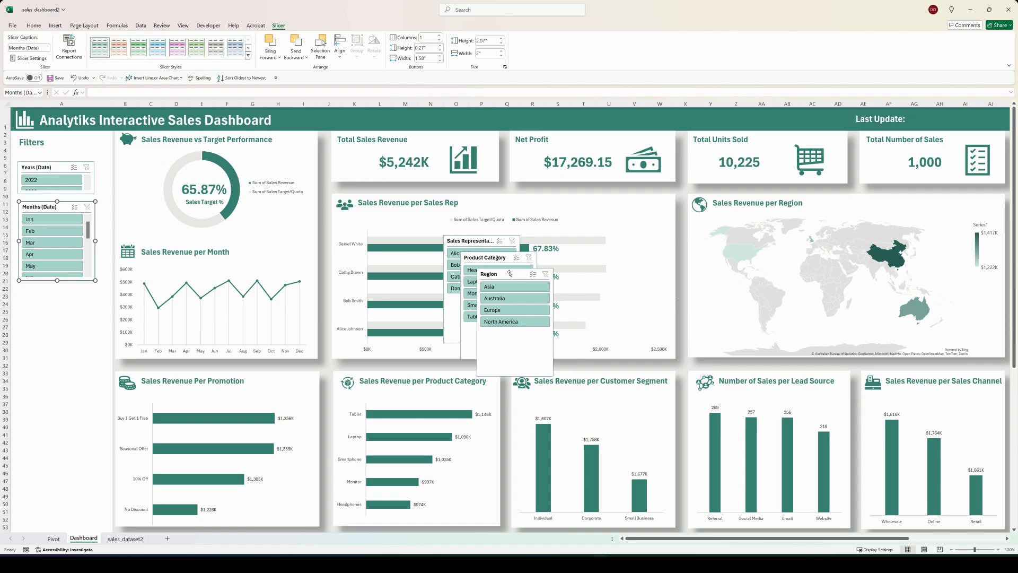
left_click_drag(504, 274, 334, 300)
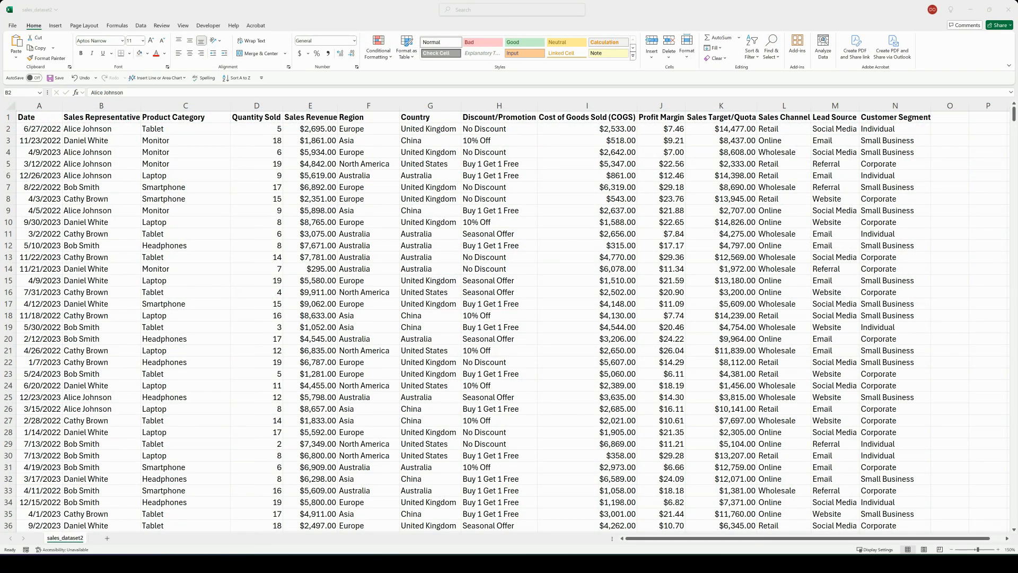
Step: Convert the whole sales dataset into a table with headers and name the table Data
left_click(8, 116)
key("ctrl+t")
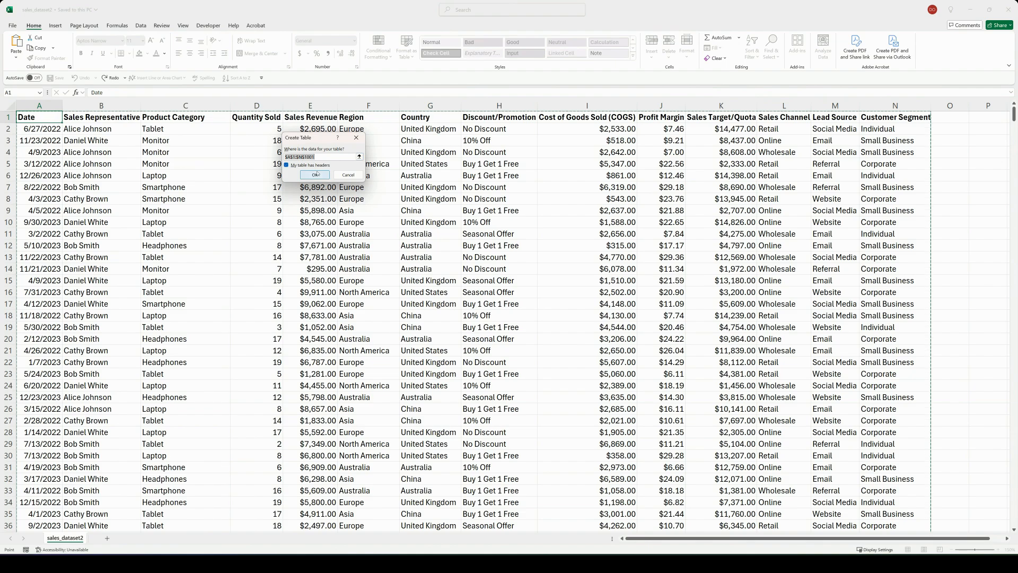
left_click(315, 175)
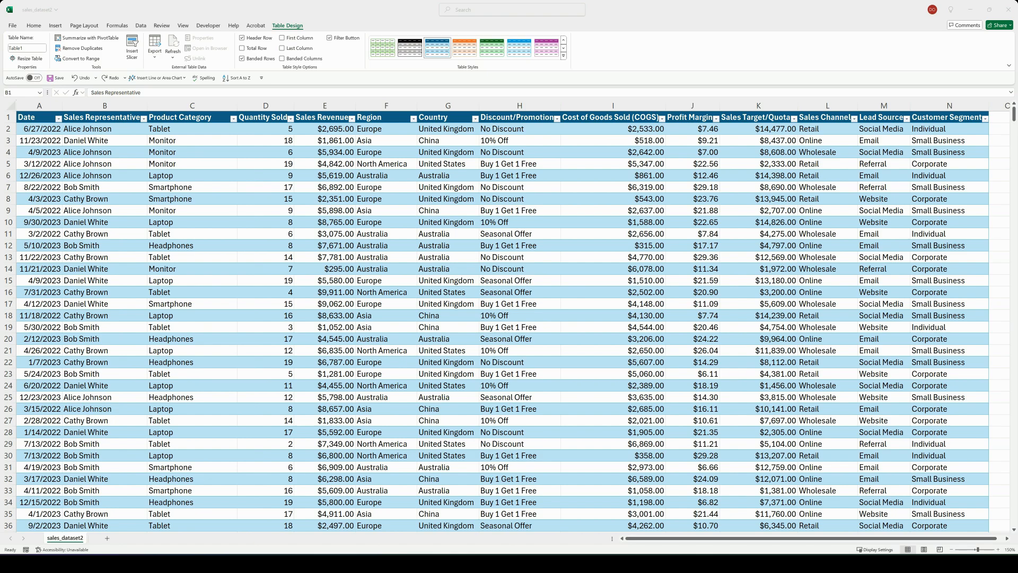
left_click(27, 48)
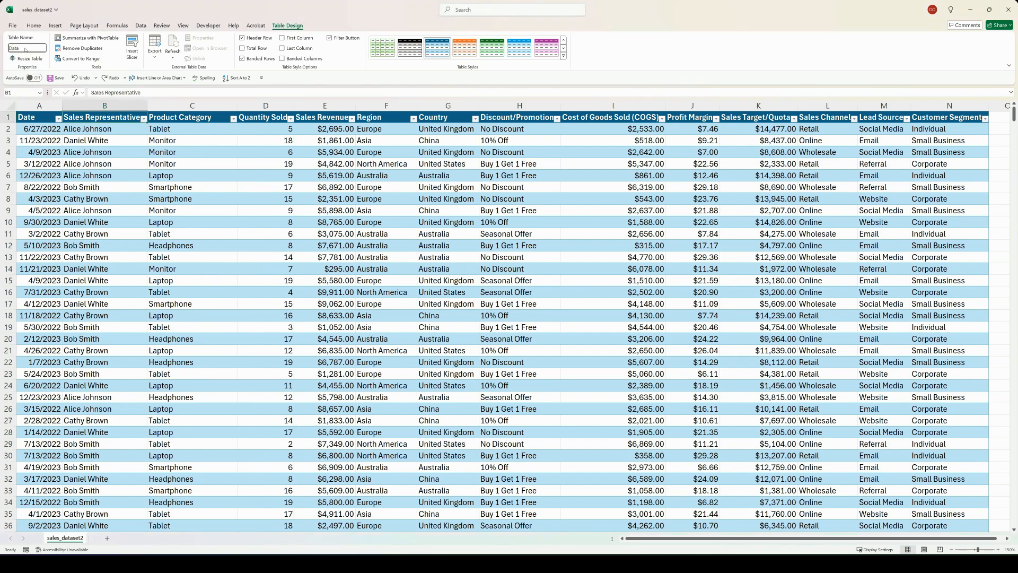
Step: Create a PivotTable from the Data table on a new worksheet and name that sheet Pivot
left_click(92, 127)
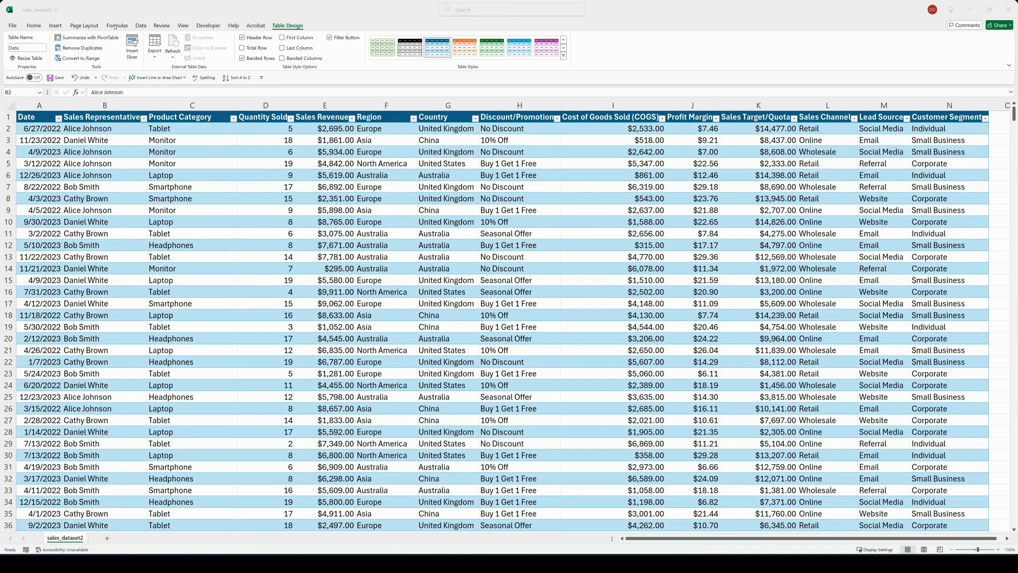
left_click(86, 37)
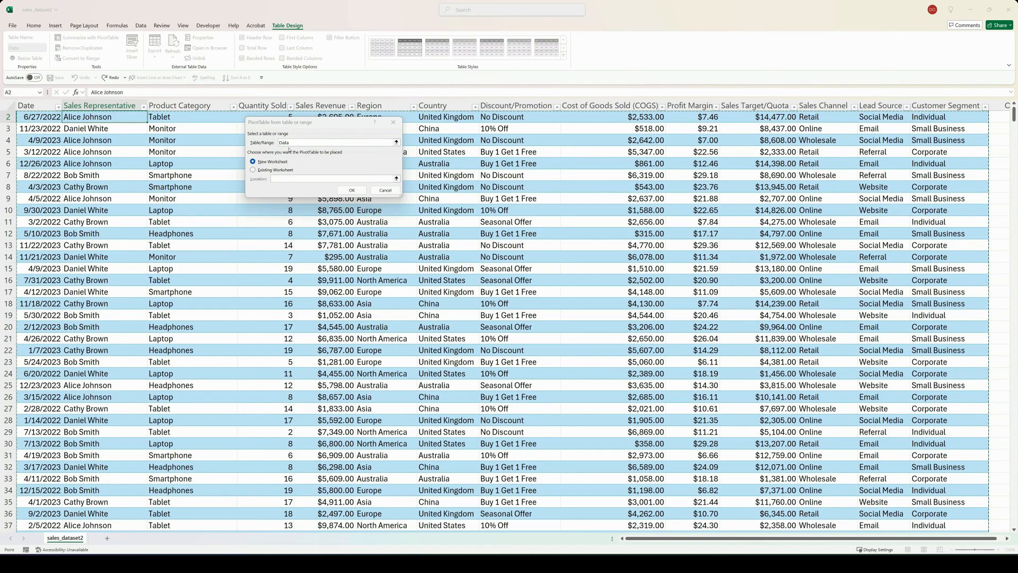
left_click(341, 189)
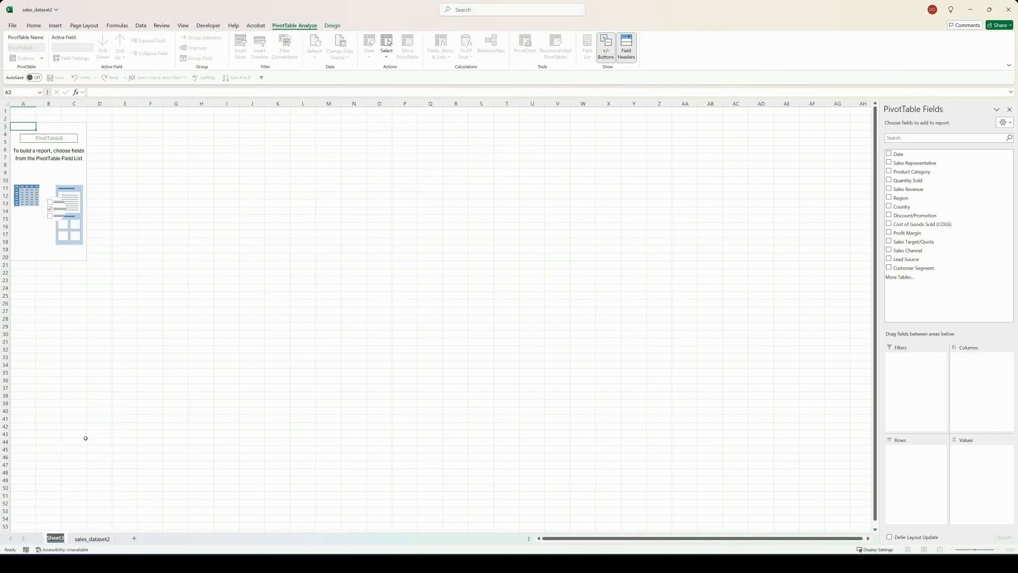
key("BackSpace")
type("Pivot")
left_click(86, 440)
left_click(121, 203)
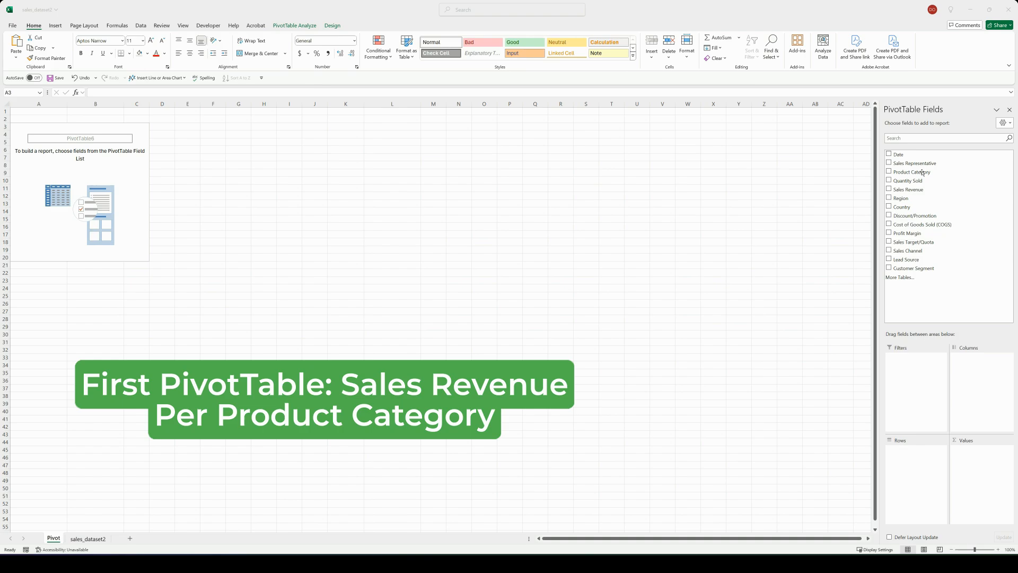
Step: Set the PivotTable to sum Sales Revenue by Product Category in rows, and insert a clustered bar PivotChart from it
left_click_drag(923, 172, 931, 468)
left_click_drag(904, 191, 983, 460)
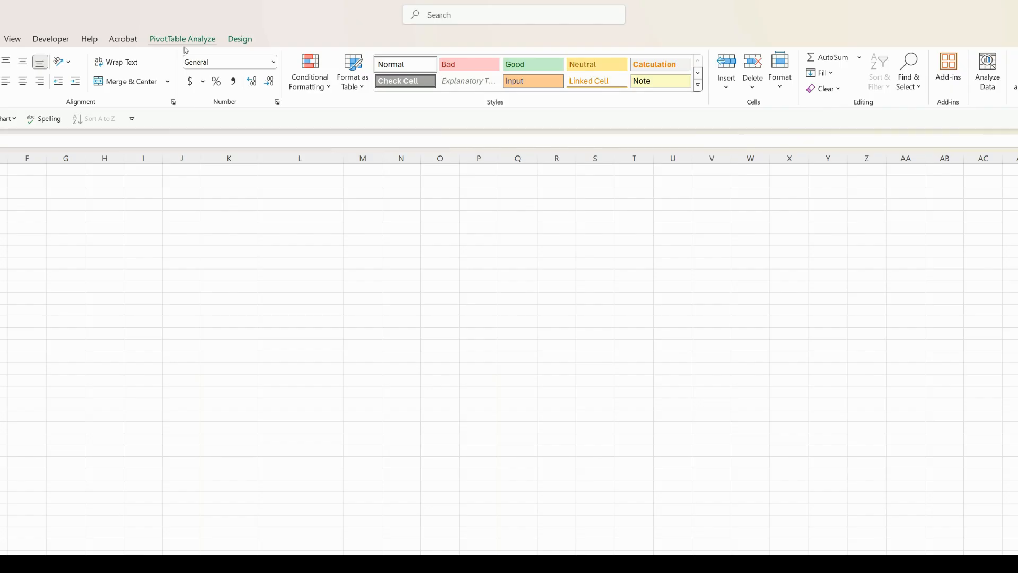
left_click(184, 47)
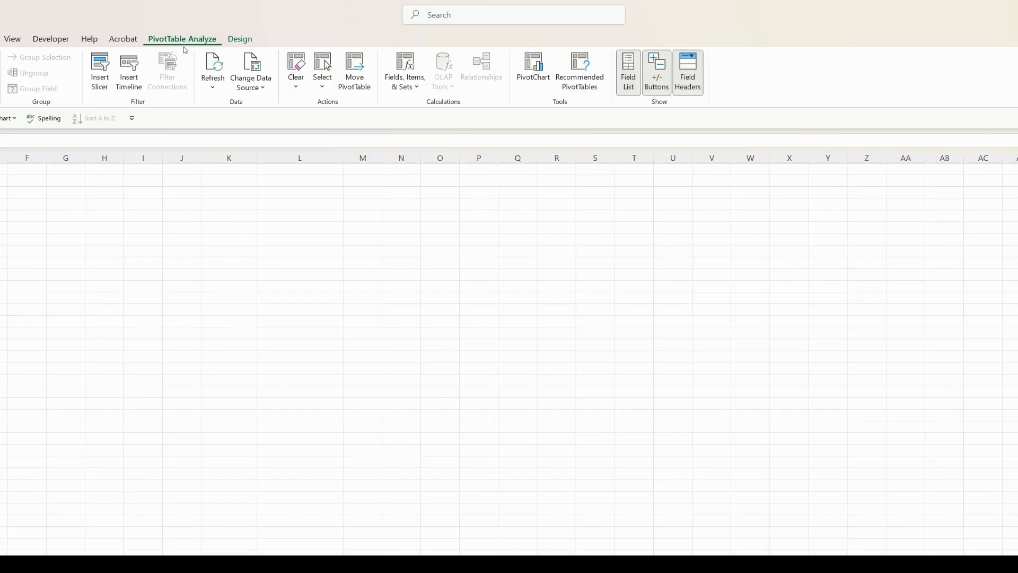
left_click(522, 76)
left_click(392, 368)
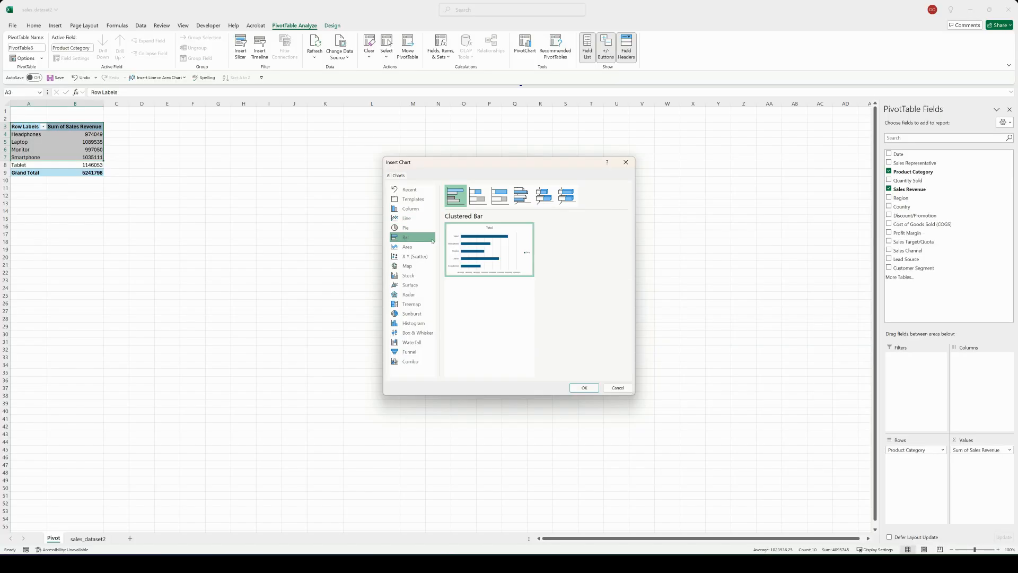
key("Return")
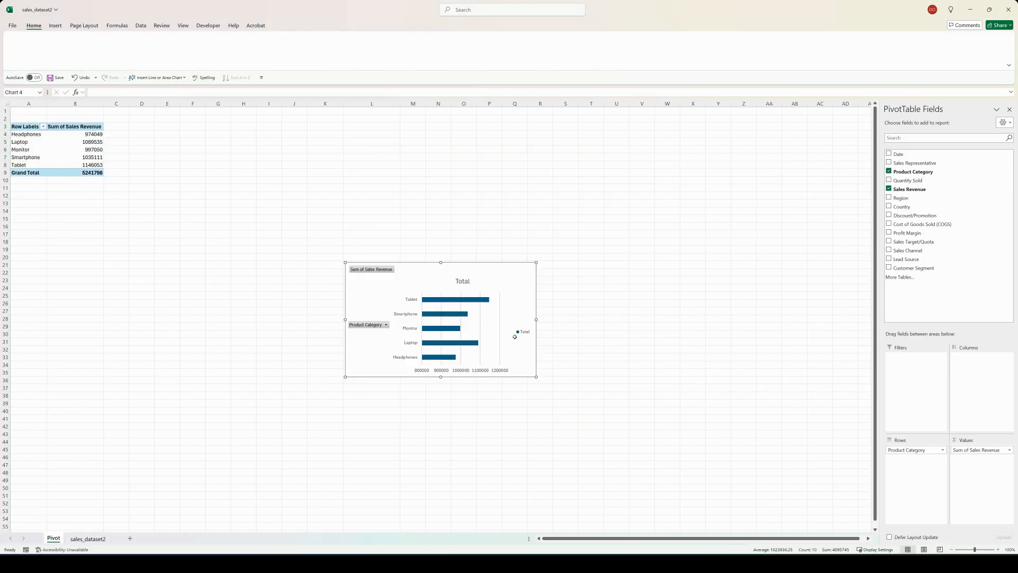
Step: Place the bar chart beside the PivotTable and hide all of its field buttons
left_click_drag(419, 268, 193, 123)
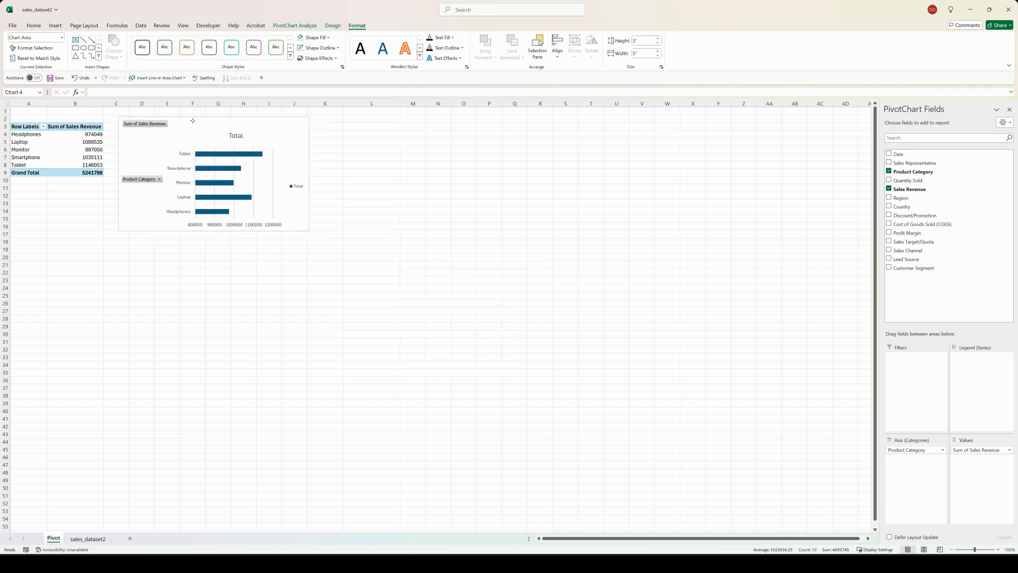
right_click(148, 124)
left_click(193, 214)
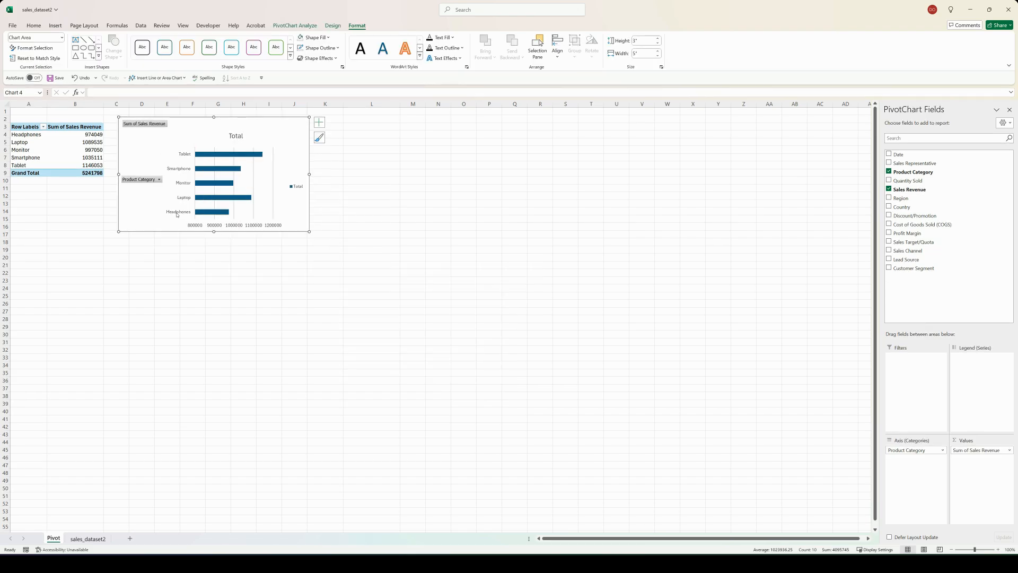
Step: Remove the bar chart's primary horizontal axis, title, gridlines and legend, and show data labels
left_click(320, 122)
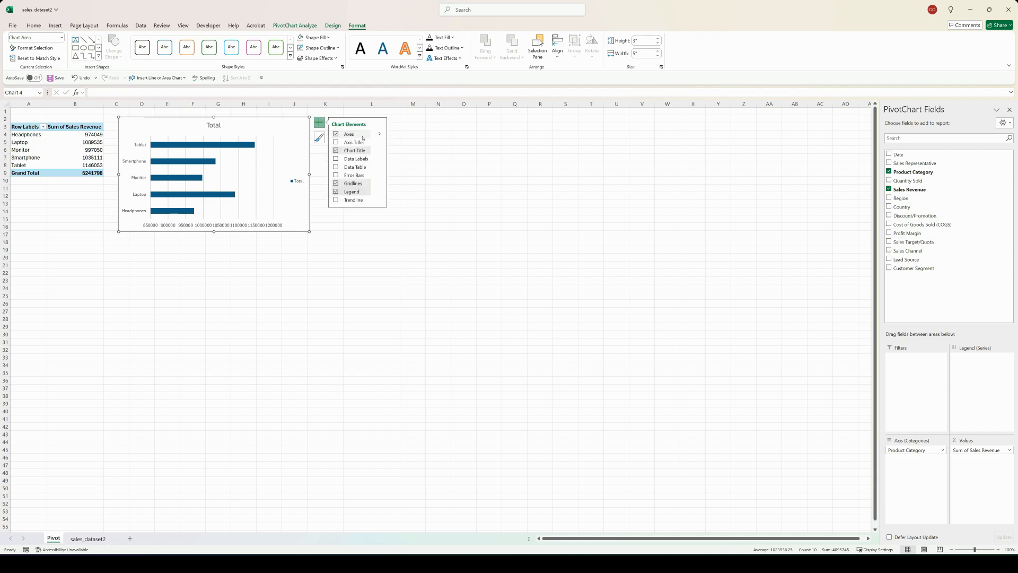
left_click(380, 135)
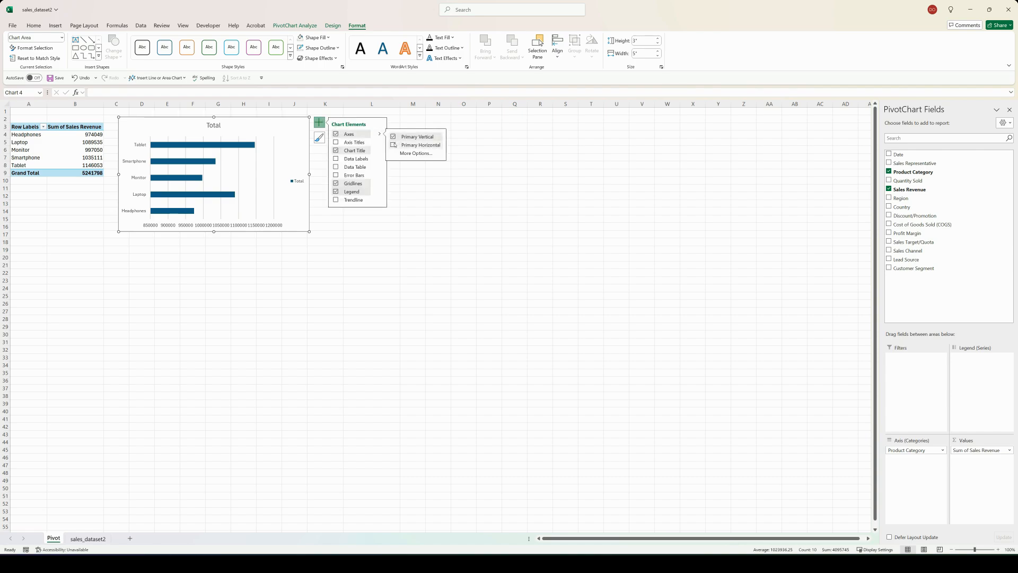
left_click(393, 145)
left_click(336, 151)
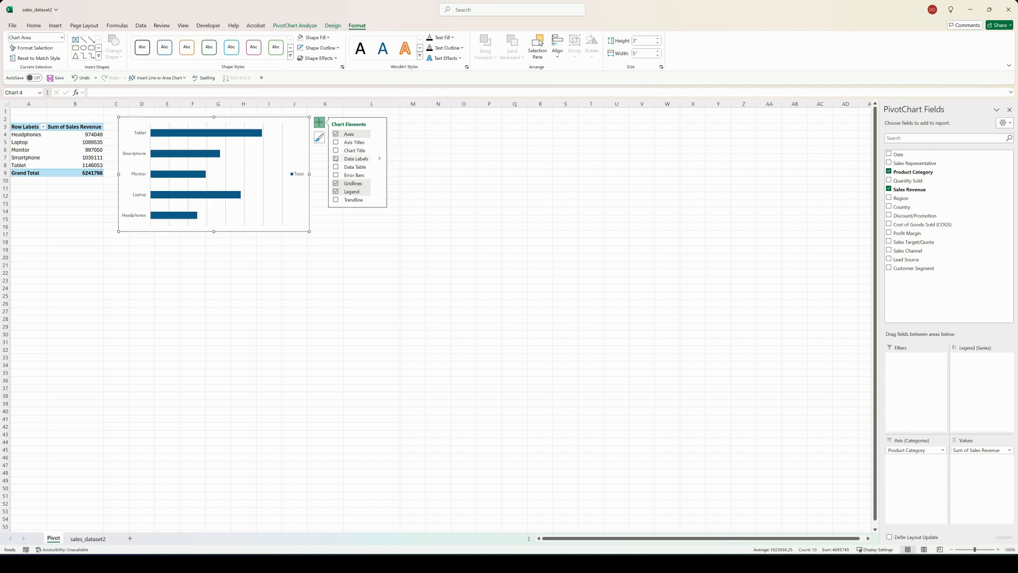
left_click(335, 159)
left_click(336, 183)
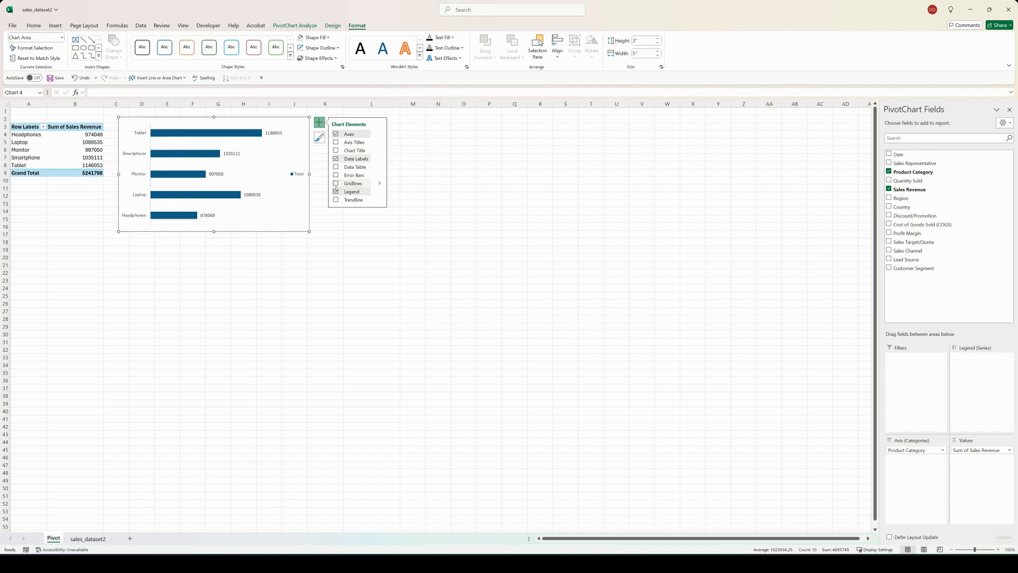
left_click(336, 192)
left_click(325, 217)
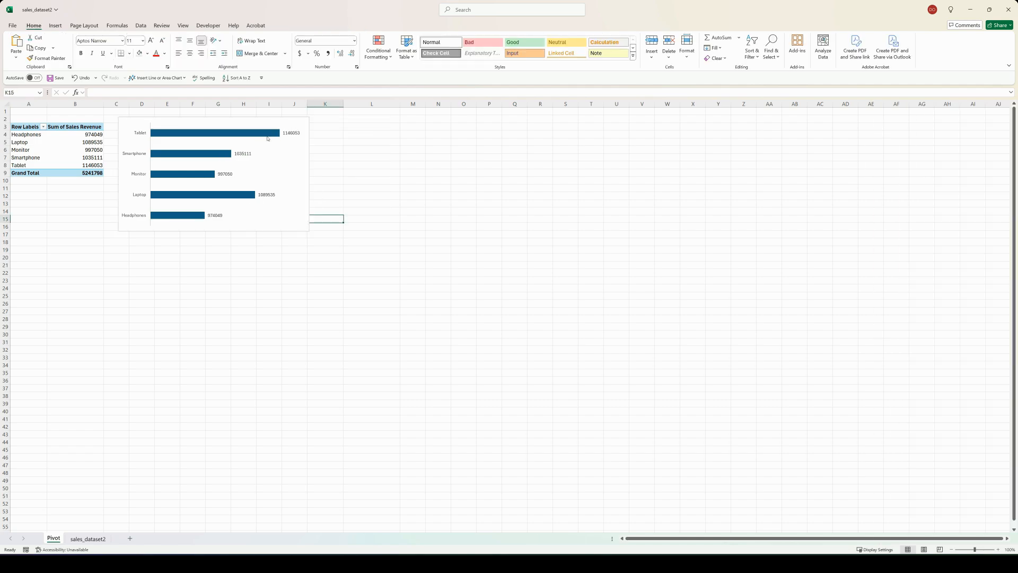
Step: Sort the chart's bars from smallest to largest and shrink the chart to about 2.26" high by 3.77" wide
left_click(266, 135)
right_click(267, 135)
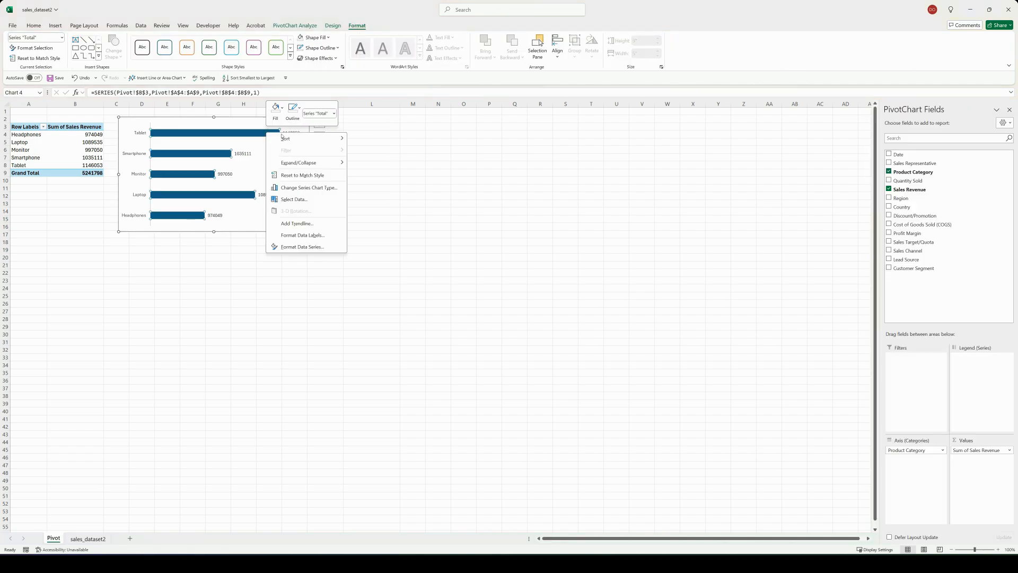
mouse_move(289, 139)
left_click(370, 140)
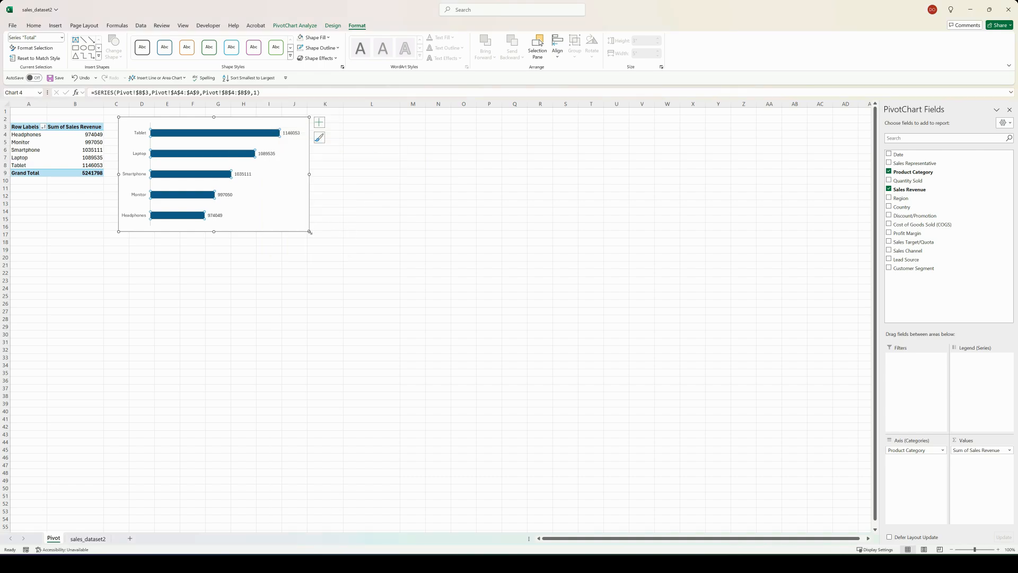
left_click_drag(310, 232, 262, 202)
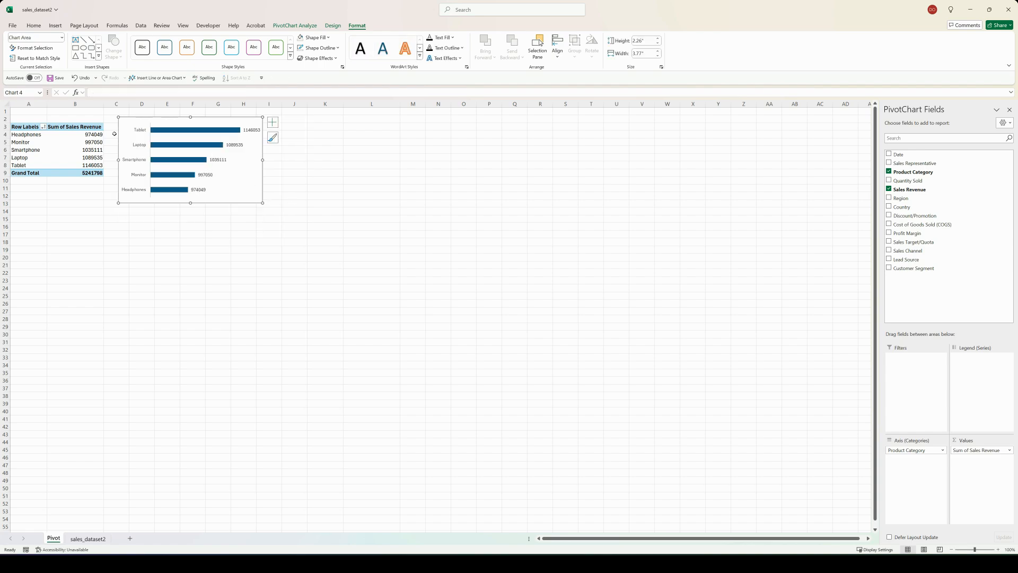
Step: Copy the Product Category PivotTable to cell J3 and widen column J to fit its row labels
left_click_drag(19, 124, 64, 168)
key("ctrl+c")
left_click(292, 127)
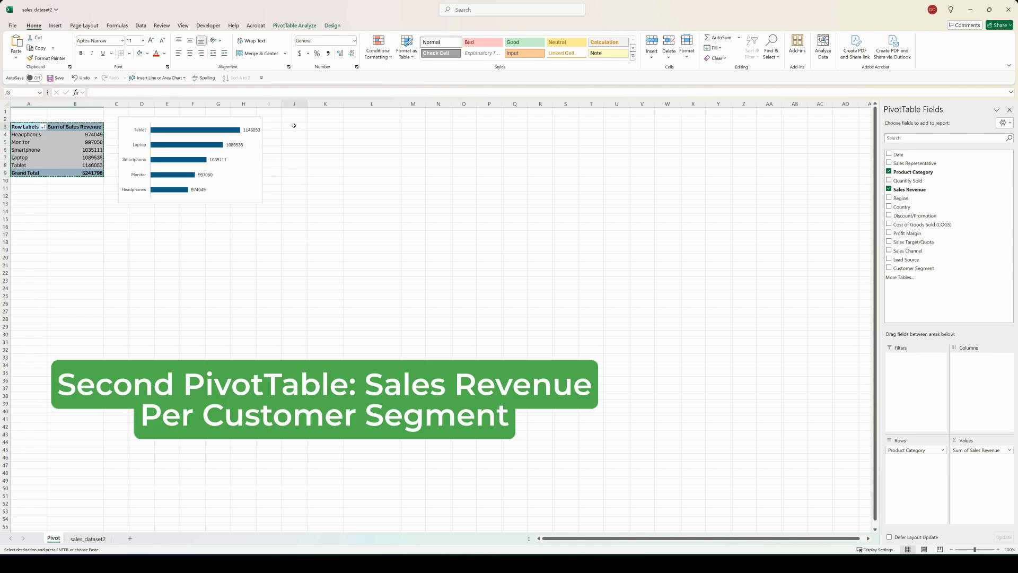
key("ctrl+v")
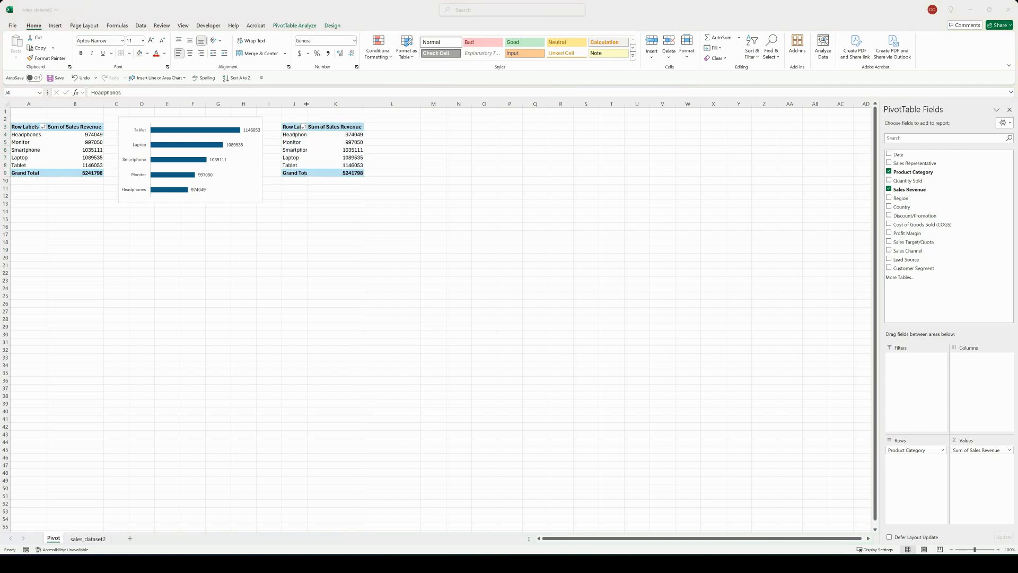
left_click_drag(307, 104, 319, 103)
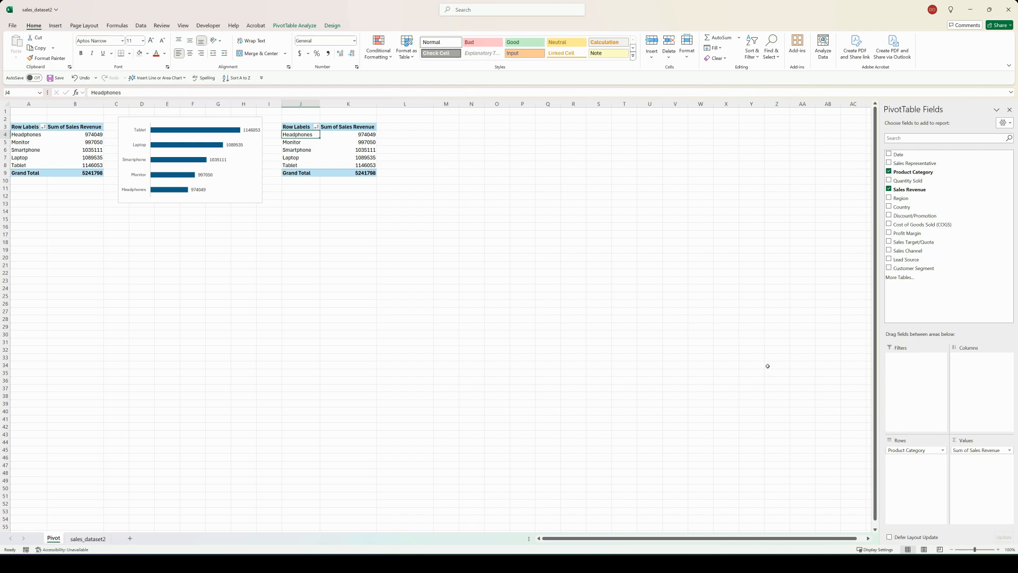
Step: Replace Product Category with Customer Segment in the copied PivotTable's rows and insert a clustered column PivotChart from it
left_click_drag(917, 449, 791, 451)
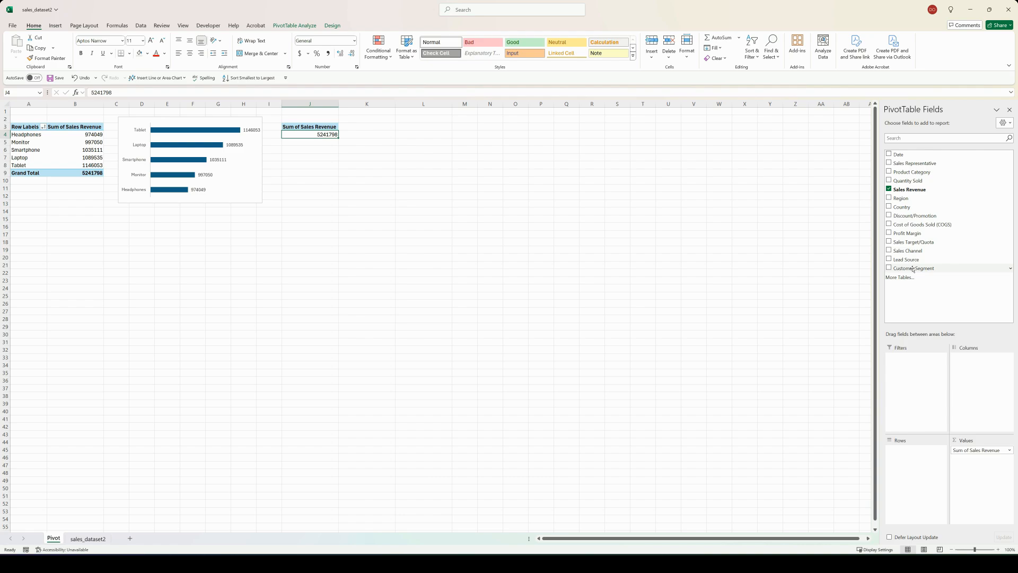
left_click_drag(912, 268, 918, 452)
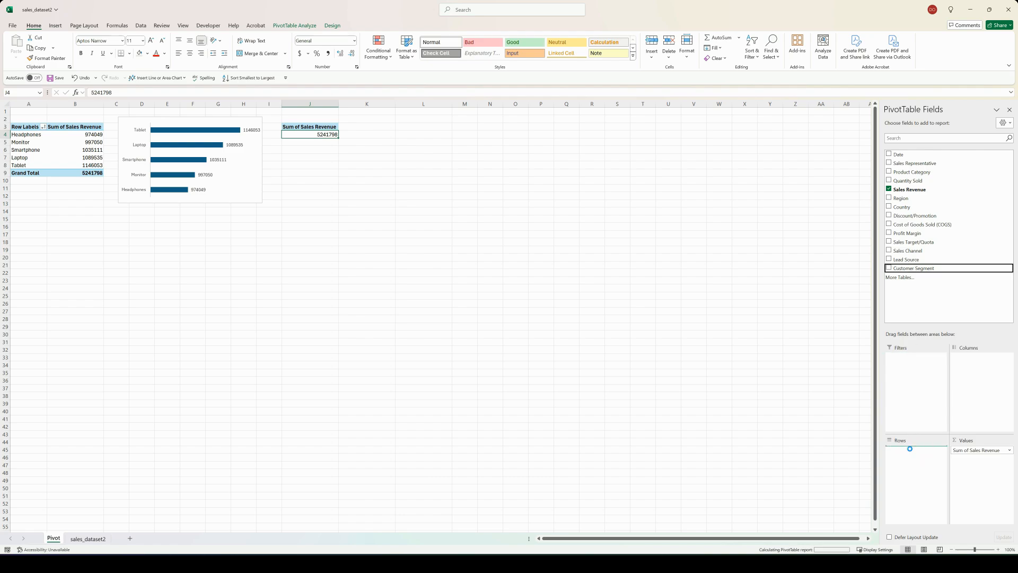
left_click(312, 26)
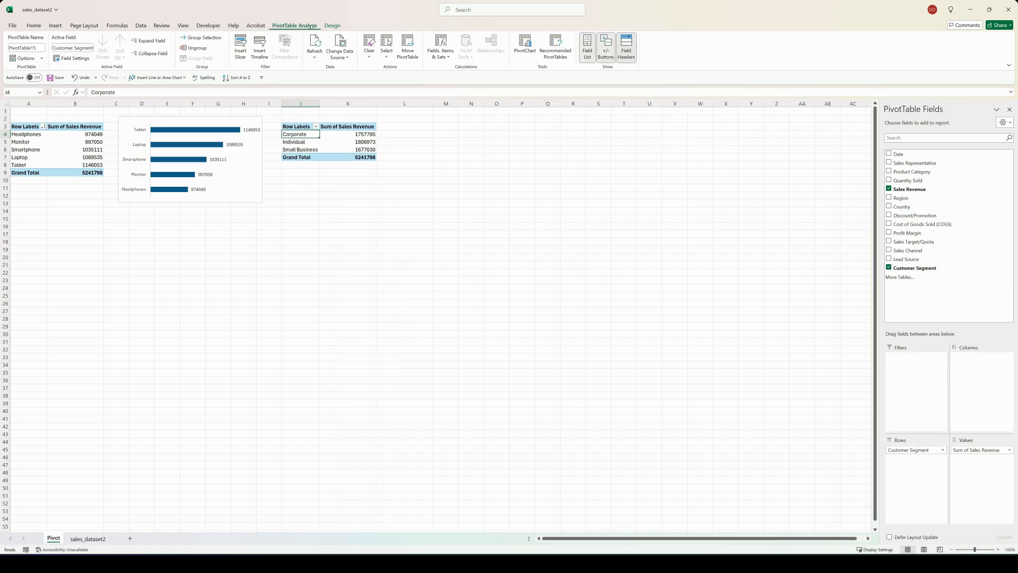
left_click(525, 47)
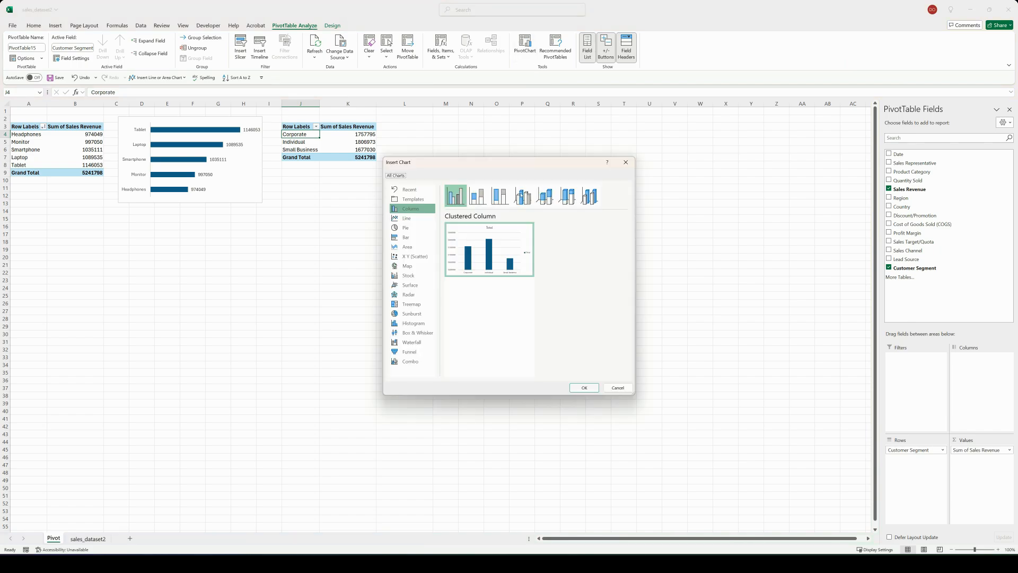
key("Return")
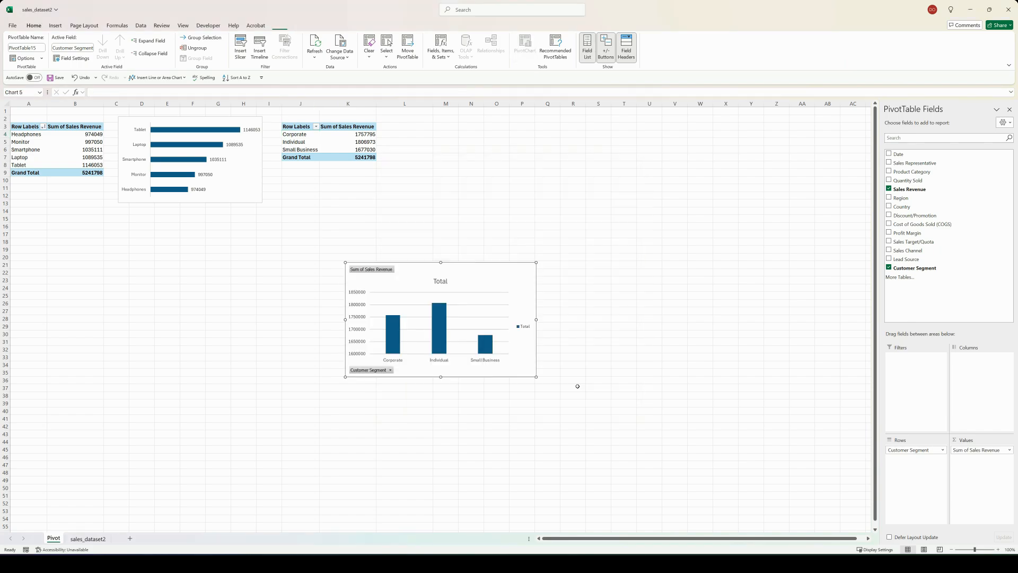
Step: Place the Customer Segment chart beside its PivotTable and hide all field buttons on it
left_click_drag(448, 290, 457, 128)
right_click(415, 122)
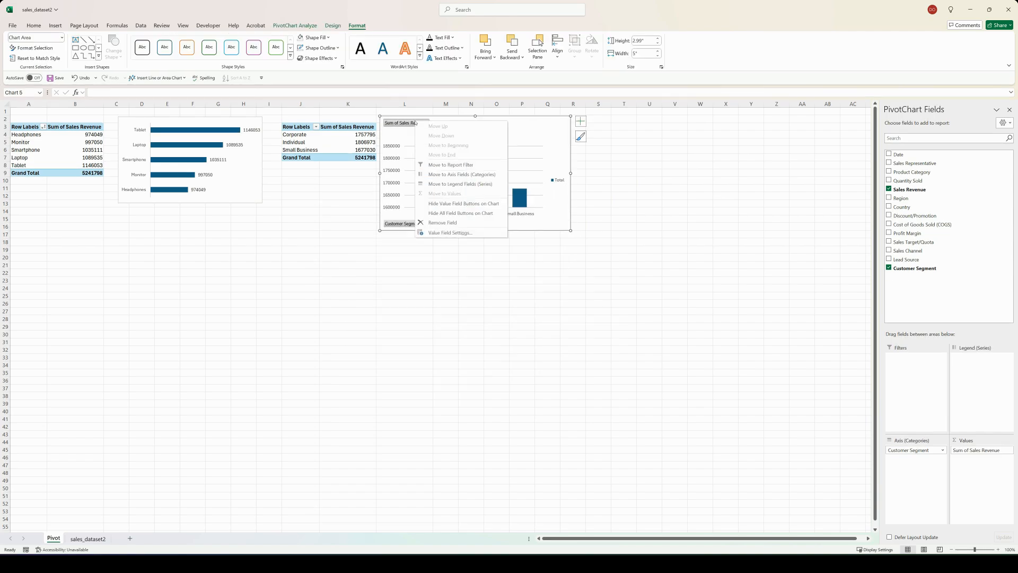
left_click(453, 216)
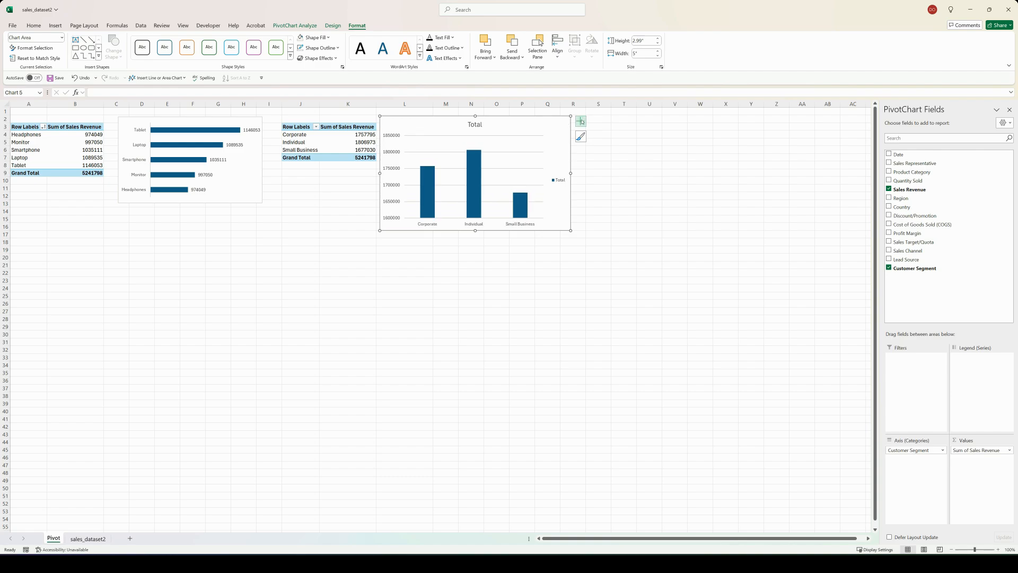
Step: Remove the Customer Segment chart's primary vertical axis, title, gridlines and legend, and show data labels
left_click(580, 121)
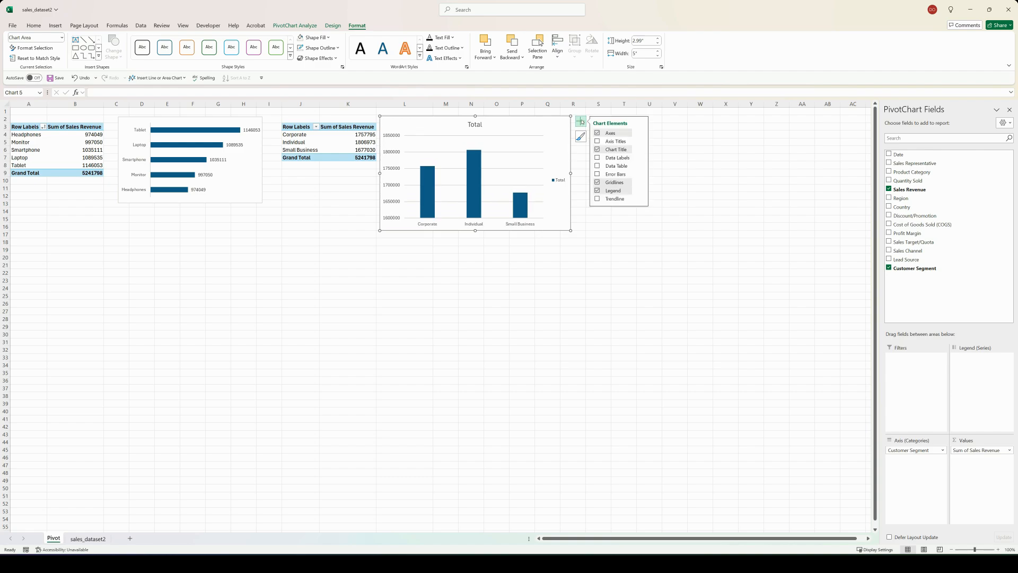
left_click(640, 133)
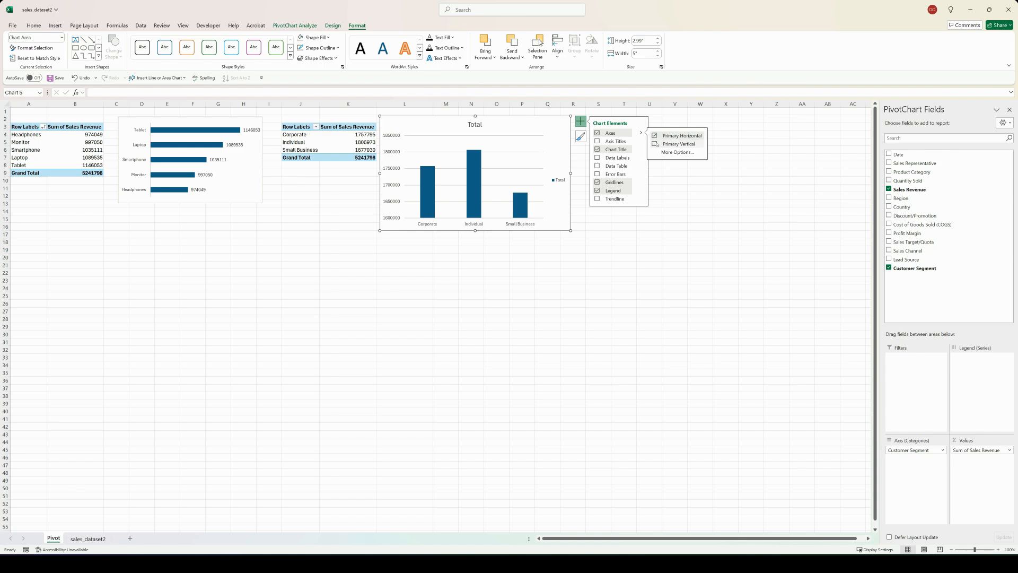
left_click(657, 144)
left_click(597, 149)
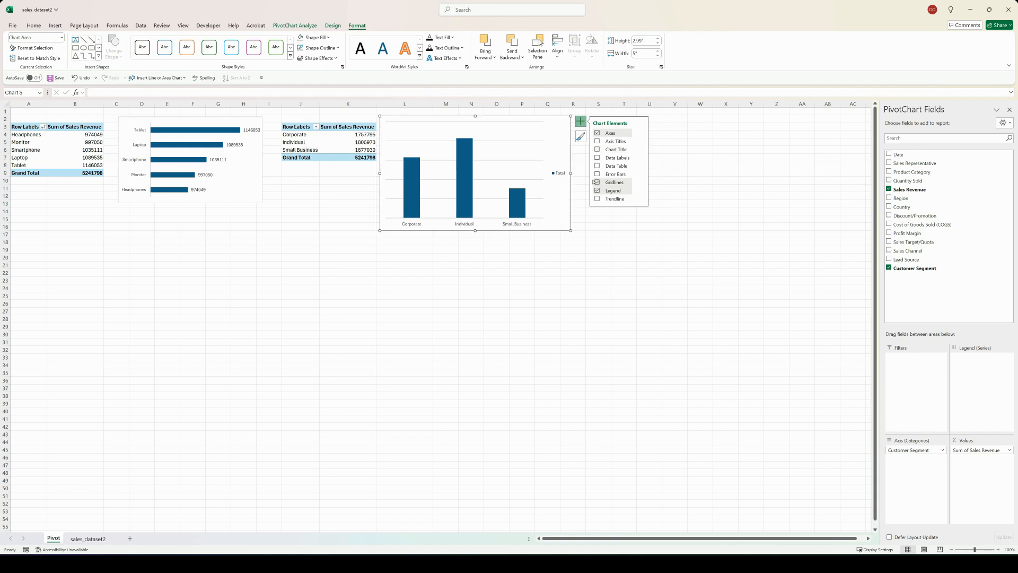
left_click(596, 183)
left_click(597, 190)
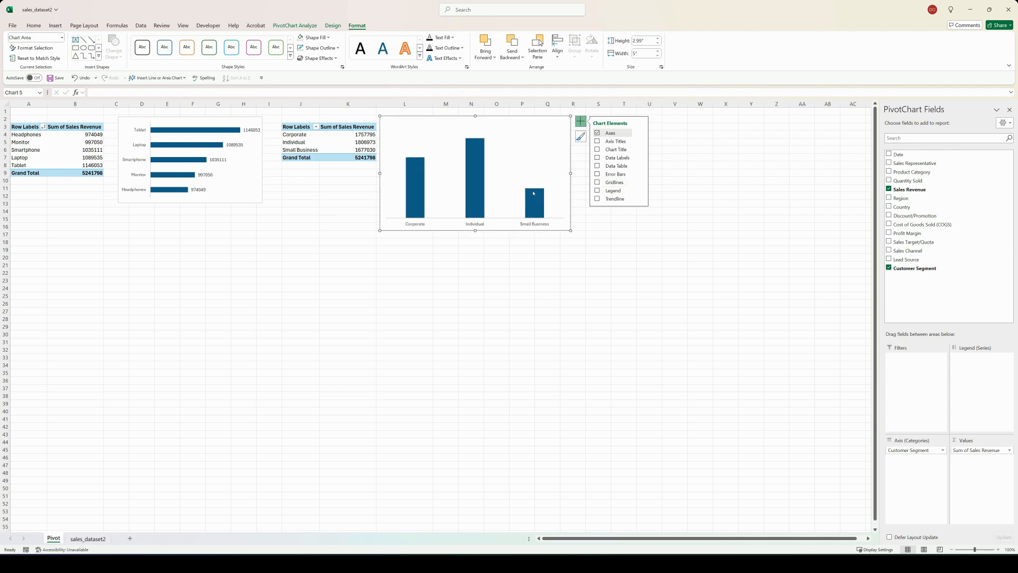
left_click(597, 158)
Step: Sort the Customer Segment chart's columns from largest to smallest and shrink the chart to about 2.67" high by 4.2" wide
right_click(482, 152)
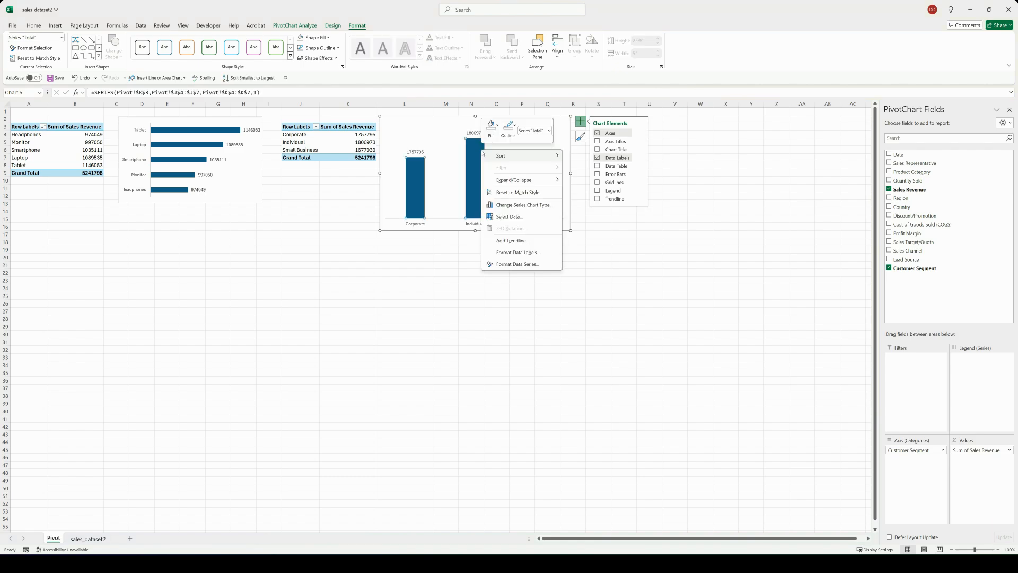
mouse_move(536, 160)
left_click(581, 168)
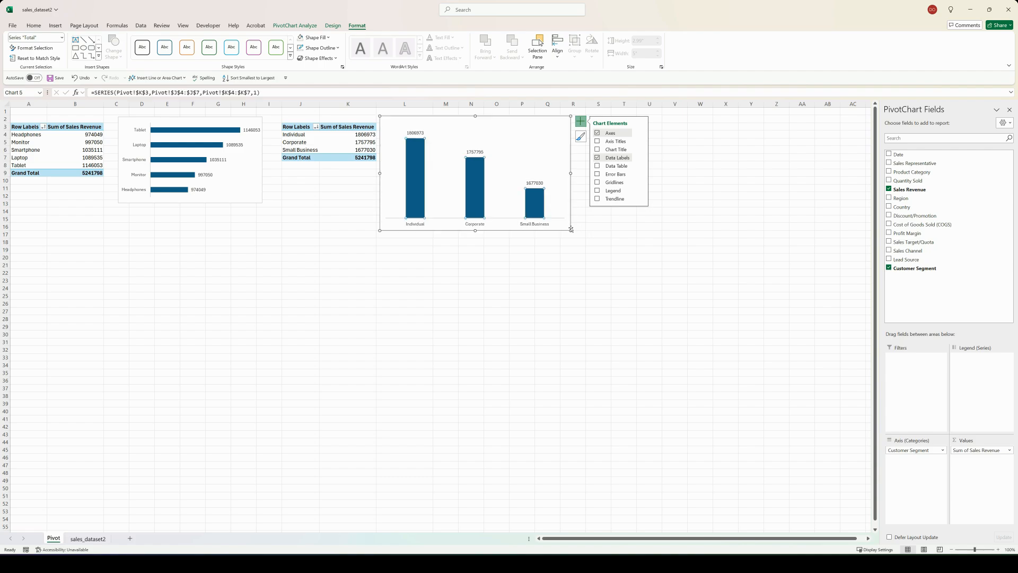
left_click_drag(570, 232, 541, 218)
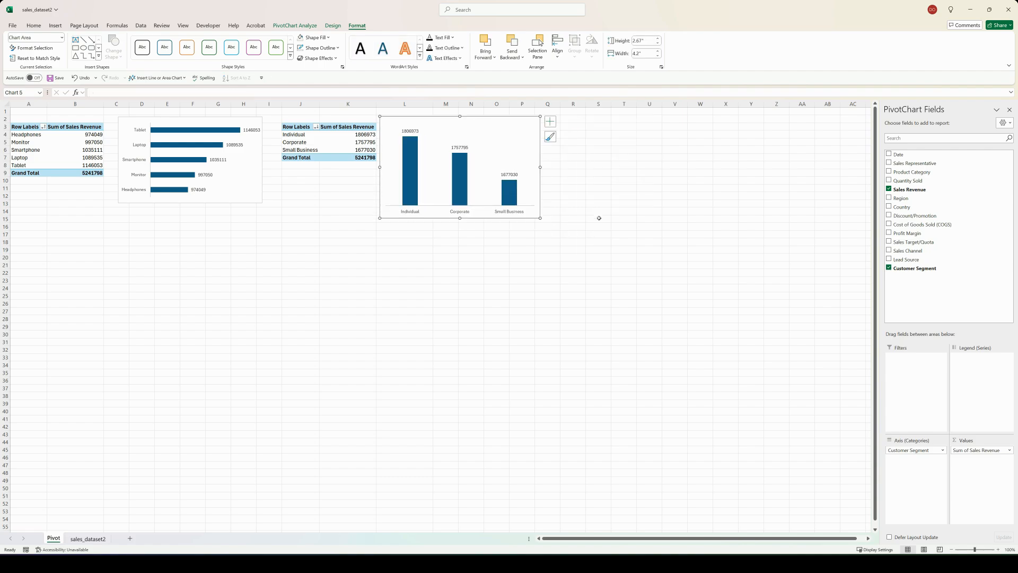
left_click(599, 218)
Step: Copy the Customer Segment PivotTable to cell R3 and replace the copy's row field with Sales Channel
left_click_drag(303, 127, 366, 158)
key("ctrl+c")
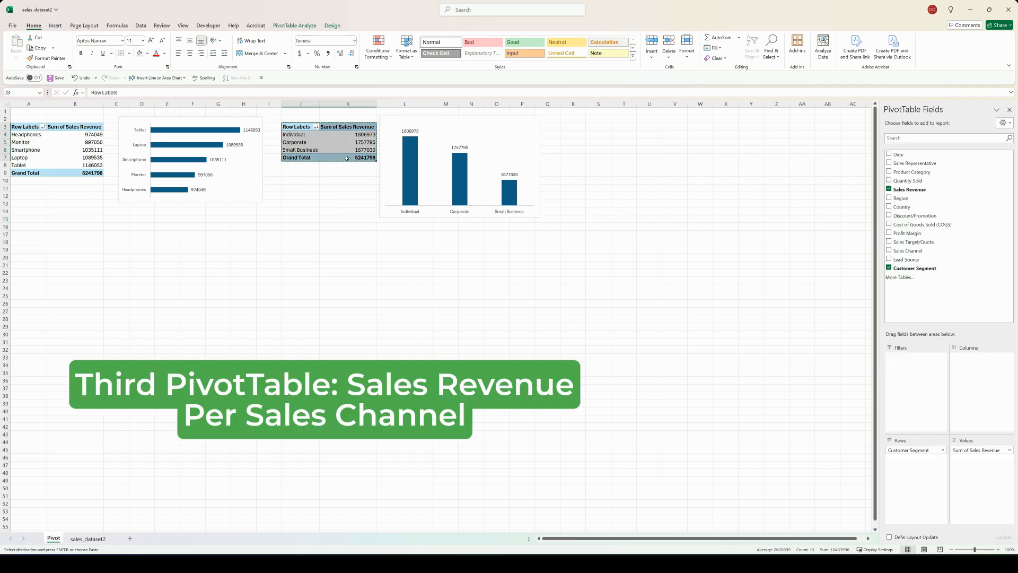
left_click(573, 126)
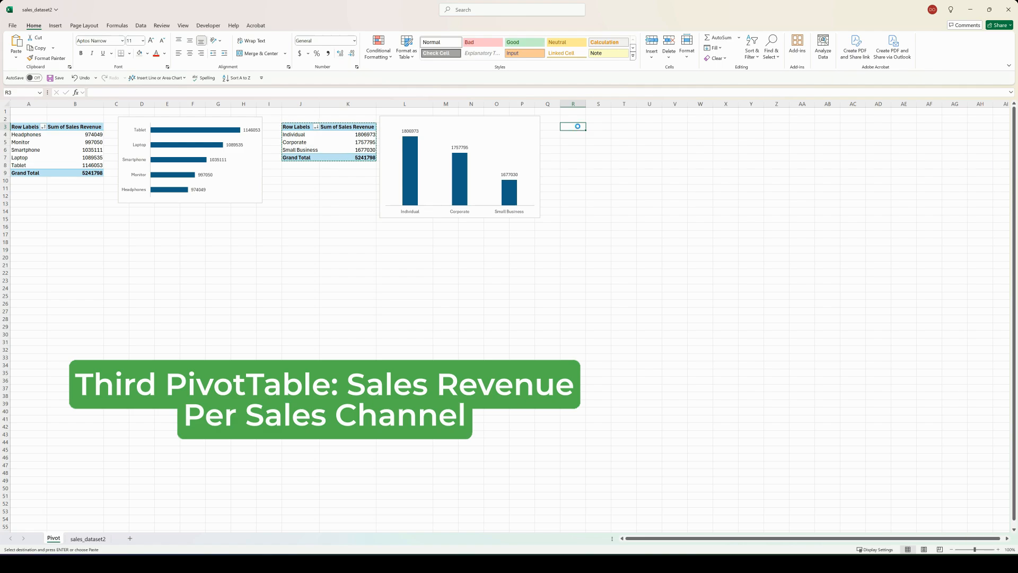
key("ctrl+v")
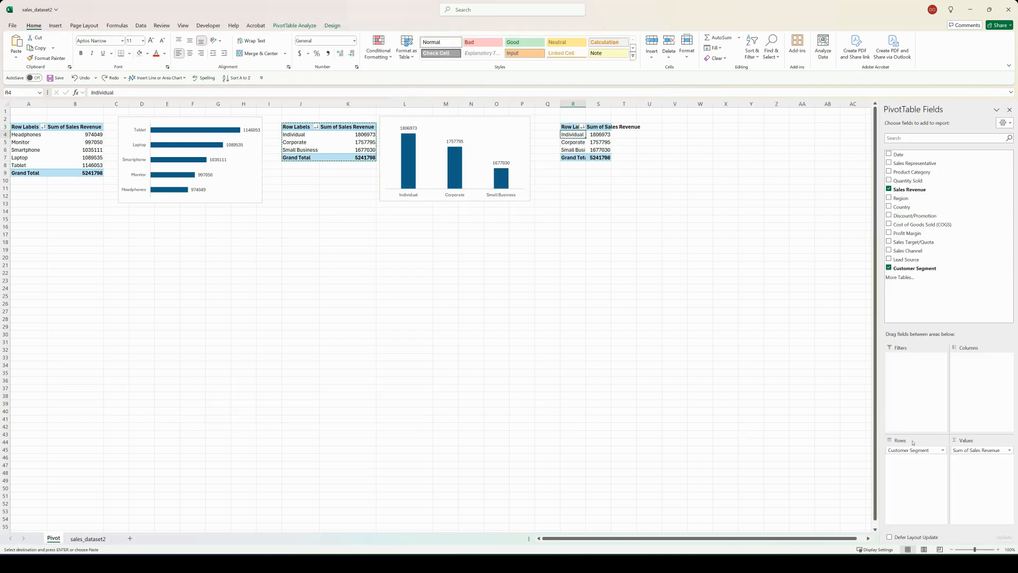
left_click_drag(916, 450, 777, 450)
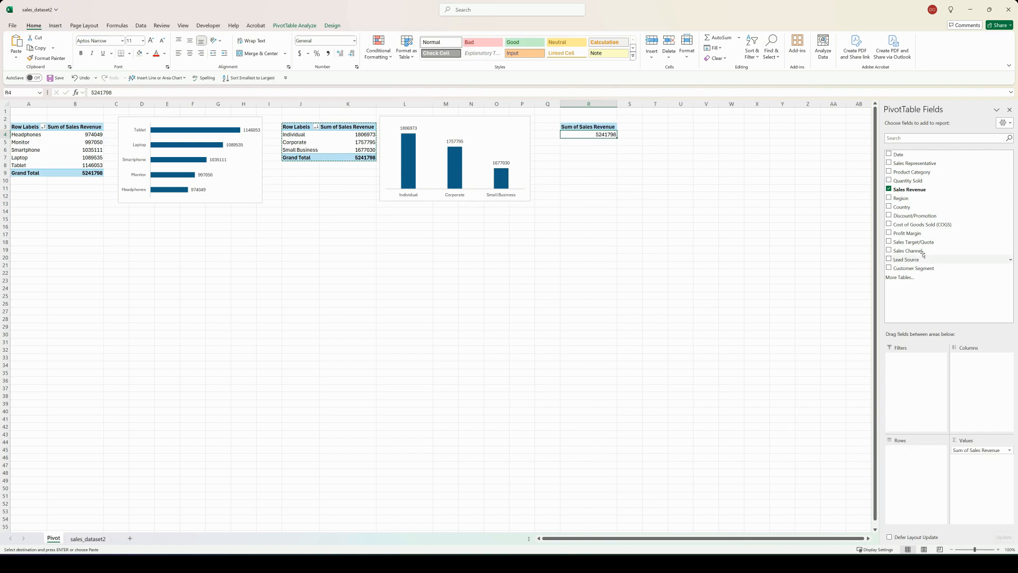
left_click_drag(911, 251, 921, 457)
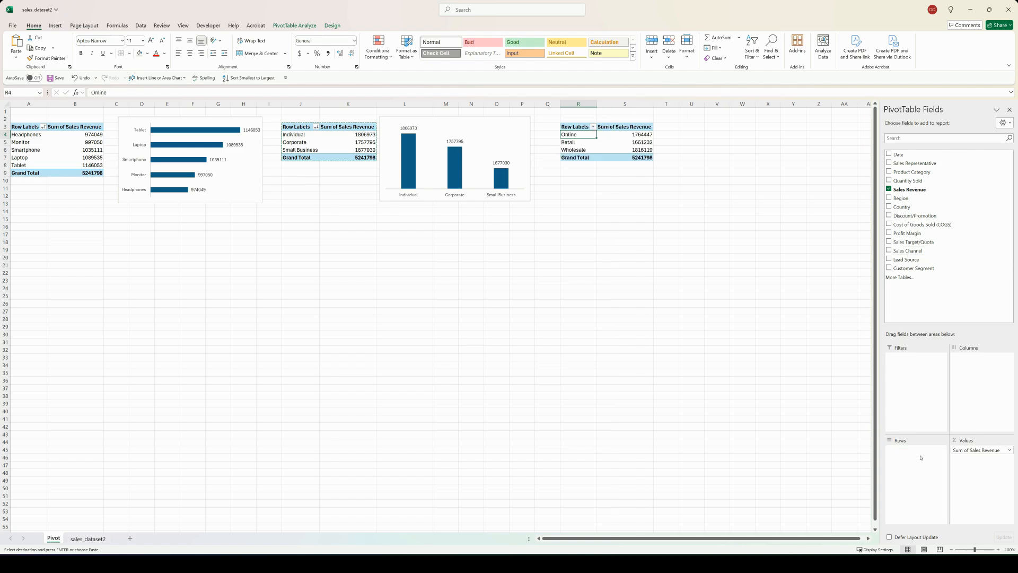
Step: Insert a clustered column PivotChart from the Sales Channel PivotTable and hide all of its field buttons
left_click(281, 26)
left_click(524, 48)
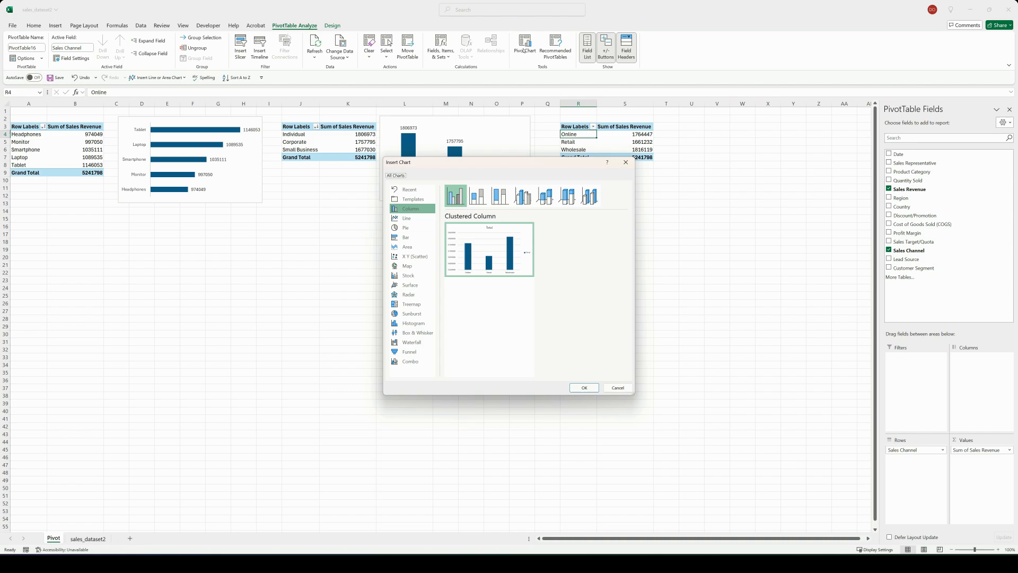
left_click(583, 388)
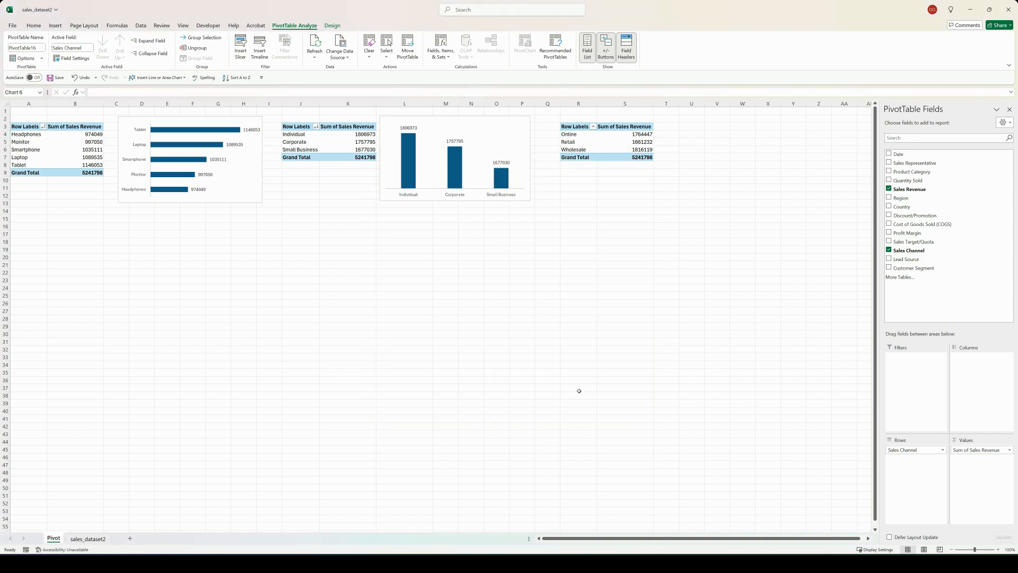
right_click(378, 270)
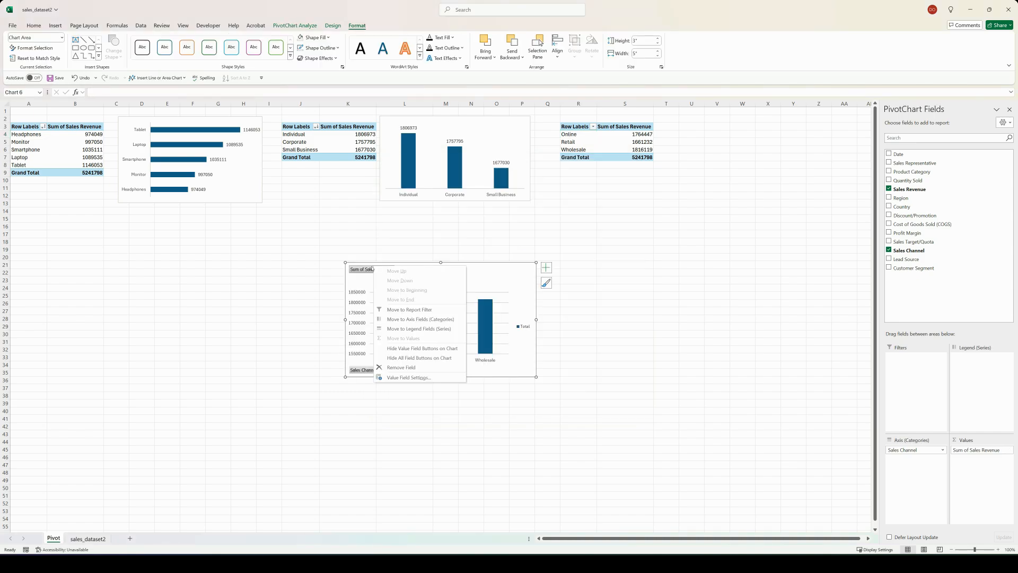
left_click(396, 360)
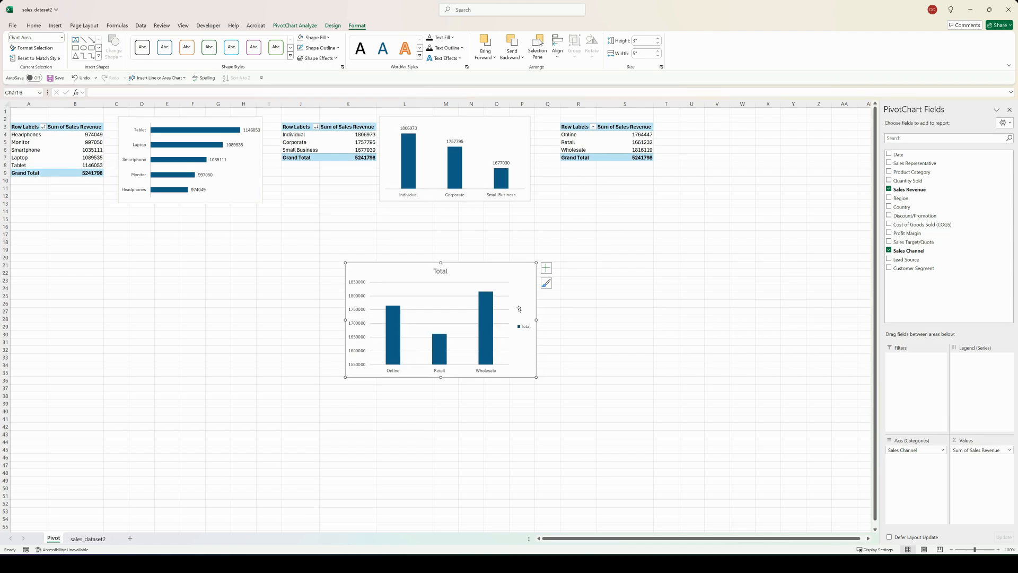
Step: Remove the Sales Channel chart's primary vertical axis, title, gridlines and legend, and show data labels
left_click(546, 267)
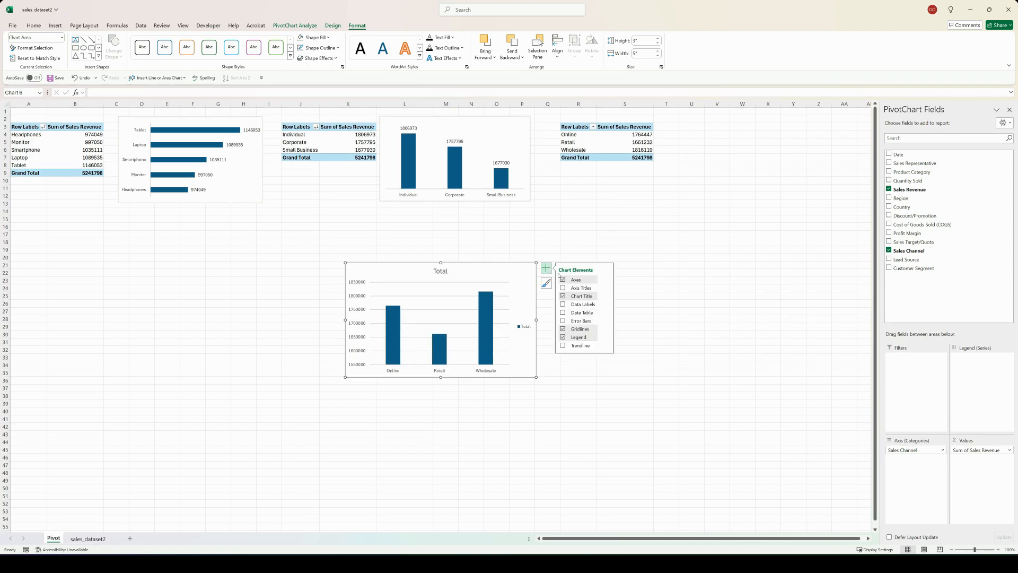
left_click(606, 280)
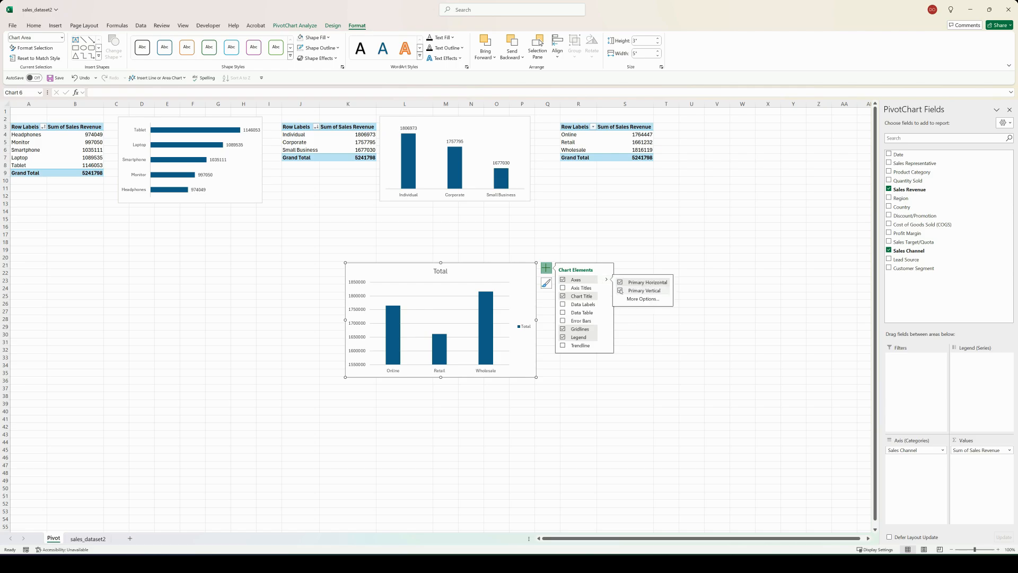
left_click(620, 291)
left_click(563, 288)
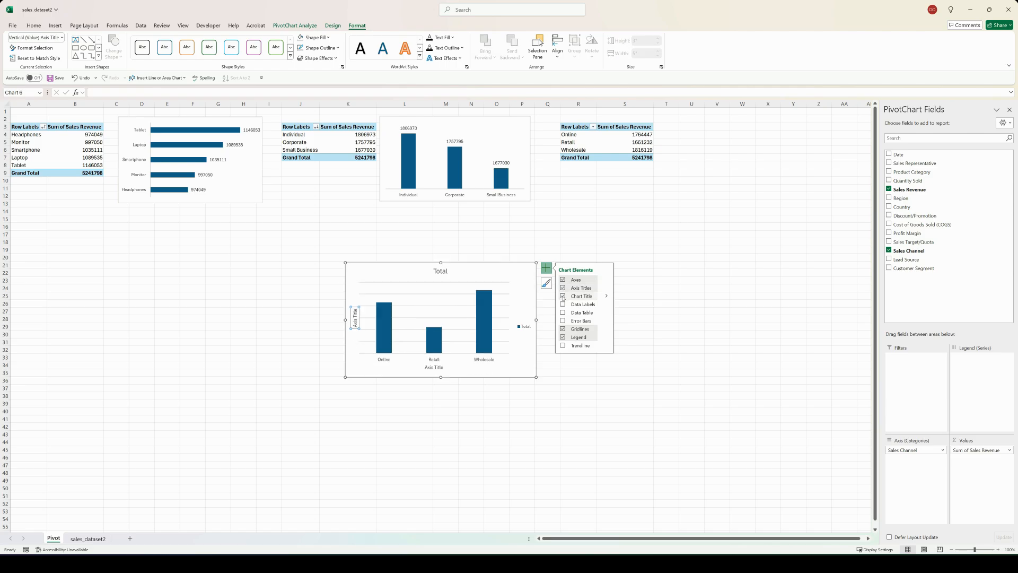
left_click(563, 288)
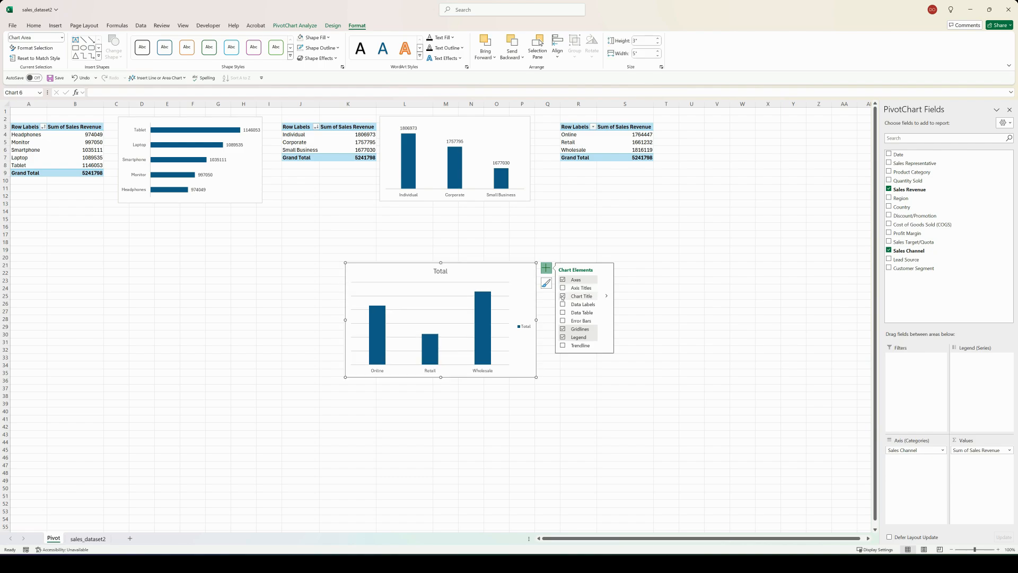
left_click(563, 297)
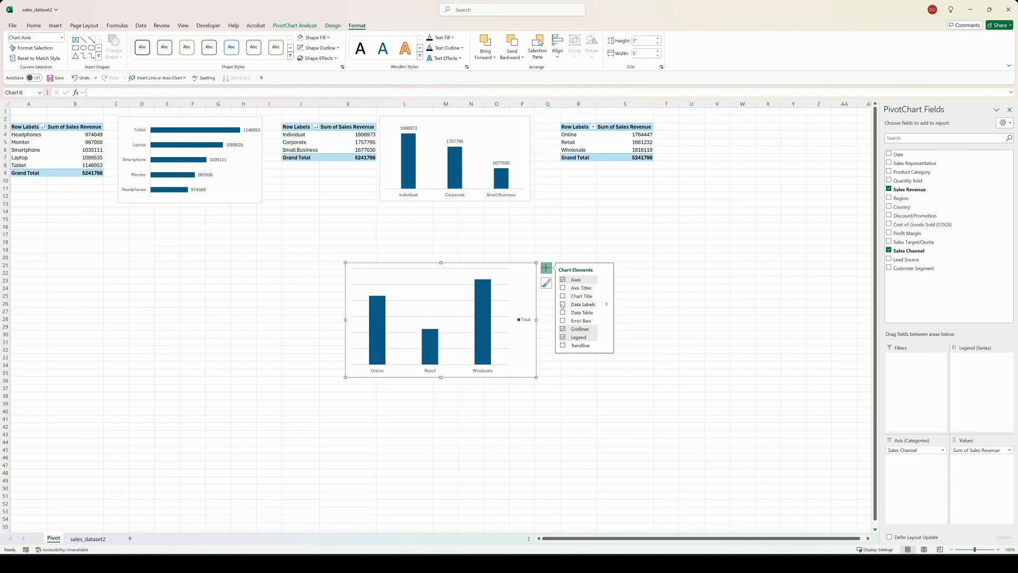
left_click(562, 305)
left_click(563, 329)
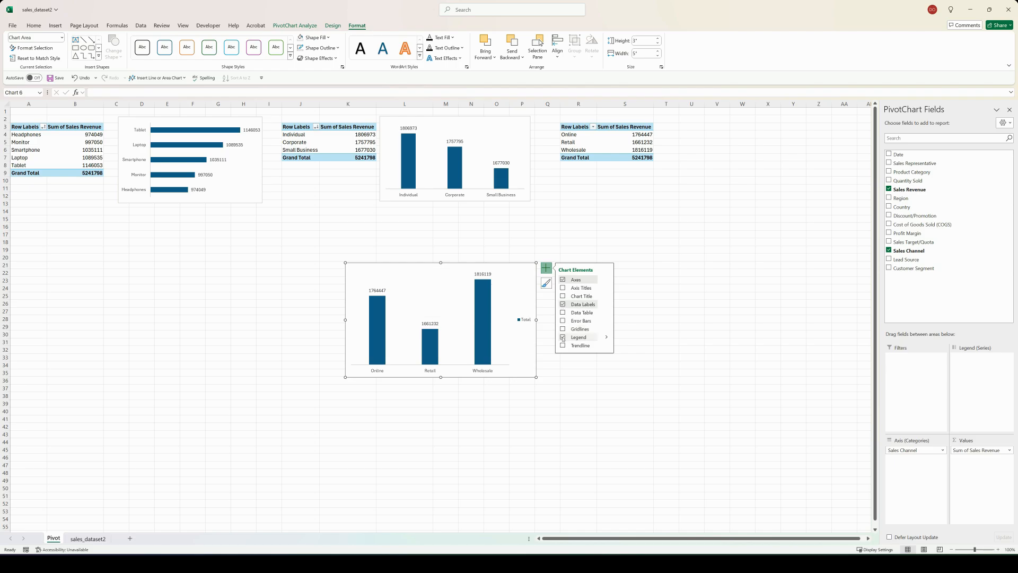
left_click(563, 338)
Step: Sort the Sales Channel chart's columns from largest to smallest and shrink the chart to about 2.82" high by 4.48" wide
right_click(504, 289)
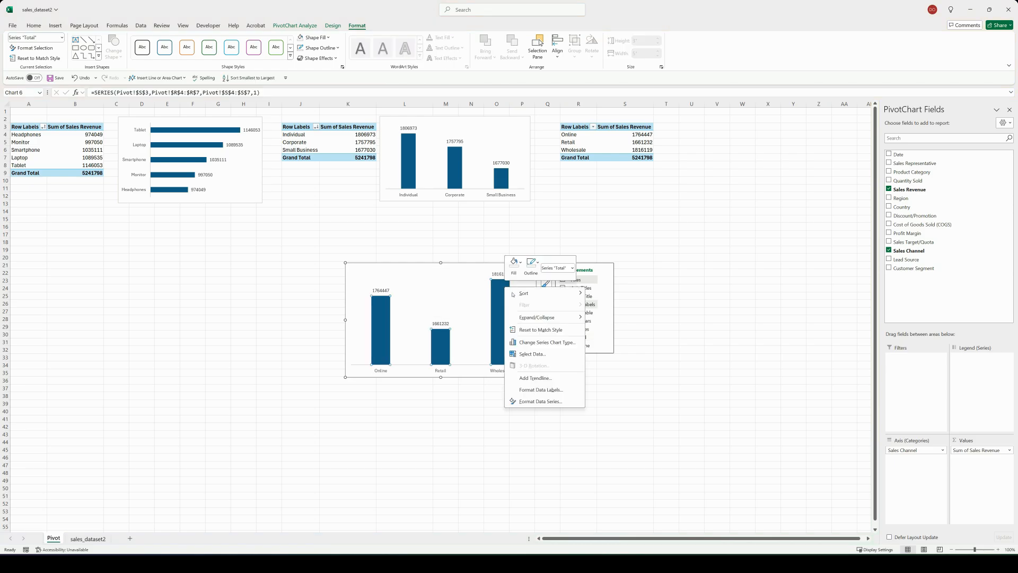
mouse_move(545, 295)
left_click(607, 304)
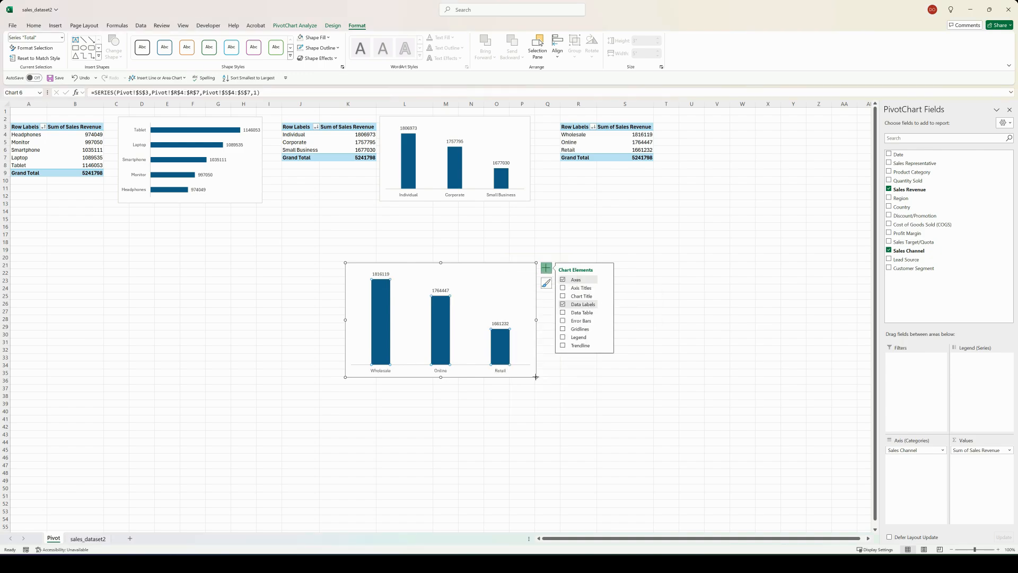
left_click_drag(536, 378, 517, 371)
left_click(414, 269)
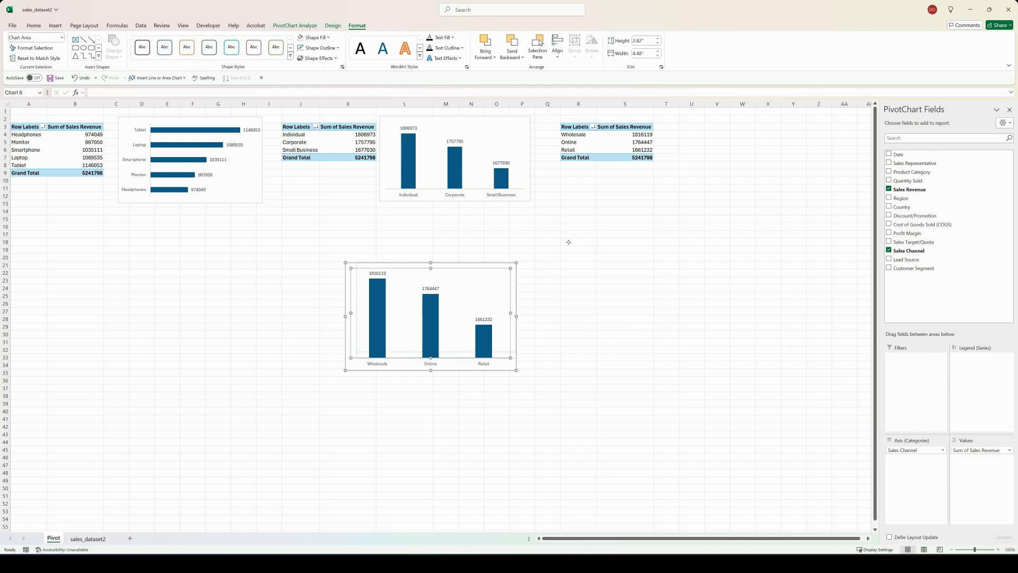
left_click_drag(569, 242, 568, 242)
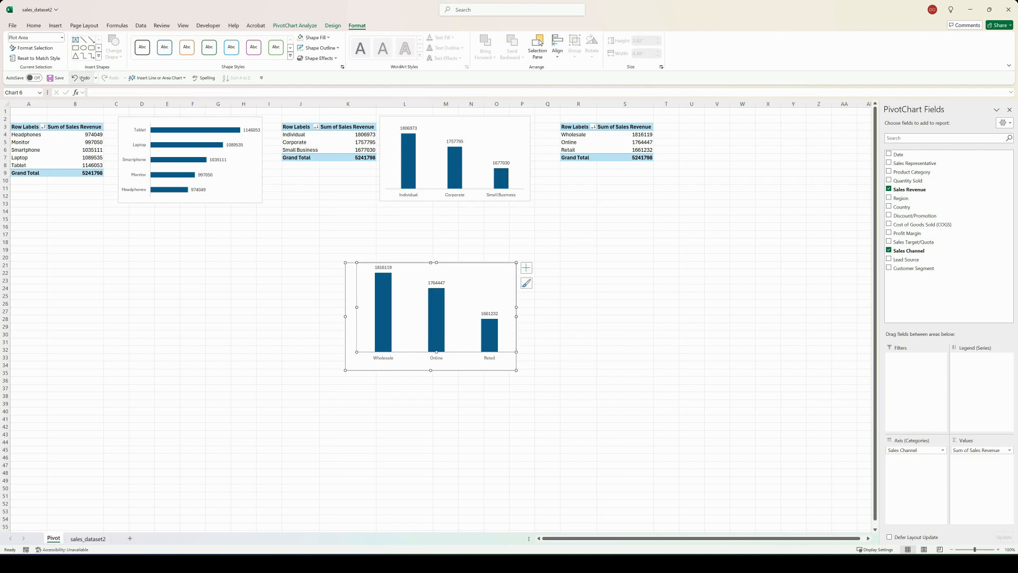
left_click(82, 78)
Step: Move the Sales Channel chart up beside its PivotTable
left_click_drag(402, 264, 715, 119)
key("Escape")
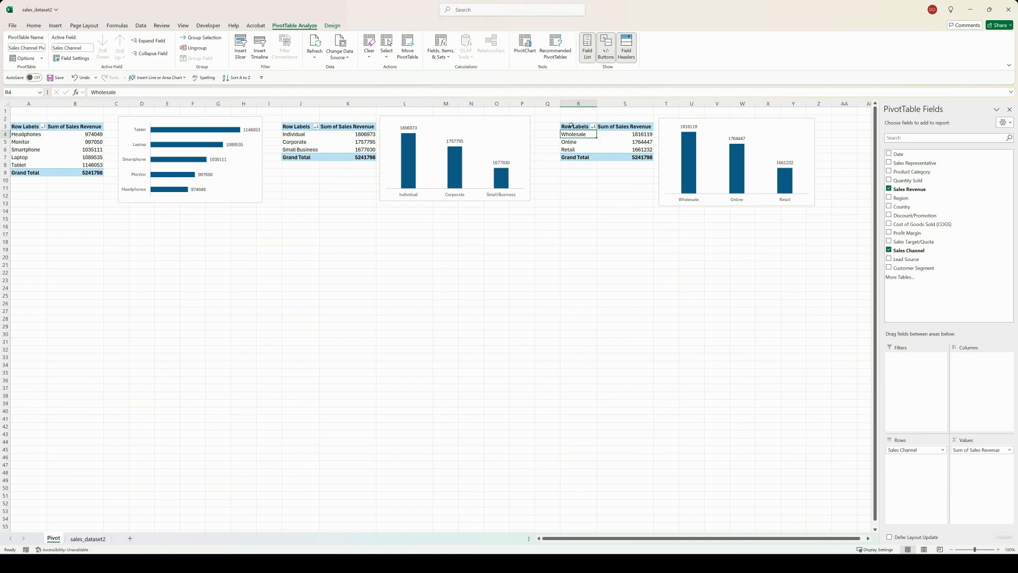
Step: Copy the Sales Channel PivotTable and paste the copy at cell A16, below the product category PivotTable
left_click(581, 127)
left_click_drag(598, 136, 620, 157)
key("ctrl+c")
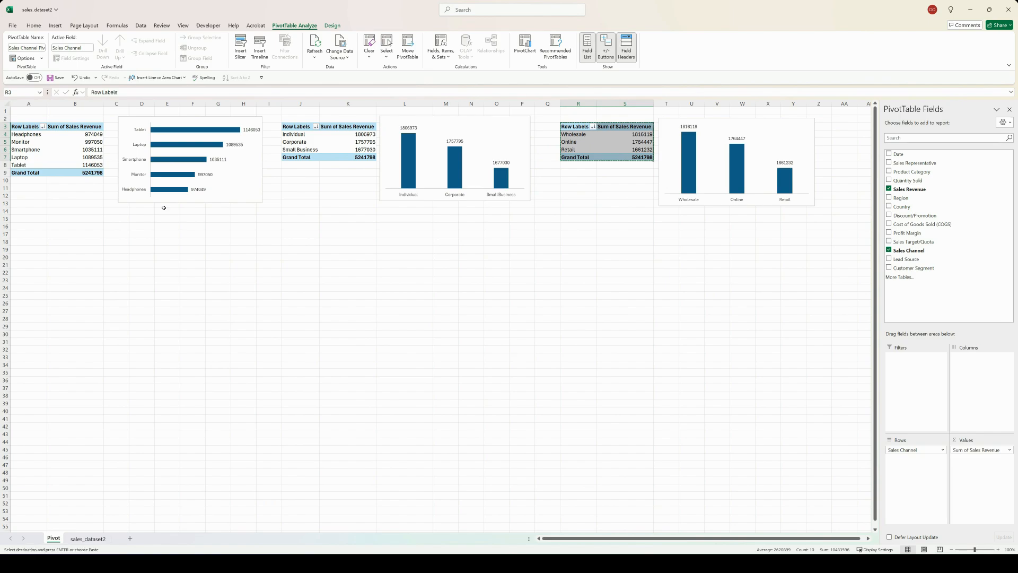
left_click(24, 226)
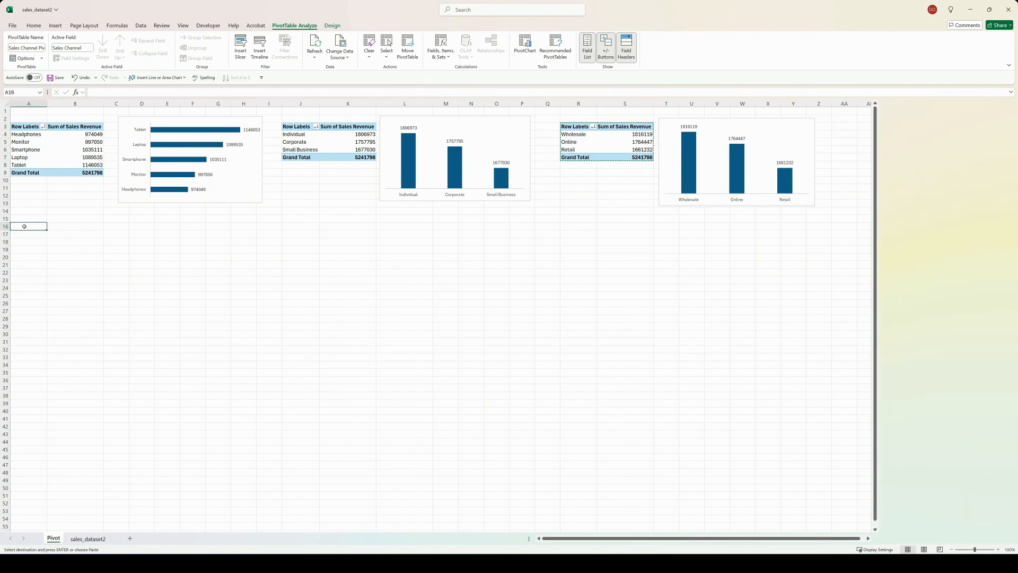
key("ctrl+v")
Step: Replace Sales Channel with Discount/Promotion as the row field of the PivotTable at A16
left_click(24, 235)
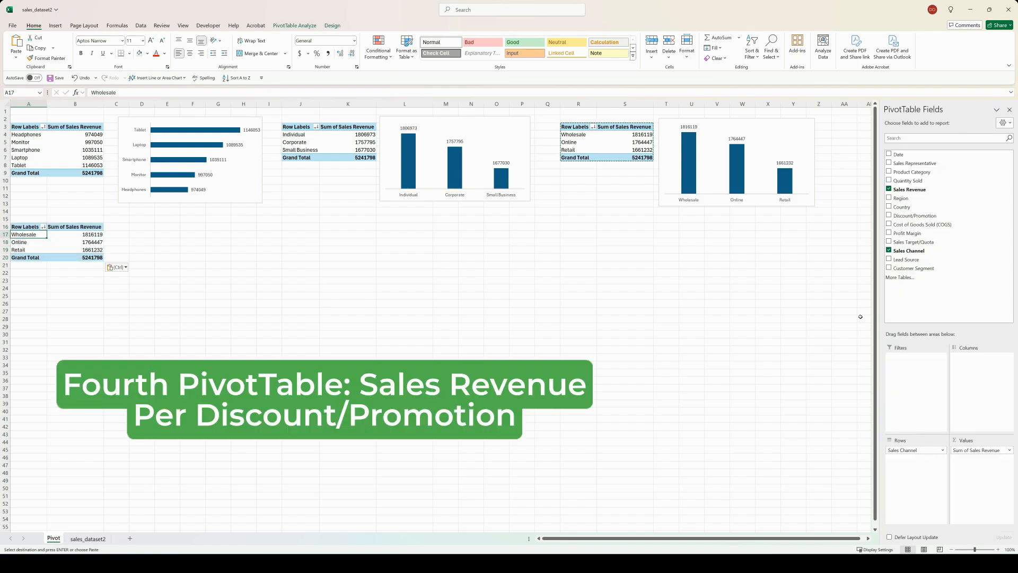
left_click_drag(925, 451, 689, 433)
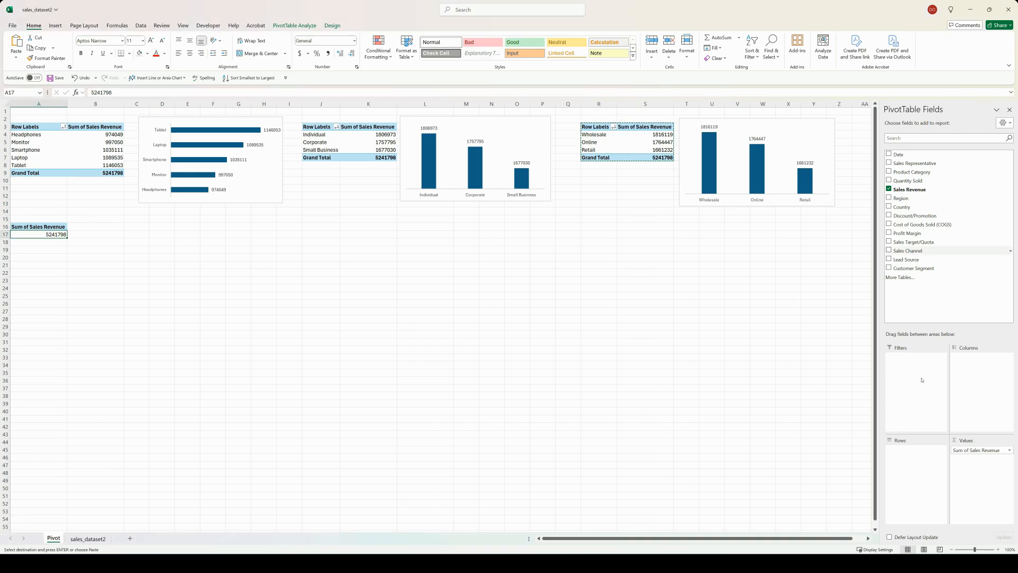
left_click(914, 477)
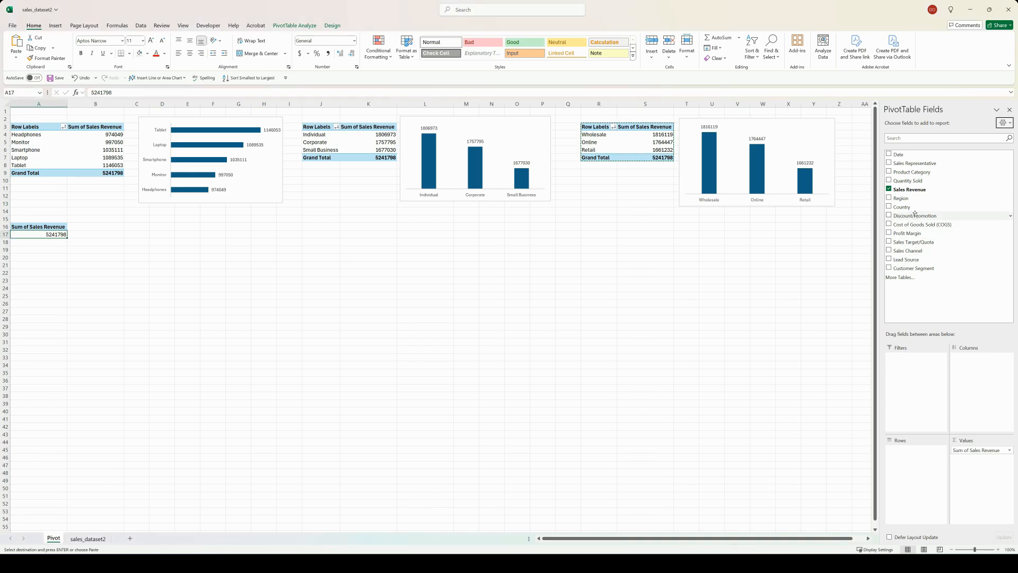
left_click_drag(915, 214, 915, 452)
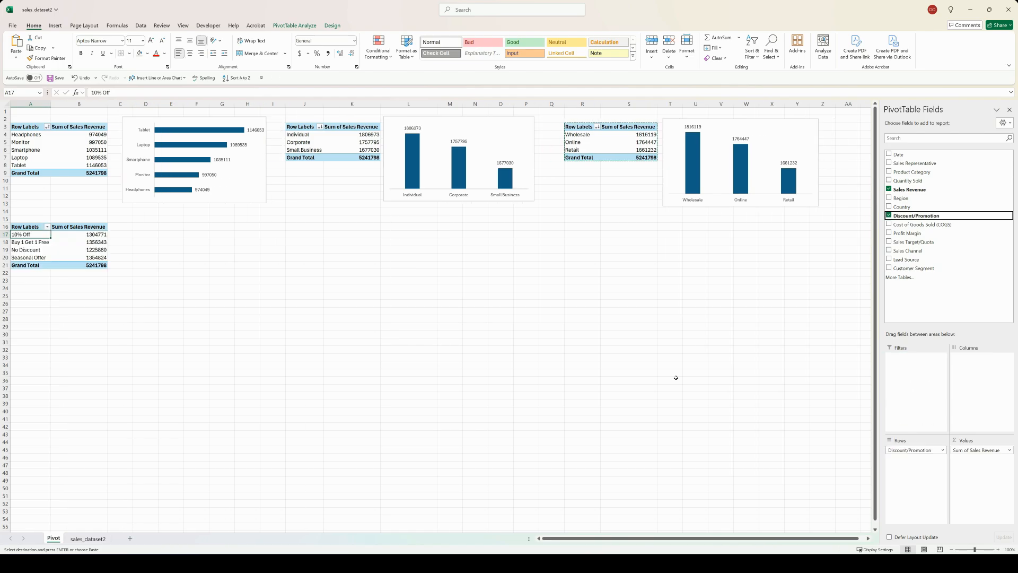
Step: Insert a bar PivotChart from the Discount/Promotion PivotTable
left_click(295, 26)
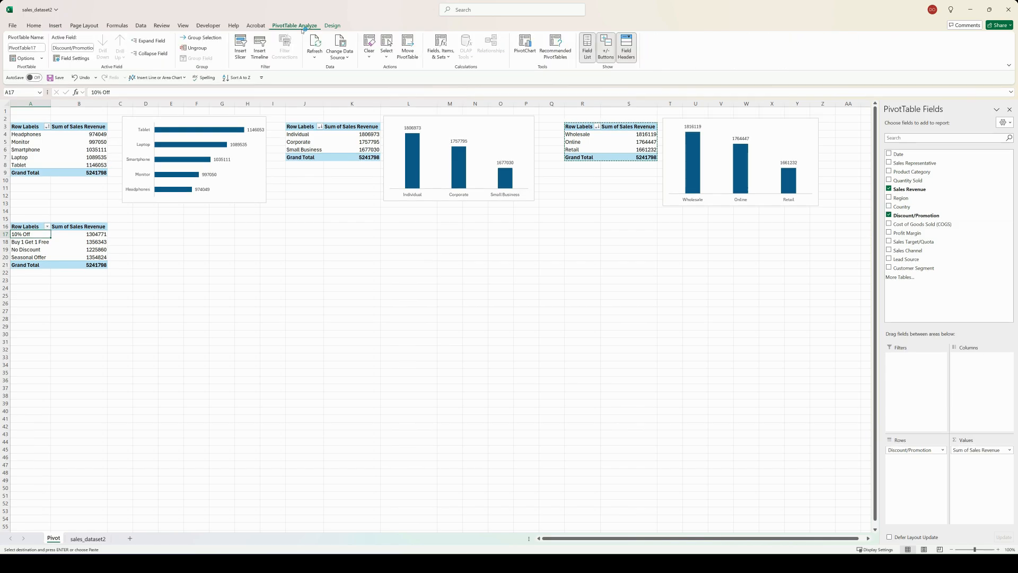
key("Escape")
left_click(520, 45)
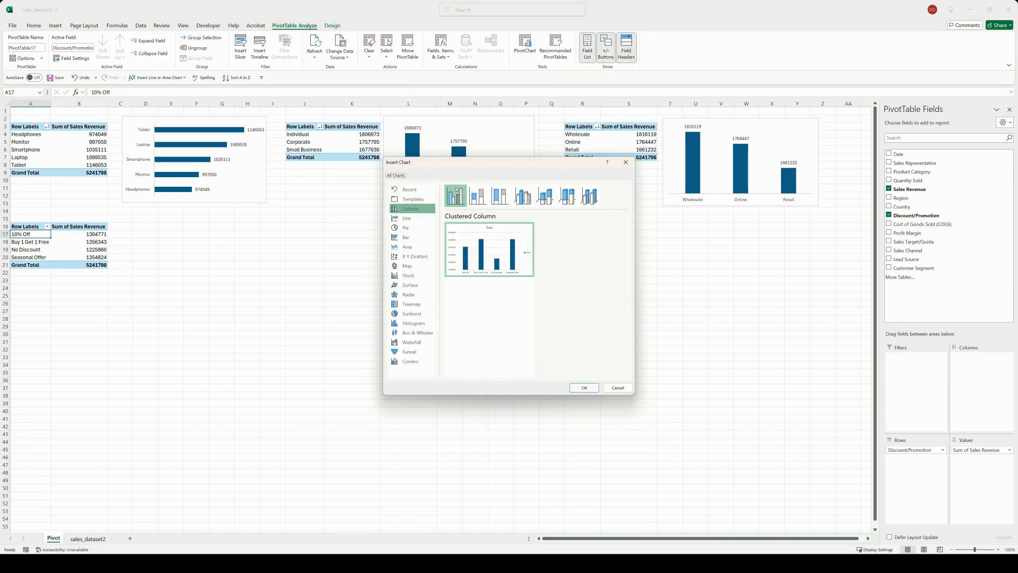
left_click(406, 238)
left_click(584, 387)
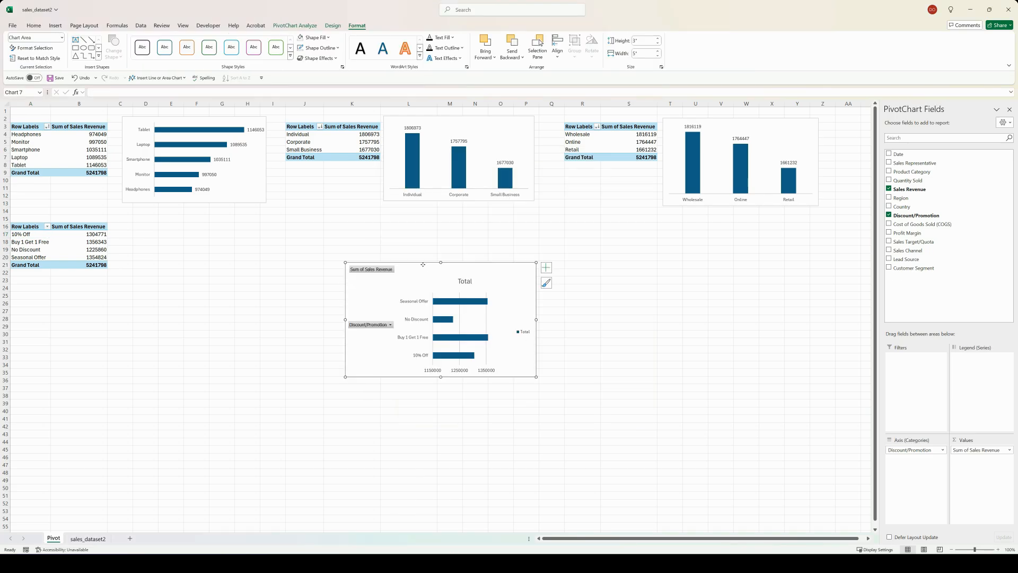
Step: Move the Discount/Promotion chart beside its PivotTable and hide all of its field buttons
left_click_drag(451, 281, 201, 223)
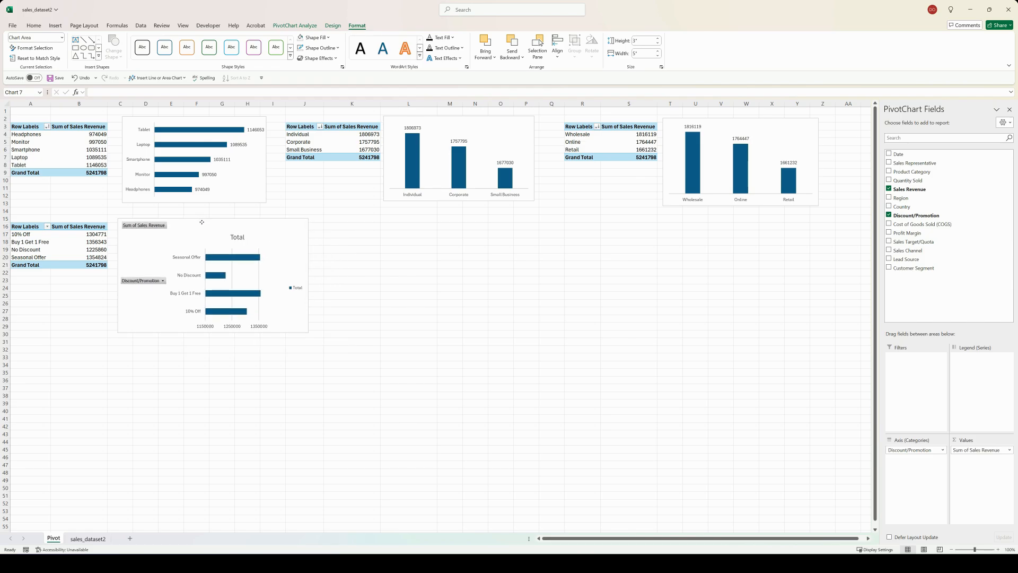
right_click(135, 224)
left_click(174, 317)
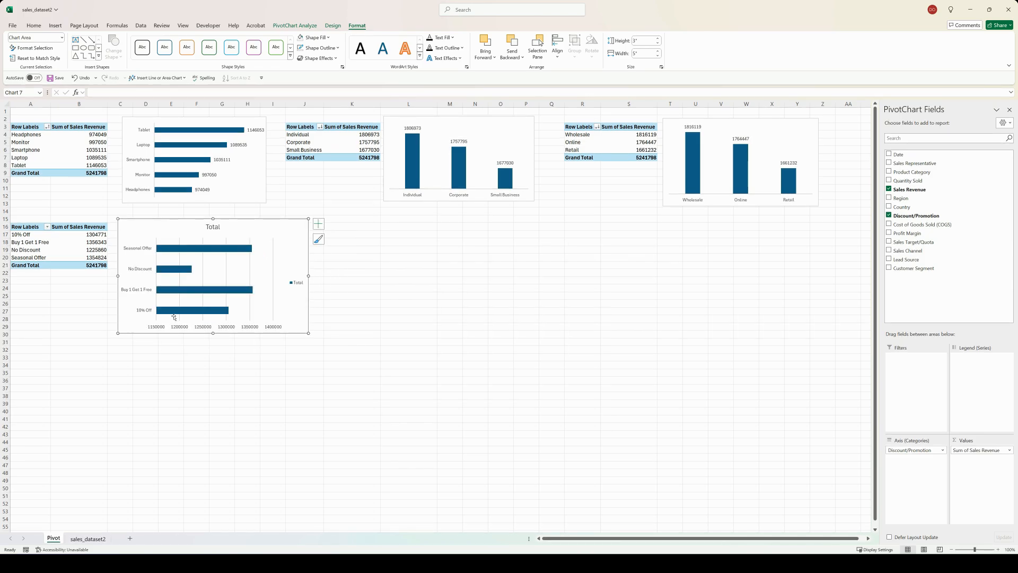
Step: Remove the Discount/Promotion chart's primary horizontal axis, title, gridlines and legend, and show data labels
left_click(318, 223)
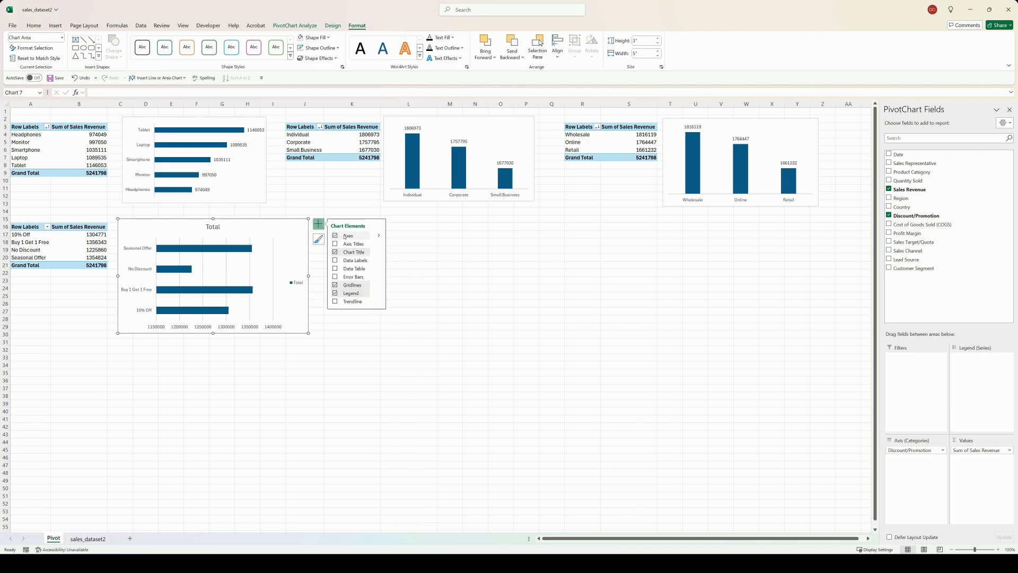
left_click(379, 235)
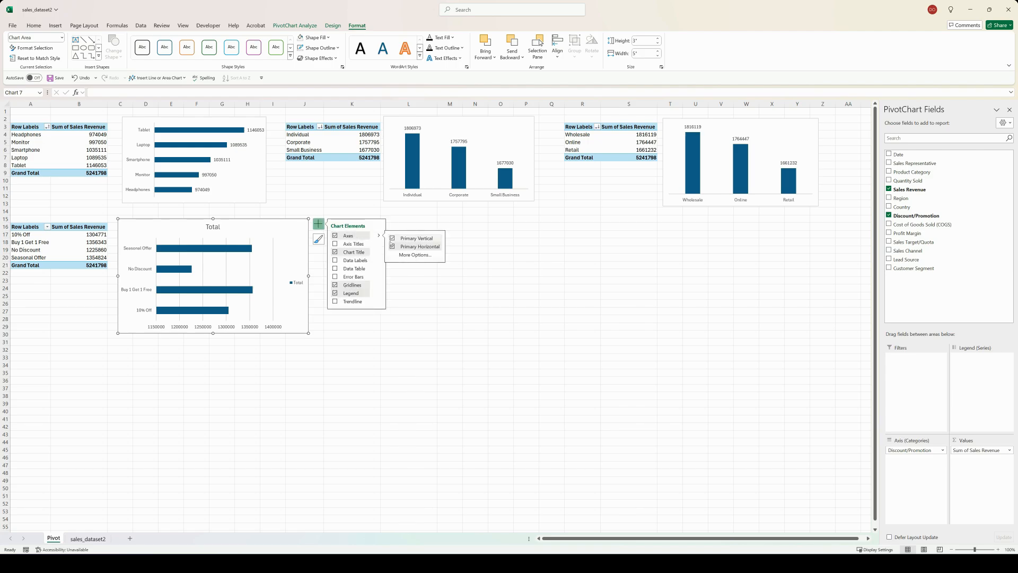
left_click(392, 247)
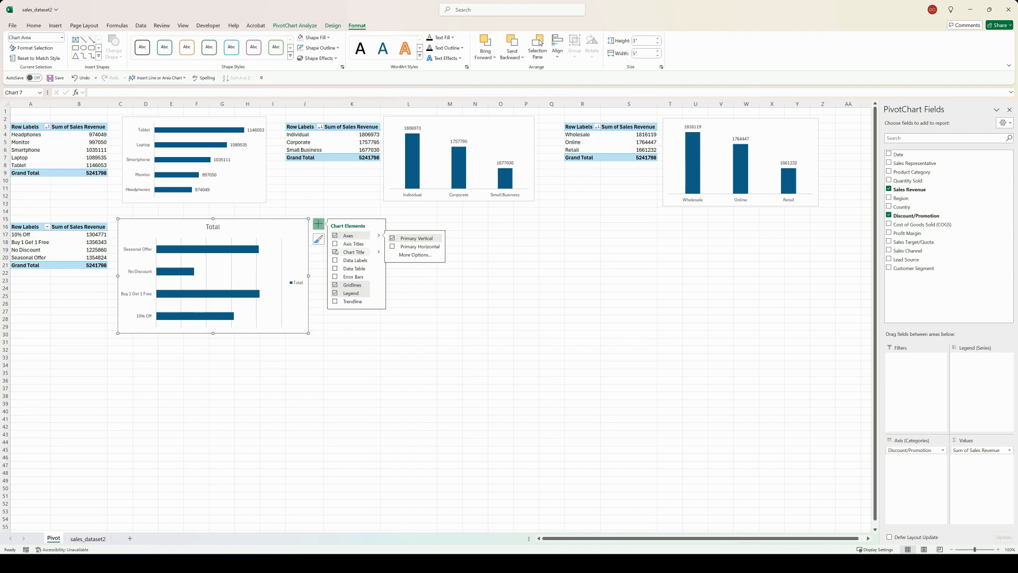
left_click(335, 252)
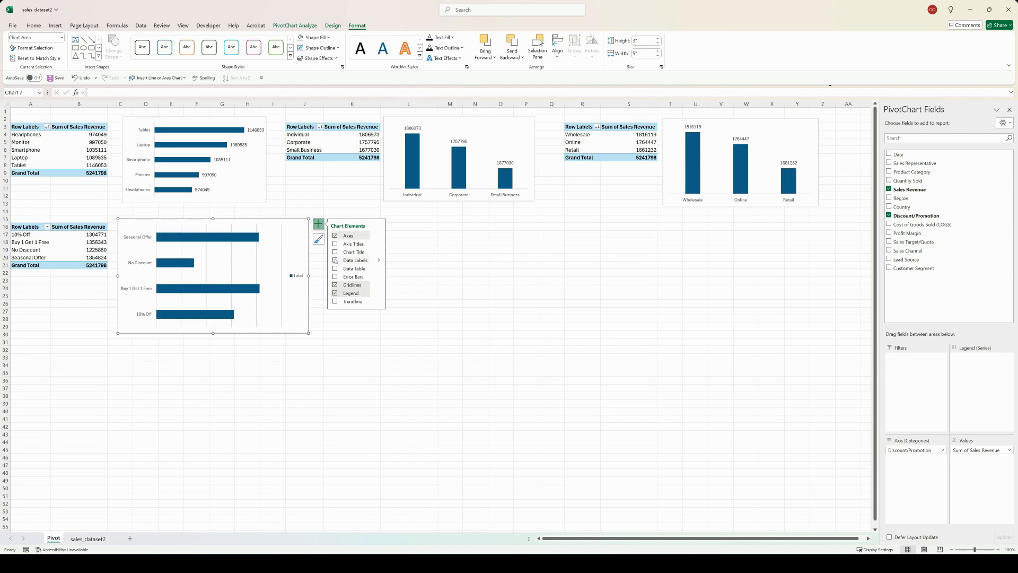
left_click(335, 260)
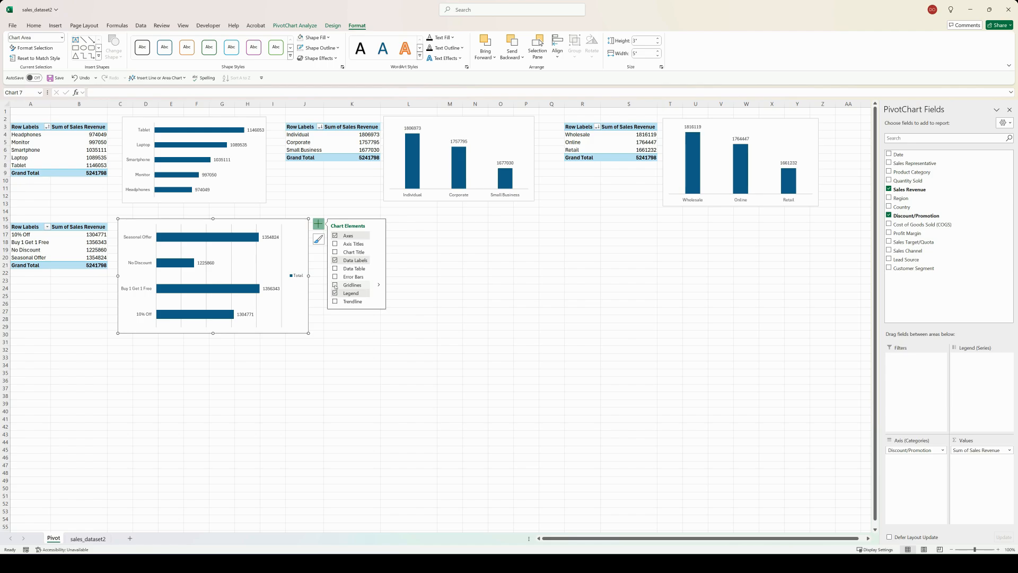
left_click(335, 285)
left_click(335, 293)
left_click(334, 324)
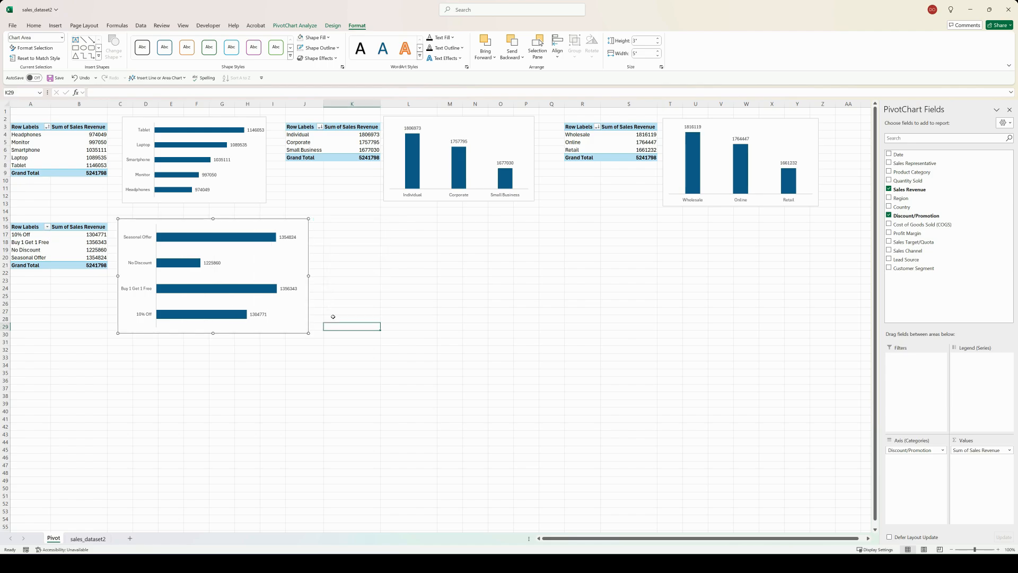
Step: Sort the Discount/Promotion chart's data from smallest to largest and shrink the chart to roughly the size of the product category chart
right_click(267, 238)
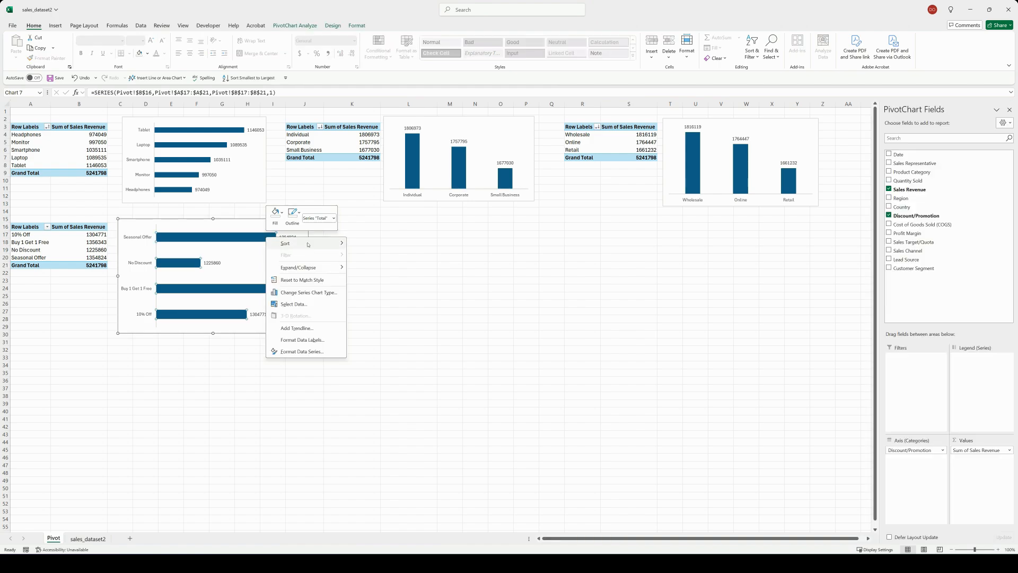
mouse_move(308, 244)
left_click(372, 248)
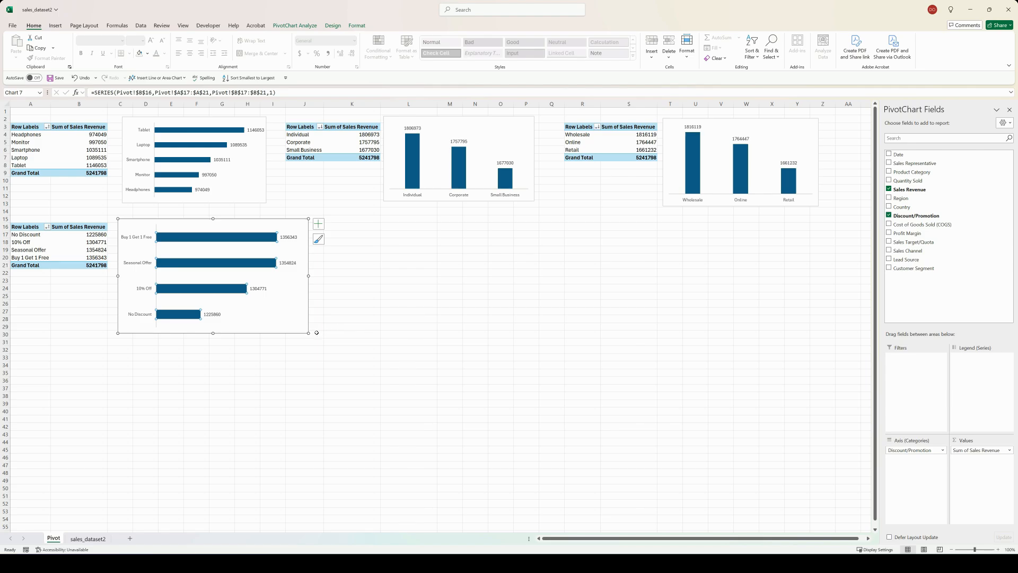
left_click_drag(308, 333, 277, 310)
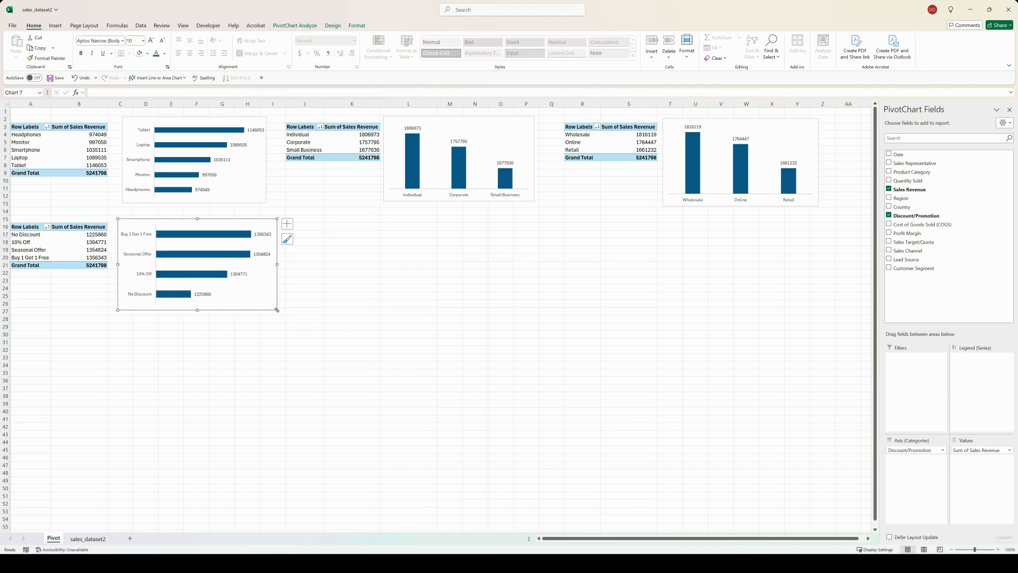
left_click(335, 266)
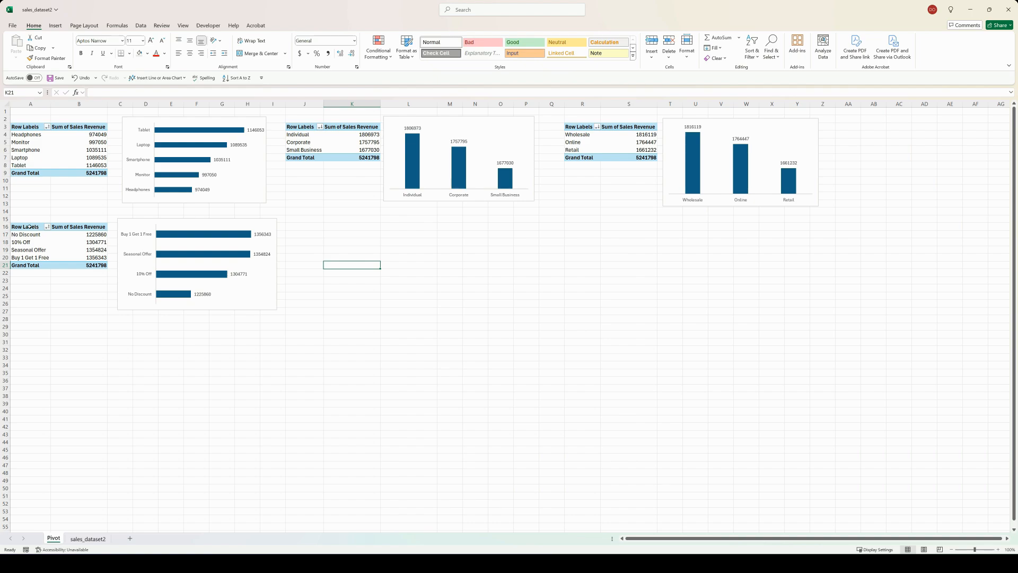
Step: Copy the Discount/Promotion PivotTable and paste the copy at cell J16
left_click_drag(30, 226, 84, 264)
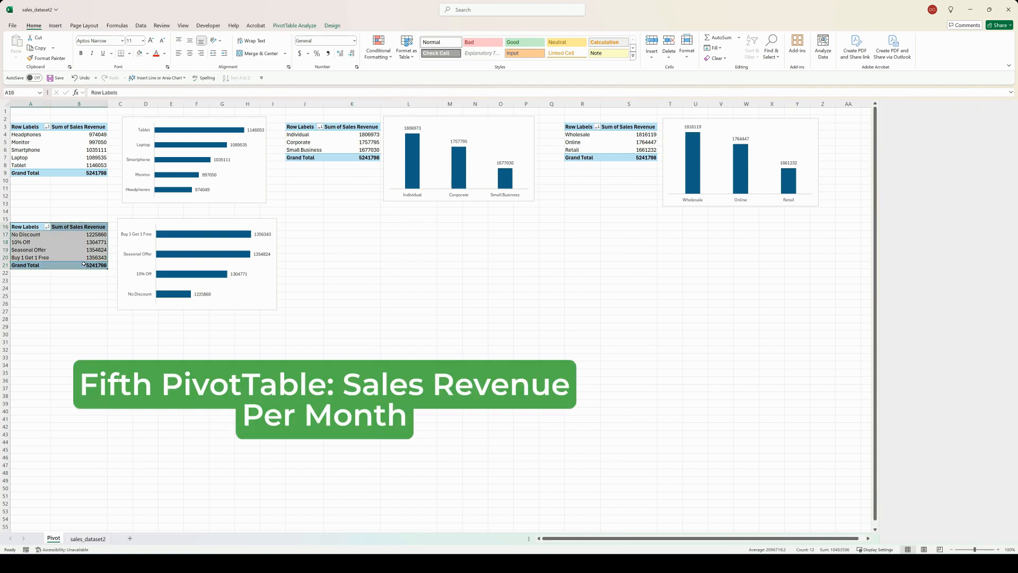
key("ctrl+c")
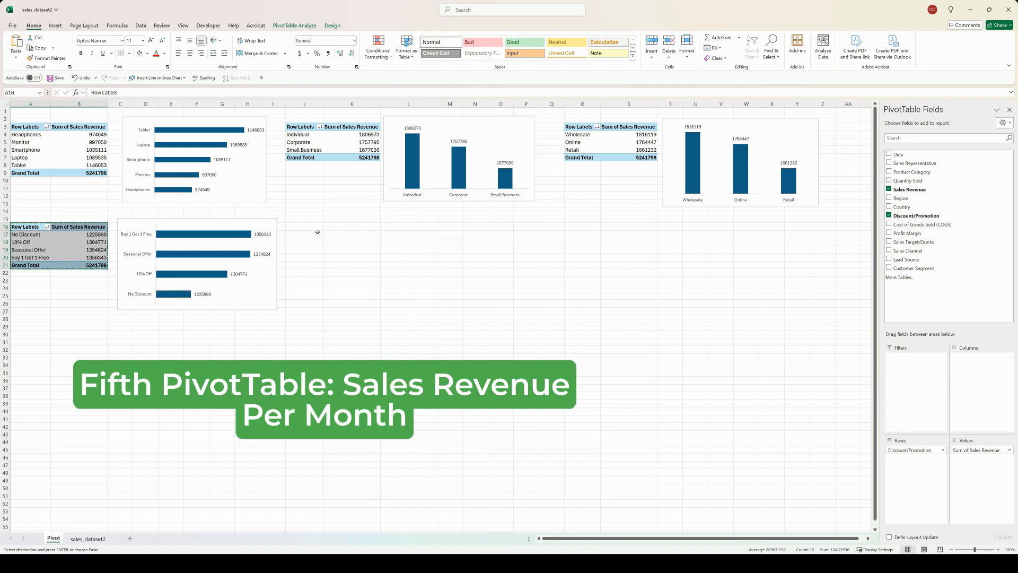
left_click(308, 227)
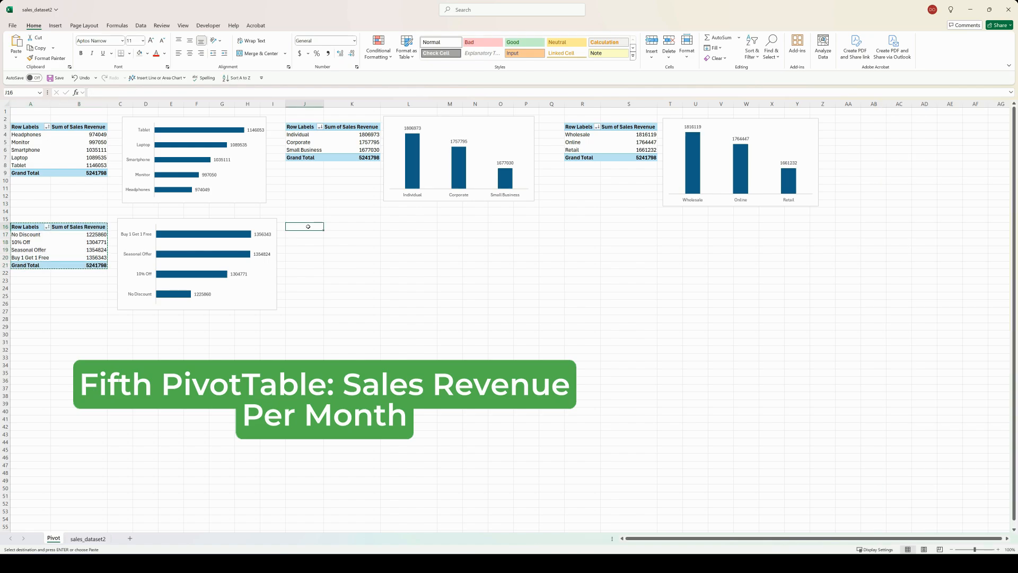
key("ctrl+v")
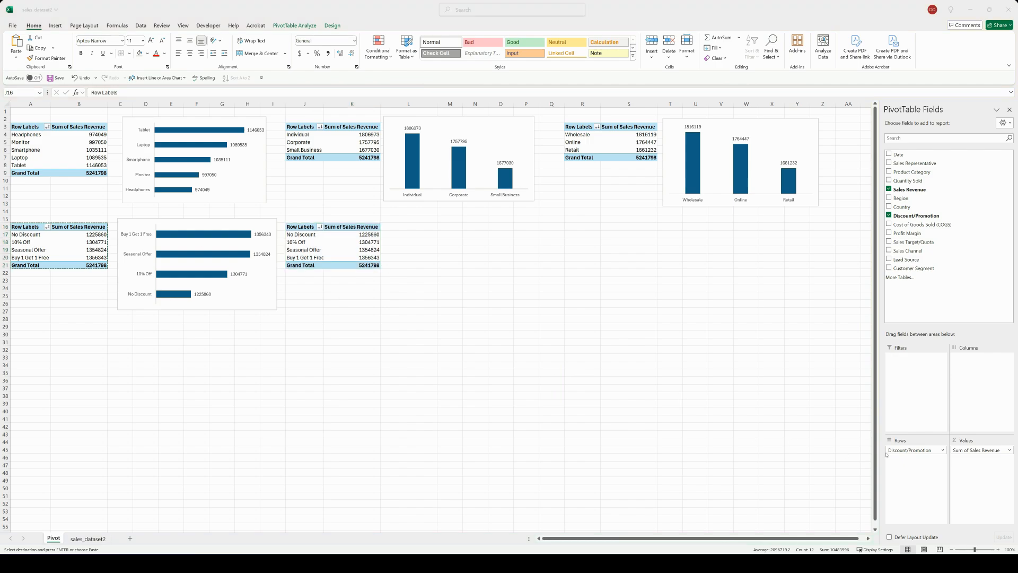
Step: Replace Discount/Promotion with Date in the rows of the PivotTable at J16, keeping only the Months (Date) field
left_click(900, 449)
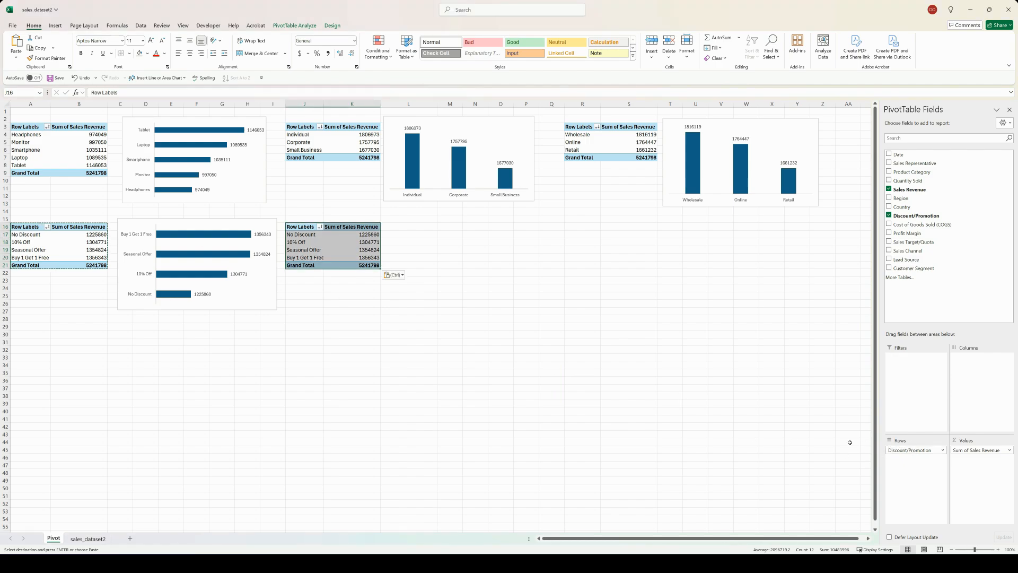
left_click_drag(906, 450, 778, 442)
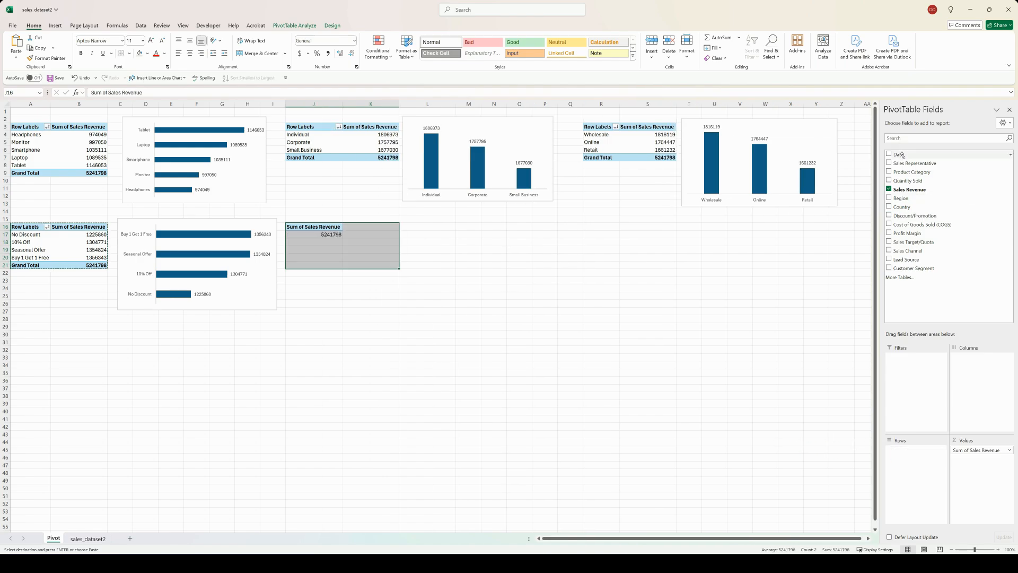
left_click_drag(898, 155, 915, 464)
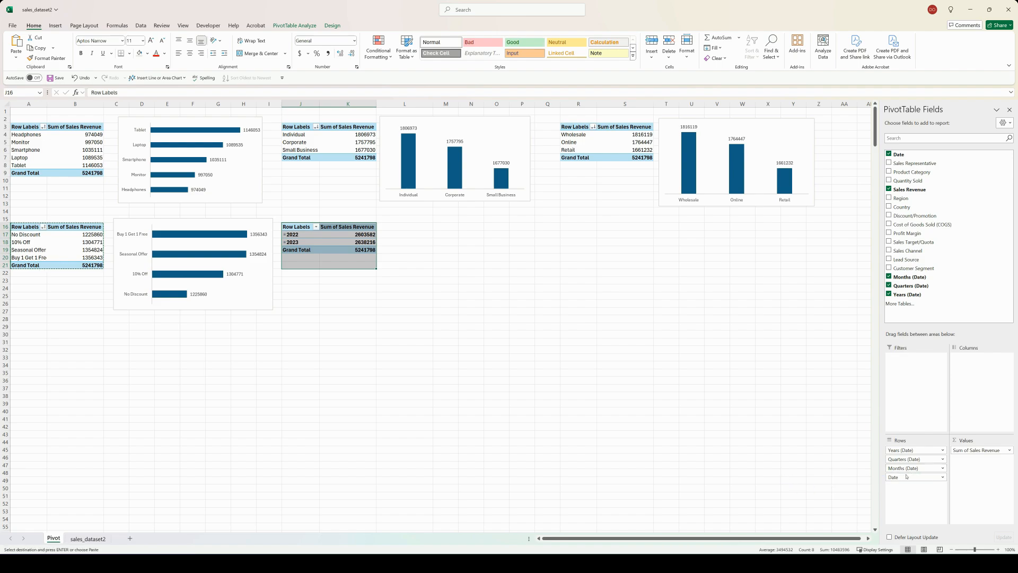
left_click_drag(915, 459, 804, 454)
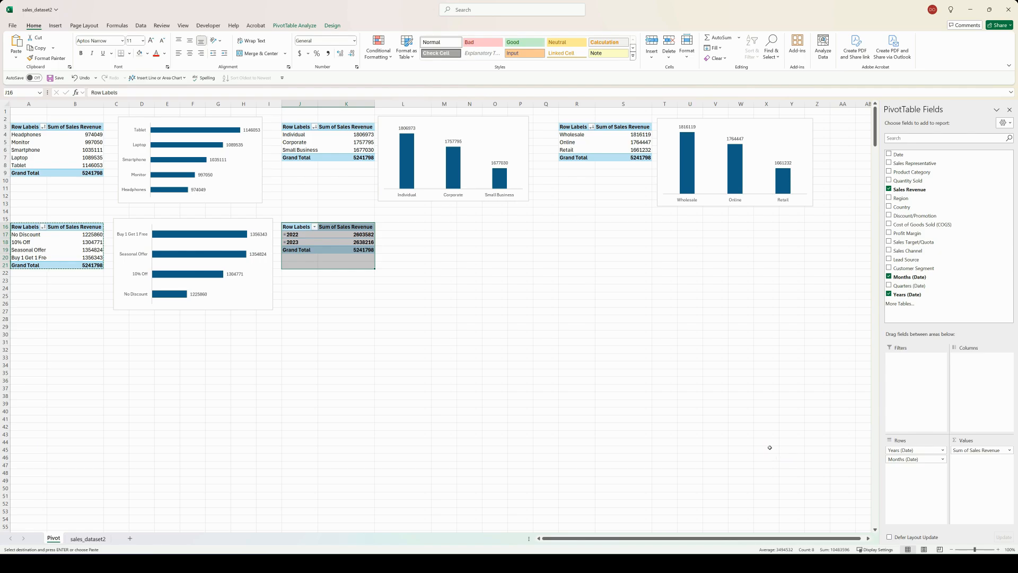
Step: Insert a line PivotChart from the monthly sales revenue PivotTable
left_click(296, 26)
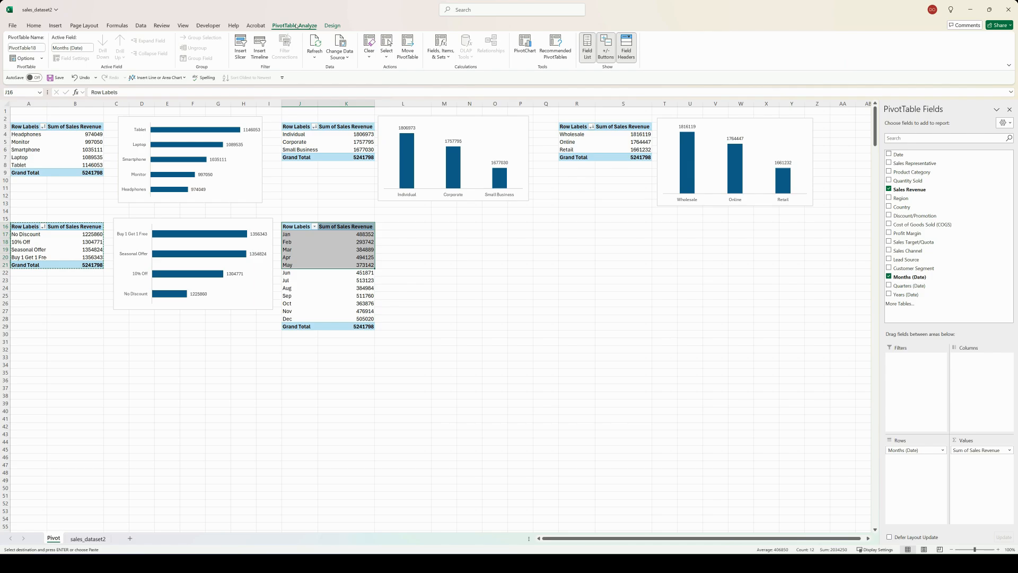
left_click(534, 54)
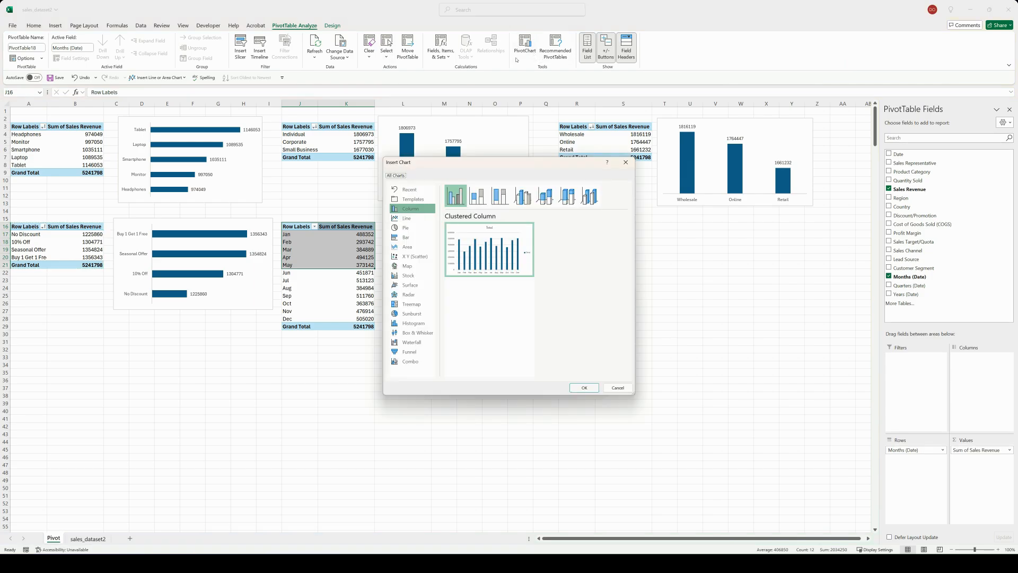
left_click(411, 218)
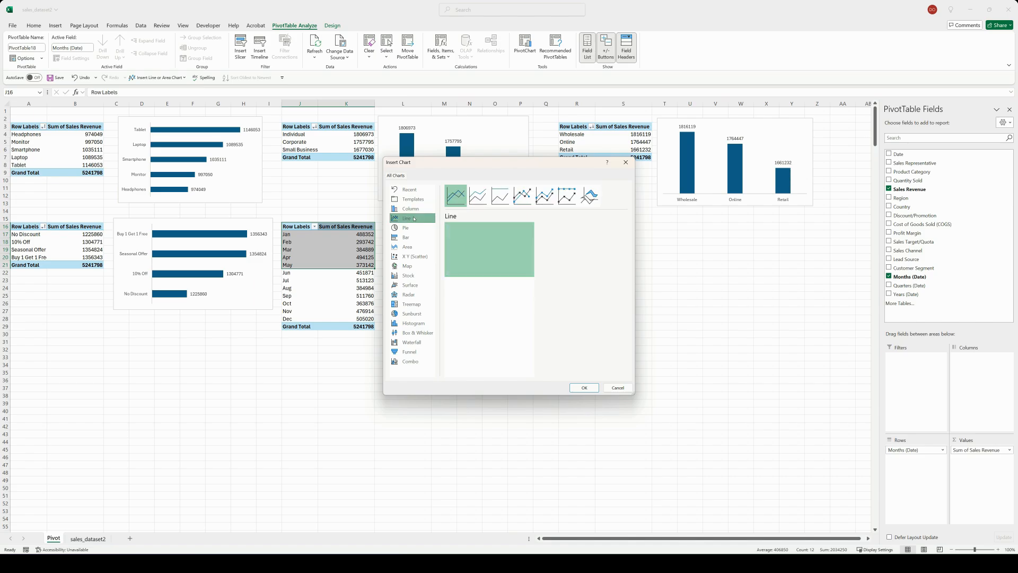
left_click(582, 388)
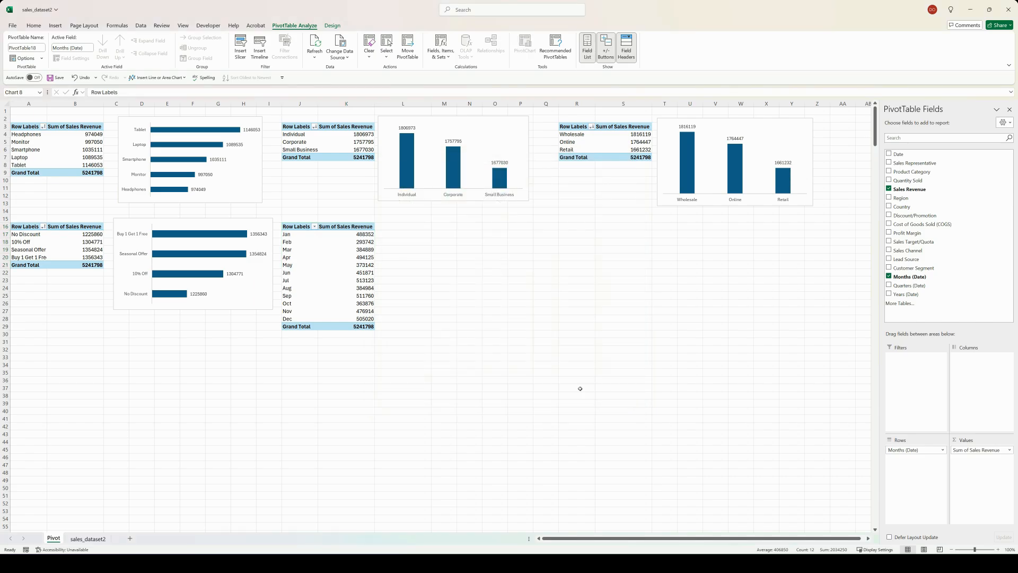
Step: Move the monthly line chart beside its PivotTable and hide all of its field buttons
left_click_drag(423, 270, 454, 230)
right_click(417, 231)
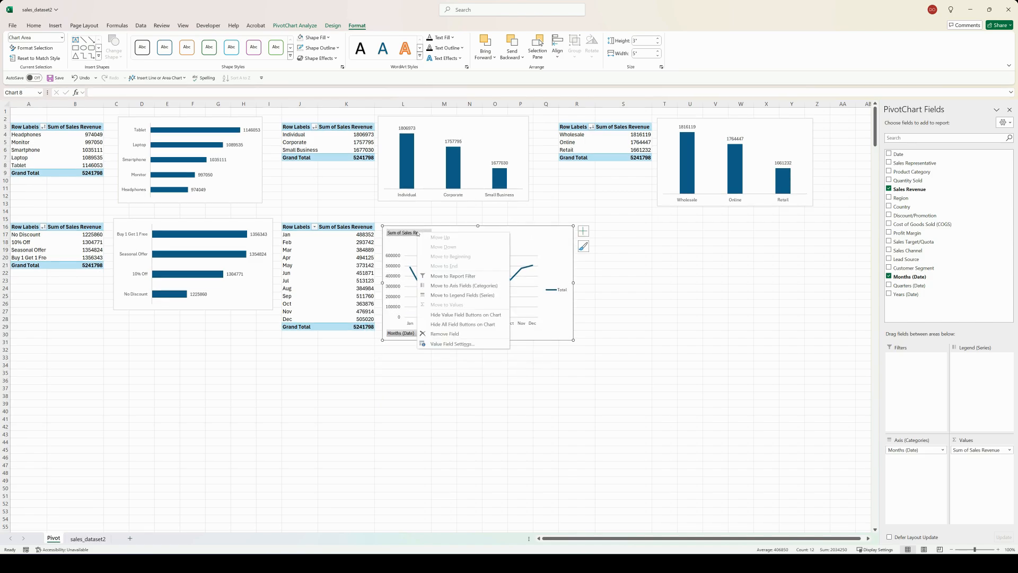
left_click(457, 326)
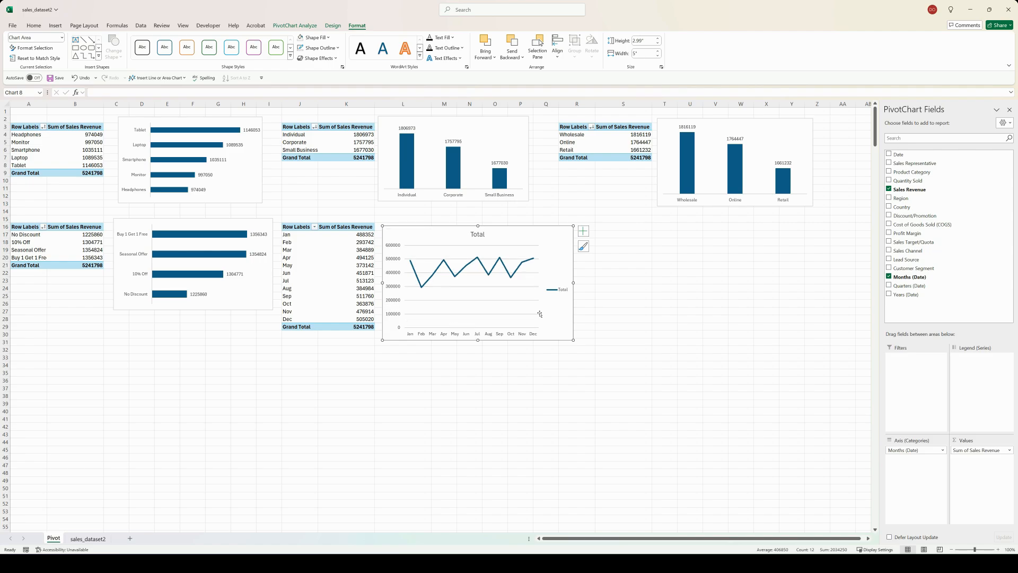
Step: Remove the legend and chart title from the monthly line chart and shrink the chart to end around column P, row 27
left_click(583, 231)
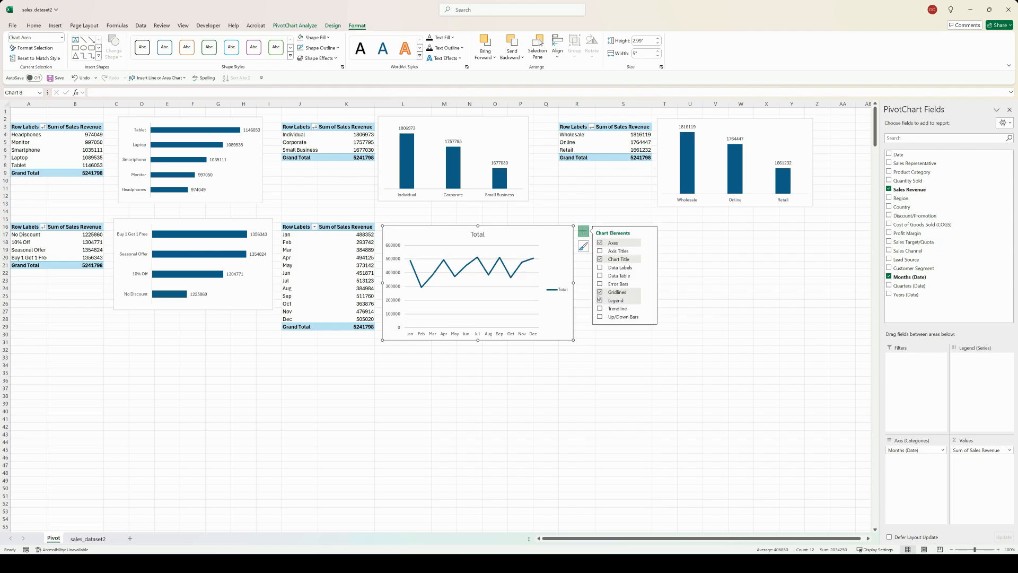
left_click(600, 301)
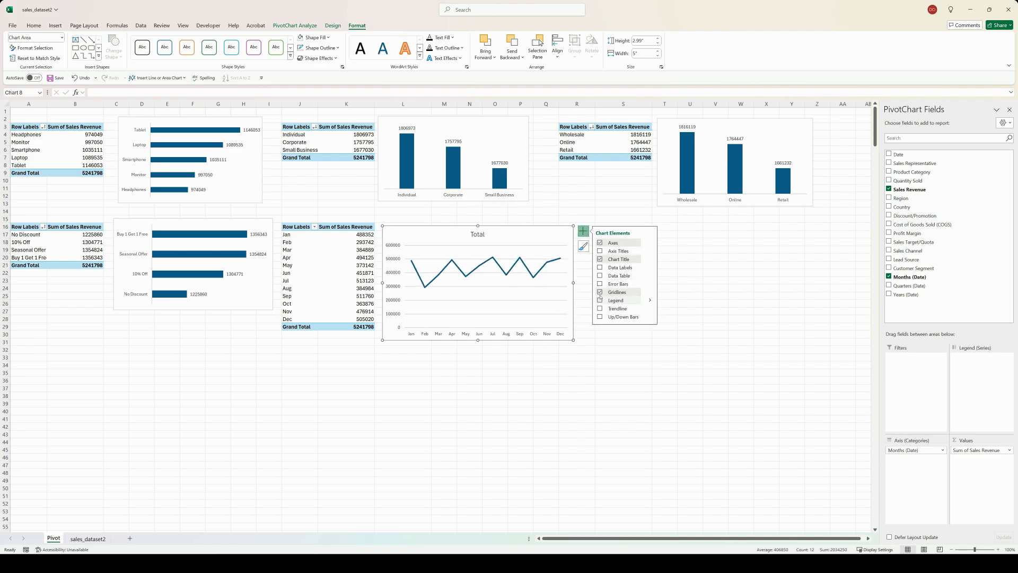
left_click(600, 259)
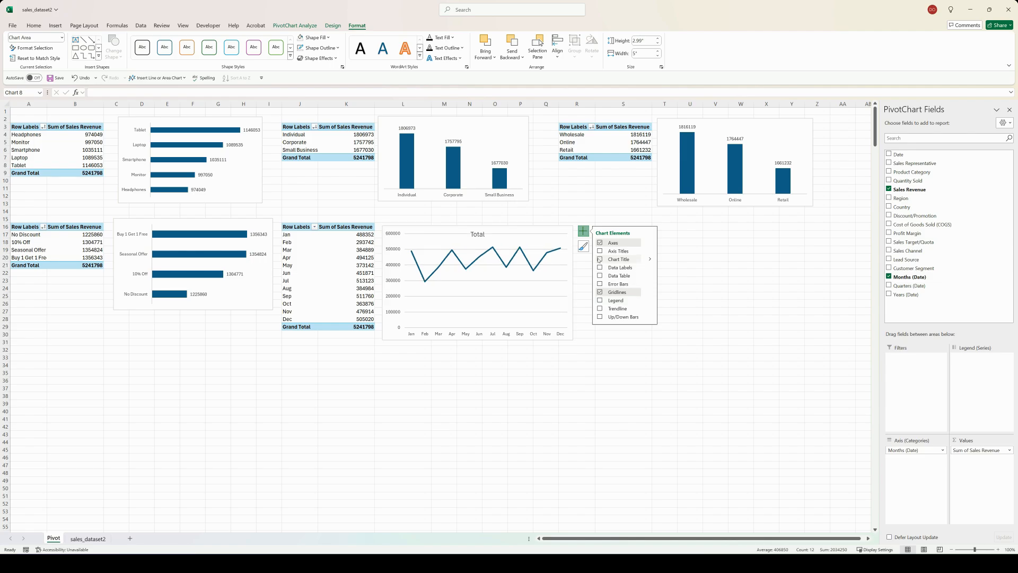
left_click(597, 349)
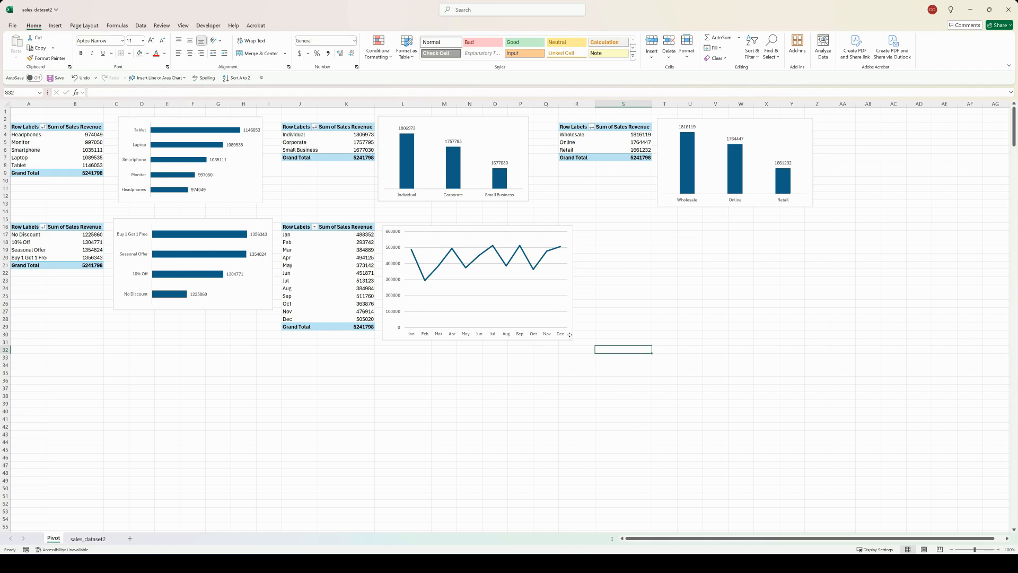
left_click(570, 338)
left_click_drag(571, 338, 546, 316)
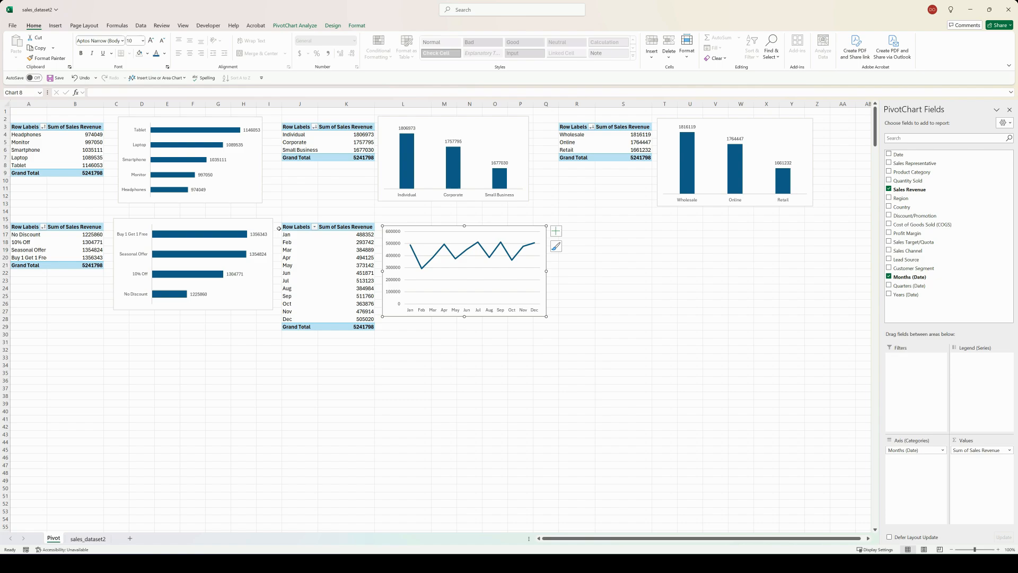
Step: Copy the monthly sales revenue PivotTable and paste the copy at cell R16
left_click_drag(300, 227, 332, 326)
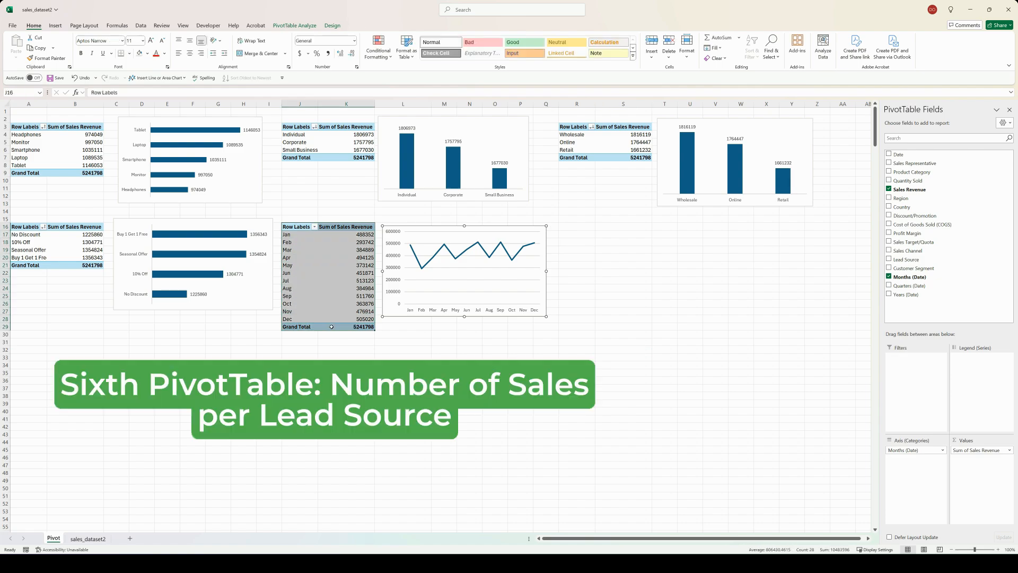
key("ctrl+c")
left_click(575, 225)
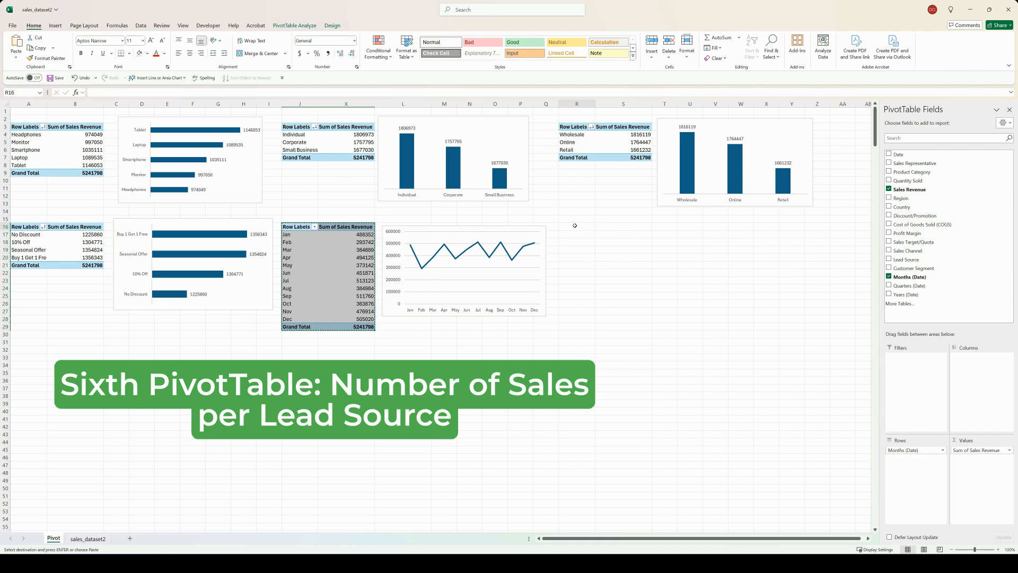
key("ctrl+v")
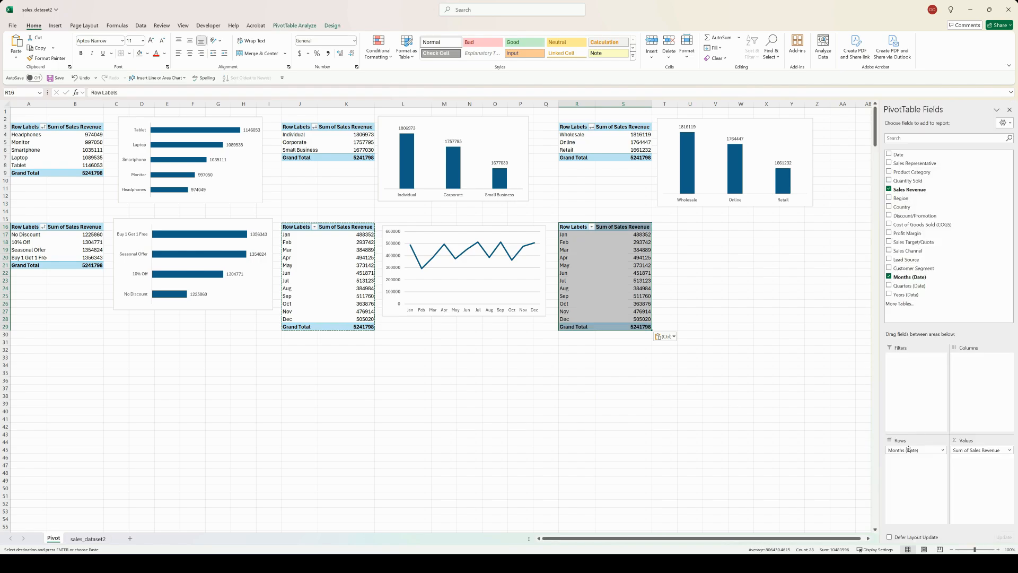
Step: Replace the fields of the PivotTable at R16 with Lead Source in the rows and Count of Lead Source in the values
left_click_drag(909, 449, 798, 442)
left_click_drag(982, 450, 777, 447)
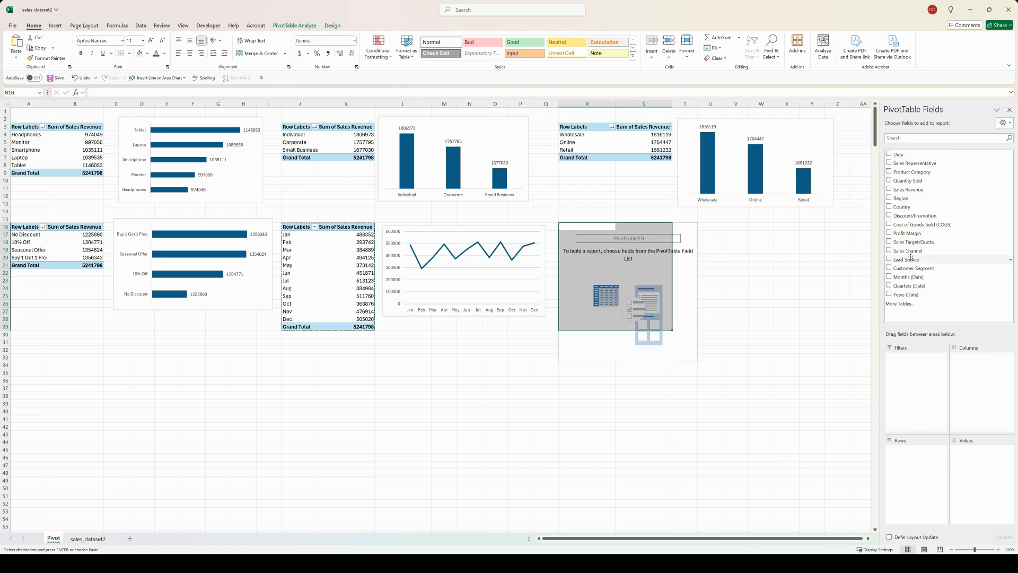
left_click_drag(911, 260, 912, 473)
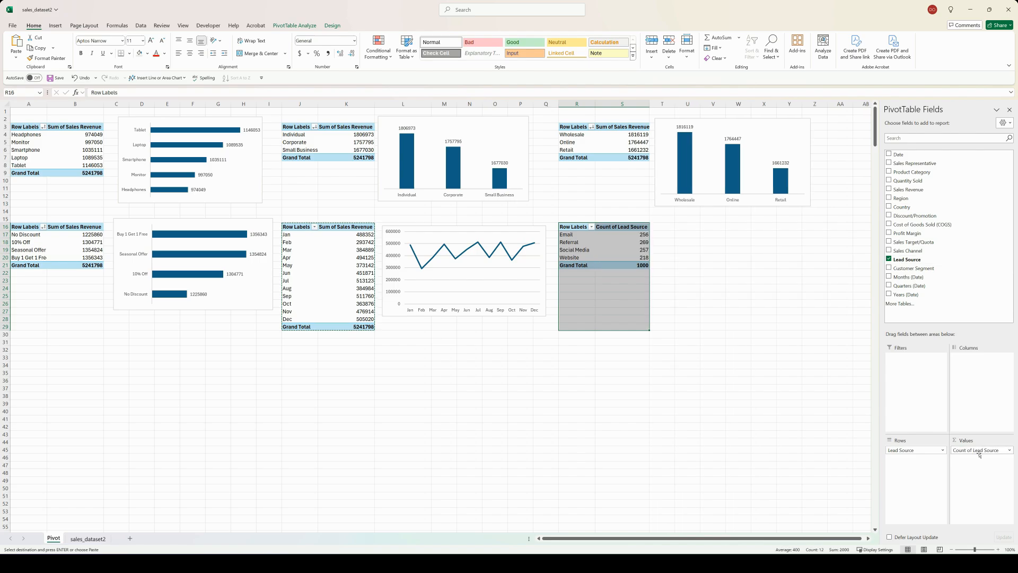
Step: Insert a clustered column PivotChart from the Lead Source PivotTable and place it beside that table
left_click(296, 26)
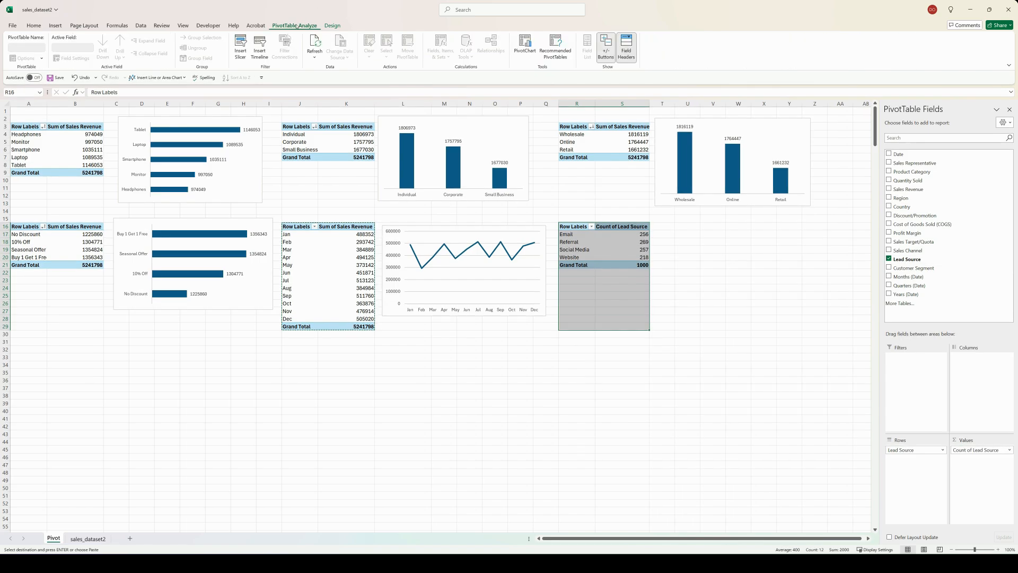
left_click(525, 45)
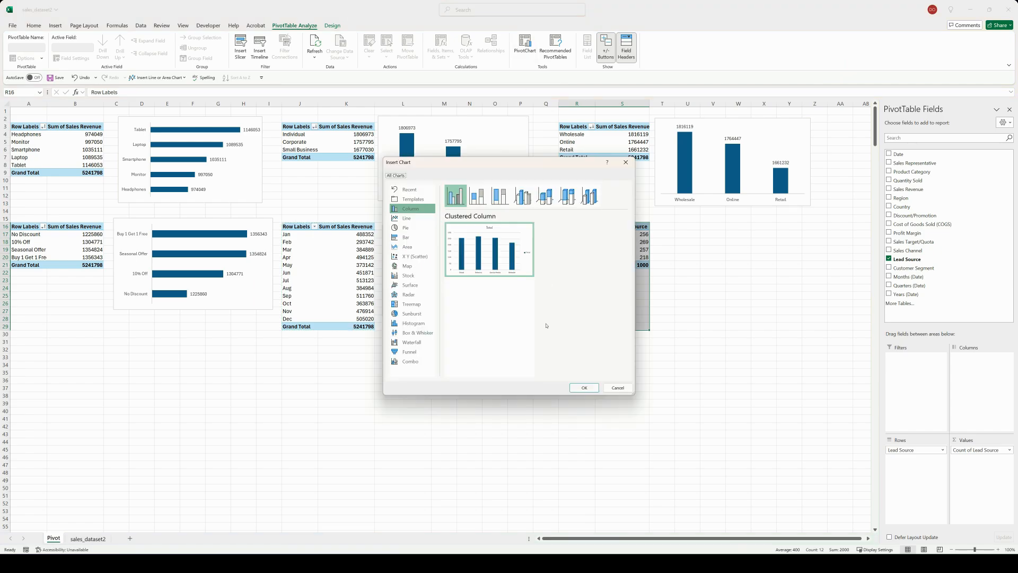
left_click(584, 388)
left_click_drag(419, 269, 727, 229)
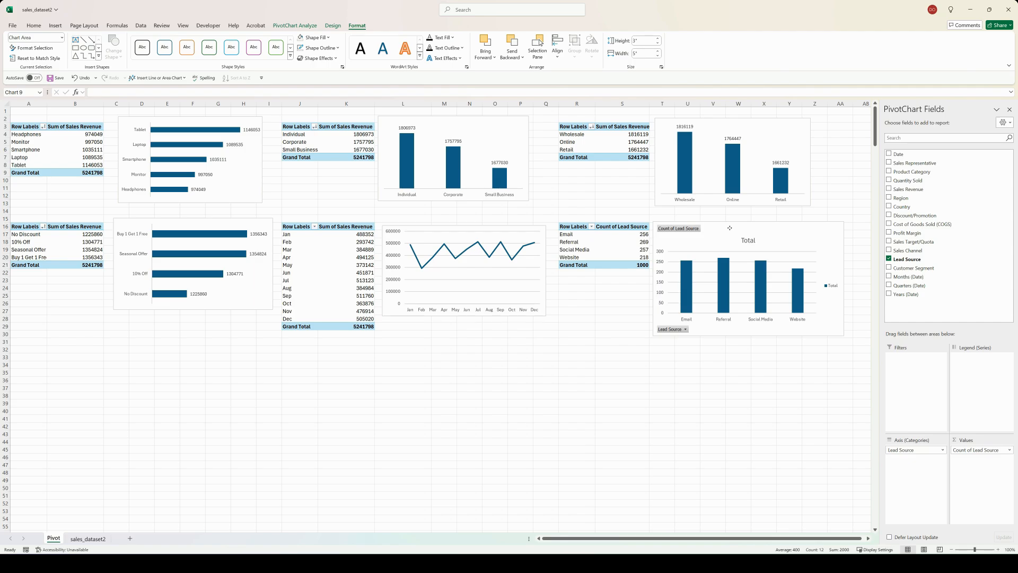
Step: Hide all field buttons on the Lead Source chart and shrink it to about 2.56" high by 4.27" wide
right_click(680, 228)
left_click(721, 321)
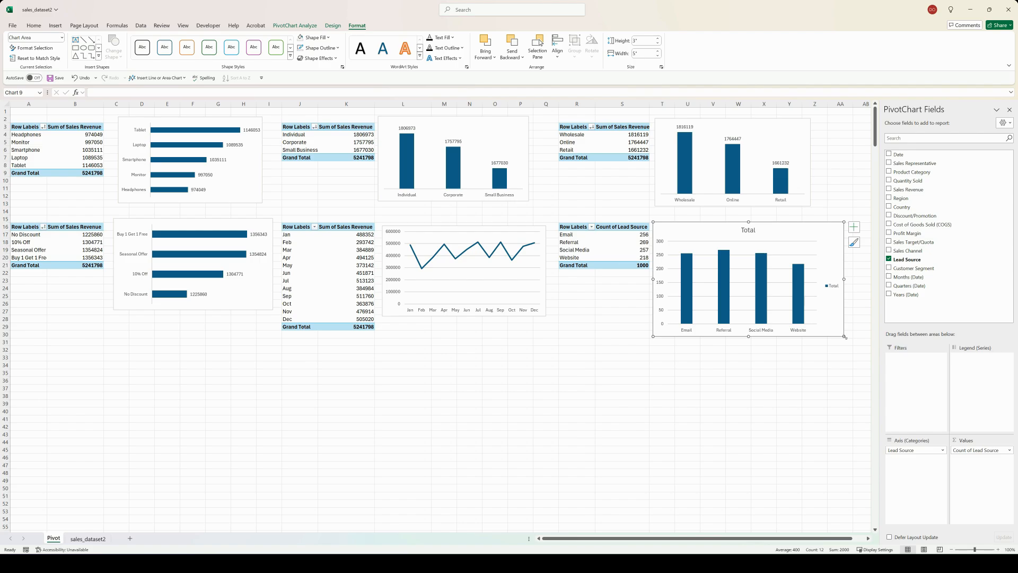
left_click_drag(835, 332, 816, 319)
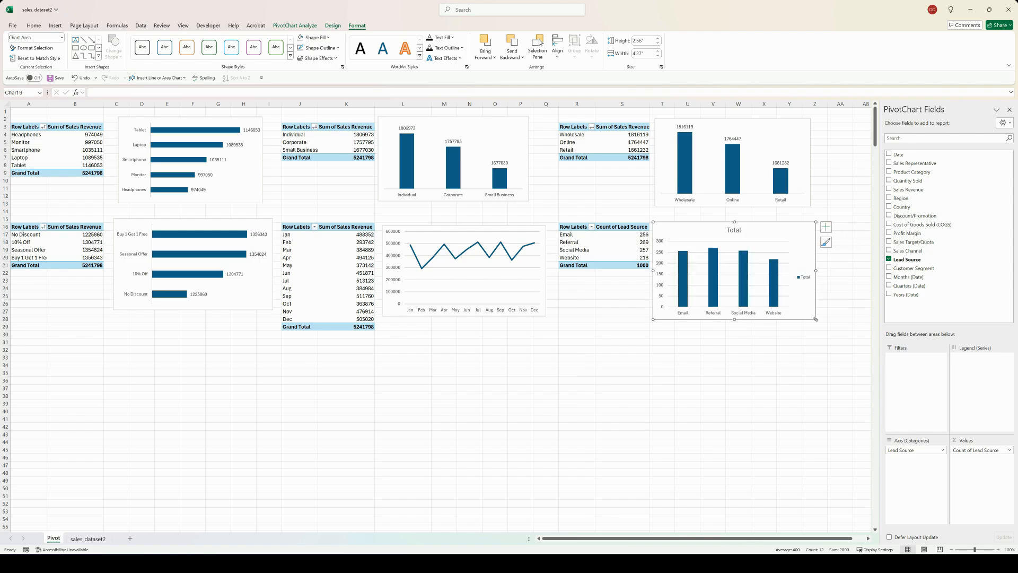
Step: Remove the primary vertical axis, title, gridlines and legend from the Lead Source chart and add data labels
left_click(826, 227)
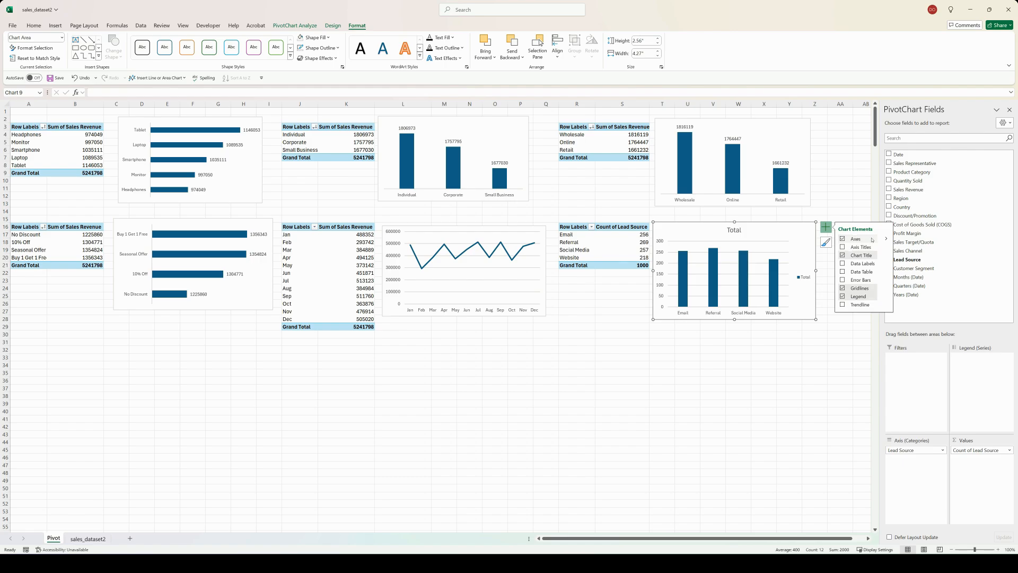
left_click(886, 239)
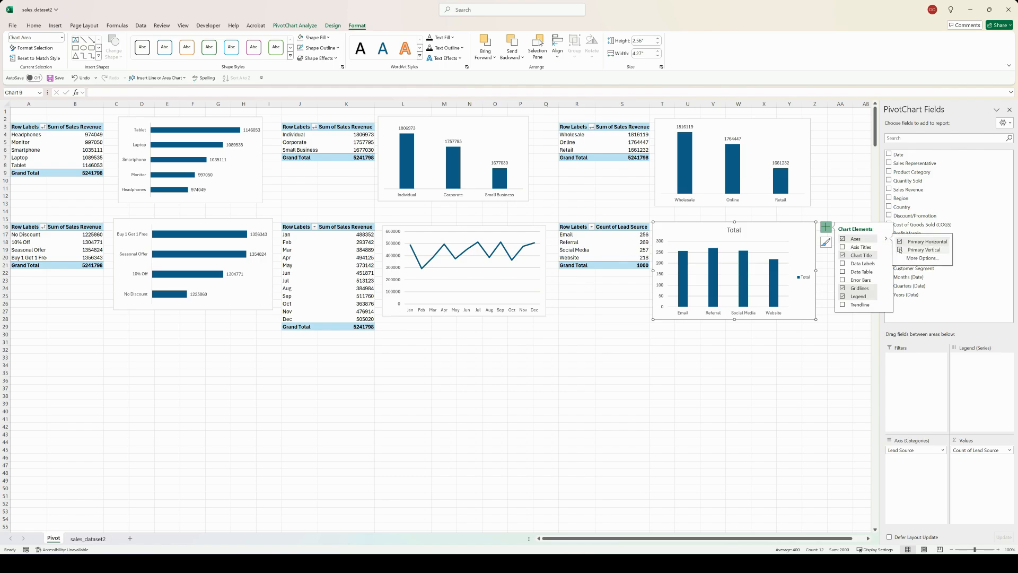
left_click(842, 255)
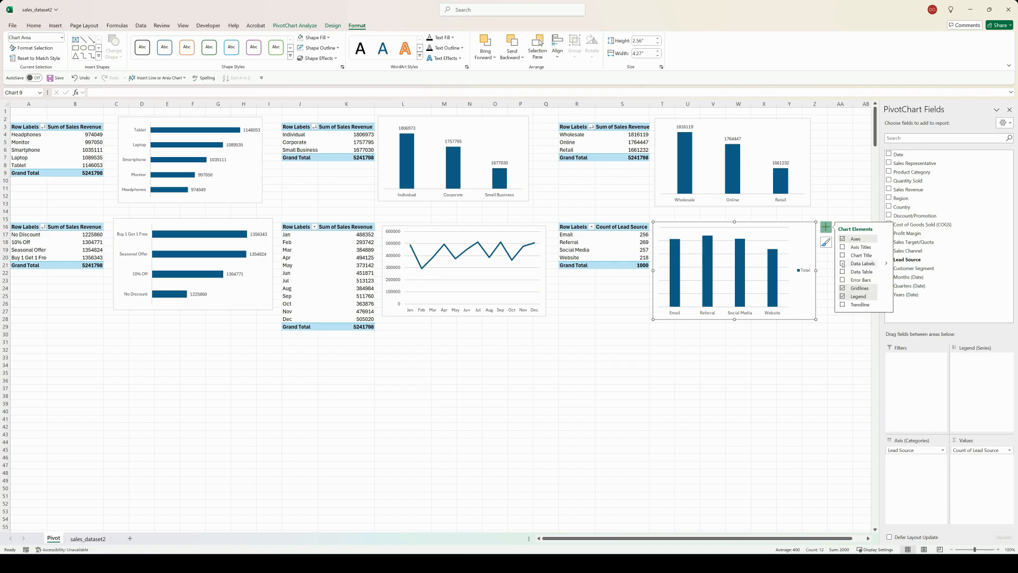
left_click(842, 264)
left_click(843, 288)
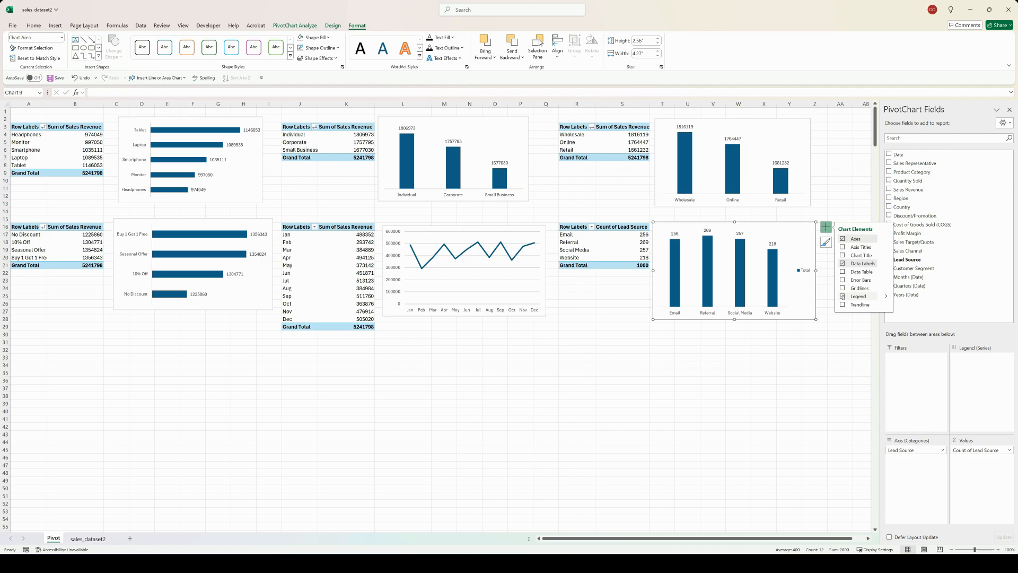
left_click(843, 296)
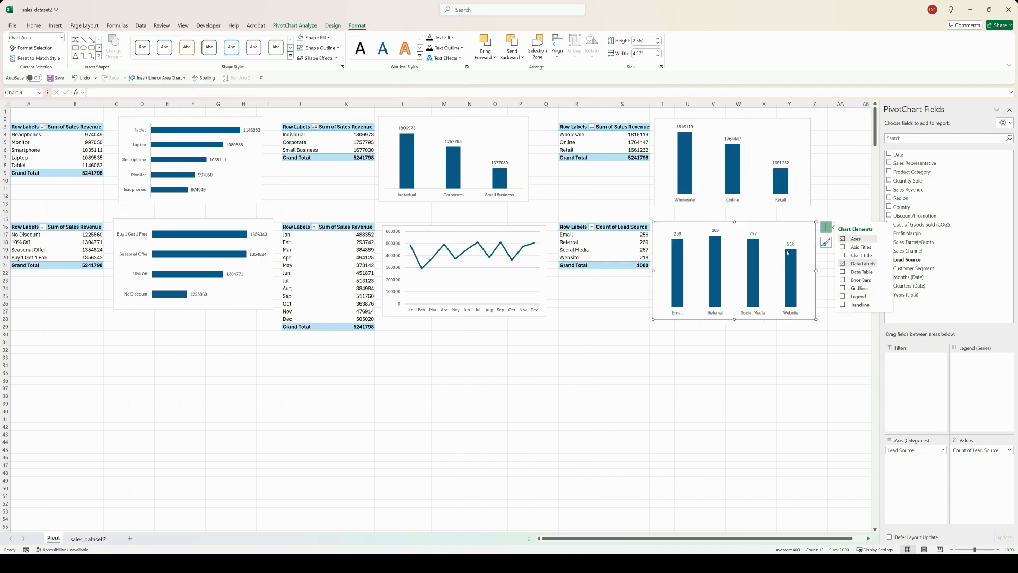
Step: Sort the Lead Source chart's columns from largest to smallest
right_click(788, 254)
mouse_move(848, 258)
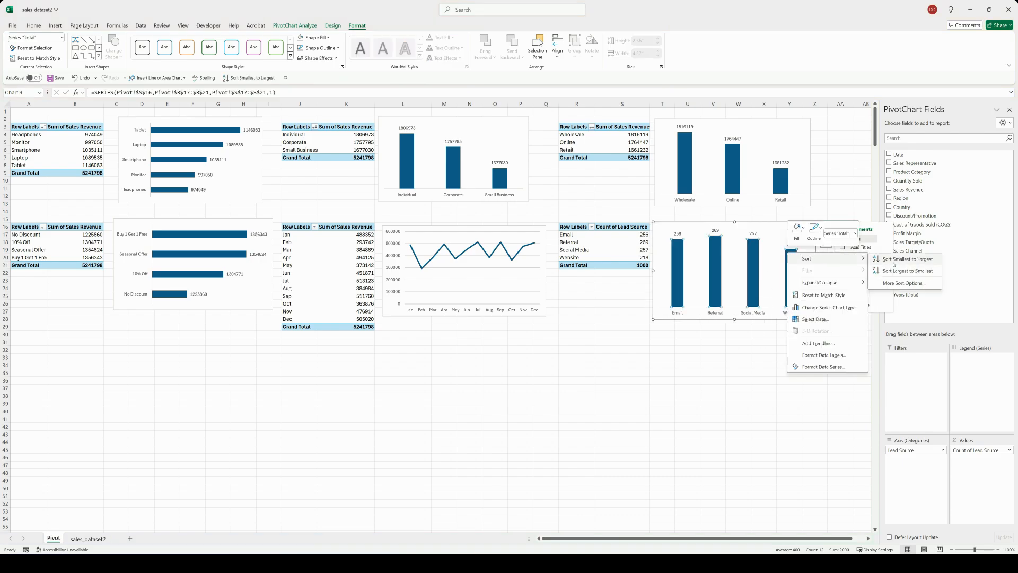
left_click(896, 271)
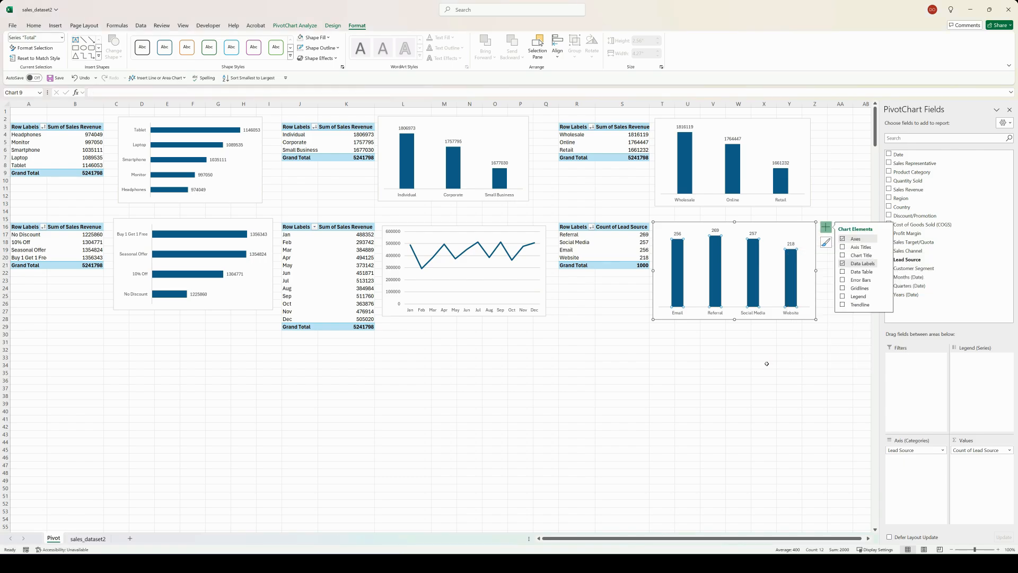
left_click(645, 365)
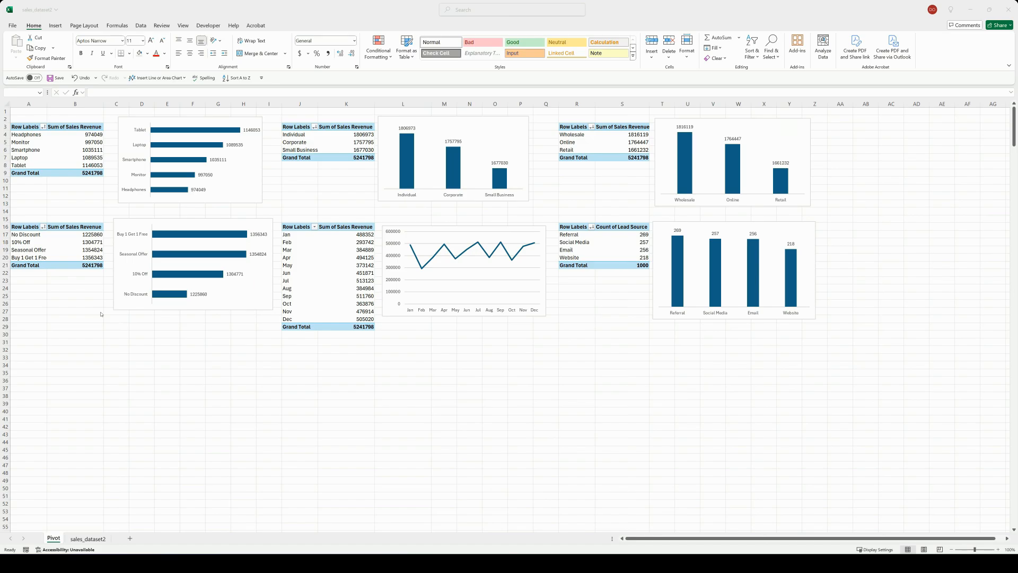
Step: Copy the Discount/Promotion PivotTable and paste the copy at cell A32
left_click(23, 227)
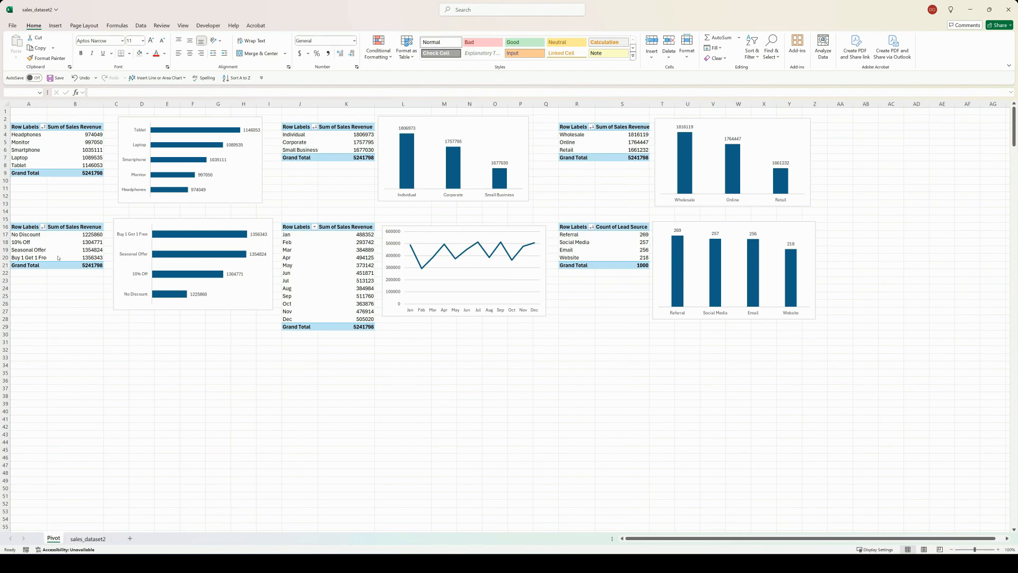
left_click_drag(28, 227, 70, 265)
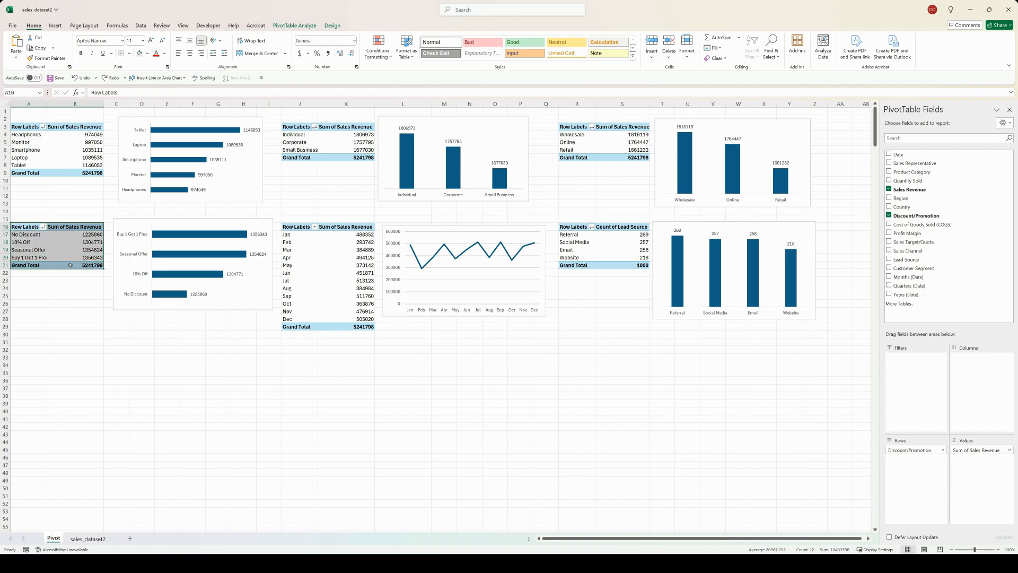
key("ctrl+c")
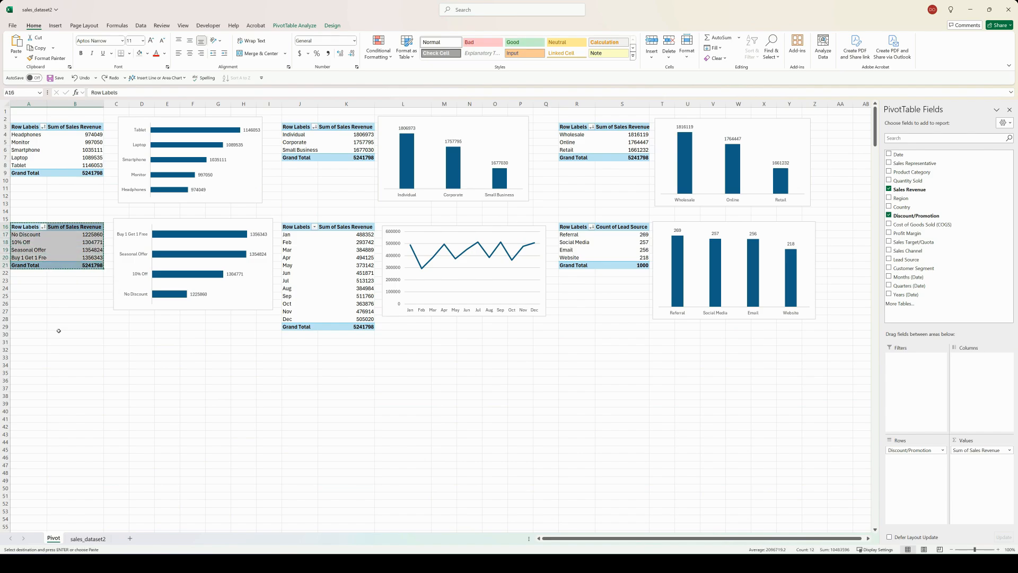
left_click(39, 347)
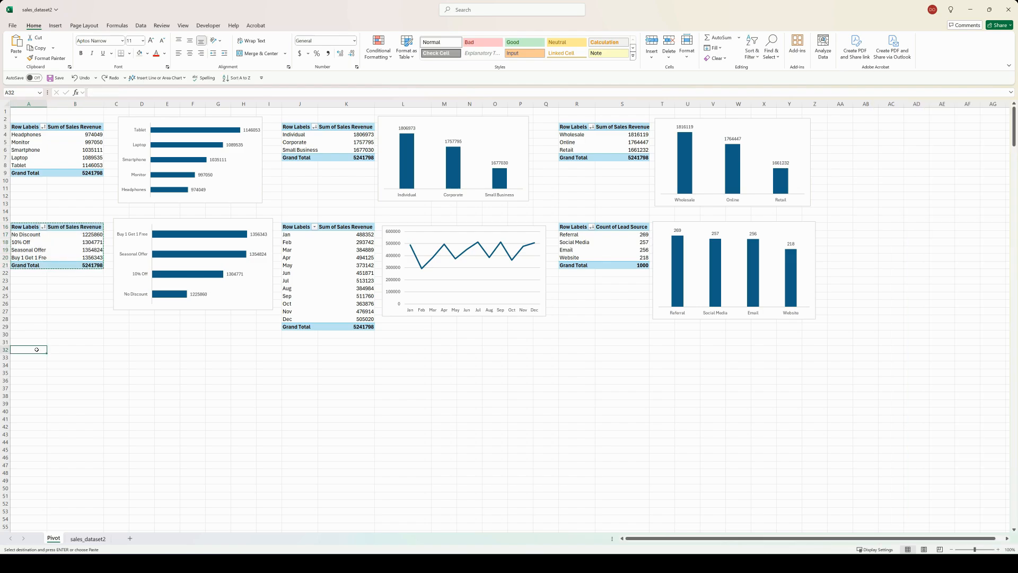
key("Return")
Step: Replace Discount/Promotion with Region and, beneath it, Country in the rows of the PivotTable at A32
left_click(32, 358)
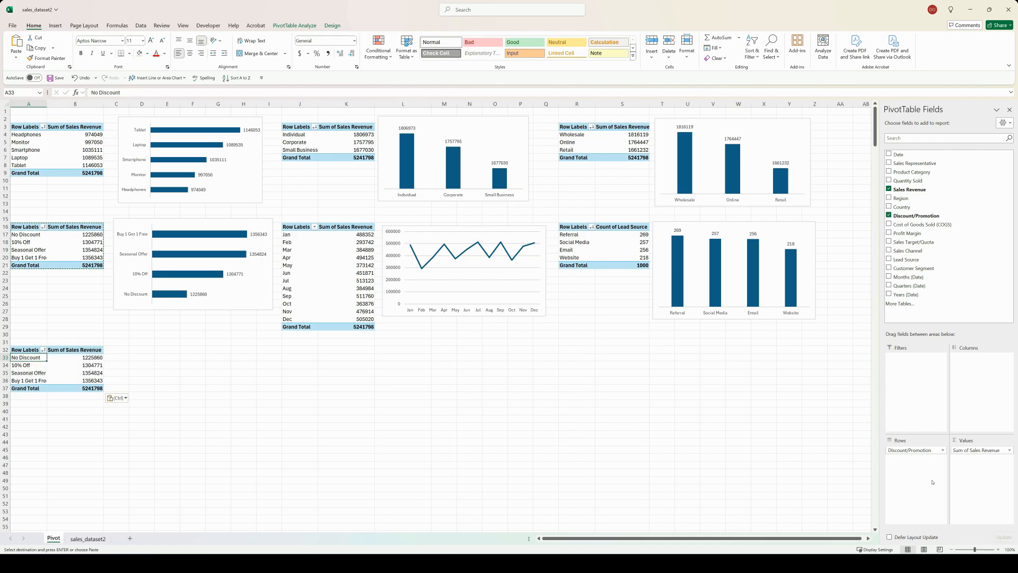
left_click_drag(924, 451, 785, 434)
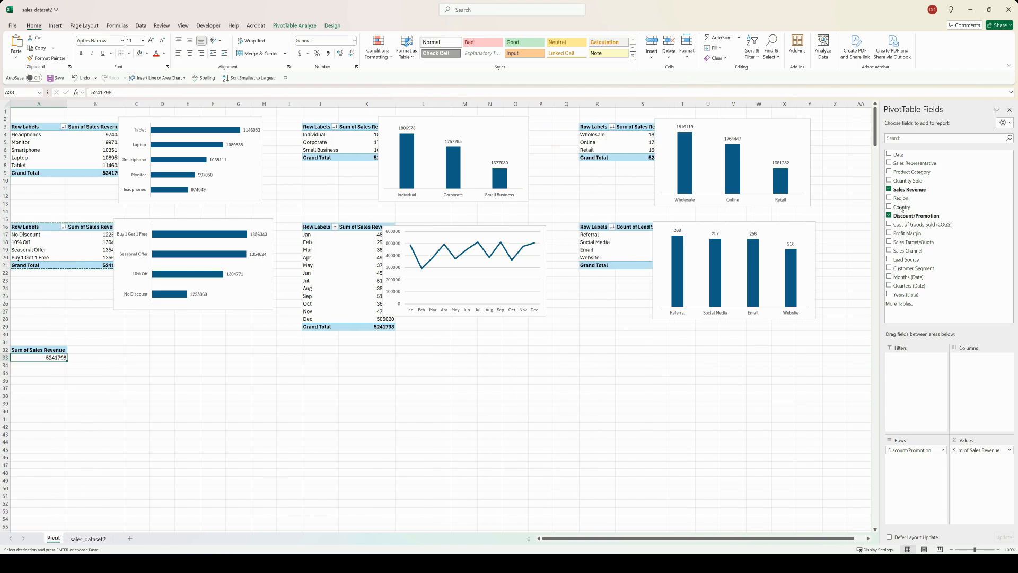
left_click_drag(940, 262, 914, 451)
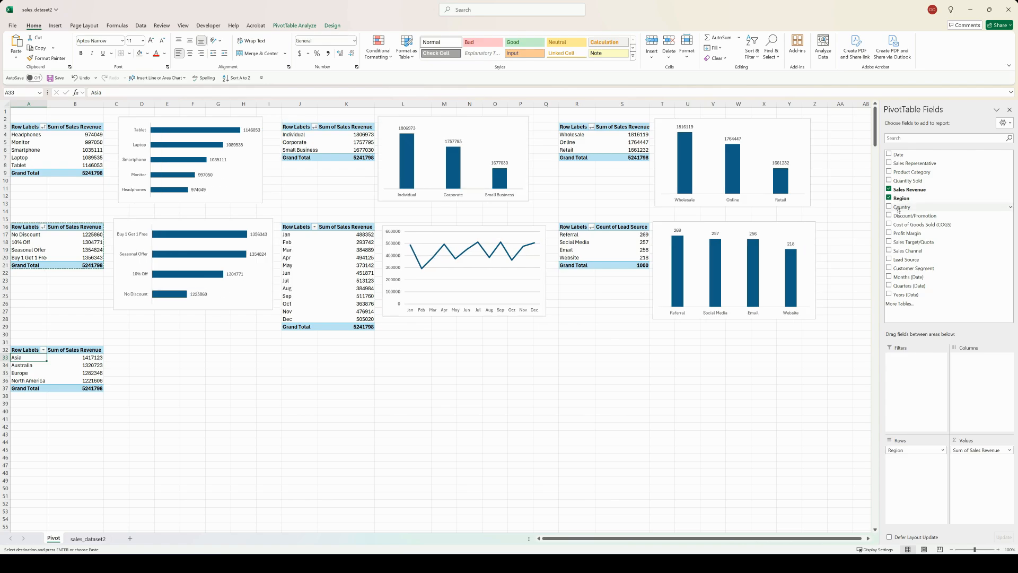
left_click_drag(899, 207, 902, 462)
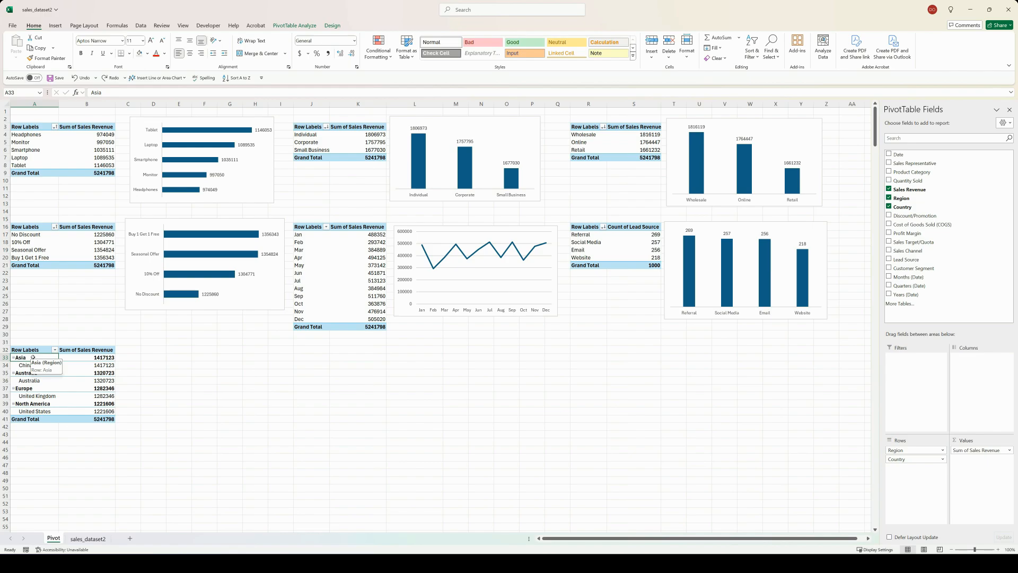
Step: Turn off subtotals for the Region field and show its item labels in tabular form with repeated labels
right_click(33, 357)
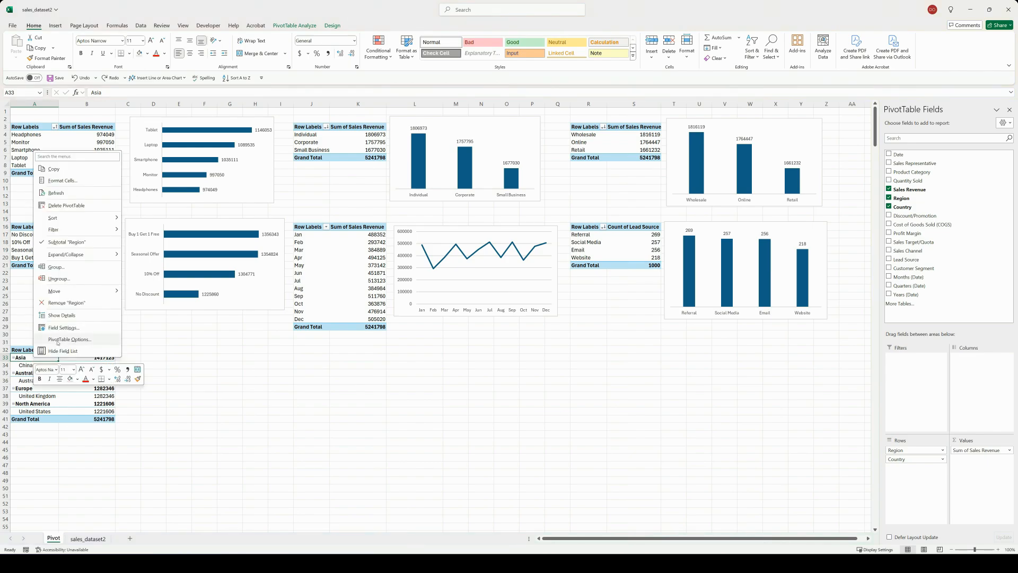
left_click(60, 328)
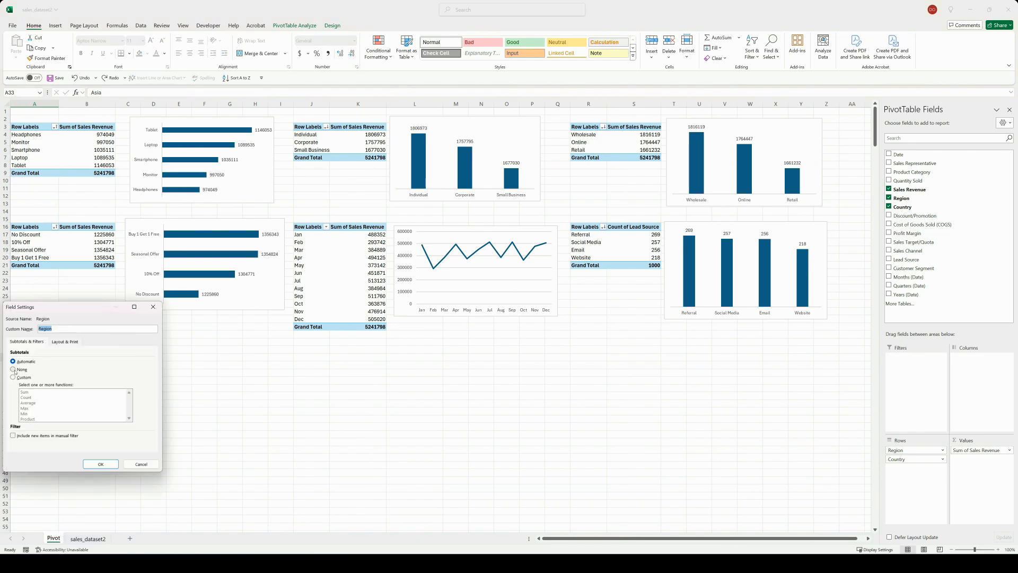
left_click(16, 371)
left_click(64, 343)
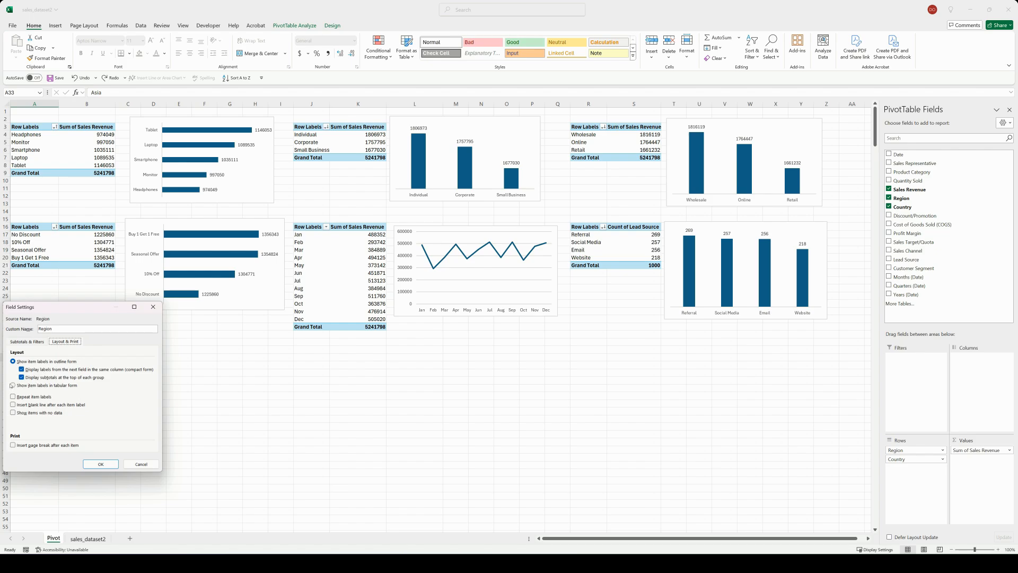
left_click(13, 386)
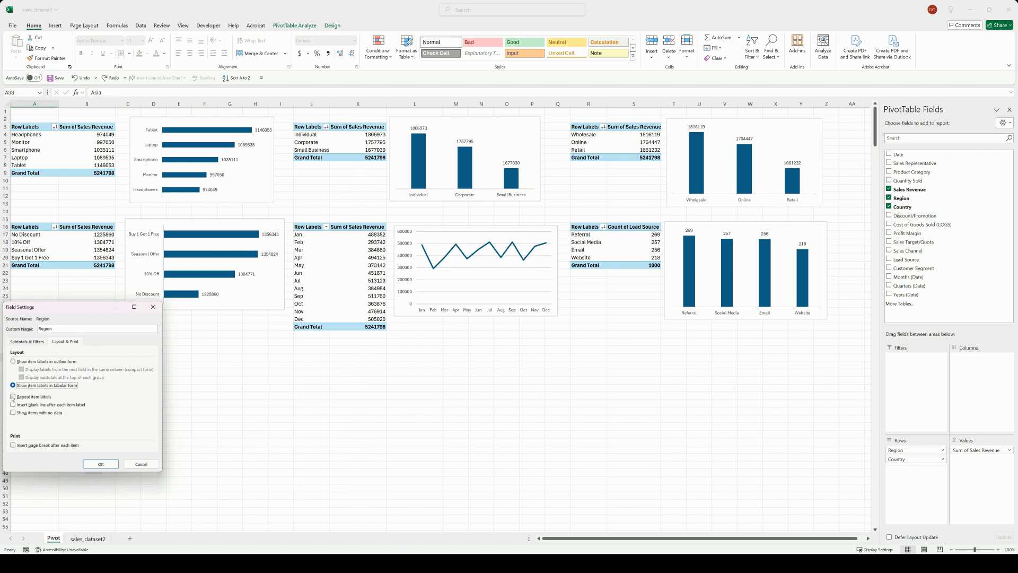
left_click(13, 397)
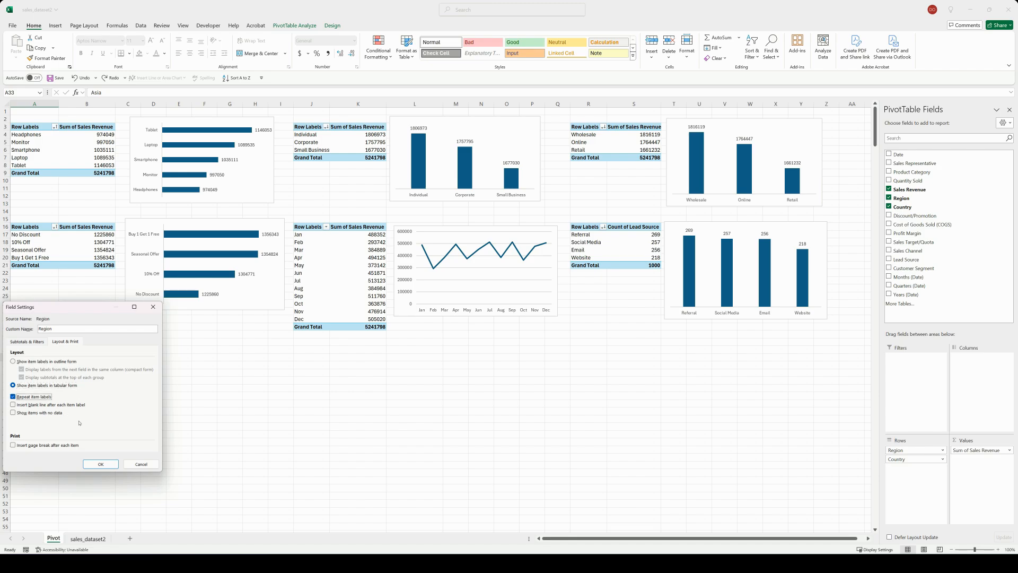
left_click(104, 464)
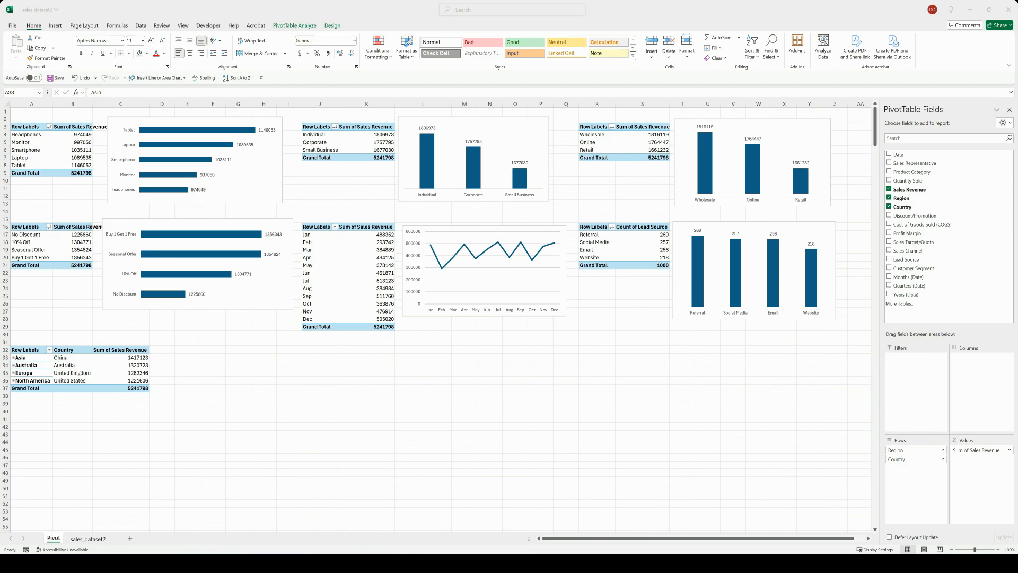
Step: Copy the Region/Country PivotTable range A32:C36 without its grand total and paste it as values at cell A39
left_click(29, 348)
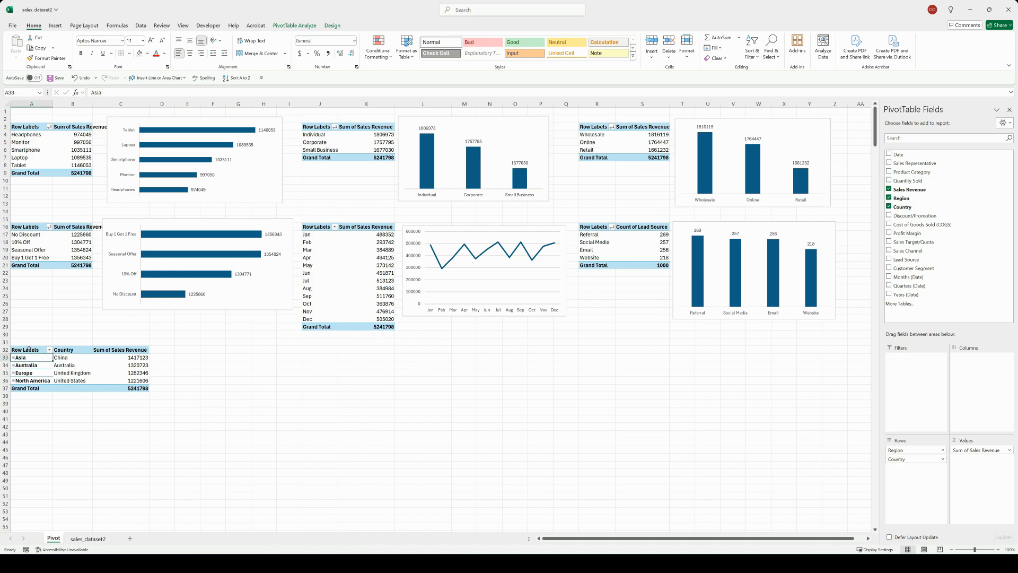
left_click_drag(30, 349, 133, 383)
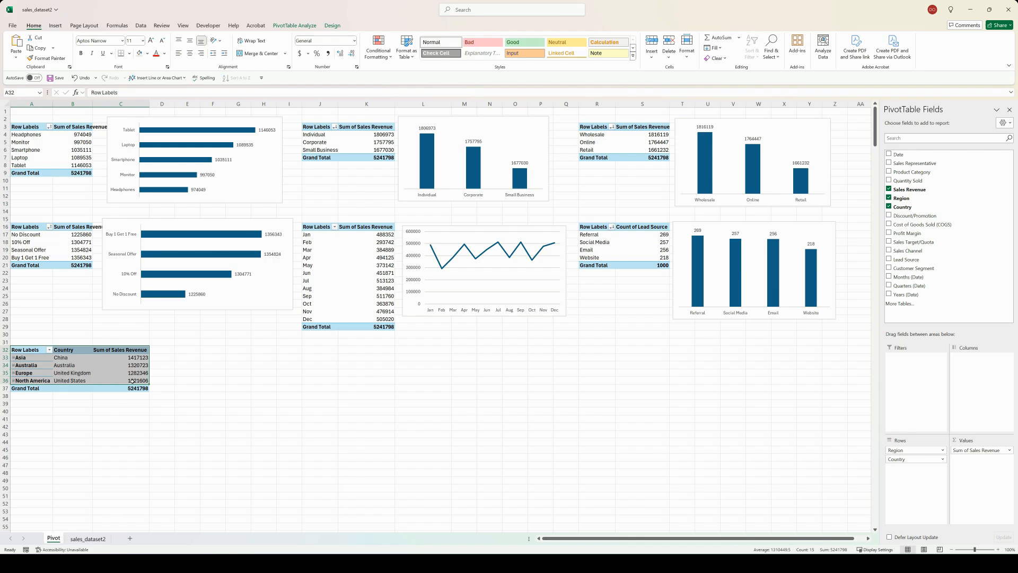
left_click(153, 400)
left_click(29, 404)
right_click(31, 405)
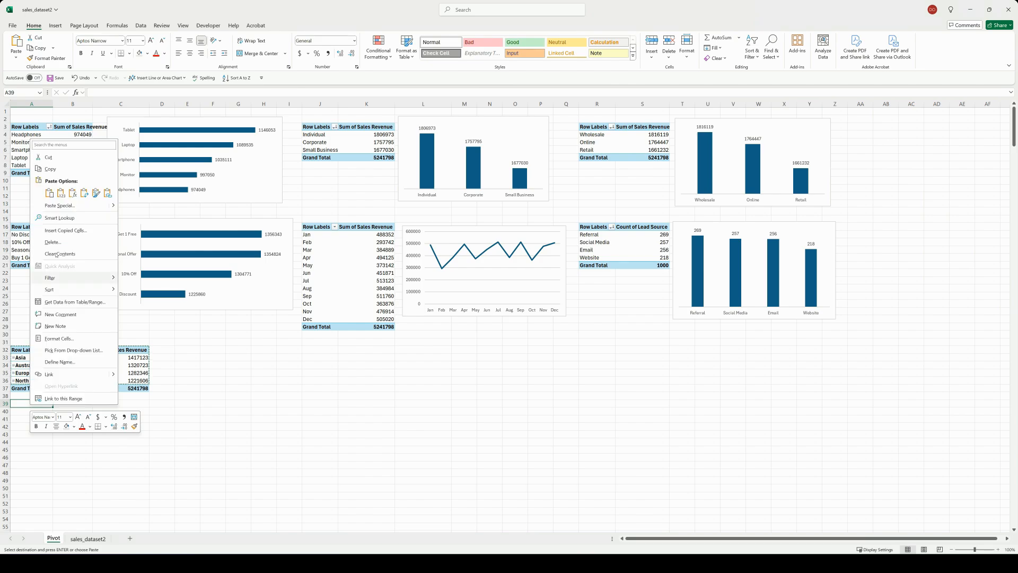
left_click(61, 193)
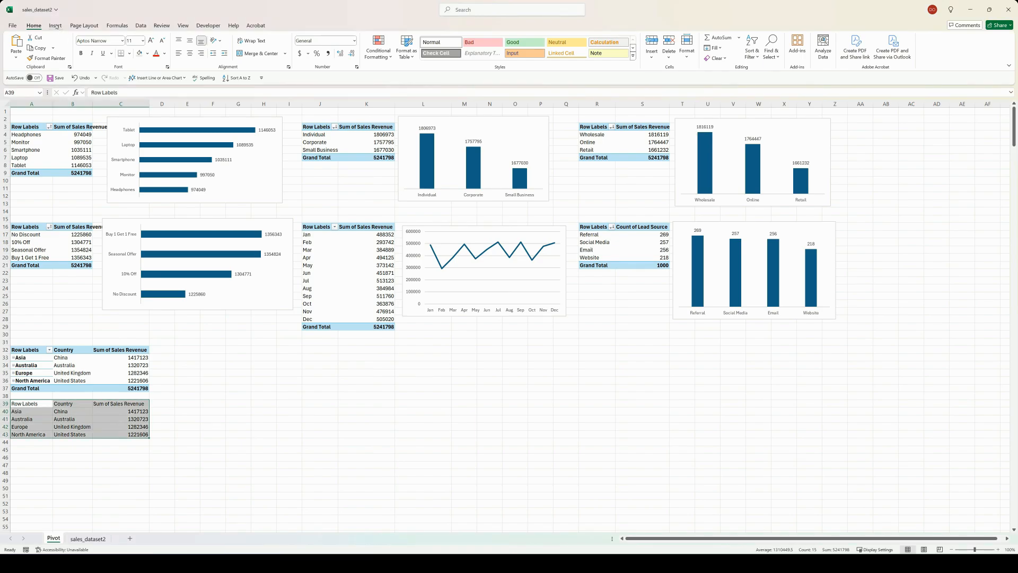
Step: Insert a filled map chart from the pasted values and place it beside them
left_click(56, 26)
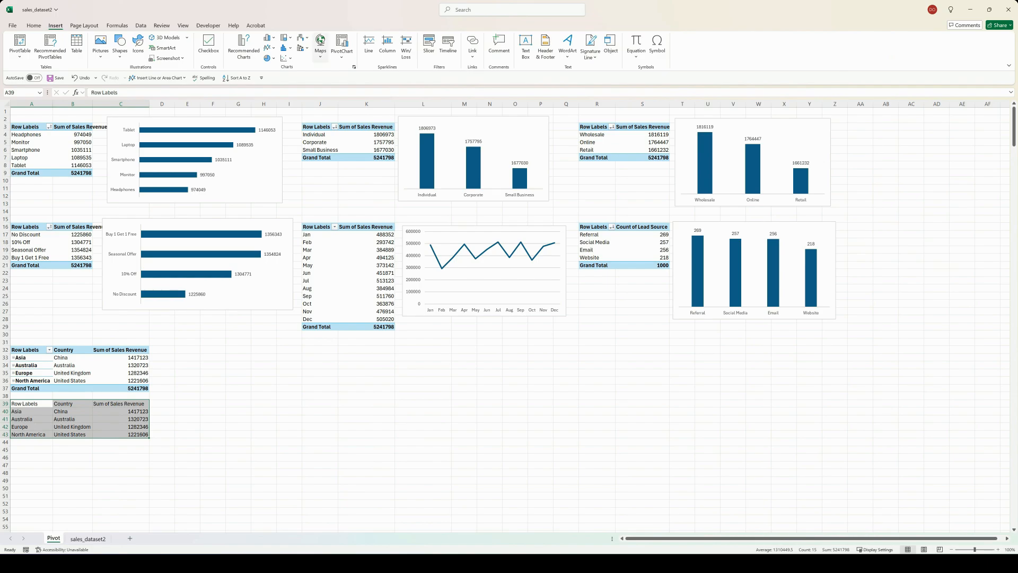
left_click(320, 45)
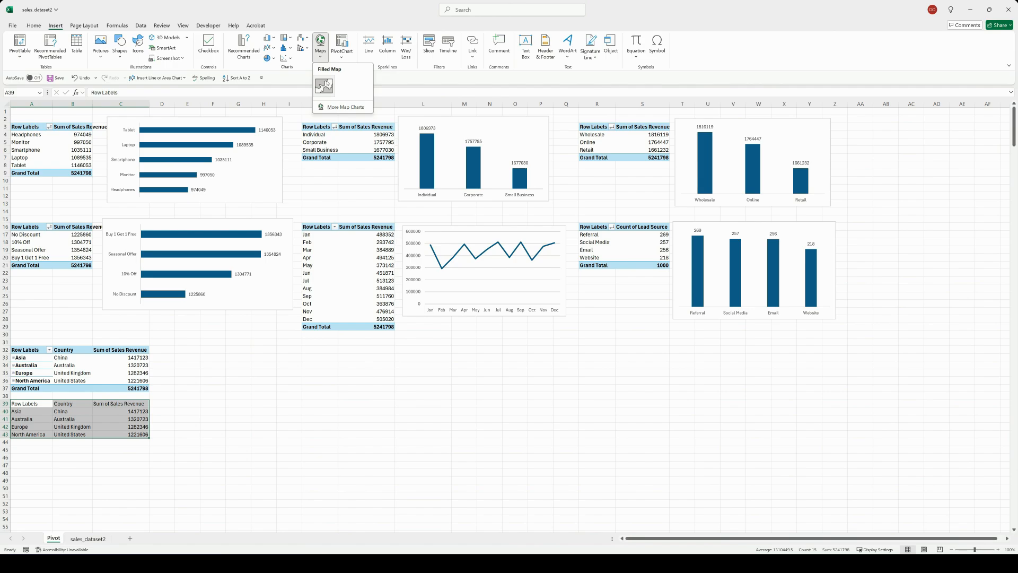
left_click(325, 85)
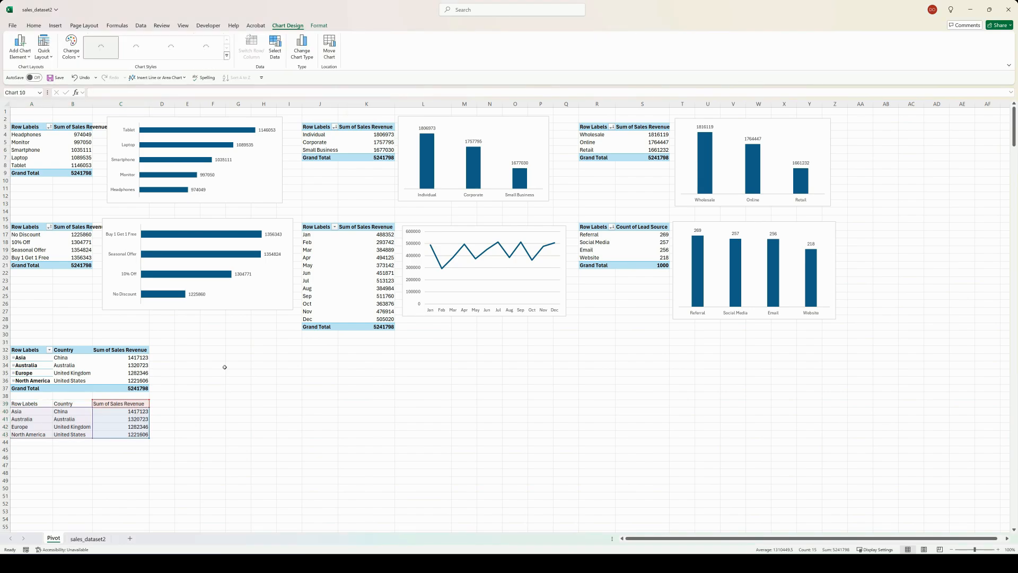
left_click_drag(457, 280, 220, 414)
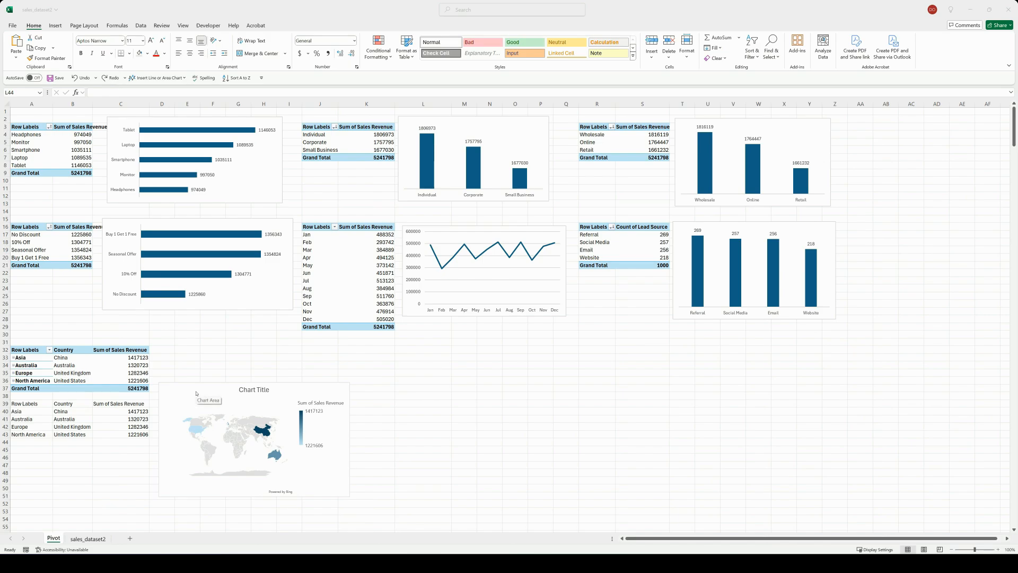
Step: Change the map chart's data range to the PivotTable cells =Pivot!$A$33:$C$36
right_click(206, 393)
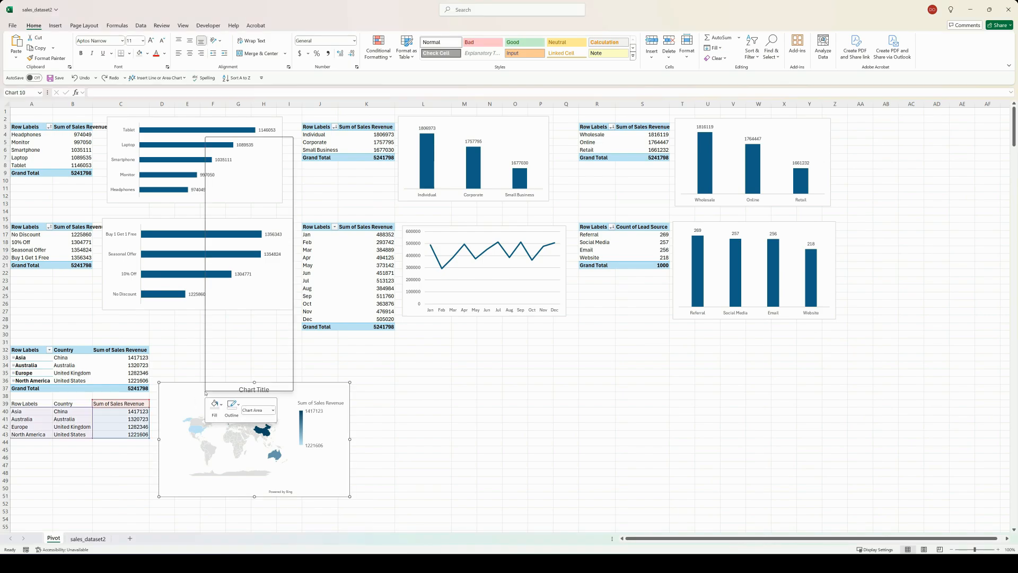
left_click(236, 270)
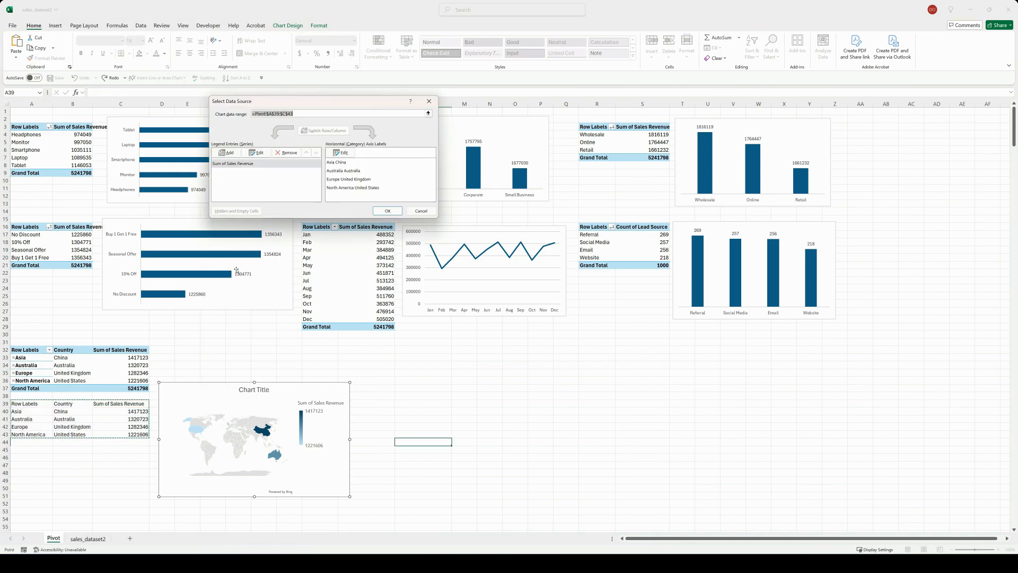
left_click_drag(296, 103, 266, 294)
left_click(273, 305)
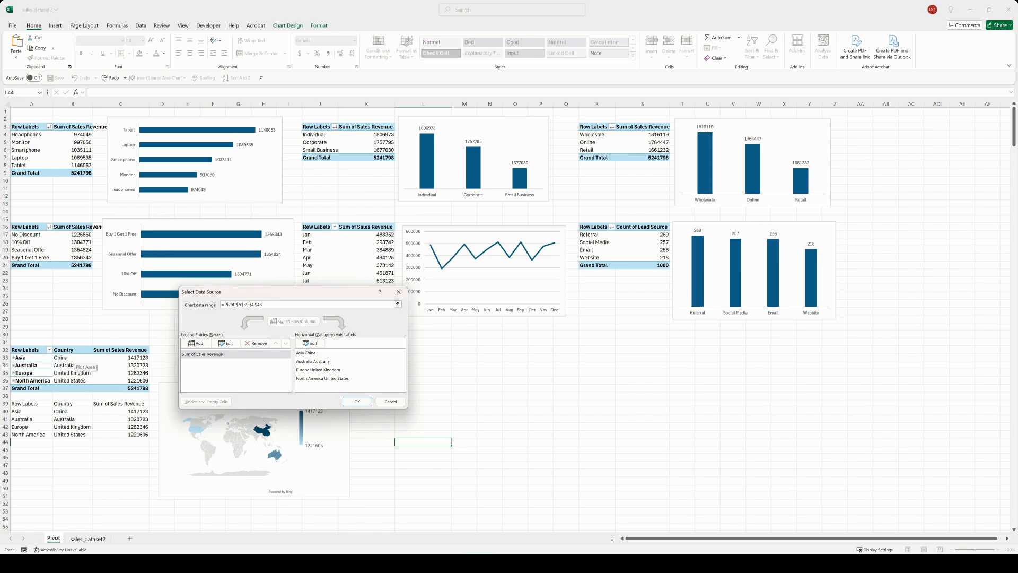
left_click_drag(21, 357, 126, 380)
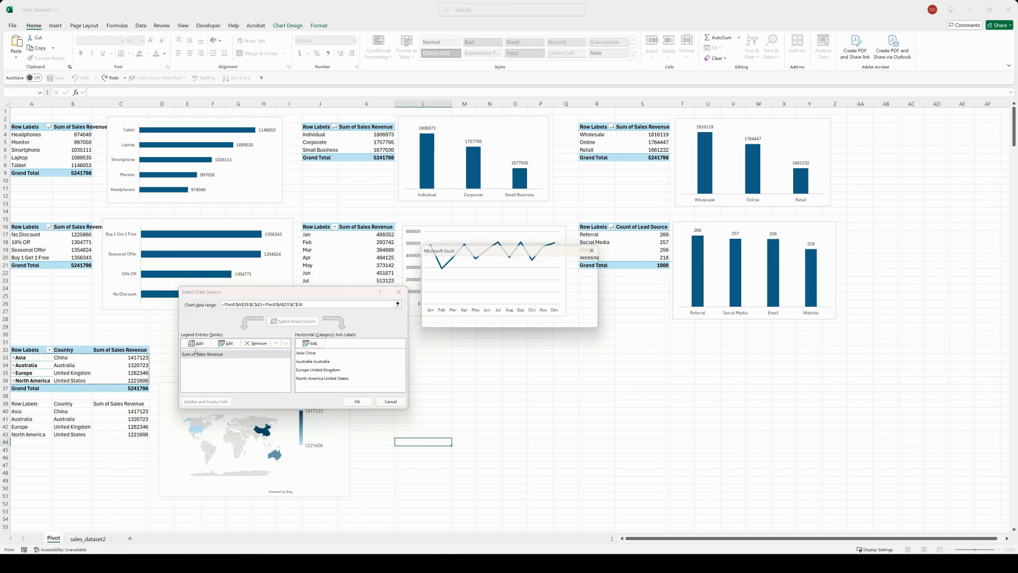
left_click(497, 325)
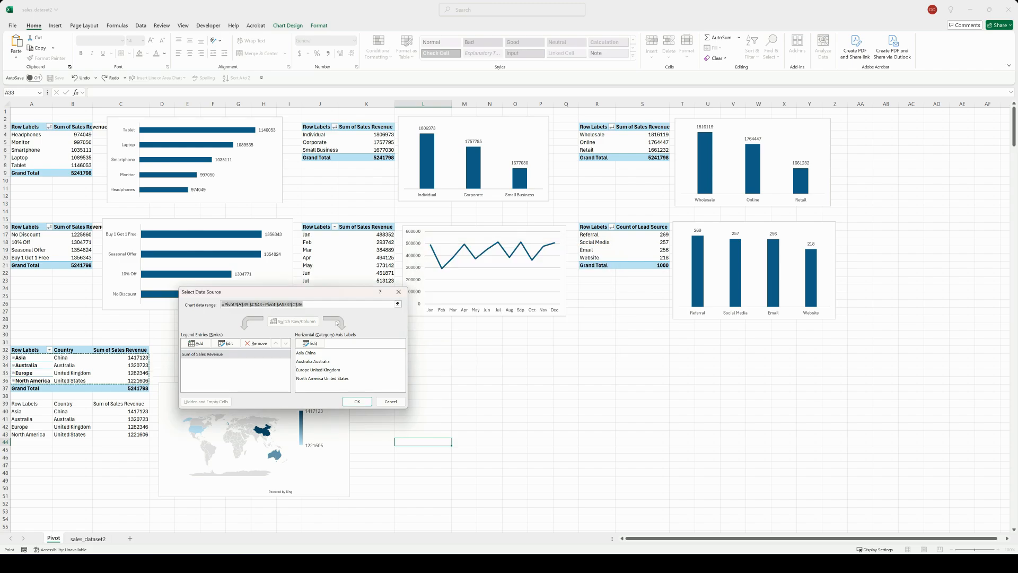
left_click(264, 305)
key("BackSpace")
key("BackSpace")
key("BackSpace")
key("BackSpace")
key("BackSpace")
key("BackSpace")
key("BackSpace")
key("BackSpace")
key("BackSpace")
key("BackSpace")
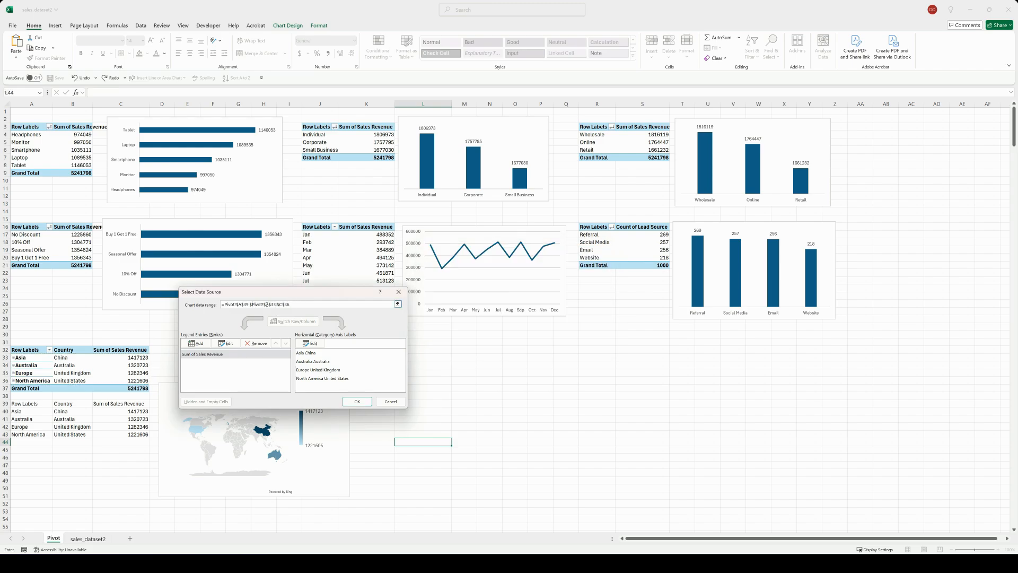
key("BackSpace")
key("BackSpace")
key("BackSpace")
key("BackSpace")
key("BackSpace")
key("BackSpace")
key("BackSpace")
key("BackSpace")
left_click(349, 401)
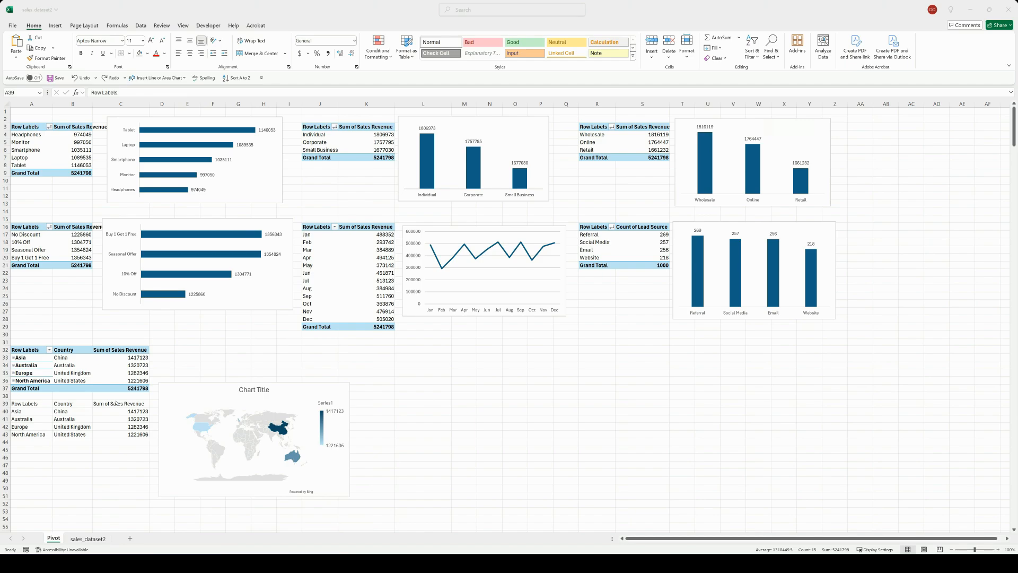
Step: Delete the entire rows that hold the pasted values, rows 39 to 43
right_click(118, 430)
left_click(138, 257)
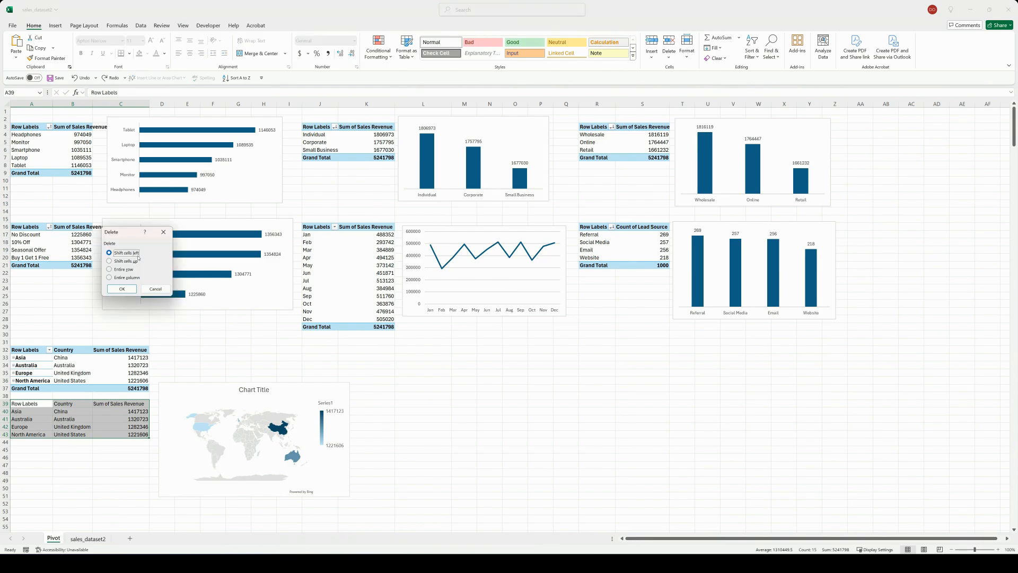
left_click(125, 270)
left_click(121, 289)
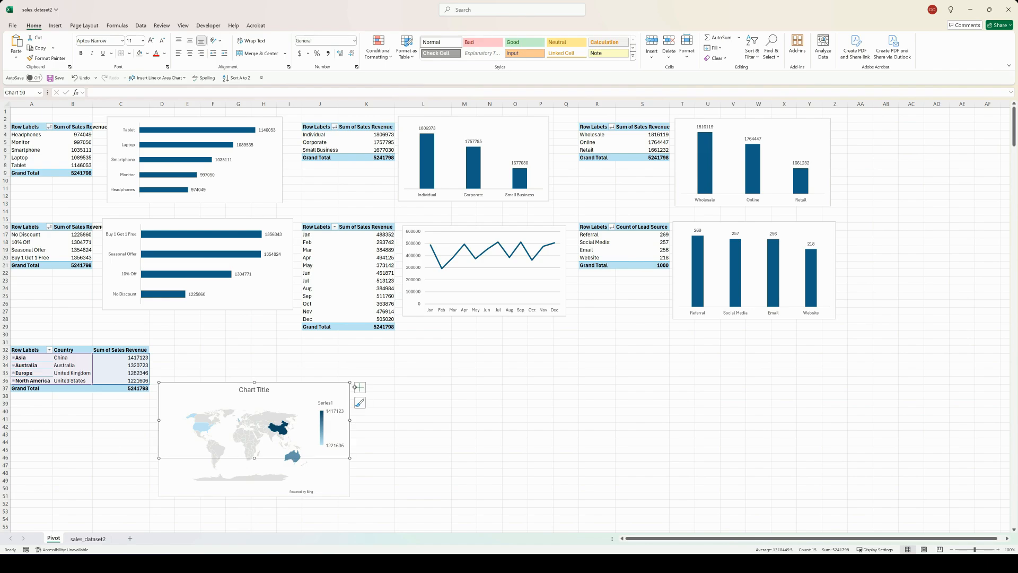
Step: Remove the map chart's title and move the map up beside the Region/Country PivotTable
left_click(362, 389)
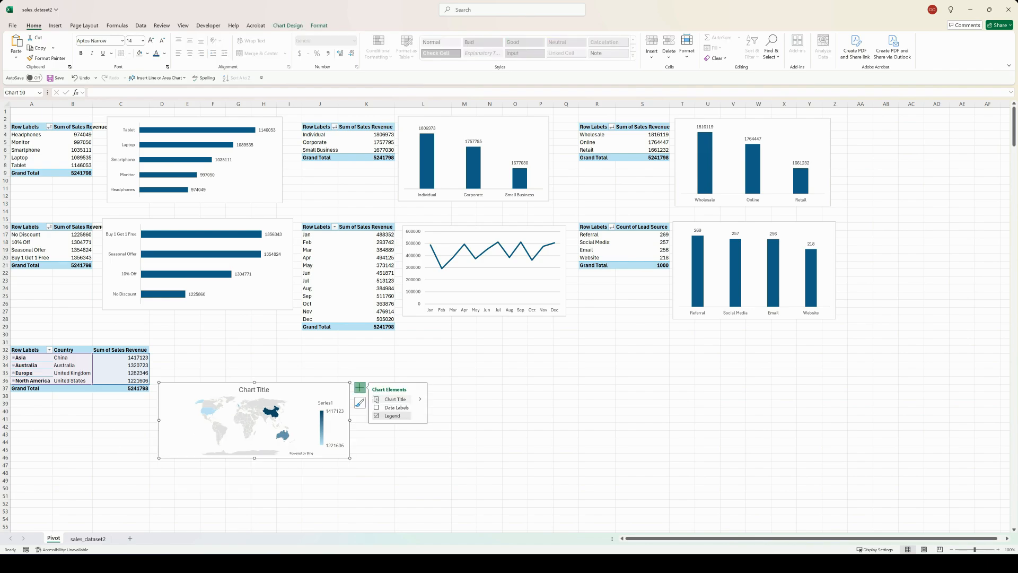
left_click(376, 399)
left_click(464, 404)
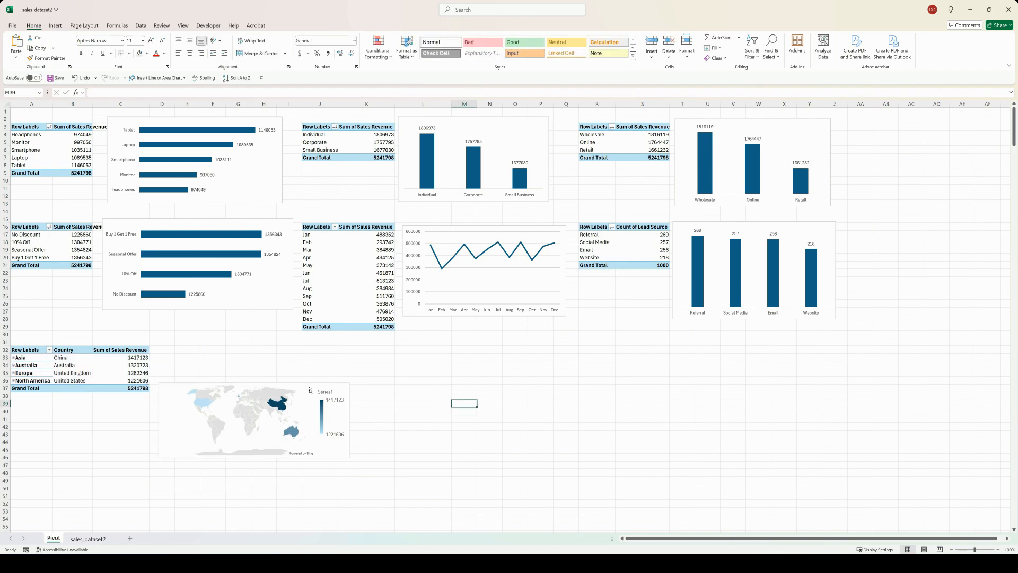
left_click(247, 387)
left_click_drag(246, 383, 237, 343)
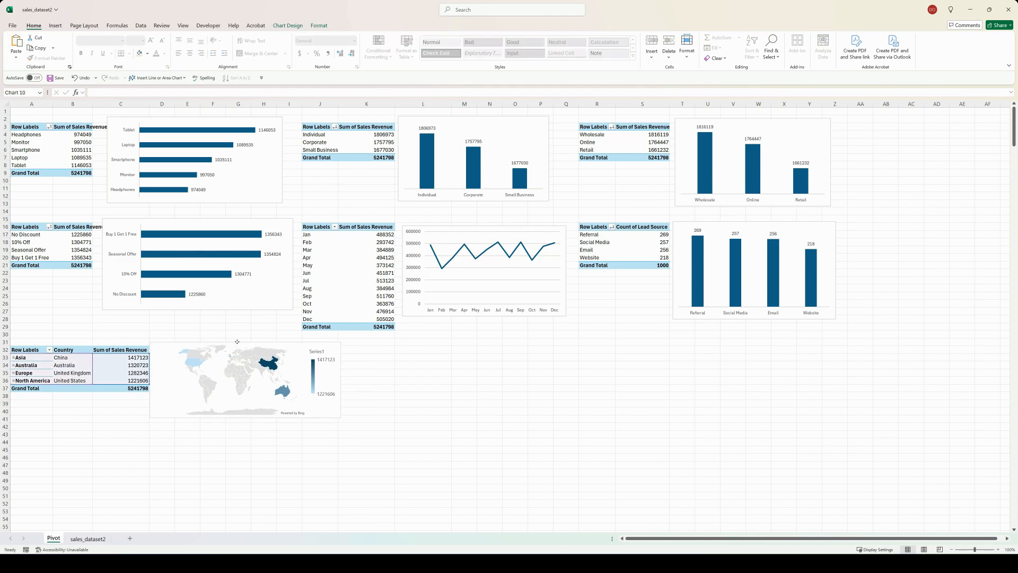
Step: Copy the Region/Country PivotTable to cell K32 and shrink the map chart so it does not overlap the copy
left_click(33, 350)
left_click(124, 386, "shift")
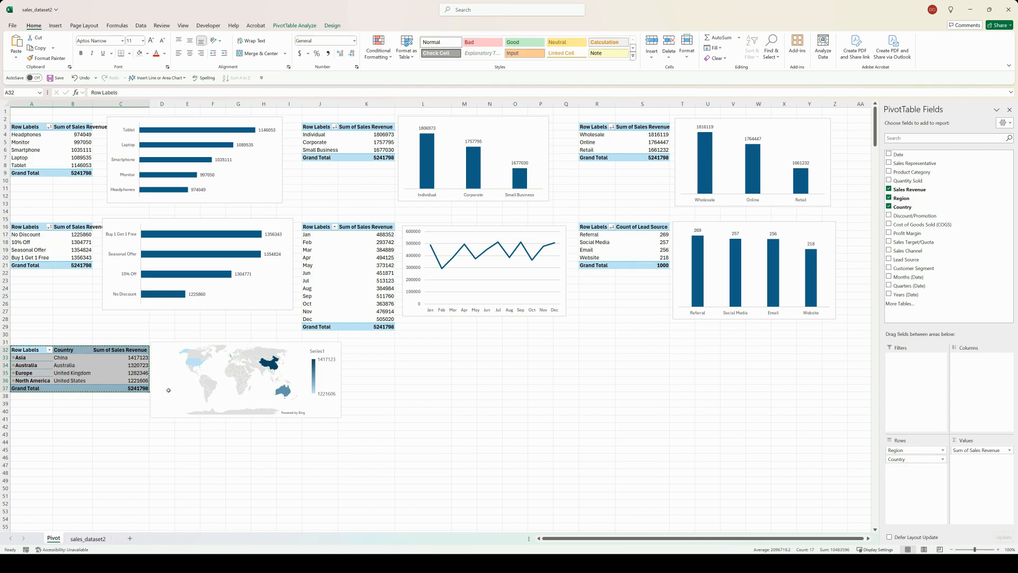
key("ctrl+c")
left_click(366, 348)
key("ctrl+v")
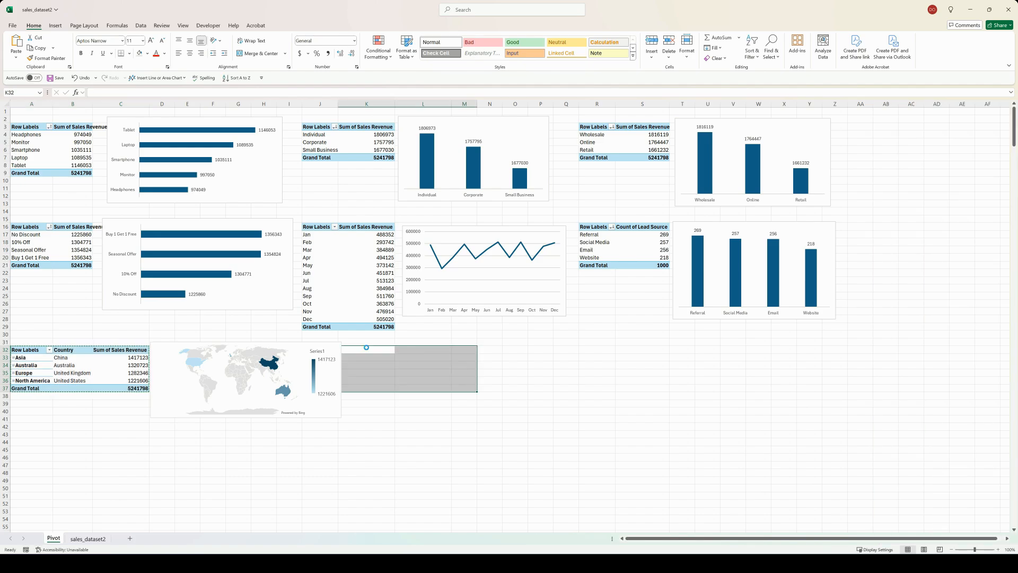
left_click(329, 412)
left_click_drag(325, 411, 323, 412)
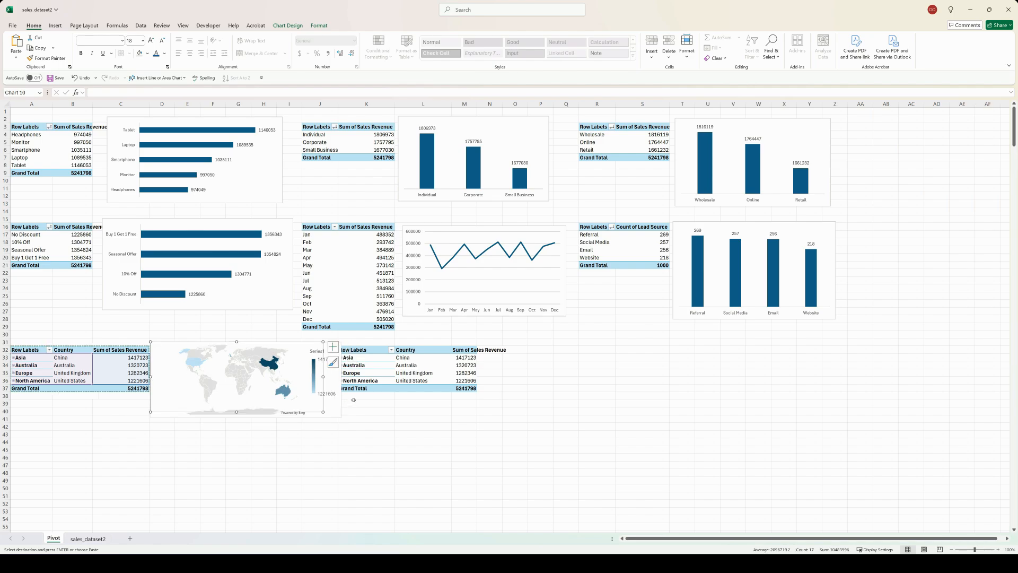
Step: In the PivotTable at K32, replace Region and Country with Sales Representative in the rows and add Sales Target/Quota to the values
left_click(438, 360)
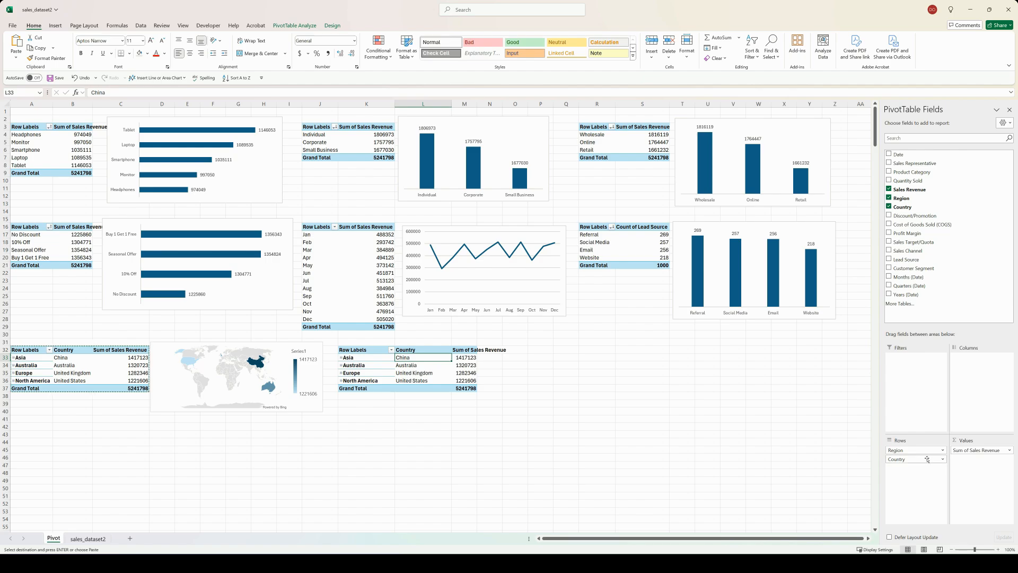
left_click(913, 452)
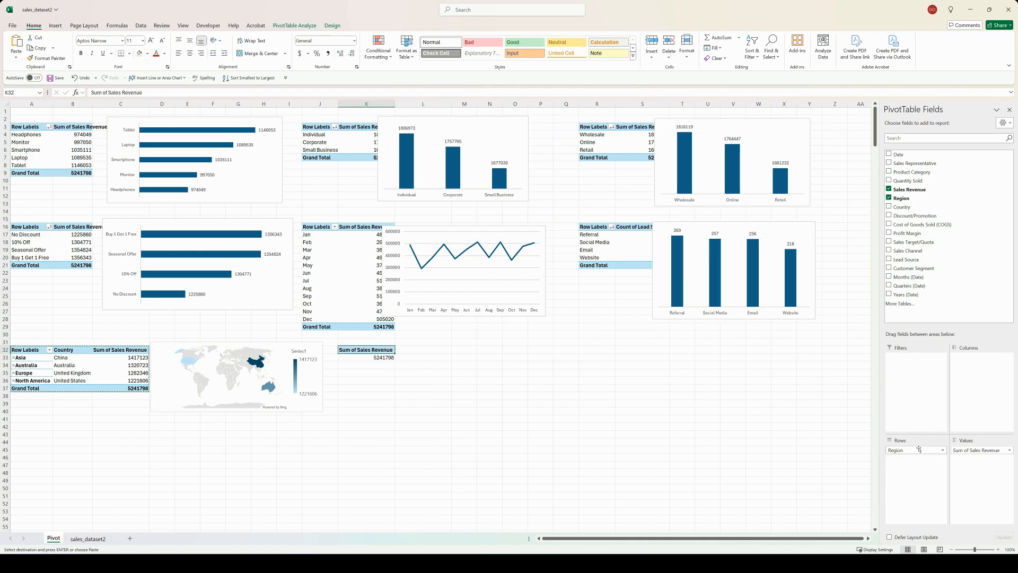
left_click_drag(918, 450, 812, 445)
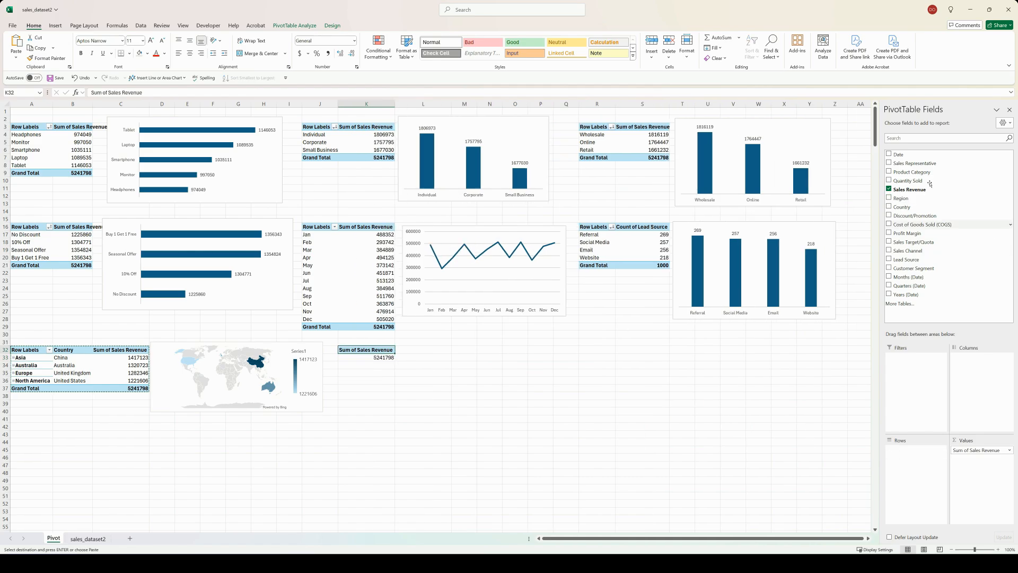
left_click_drag(933, 338, 922, 472)
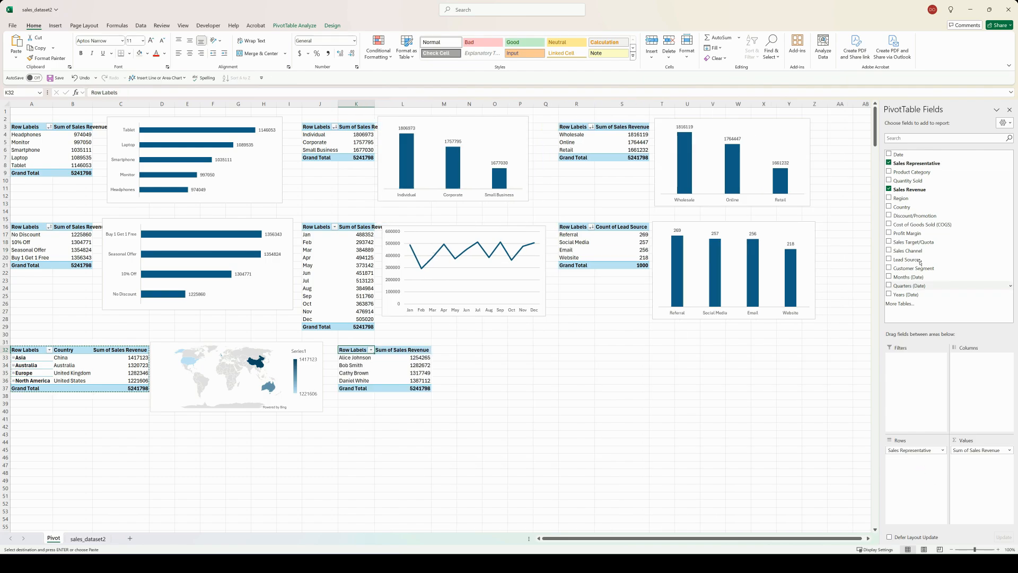
left_click_drag(914, 242, 987, 465)
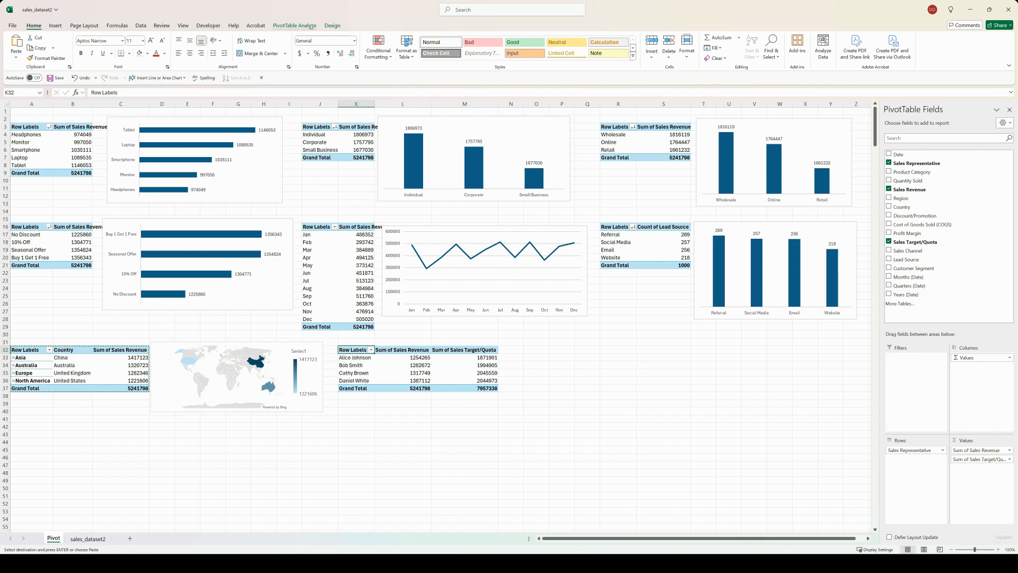
Step: Insert a clustered bar PivotChart from the Sales Representative PivotTable at K32 and move it beside that table
left_click(294, 25)
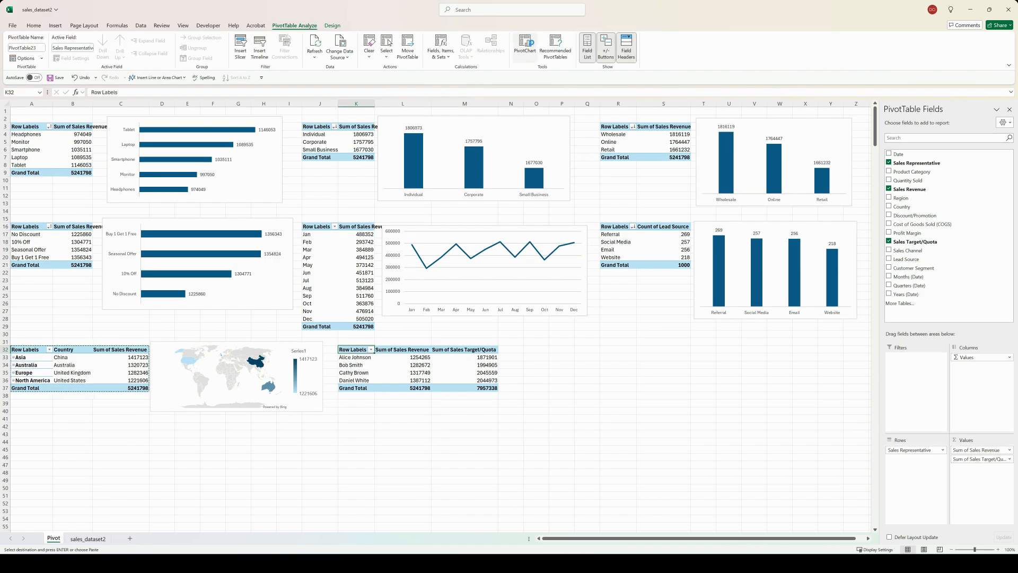
left_click(525, 45)
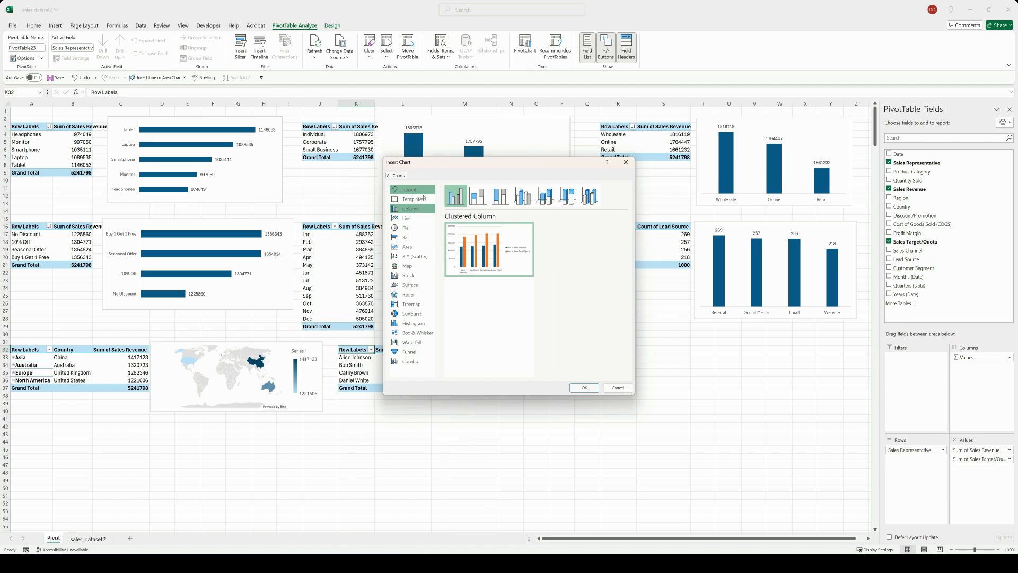
left_click(406, 237)
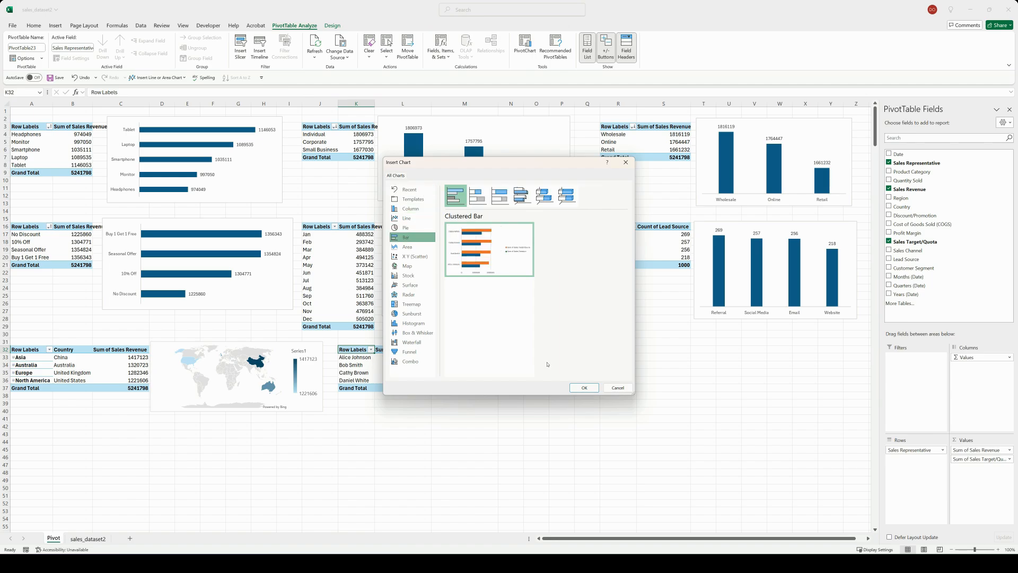
left_click(581, 388)
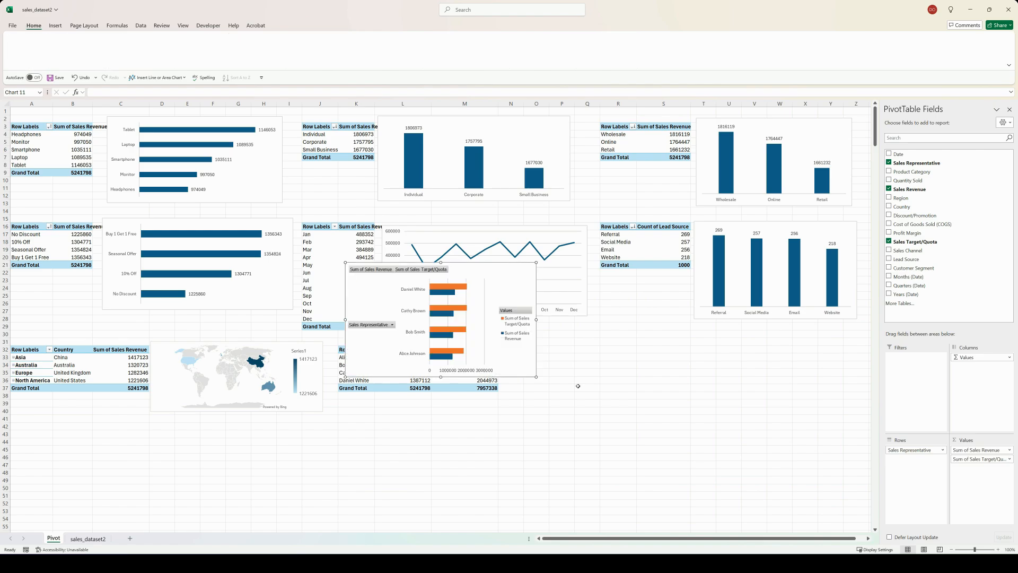
left_click_drag(471, 263, 628, 323)
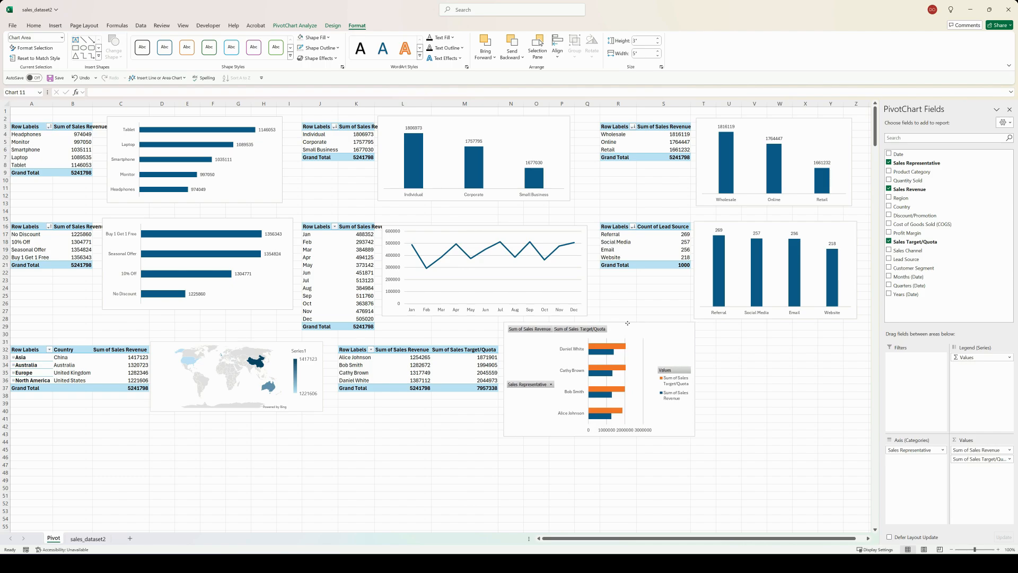
Step: Hide all field buttons on the sales representative bar chart
left_click(535, 383)
right_click(534, 382)
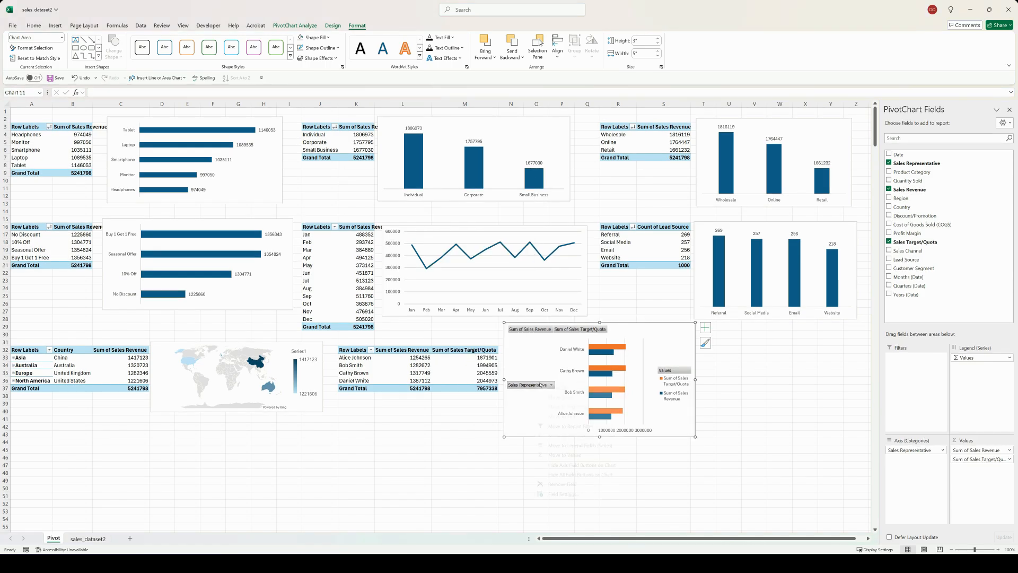
left_click(551, 476)
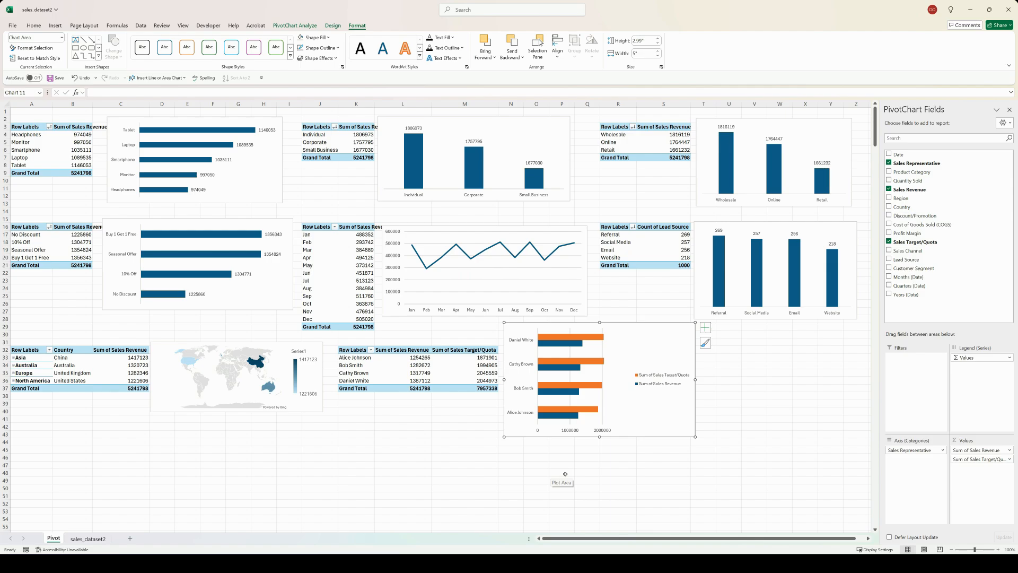
Step: Place the bar chart's legend at the top and remove its gridlines
left_click(705, 327)
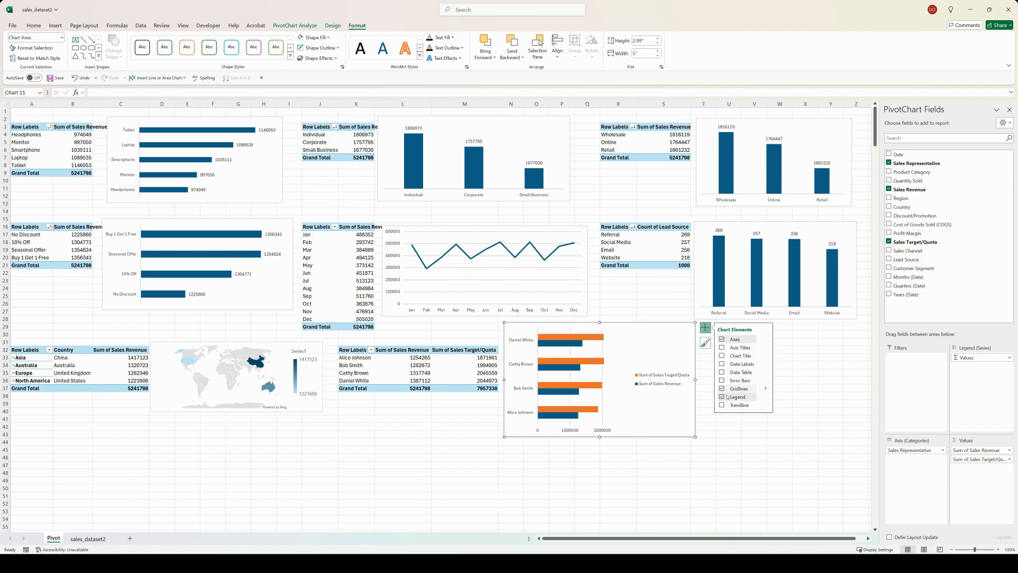
mouse_move(766, 396)
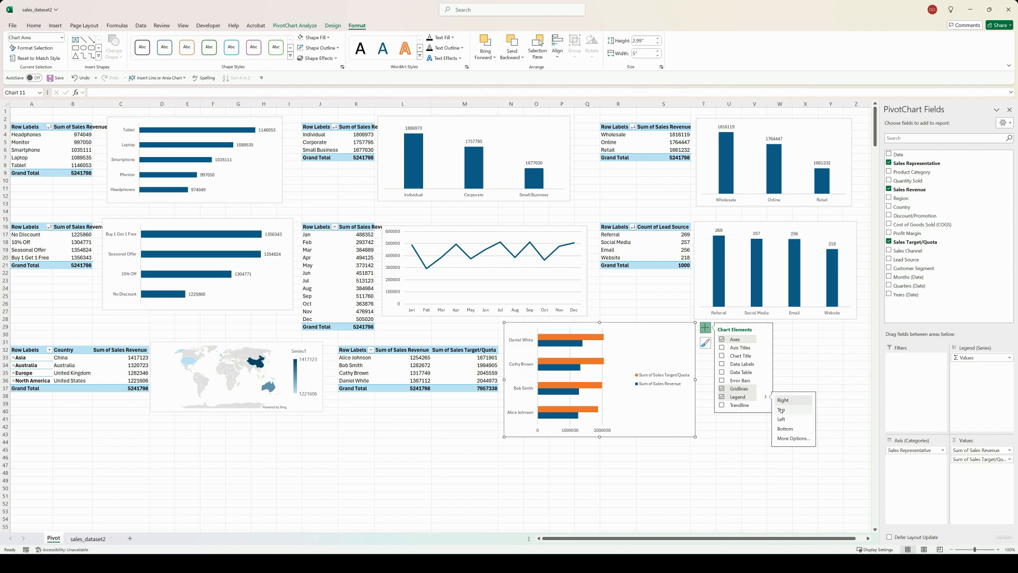
left_click(781, 410)
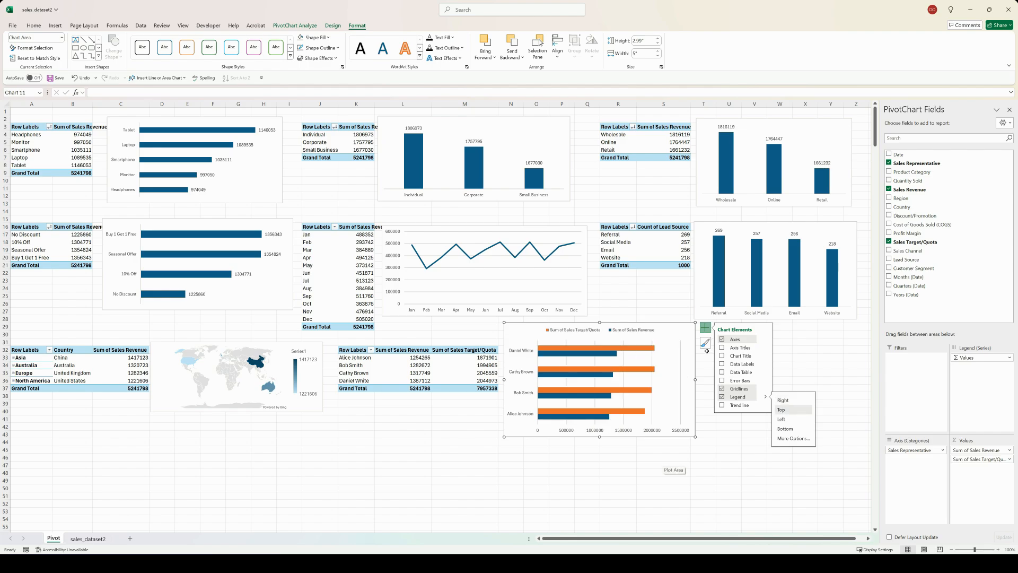
left_click(723, 389)
Step: Fill the Sum of Sales Target/Quota bars with light gray in the sales representative chart
left_click(632, 411)
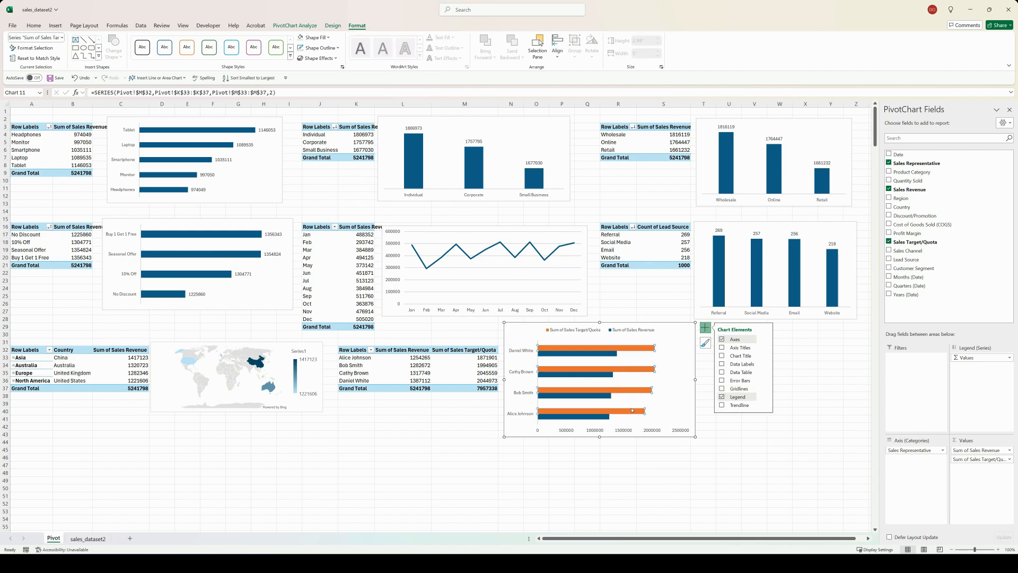
right_click(632, 411)
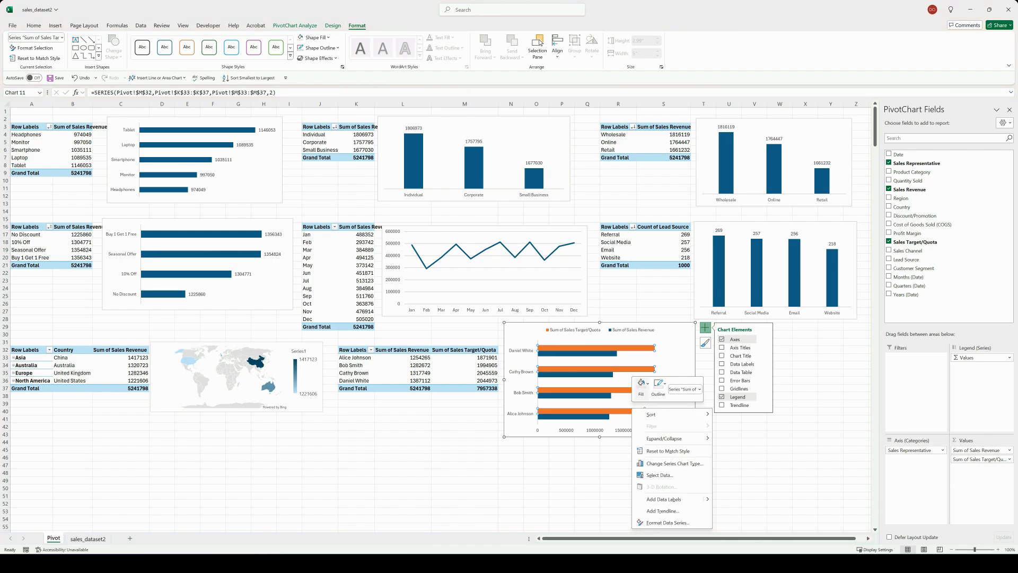
left_click(641, 384)
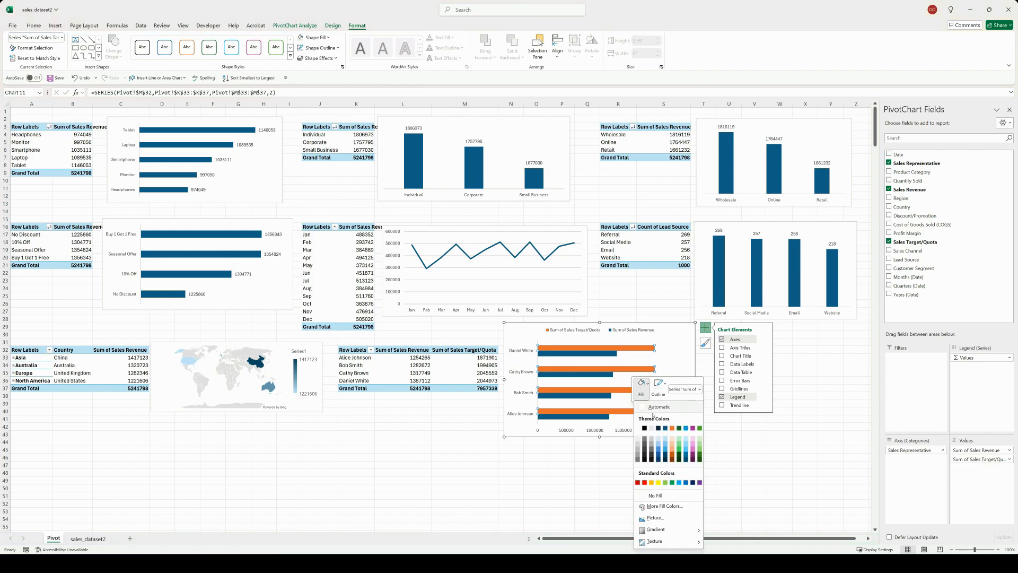
left_click(654, 430)
left_click(617, 457)
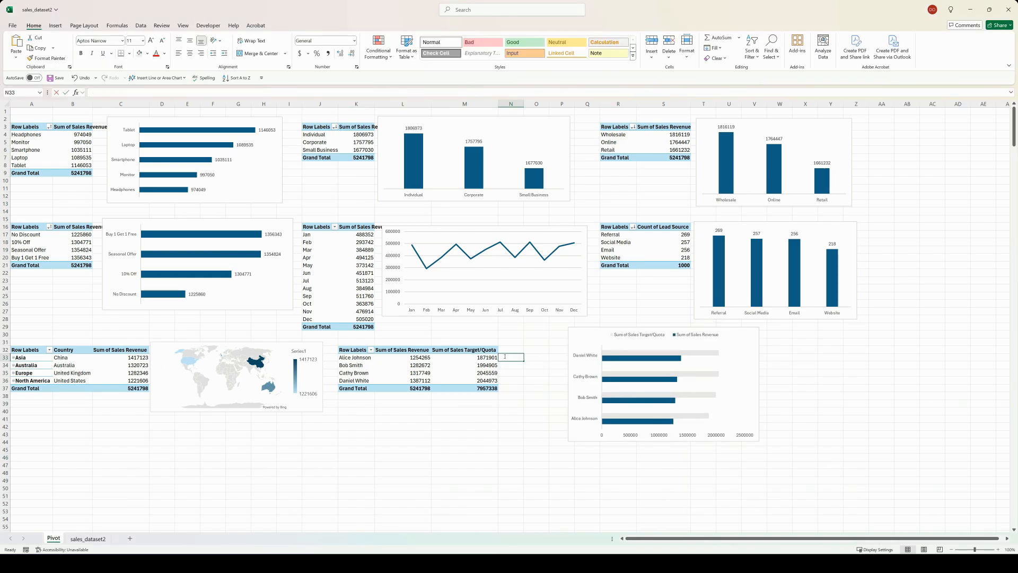
Step: Enter the formula =L33/M33 in cell N33 to calculate the first representative's revenue-to-target ratio
type("=")
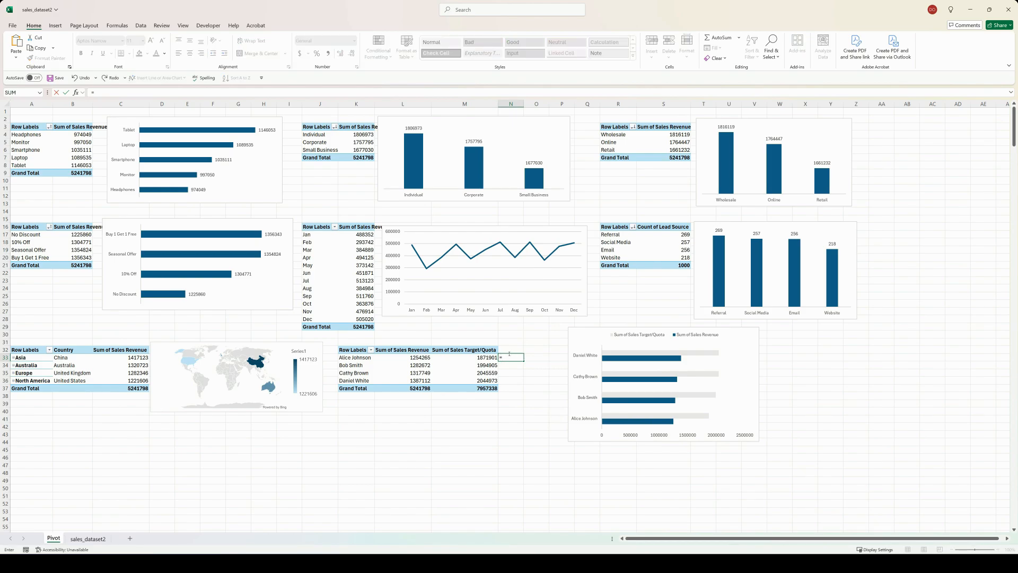
type("L33")
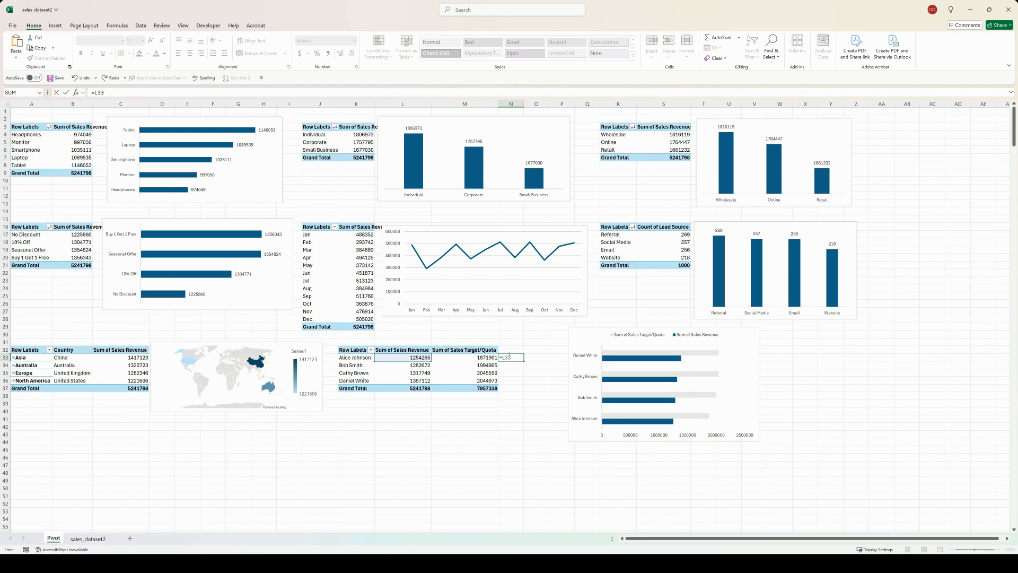
type("/M33")
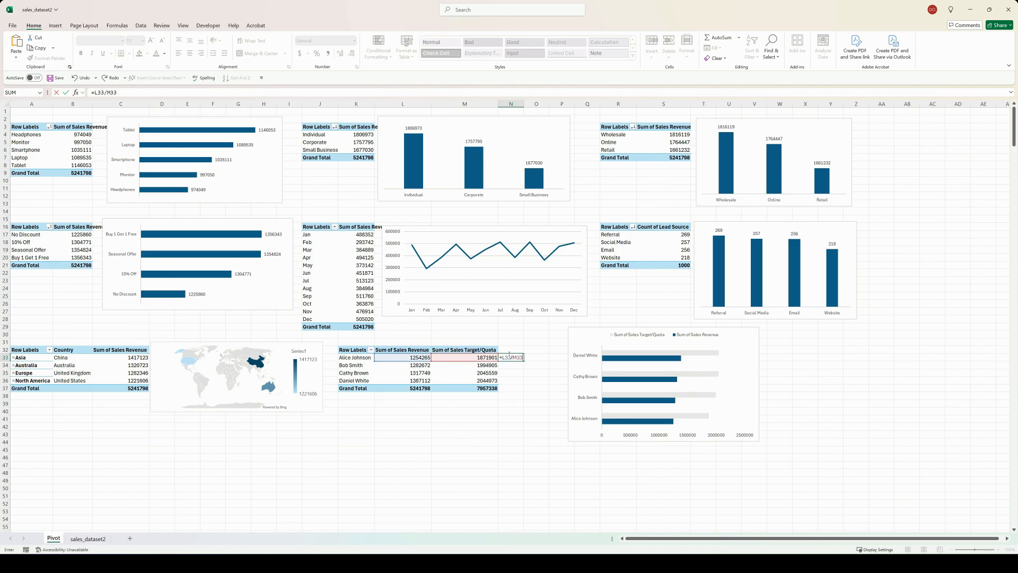
key("Return")
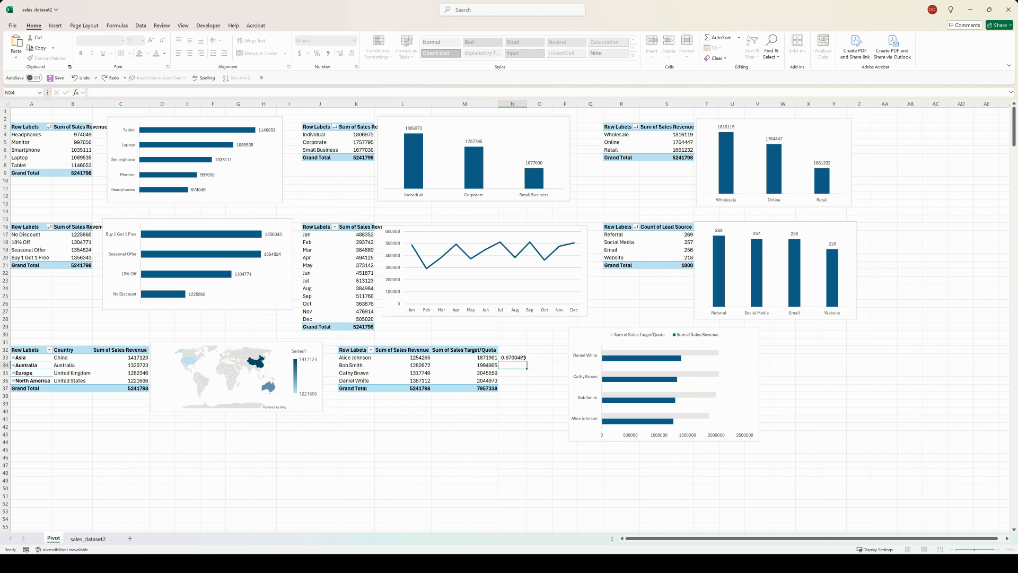
Step: Fill the ratio formula down from N33 to N37 and clear the Grand Total row's result in N37
left_click(522, 357)
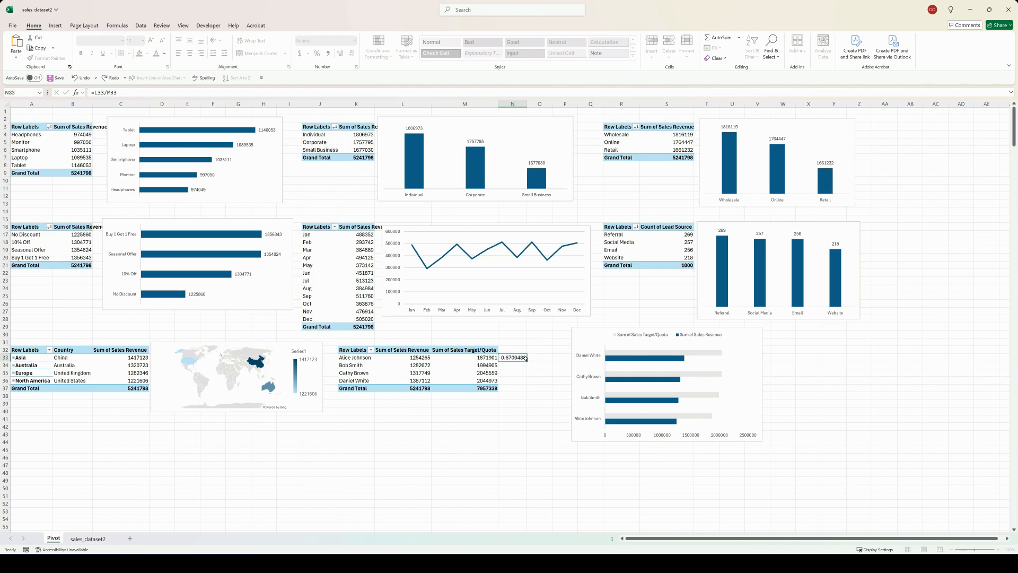
left_click_drag(526, 359, 527, 388)
left_click(511, 387)
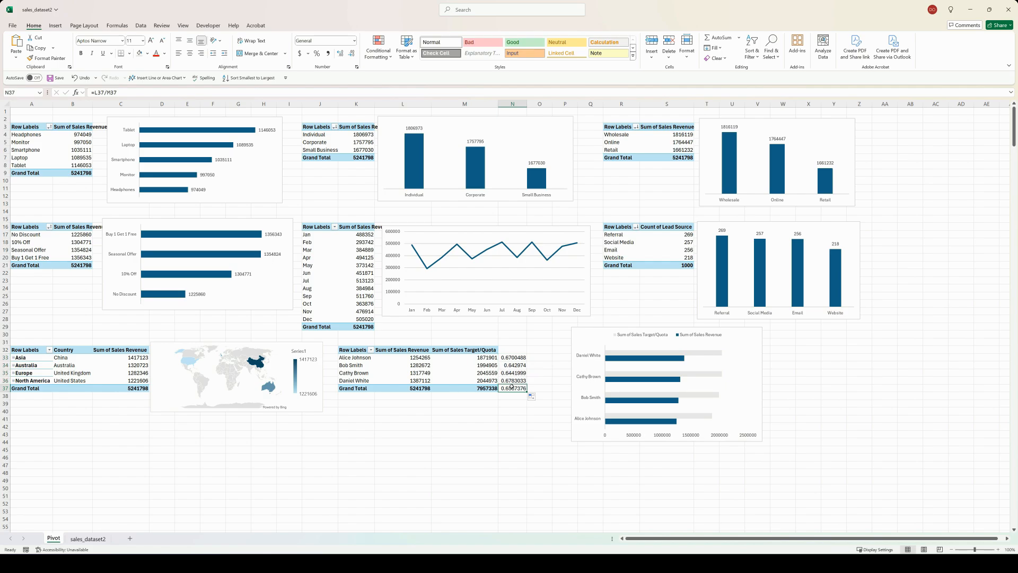
key("BackSpace")
Step: Format N33 as Percentage and fill it down through N36
left_click(536, 379)
left_click(509, 359)
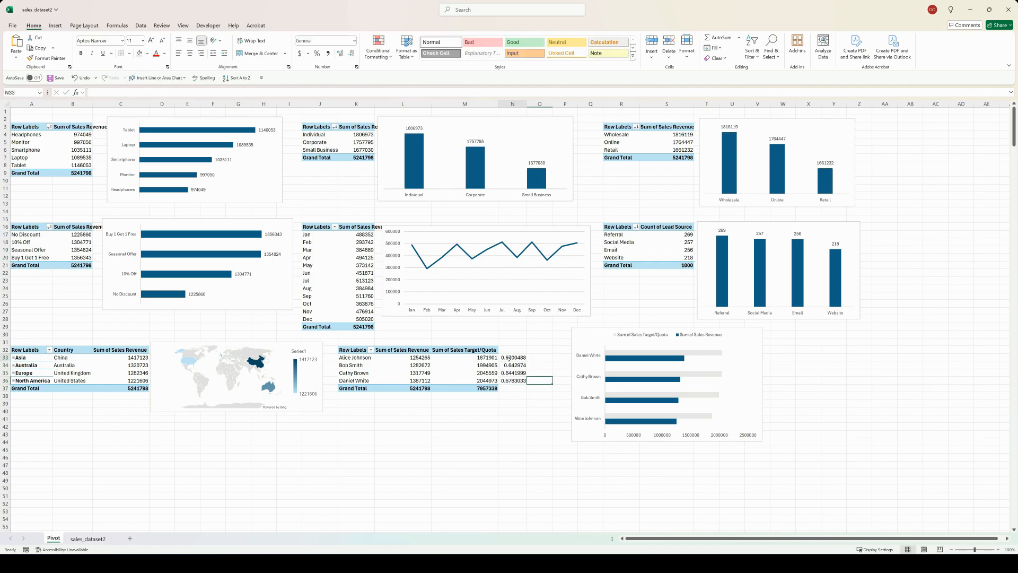
left_click(354, 40)
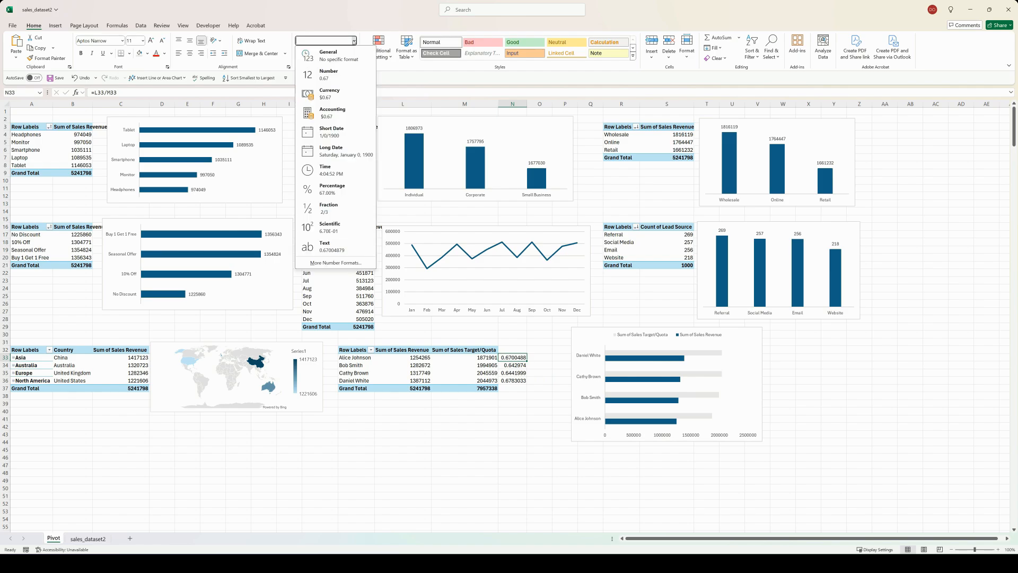
left_click(332, 189)
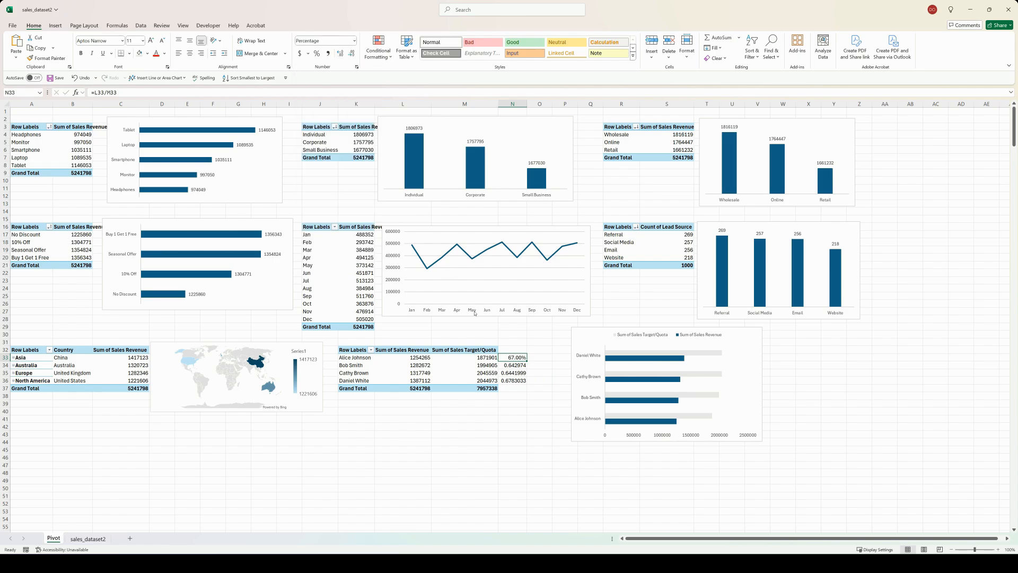
double_click(527, 361)
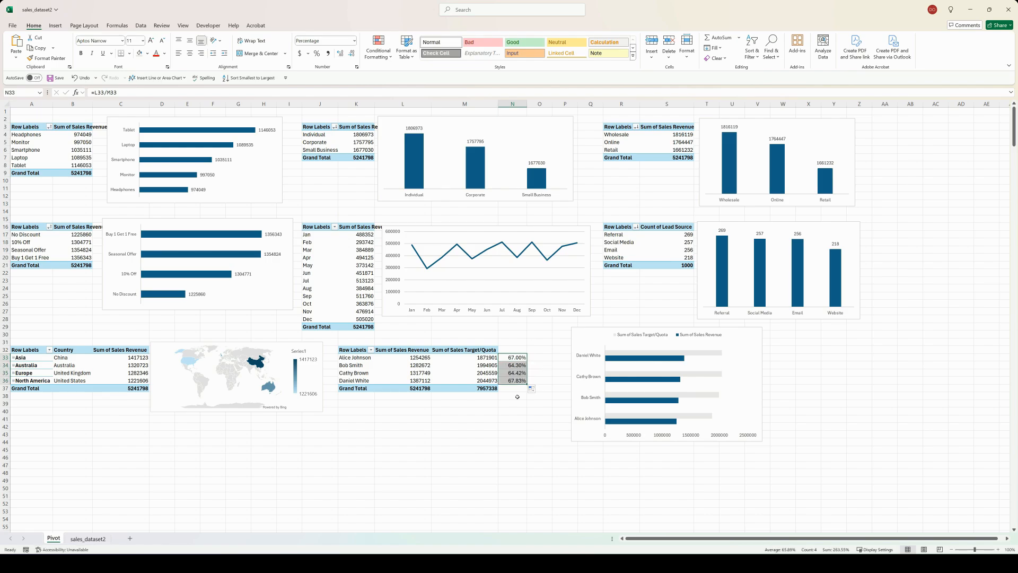
Step: Enter the heading "Sales Target %" in cell N32 above the percentages
left_click(509, 350)
type("Sa")
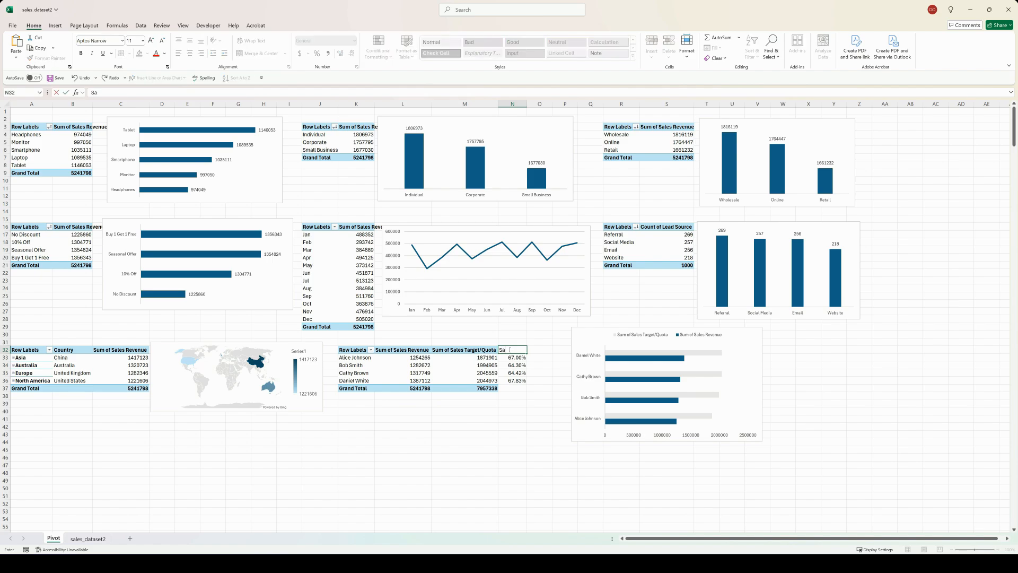
type("les Target %")
left_click(522, 395)
left_click(750, 380)
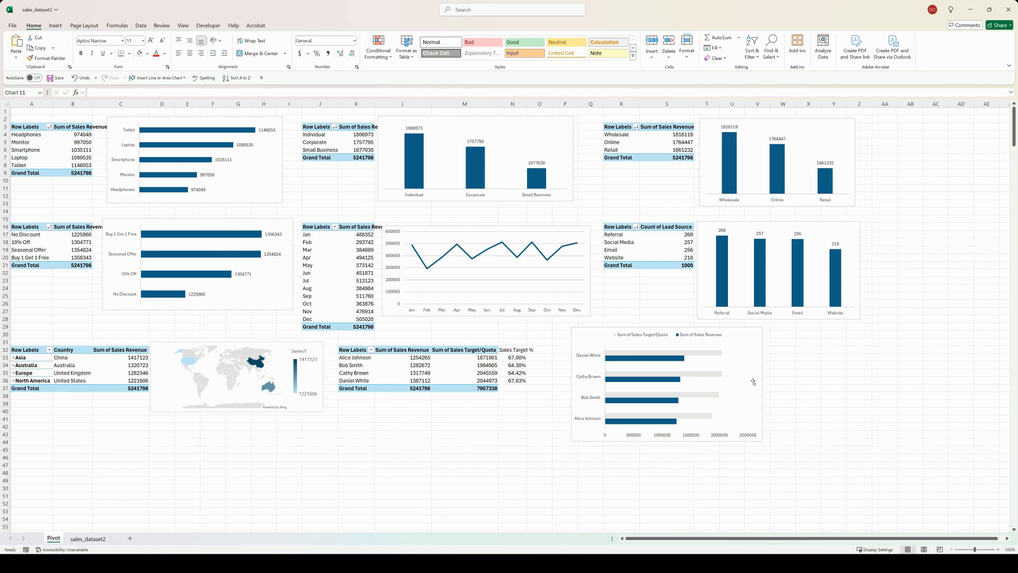
Step: Copy the Sales Representative PivotTable to A43, remove Sales Representative from the copy and move its Values field from columns to rows
left_click_drag(352, 350, 469, 389)
key("ctrl+c")
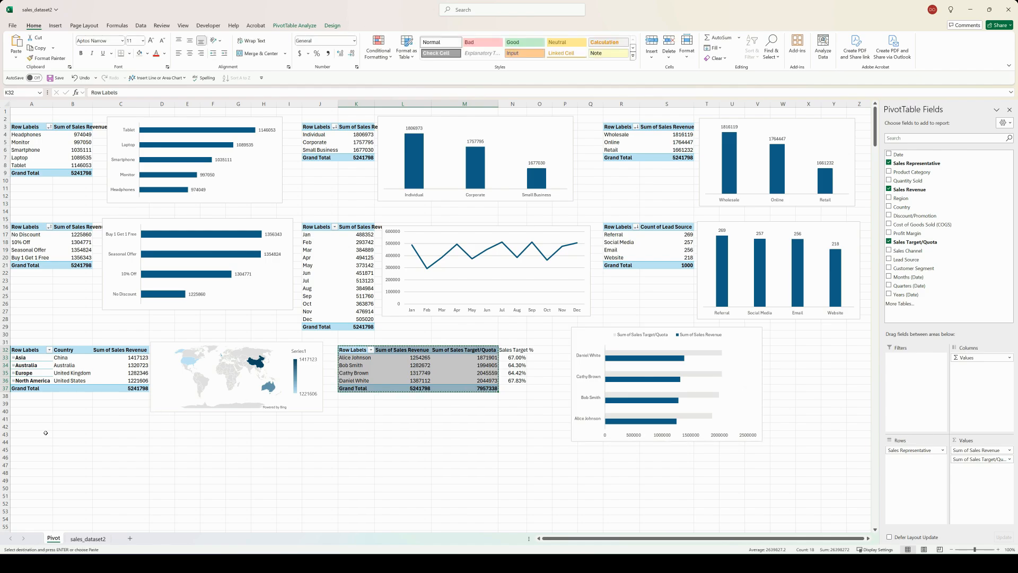
left_click(45, 432)
key("ctrl+v")
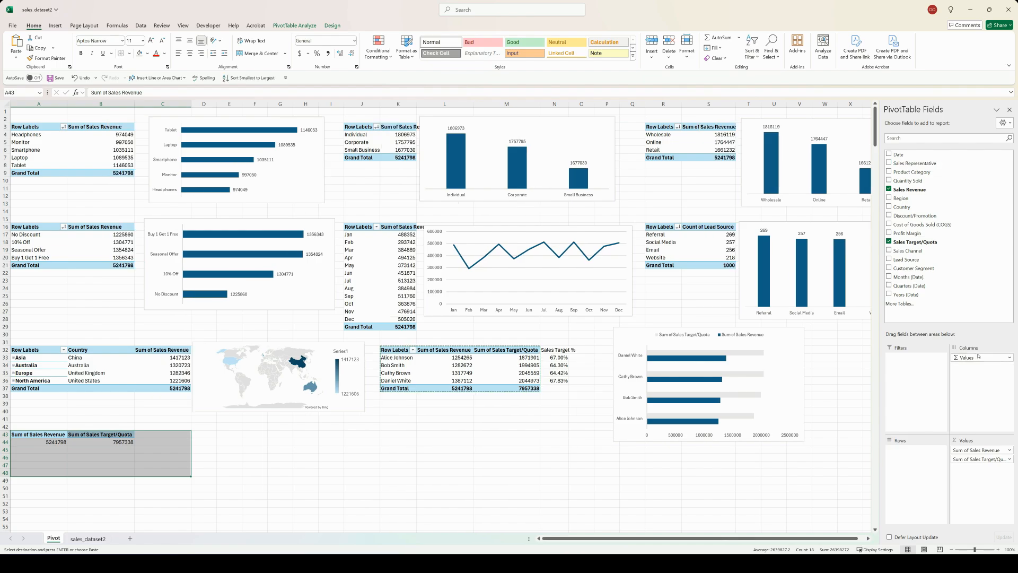
left_click_drag(978, 359, 907, 462)
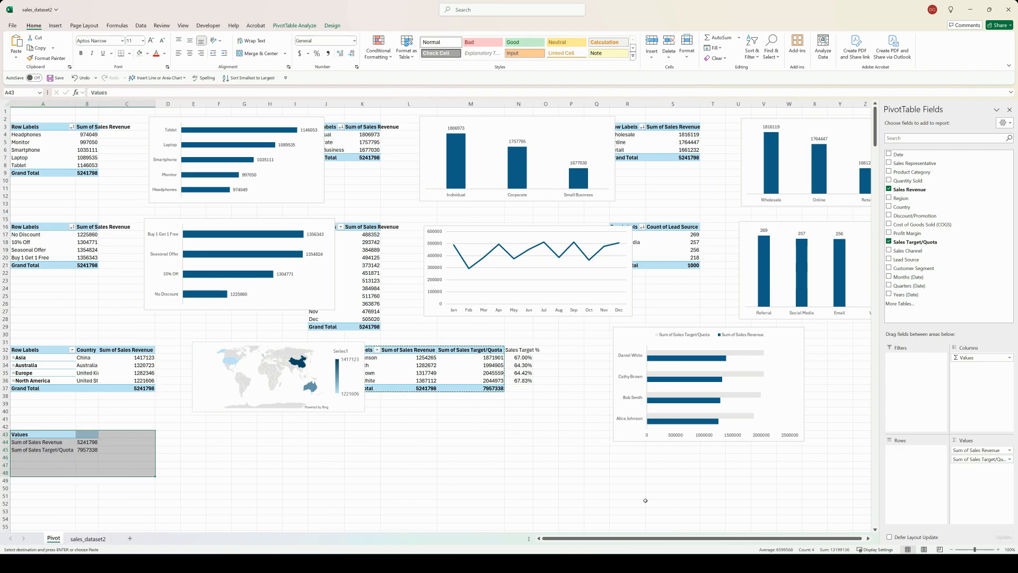
left_click(182, 455)
Step: Enter =B44/B45 in cell C44 to calculate overall revenue against target, and format the cell as Percentage
left_click(114, 442)
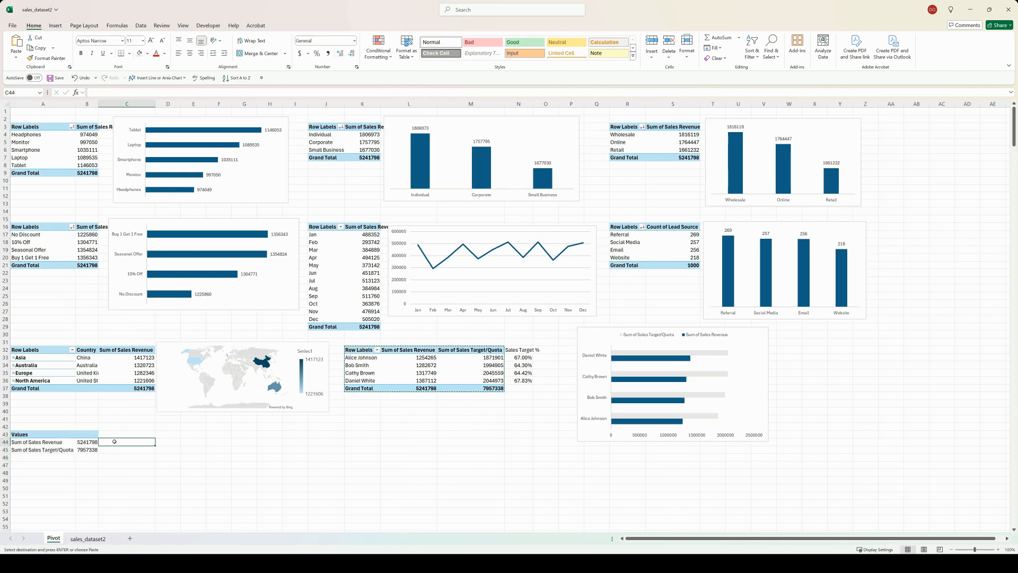
type("=")
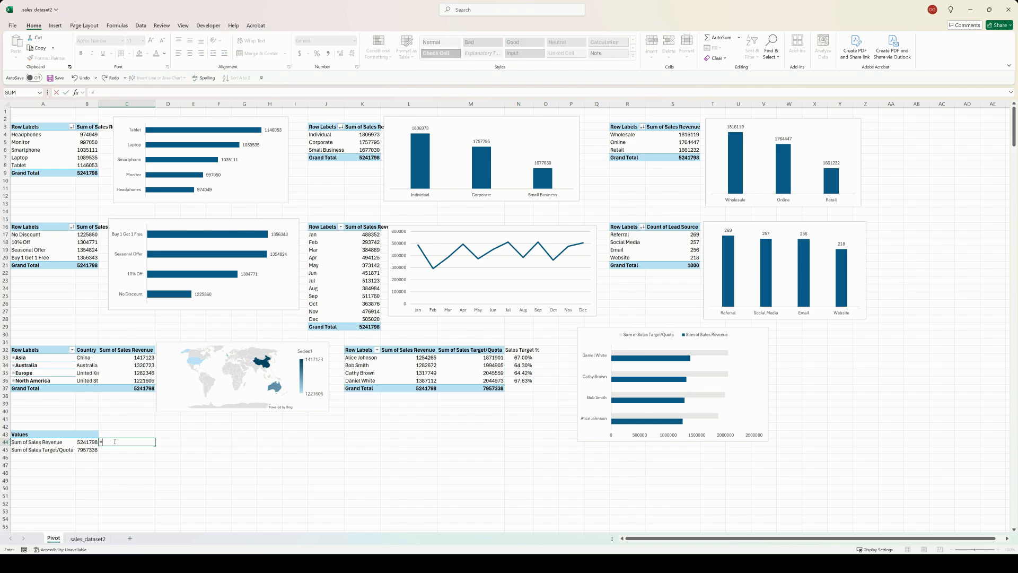
type("B44/B45")
key("Return")
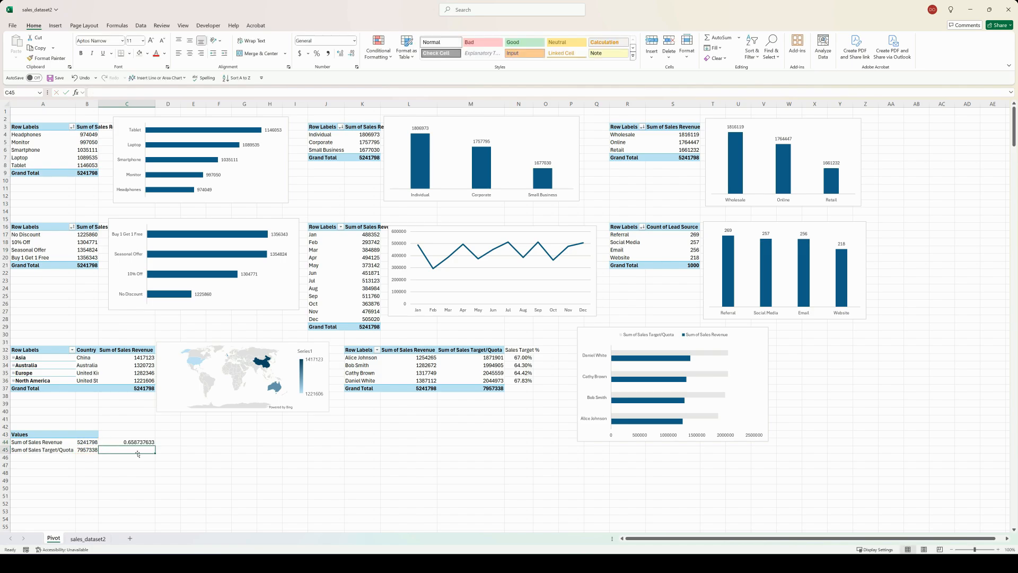
left_click(136, 440)
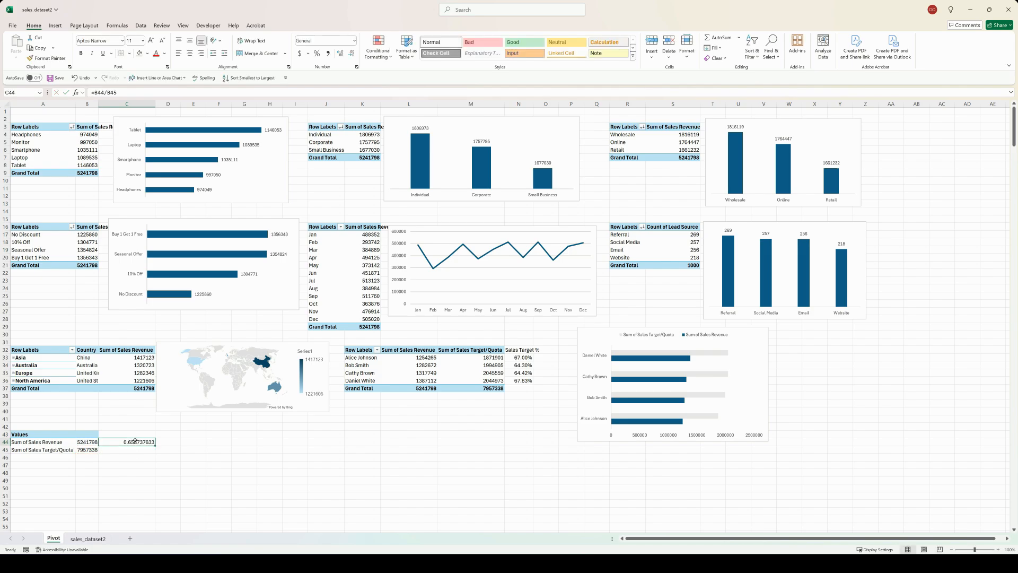
left_click(354, 41)
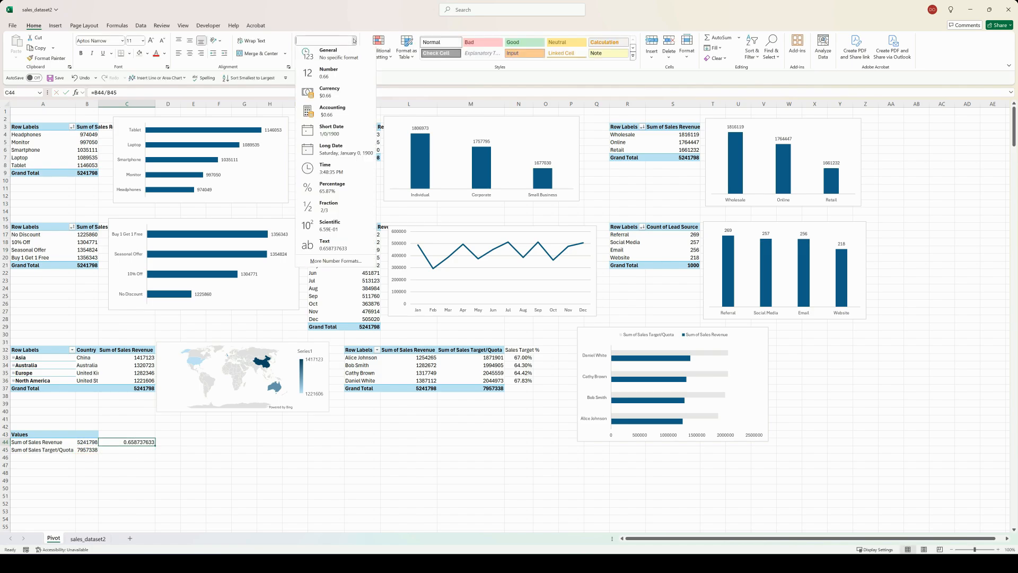
left_click(333, 189)
Step: Insert a doughnut PivotChart from the overall revenue and target PivotTable at A43 and place it beside that table
left_click_drag(30, 441, 32, 449)
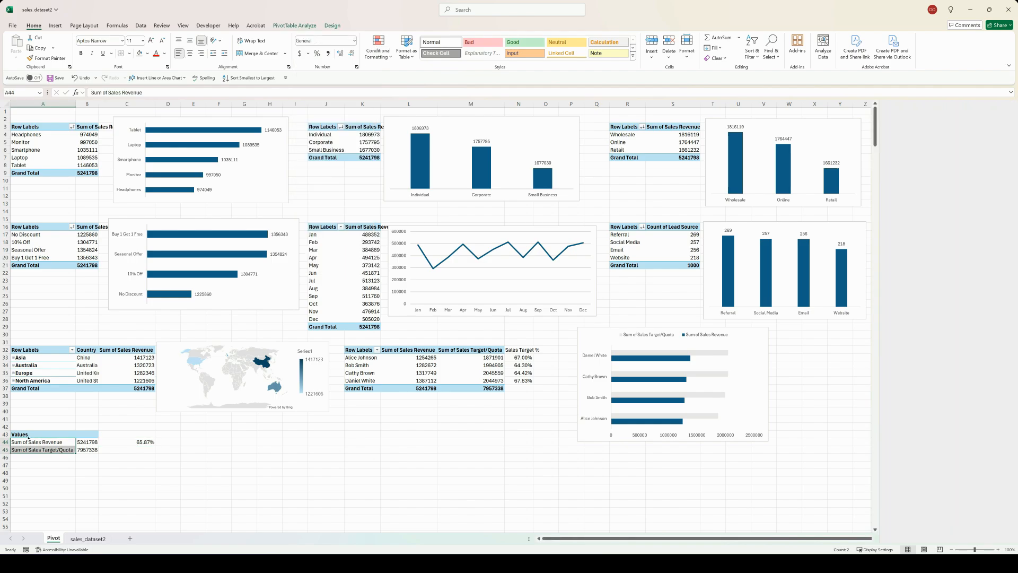
left_click(294, 26)
left_click(533, 44)
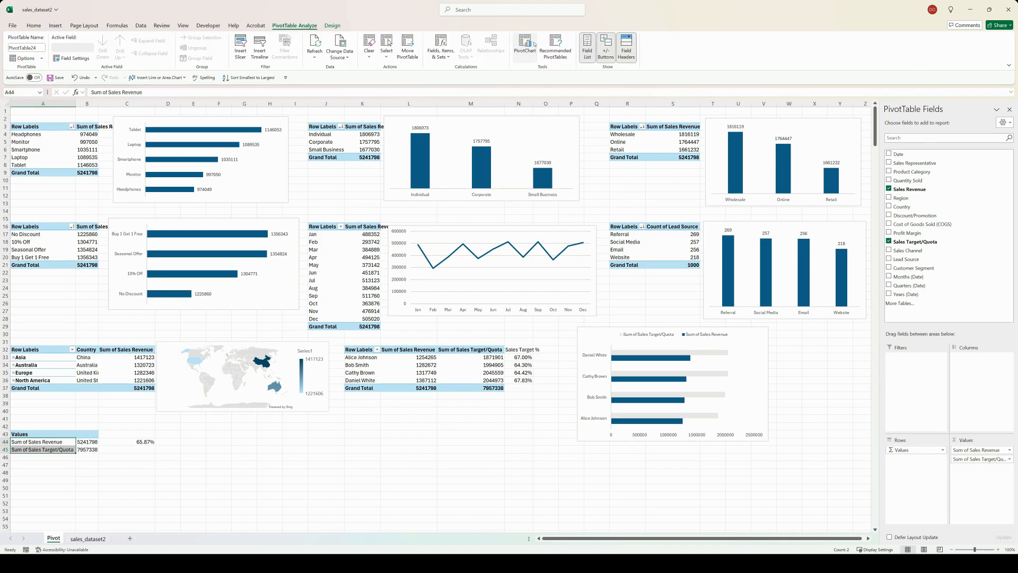
left_click(406, 227)
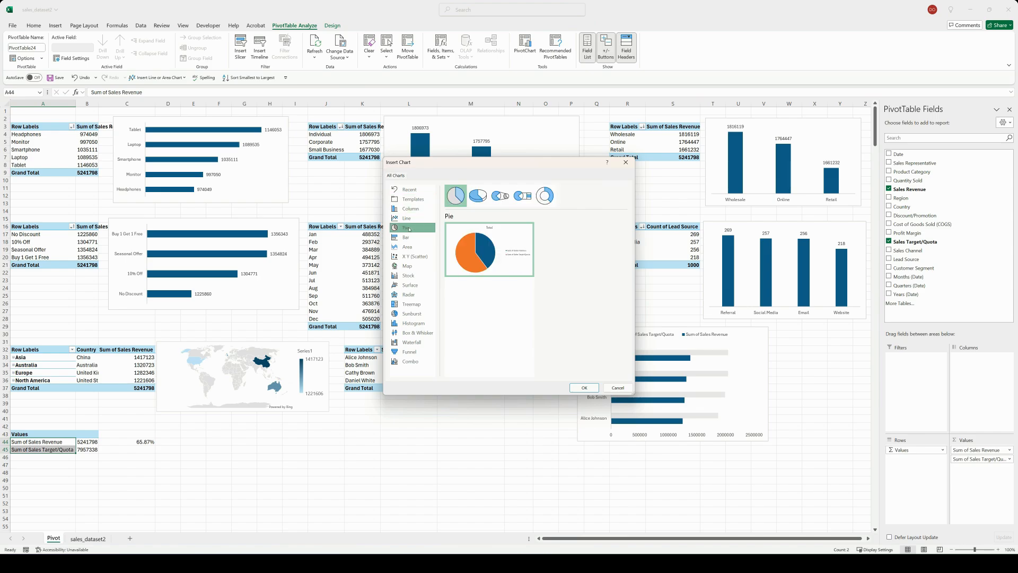
left_click(544, 195)
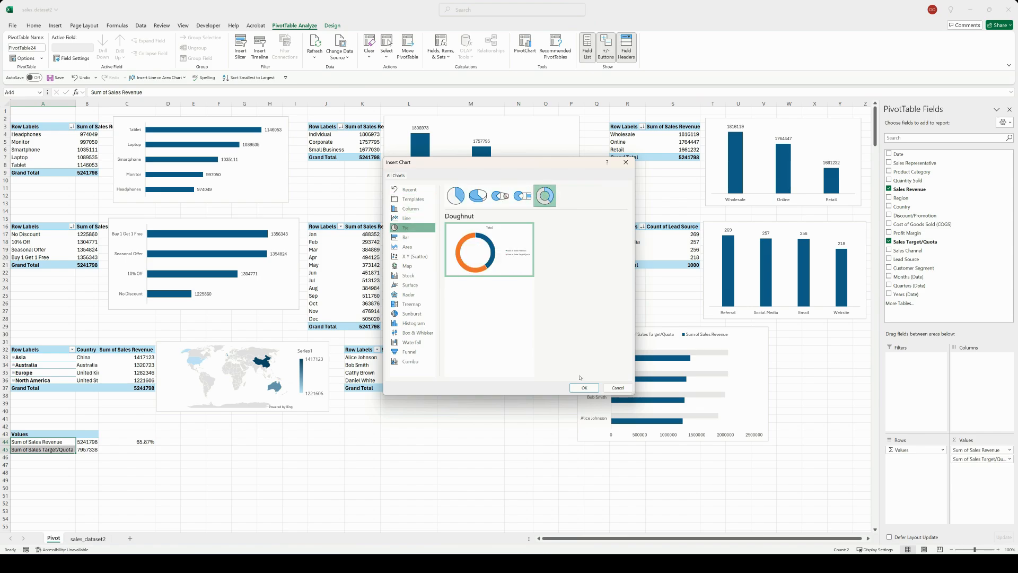
left_click(583, 388)
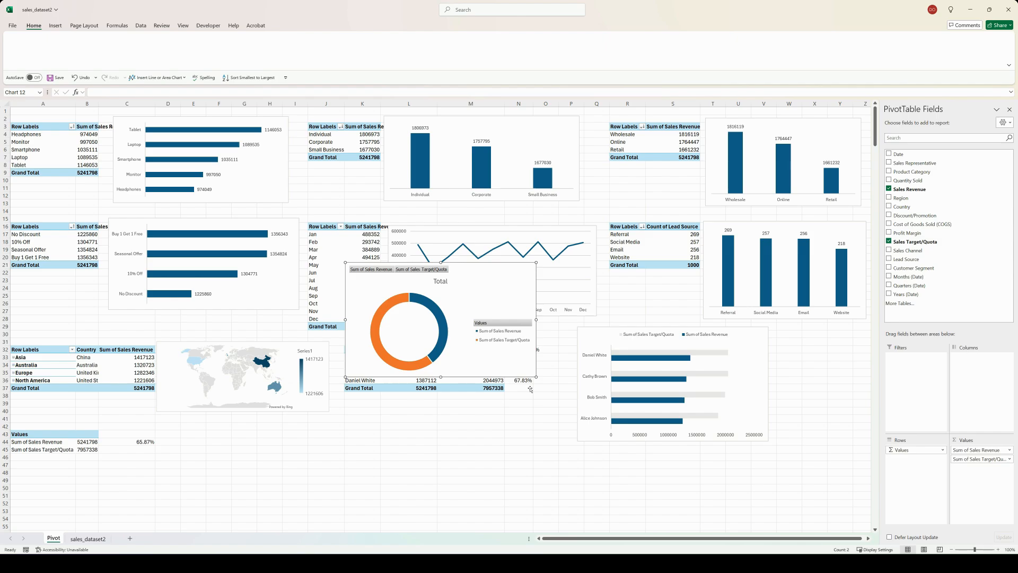
left_click_drag(462, 265, 275, 422)
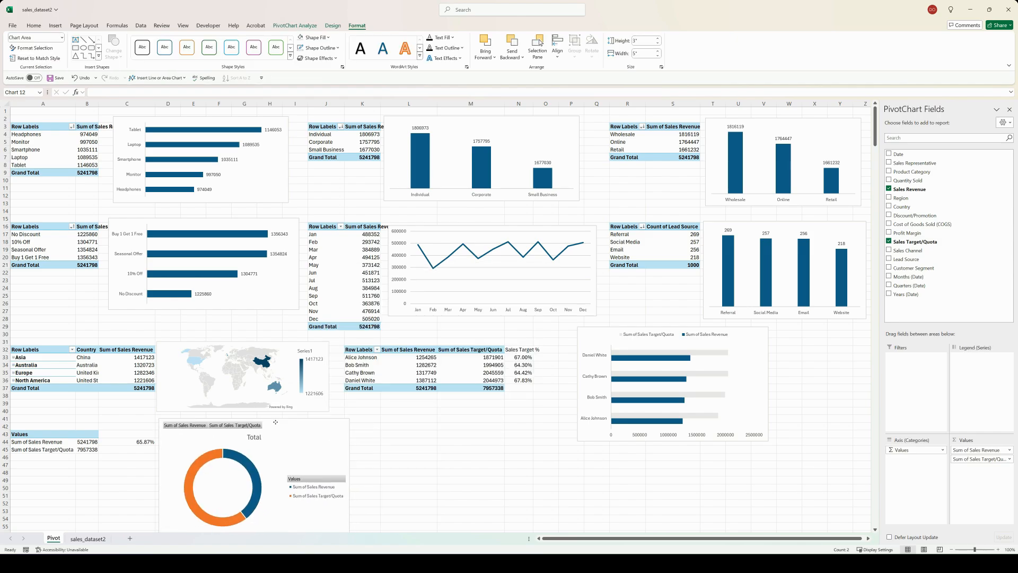
Step: Hide all field buttons on the new doughnut chart
scroll(404, 421, "down", 2)
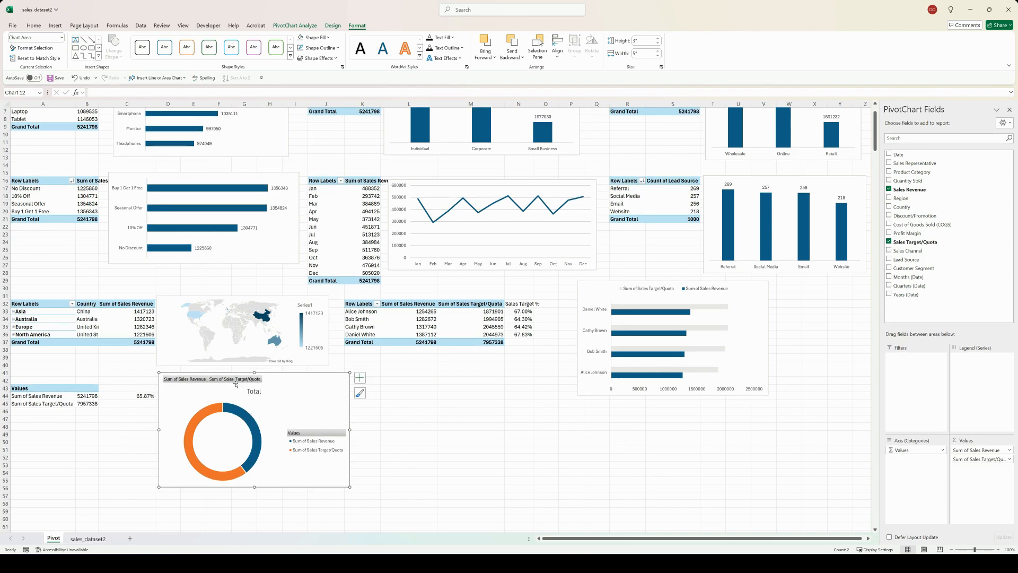
right_click(194, 379)
left_click(216, 471)
Step: Fill the doughnut chart's Sum of Sales Target/Quota slice with light gray from the theme colors
left_click(360, 378)
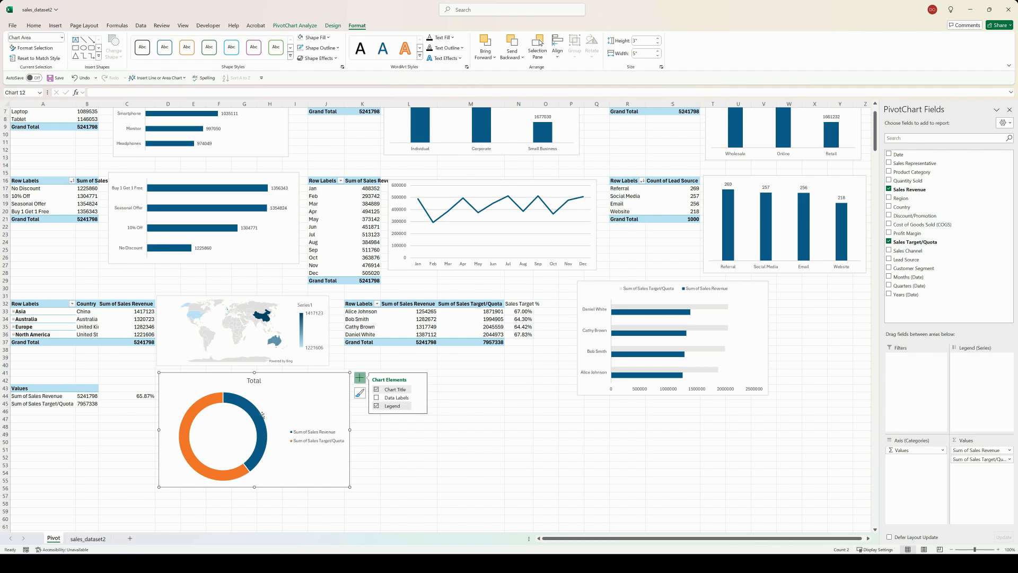
left_click(201, 404)
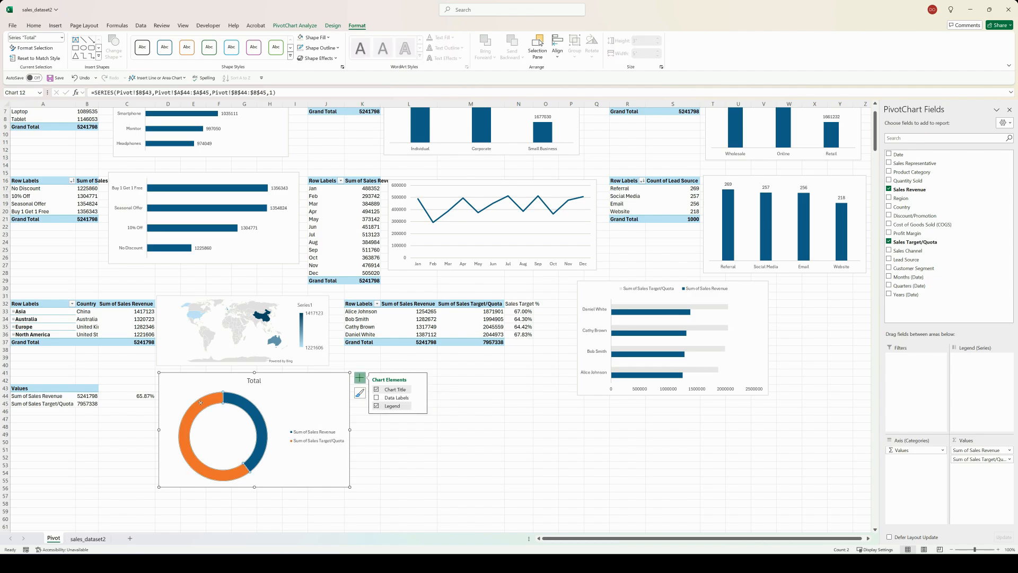
left_click(201, 403)
right_click(201, 404)
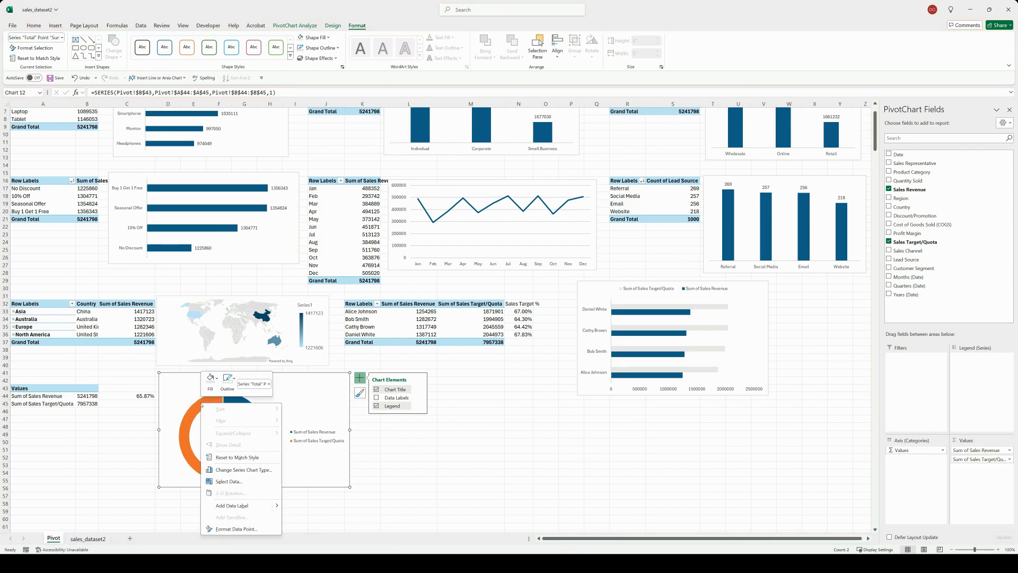
left_click(211, 379)
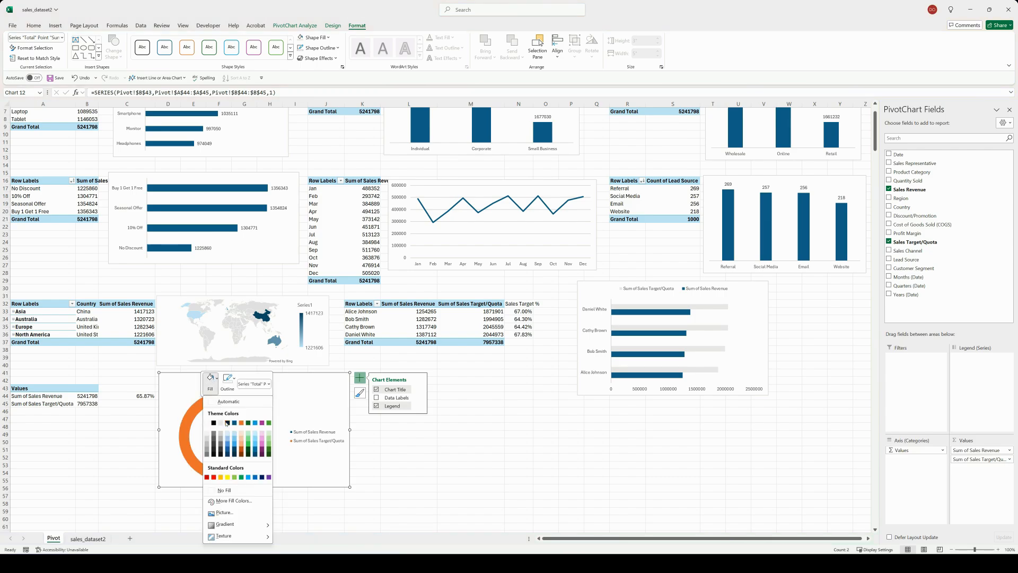
left_click(227, 423)
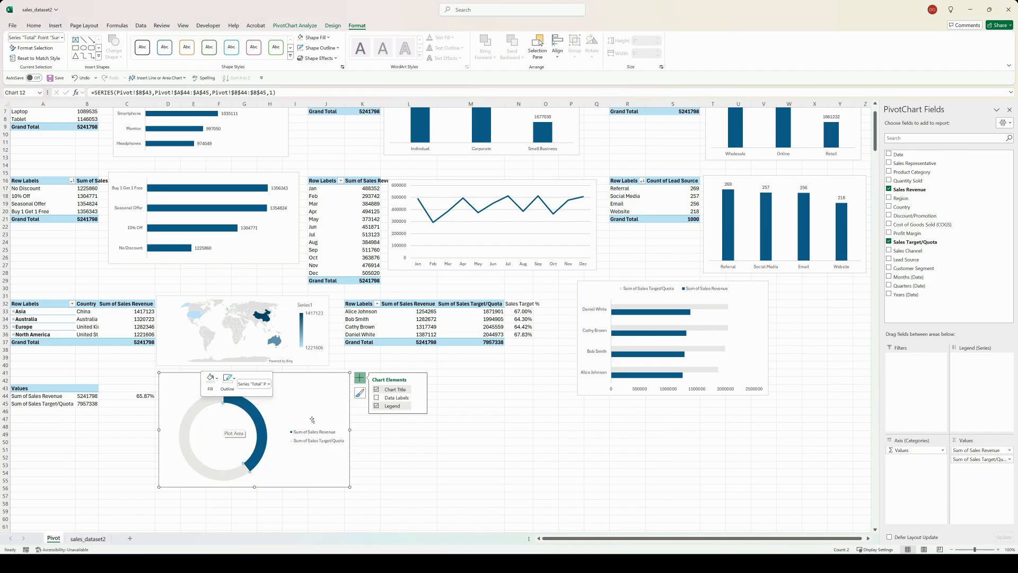
left_click(384, 441)
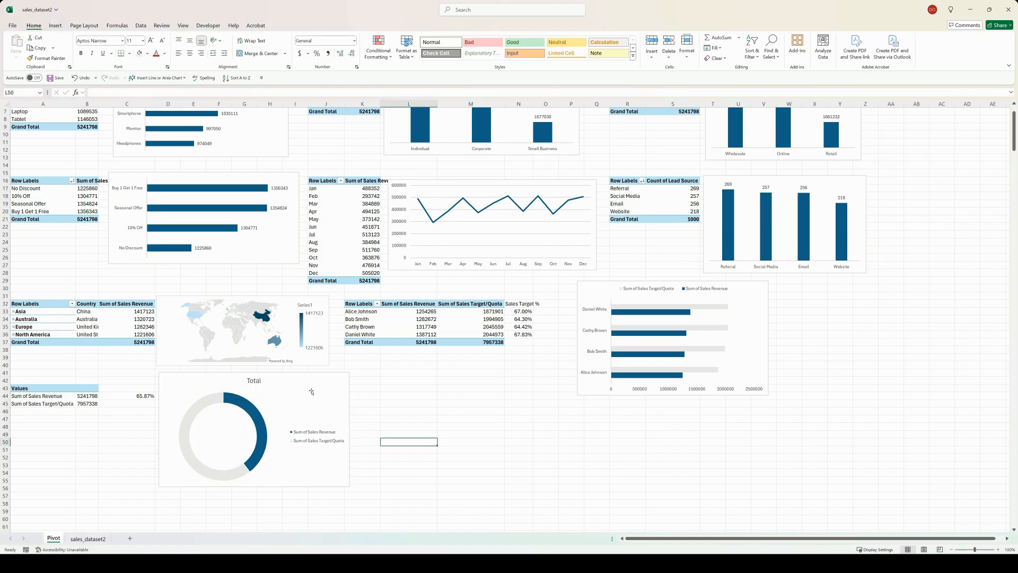
Step: Remove the doughnut chart's title and shrink the chart to about three quarters of its width
left_click(332, 388)
left_click(360, 378)
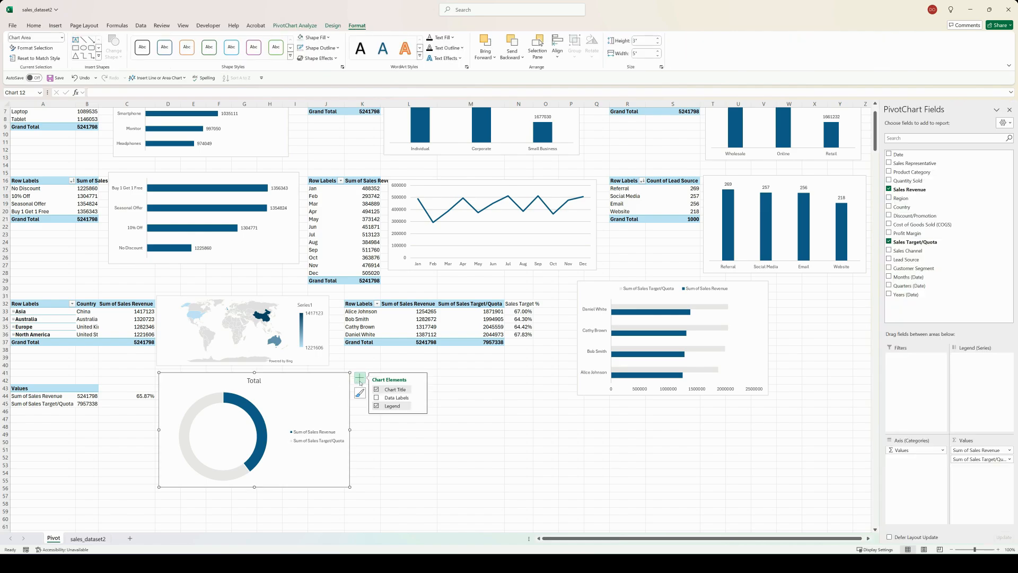
left_click(377, 389)
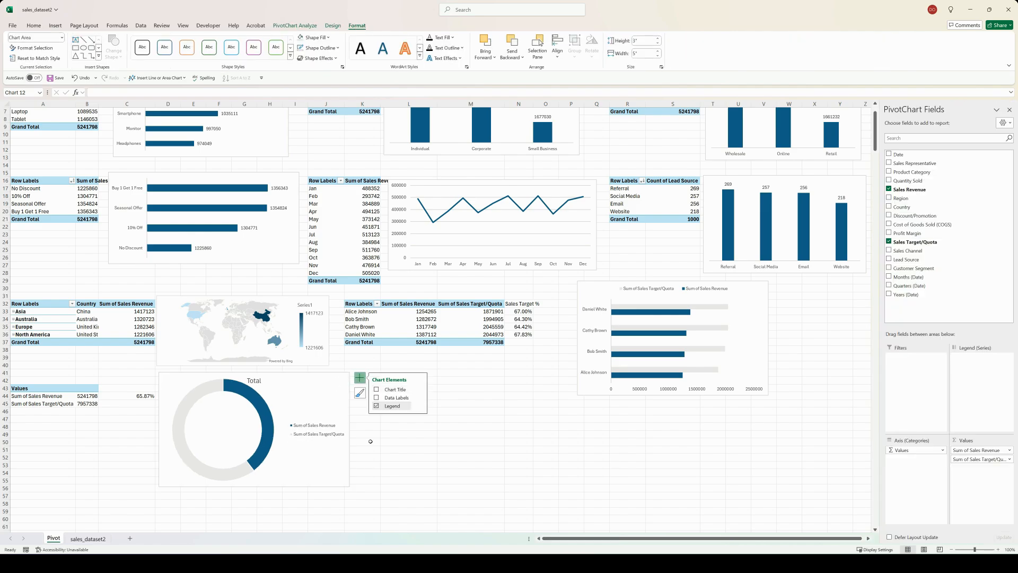
left_click_drag(349, 487, 301, 455)
left_click(363, 435)
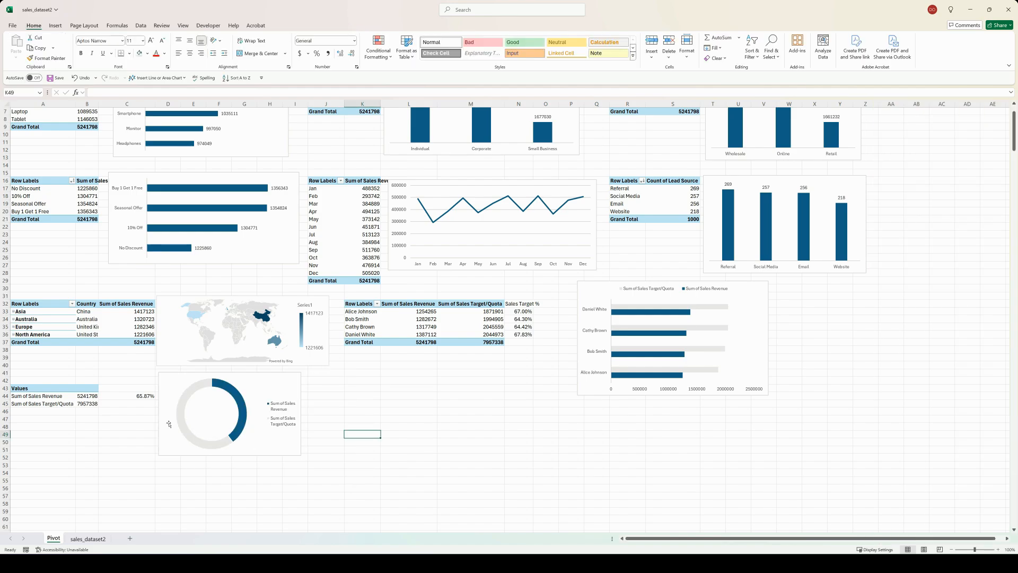
Step: Rename the PivotTable header in A43 as "Columns" and enter the heading "Sales Target %" in C43
left_click(49, 388)
key("BackSpace")
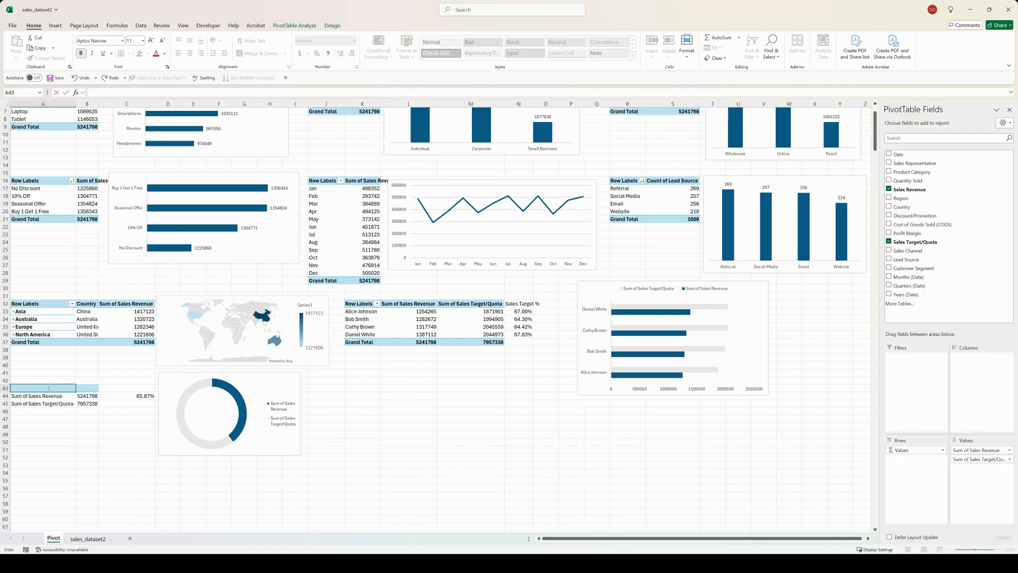
type("Columns")
left_click(117, 388)
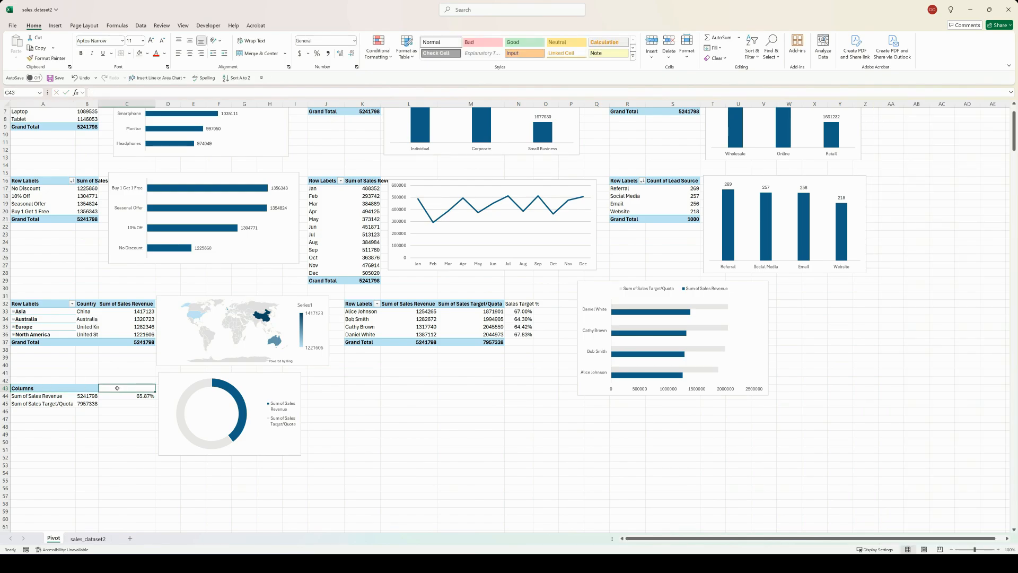
type("Sales Target %")
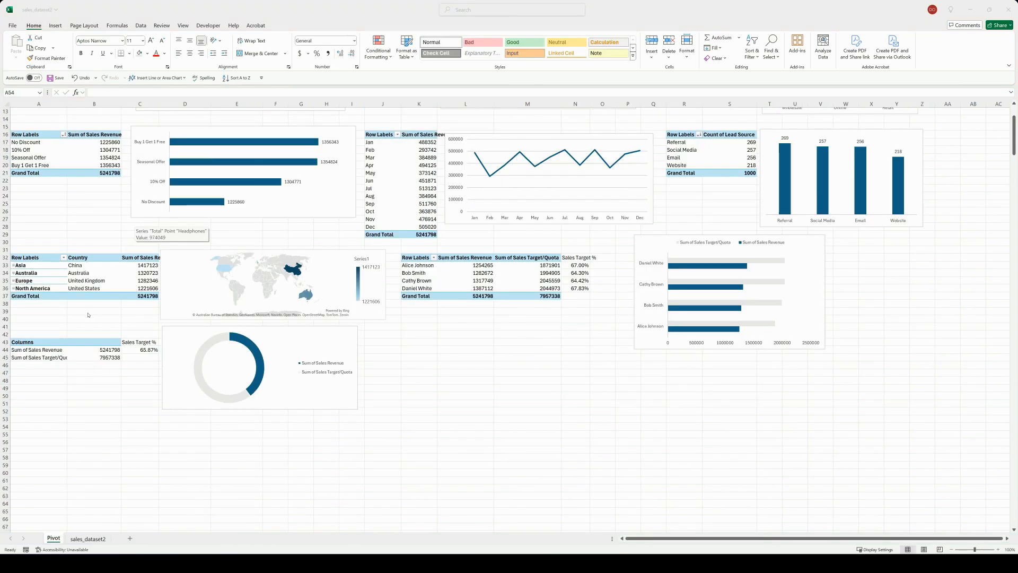
Step: Copy the overall revenue and target PivotTable to A54 and move the copy's Values field from rows to columns
left_click(36, 344)
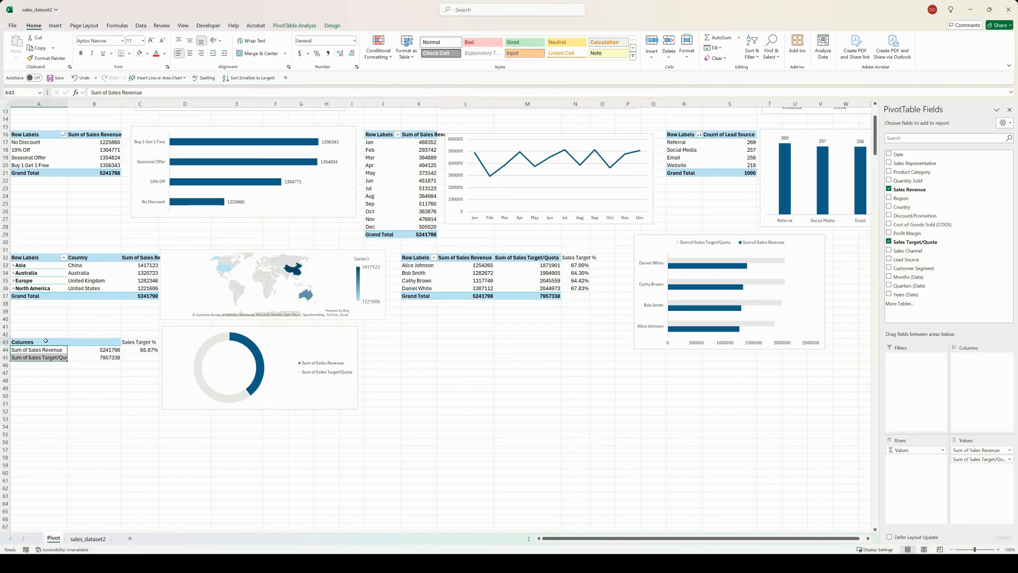
left_click_drag(46, 341, 104, 365)
key("ctrl+c")
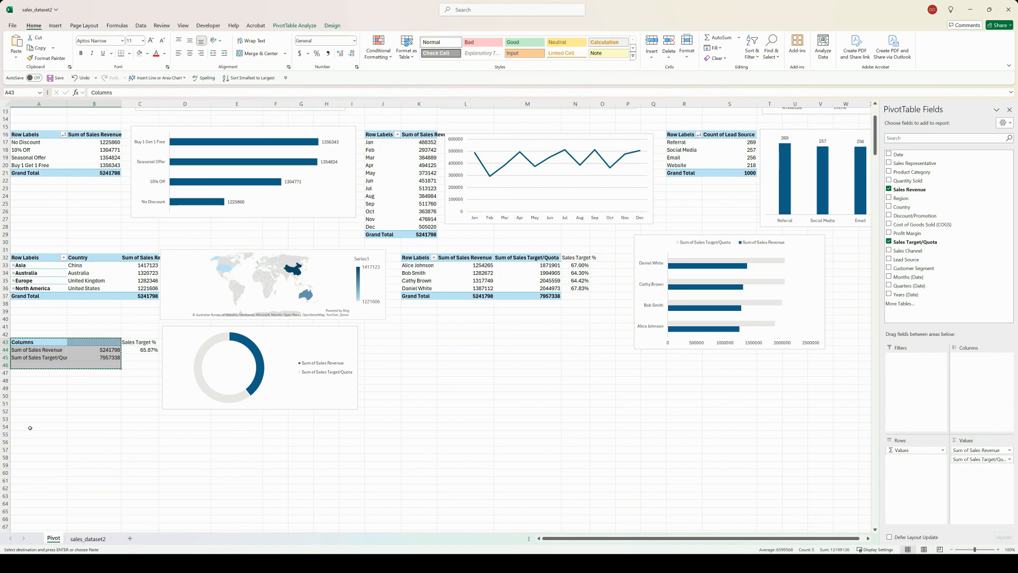
left_click(31, 428)
key("ctrl+v")
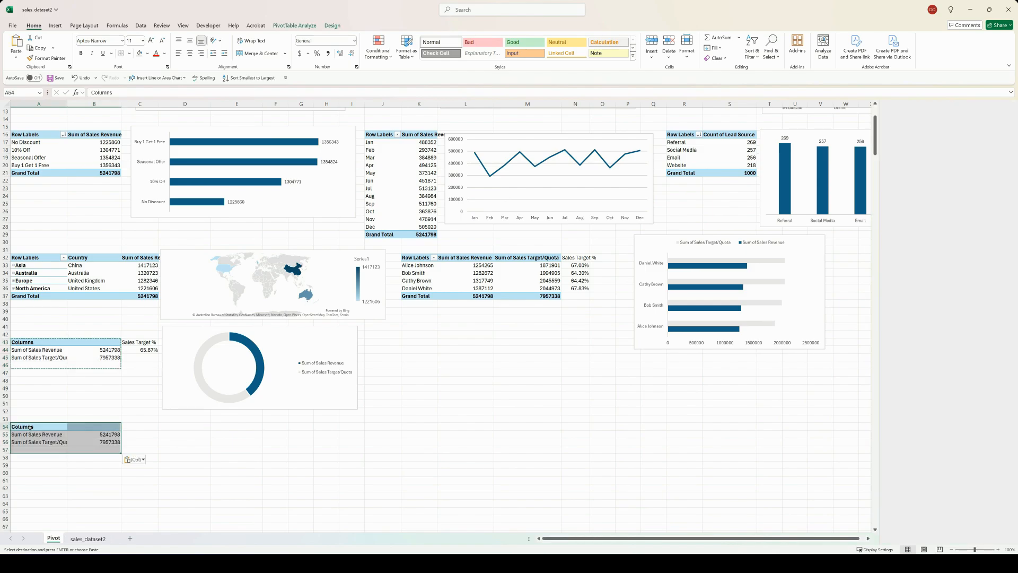
left_click(30, 427)
left_click_drag(912, 450, 973, 374)
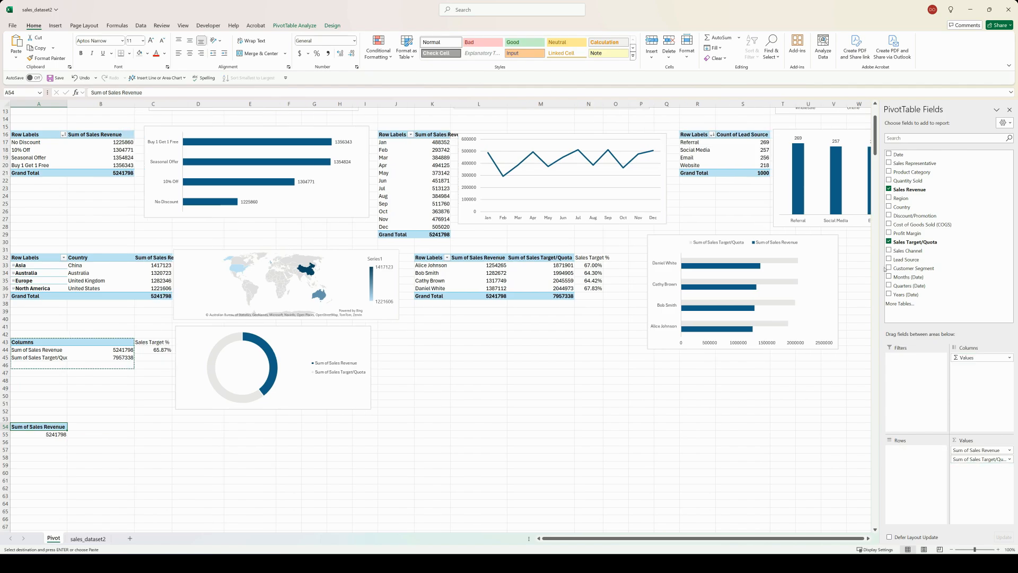
Step: In the A54 PivotTable, replace Sales Target/Quota with a second Sales Revenue value summarized by Count and named "Count of Sales"
left_click_drag(914, 190, 967, 466)
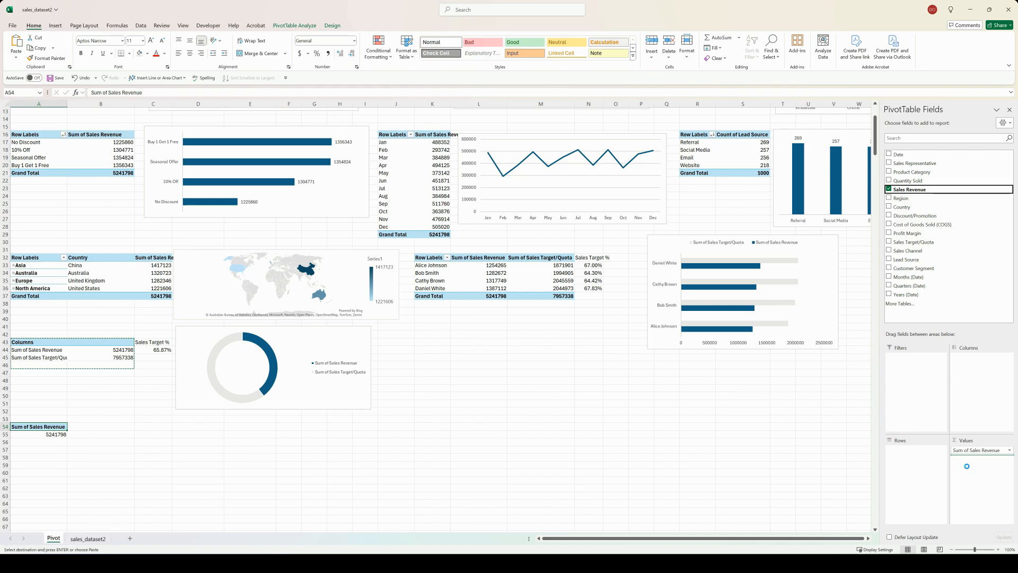
left_click(978, 460)
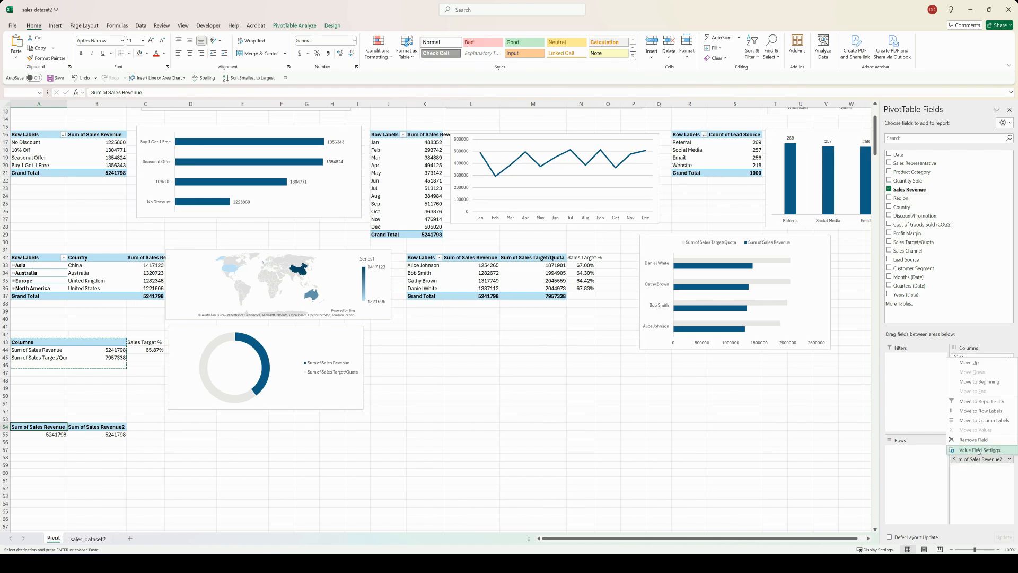
left_click(957, 450)
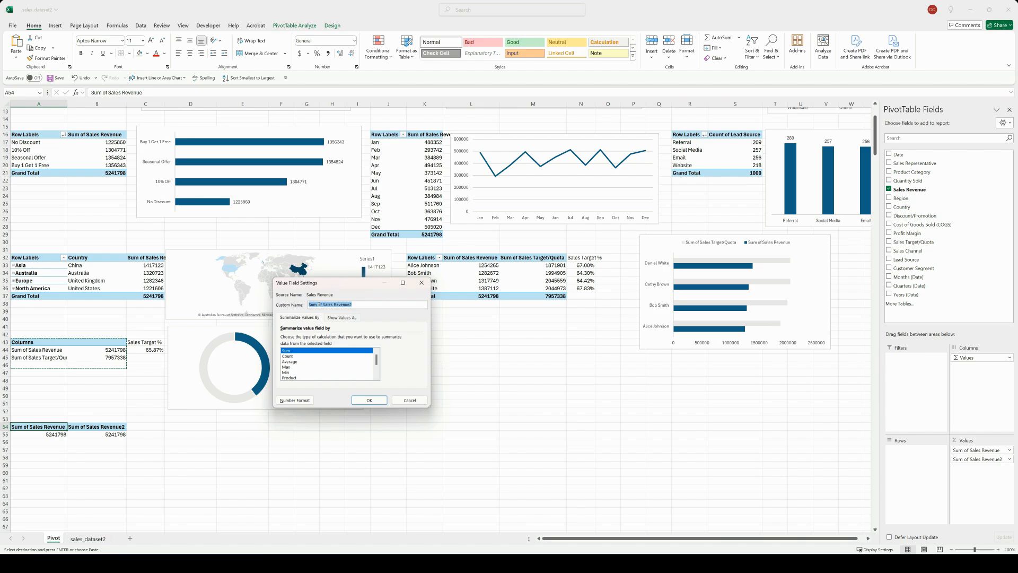
left_click(285, 357)
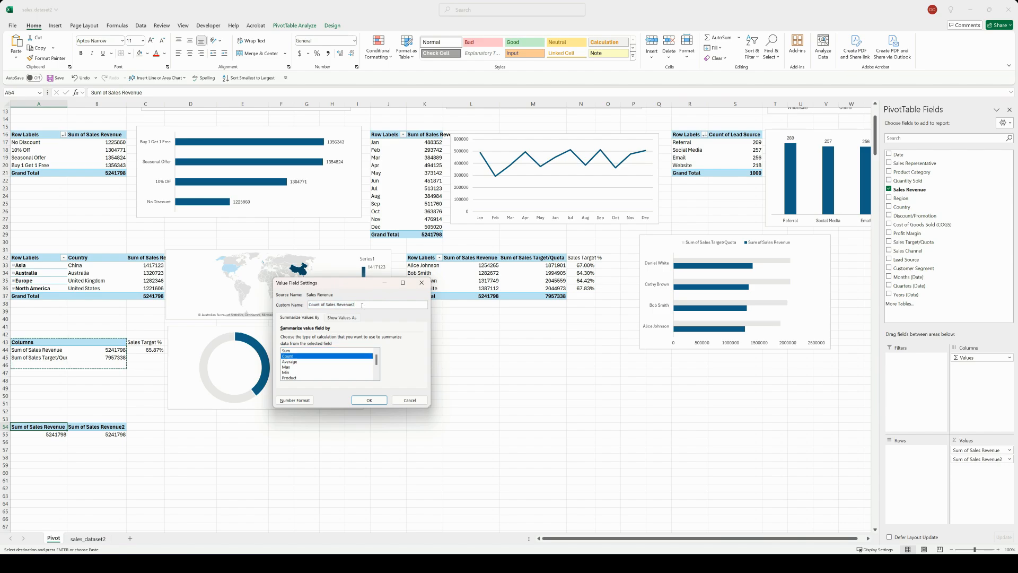
key("BackSpace")
key("BackSpace")
key("BackSpace")
key("BackSpace")
key("BackSpace")
key("BackSpace")
key("BackSpace")
key("BackSpace")
key("BackSpace")
left_click(370, 400)
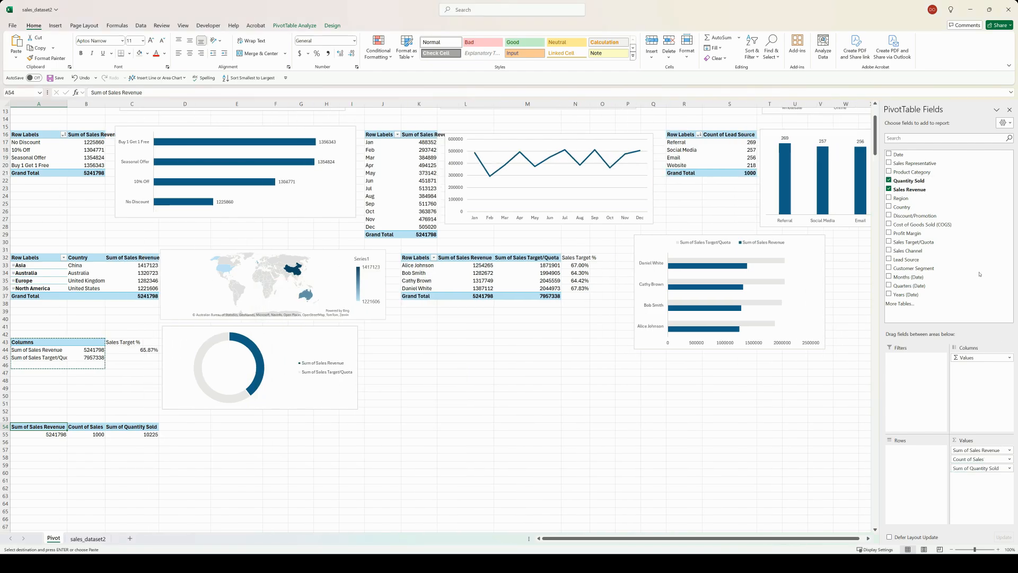
Step: Add Quantity Sold and Profit Margin as summed values to the PivotTable at A54
left_click_drag(913, 232, 993, 480)
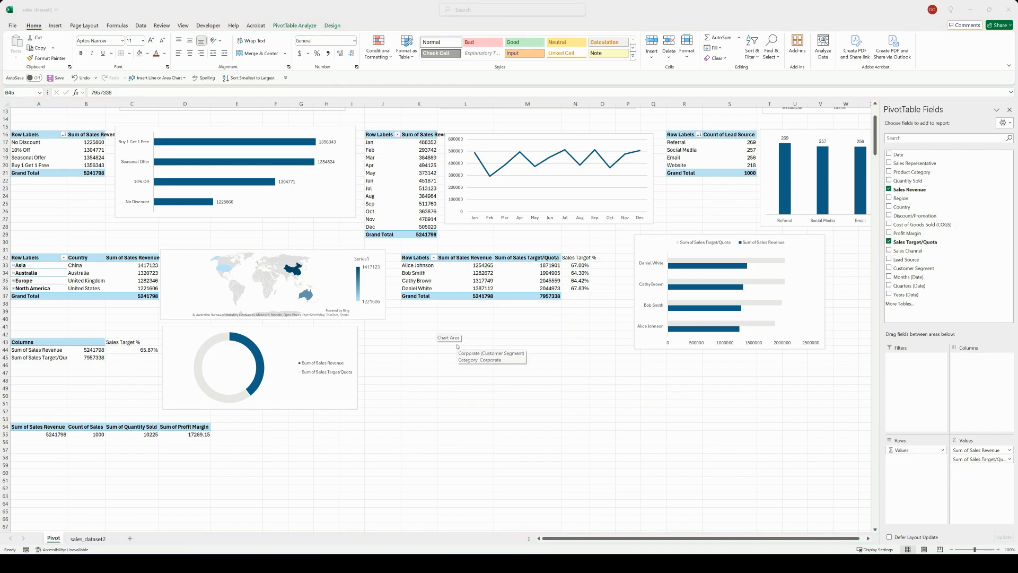
scroll(457, 345, "up", 4)
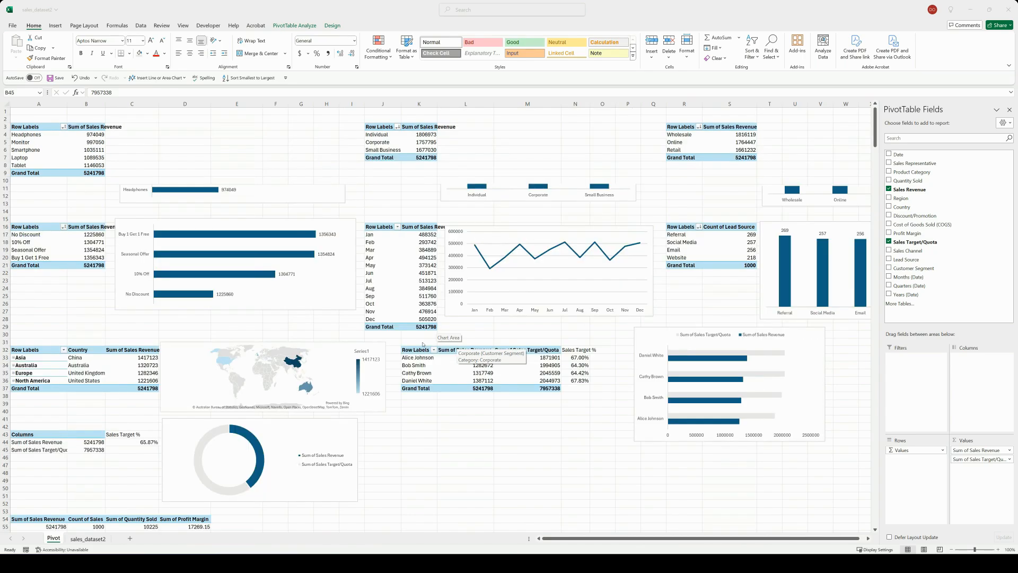
left_click(423, 343)
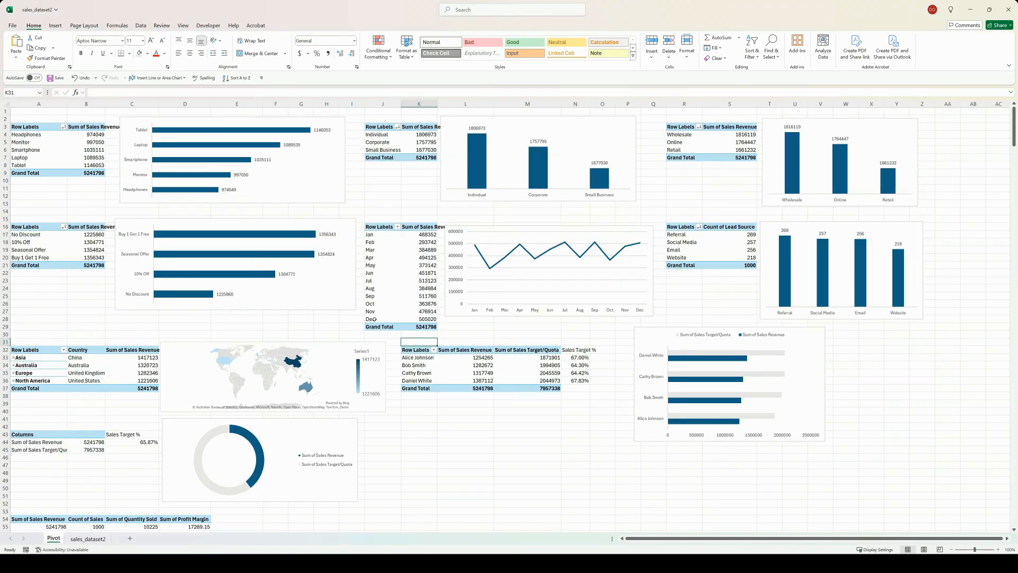
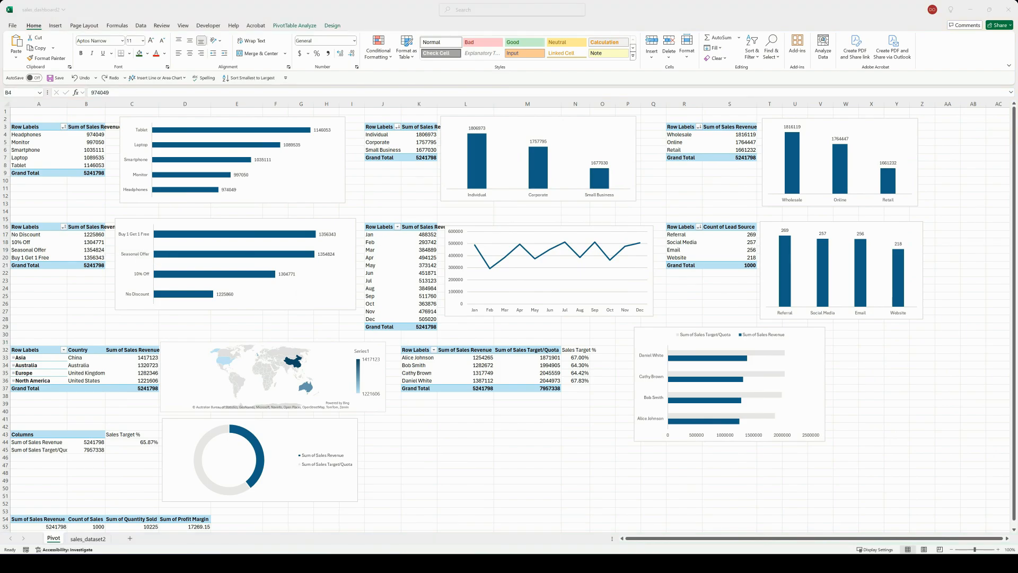
Step: Format the revenue values in the product PivotTable at A3 with the custom number format $#,##0,"K"
right_click(95, 136)
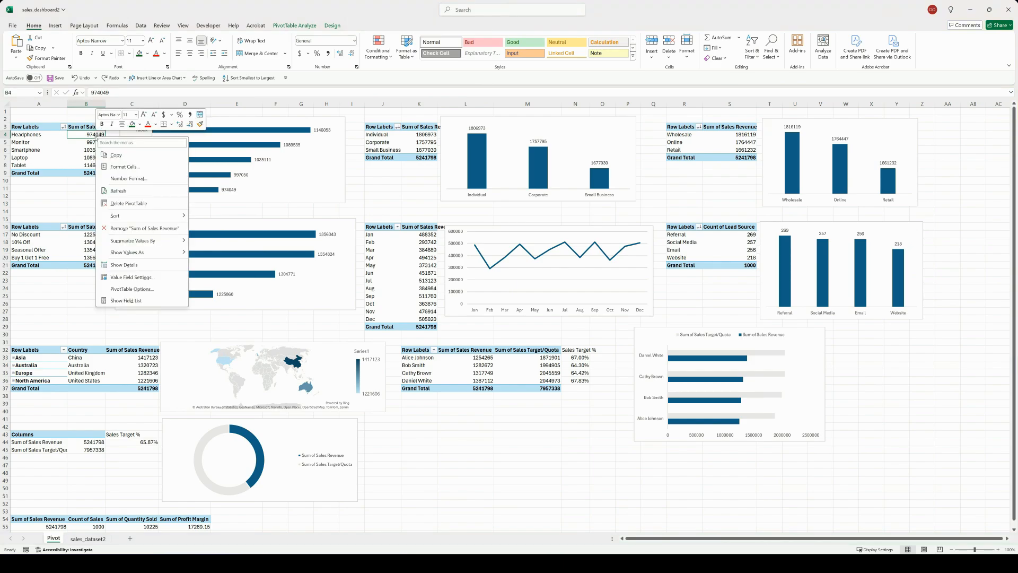
left_click(120, 180)
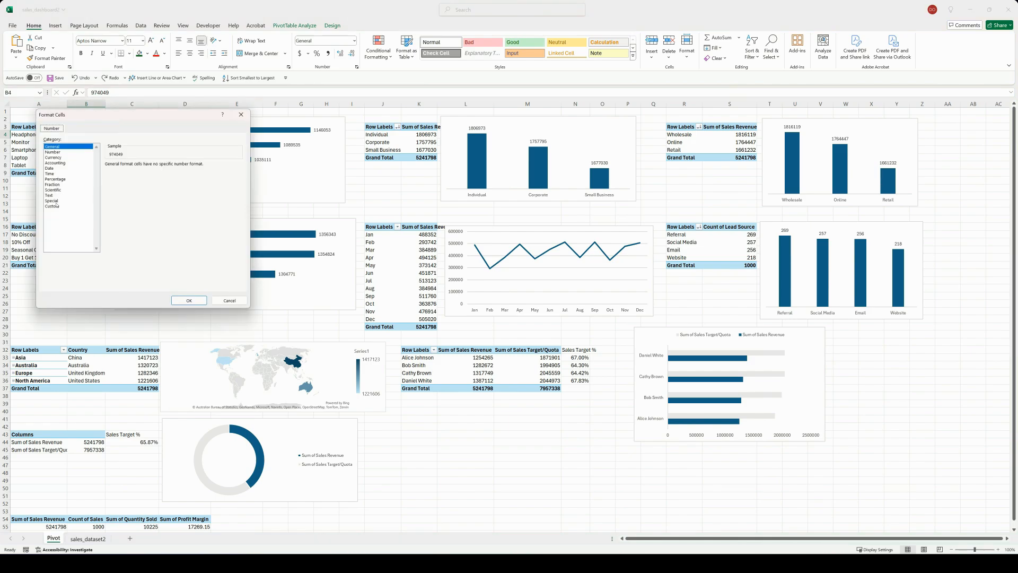
left_click(53, 206)
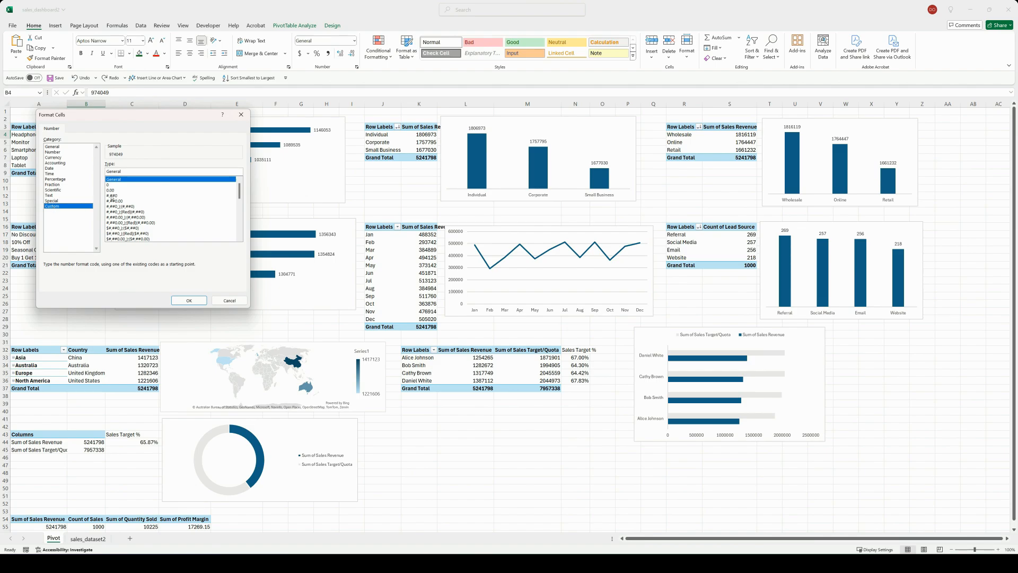
left_click(114, 195)
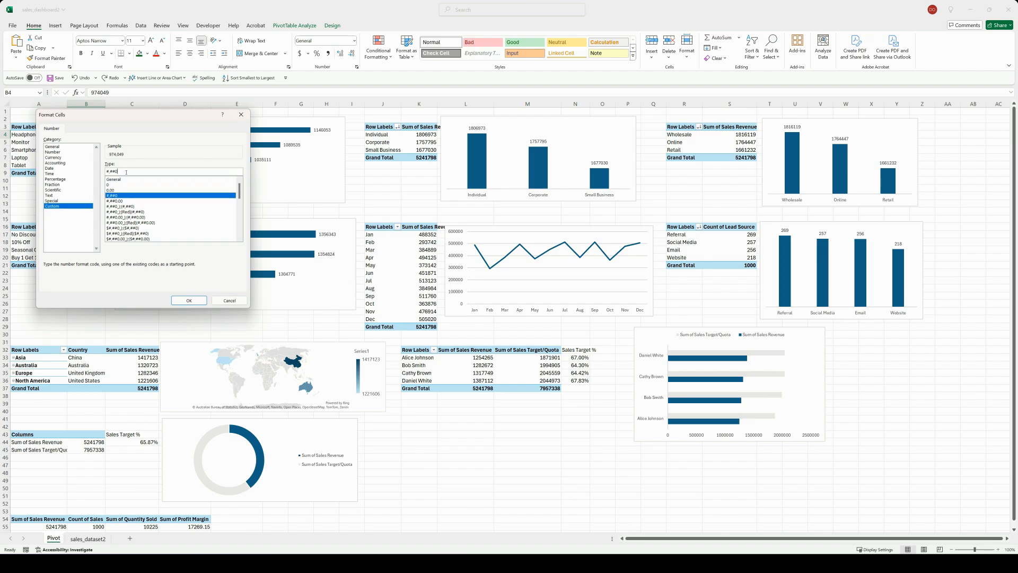
type(",\"K")
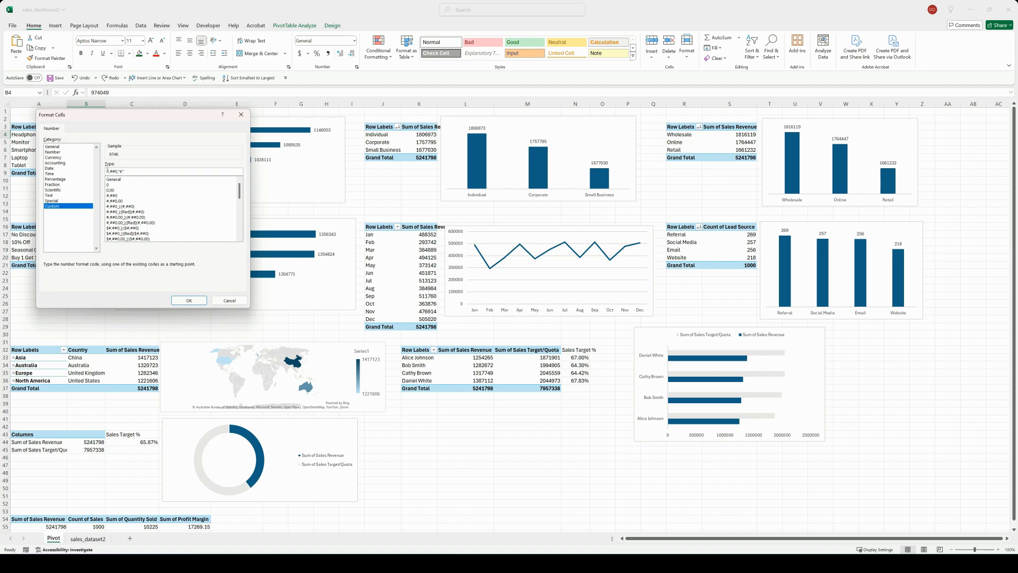
type("$")
left_click(189, 300)
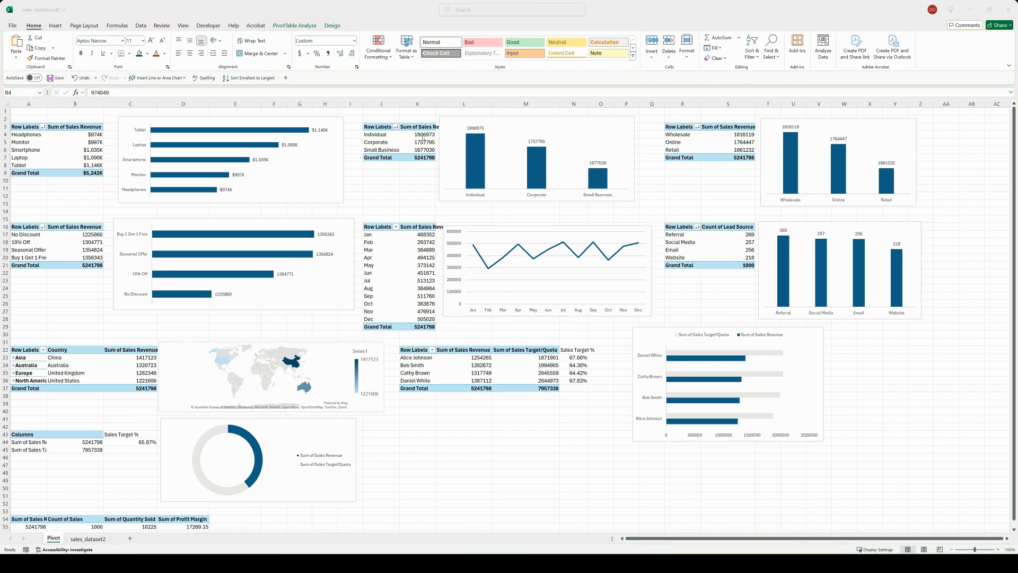
Step: Apply the thousands-of-dollars "K" number format to the revenue values in the customer-type PivotTable at J3
left_click(424, 134)
right_click(424, 134)
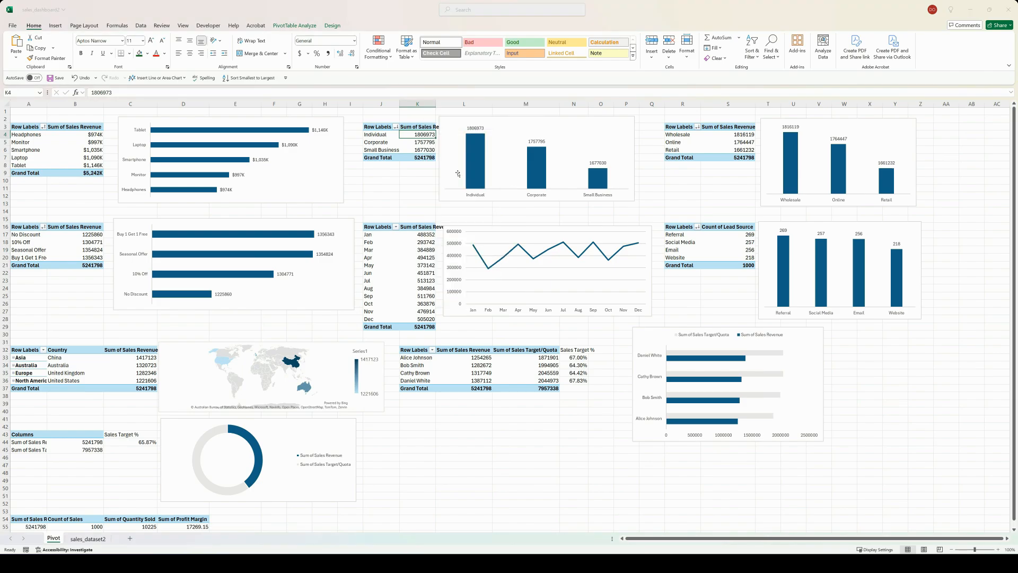
left_click(456, 164)
left_click(459, 199)
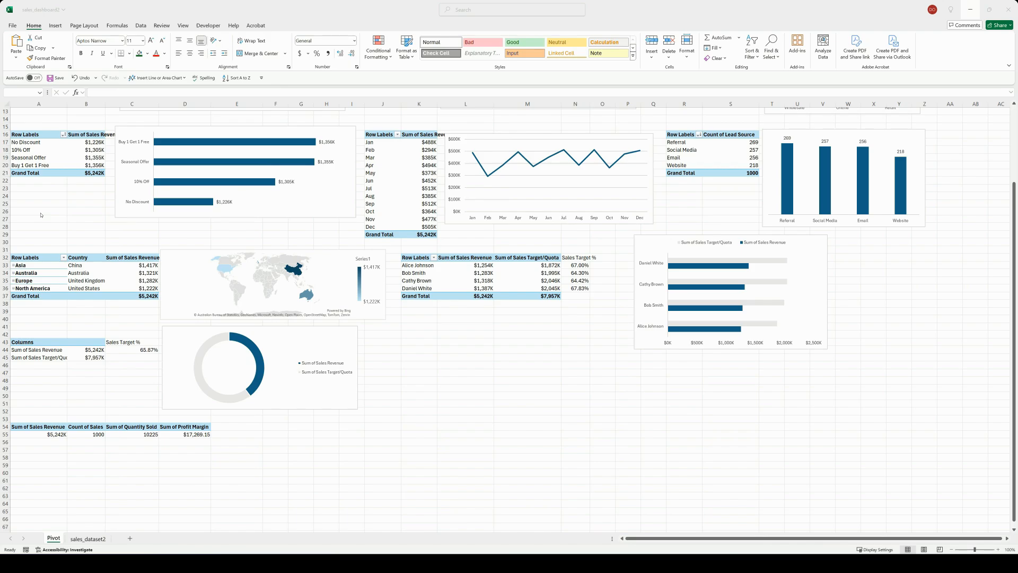
Step: Name the totals PivotTable at A54 "KPI Pivot"
left_click(35, 434)
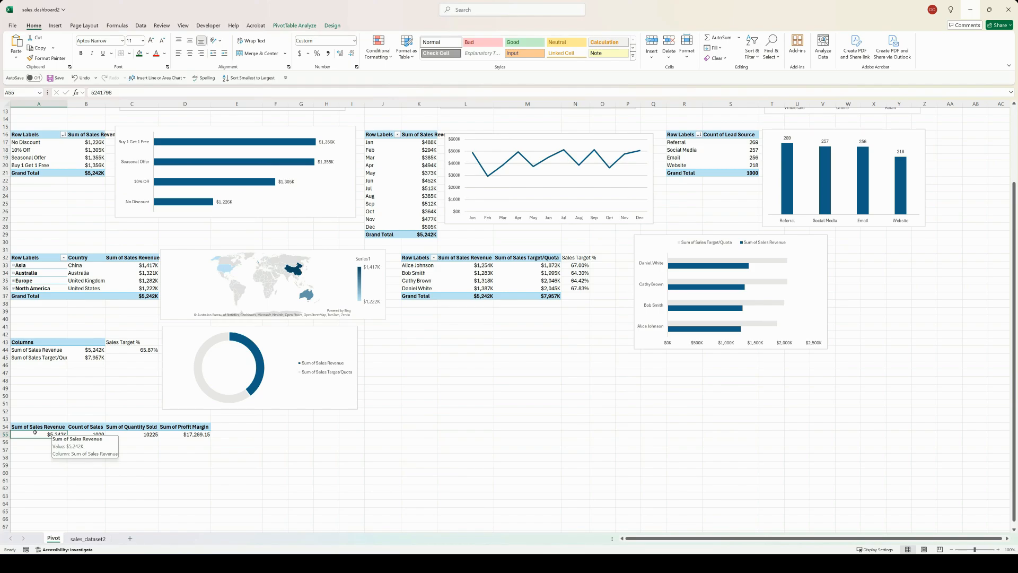
left_click(287, 27)
left_click(37, 46)
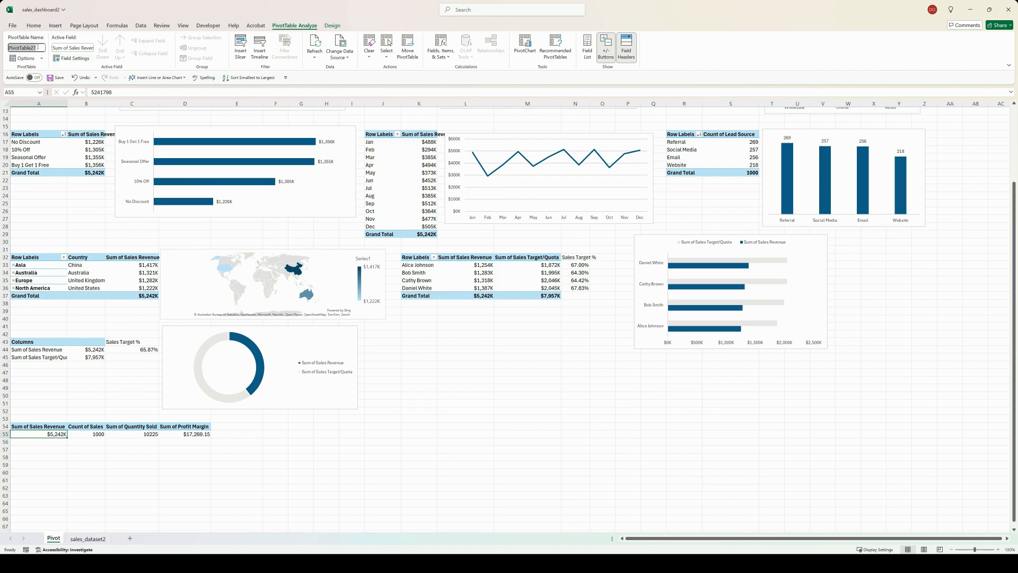
key("BackSpace")
type("KPI Pivot")
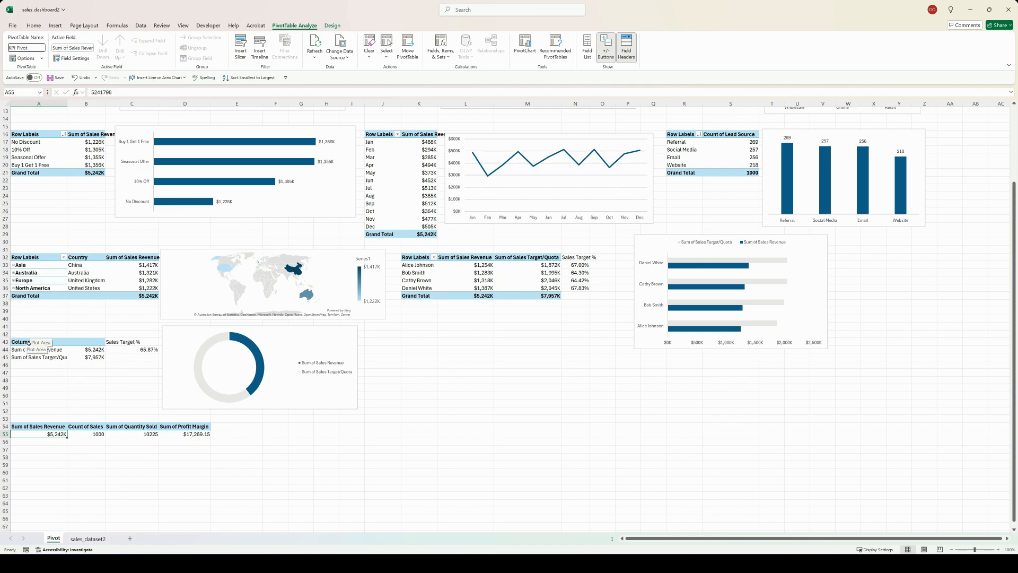
Step: Name the overall revenue and target PivotTable at A43 for the Sales Revenue donut chart
left_click(33, 350)
left_click(42, 47)
type("Sales Revenu")
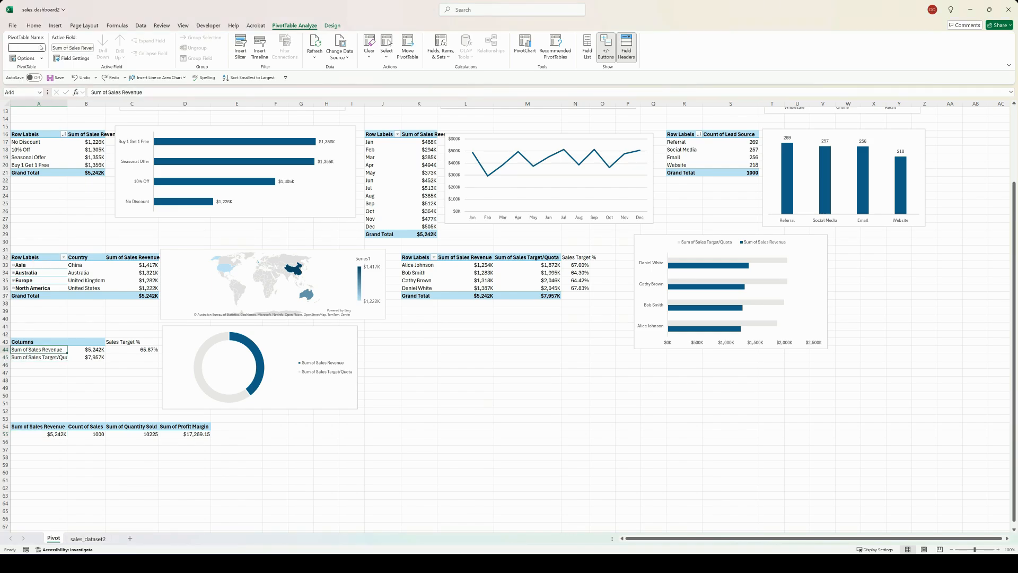
type("e Donut")
Step: Name the region and country PivotTable at A32 "Map Pivot"
left_click(81, 265)
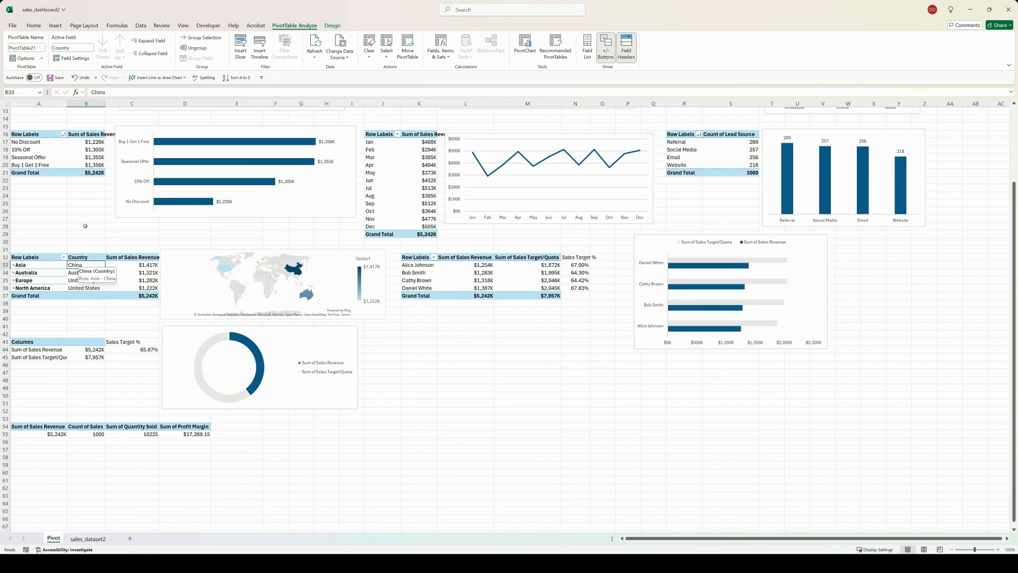
left_click(42, 48)
key("BackSpace")
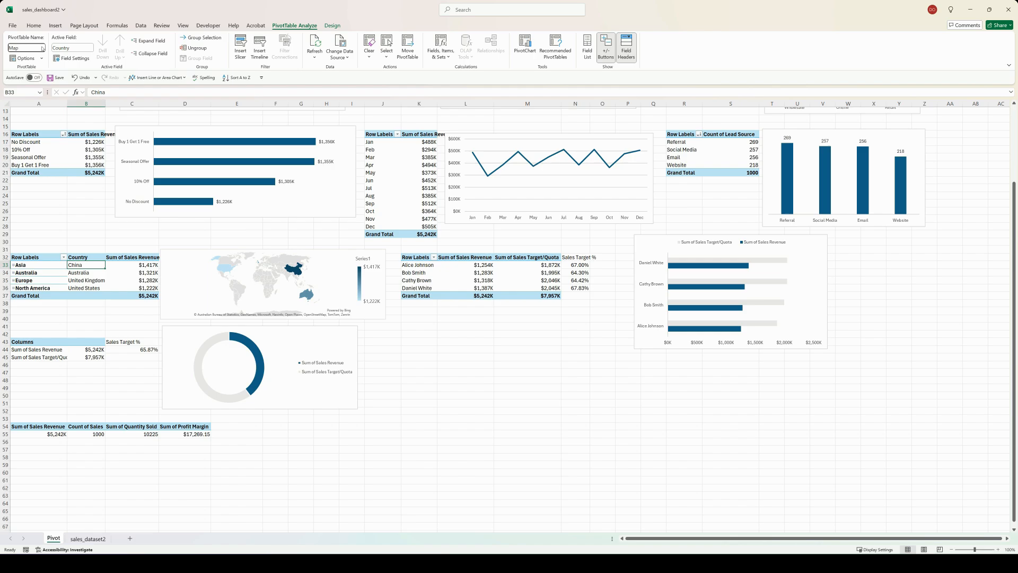
type("Pivot")
Step: Name the sales representative PivotTable "Sales Rep Pivot" and open the discount PivotTable's name for editing
left_click(419, 264)
double_click(32, 48)
type("Sa")
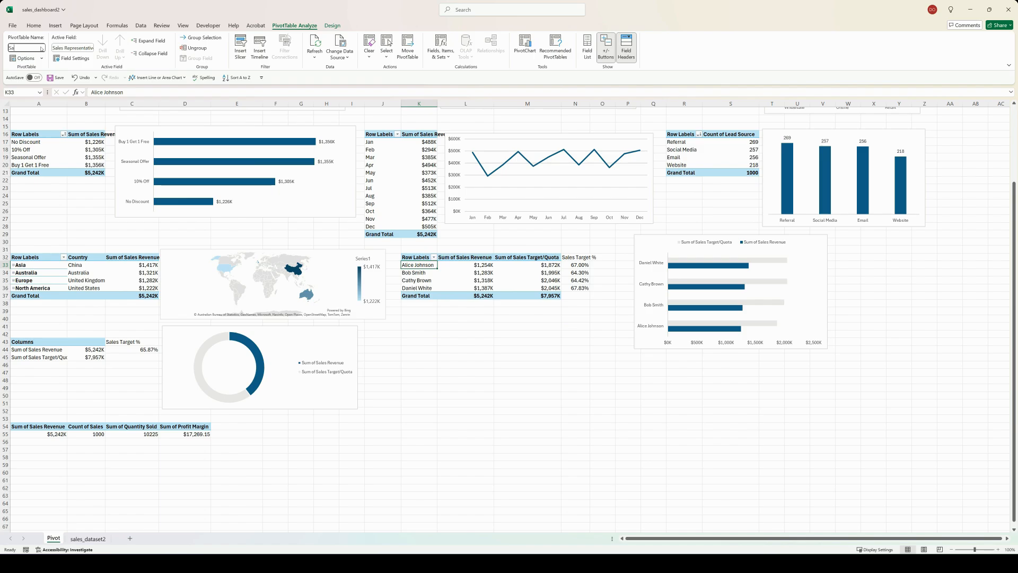
type("les Rep Pivot")
left_click(419, 262)
left_click(421, 265)
double_click(42, 48)
type("Sales Rep Pivo")
left_click(53, 142)
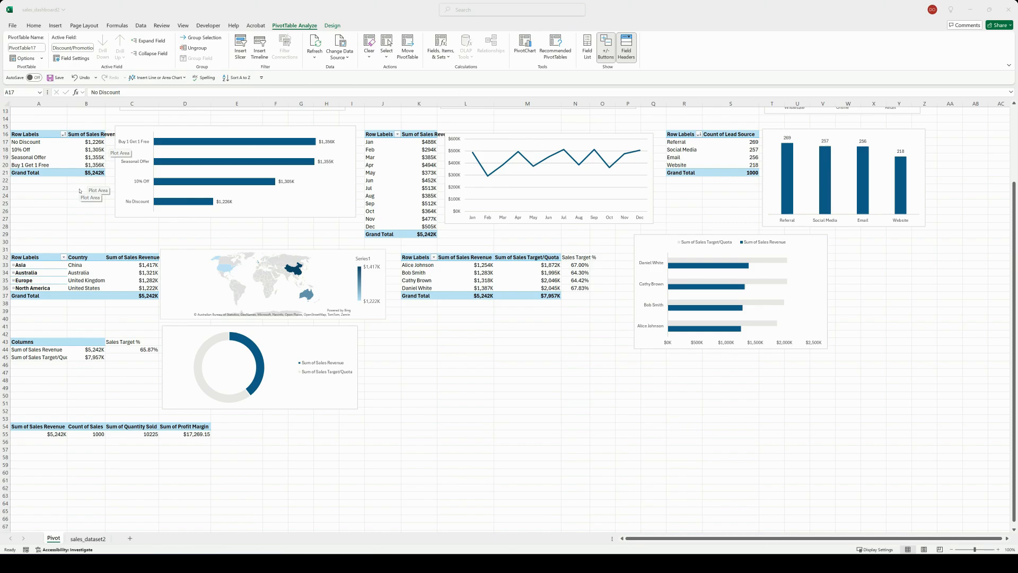
left_click(37, 50)
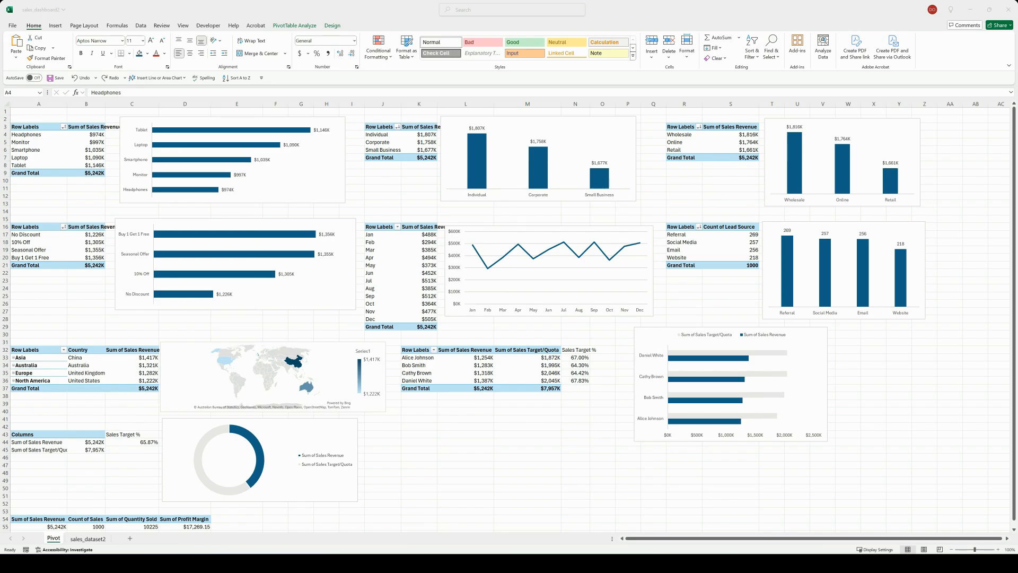
Step: Create and save a custom theme color set with Accent 1 set to hex 3F8674
left_click(82, 29)
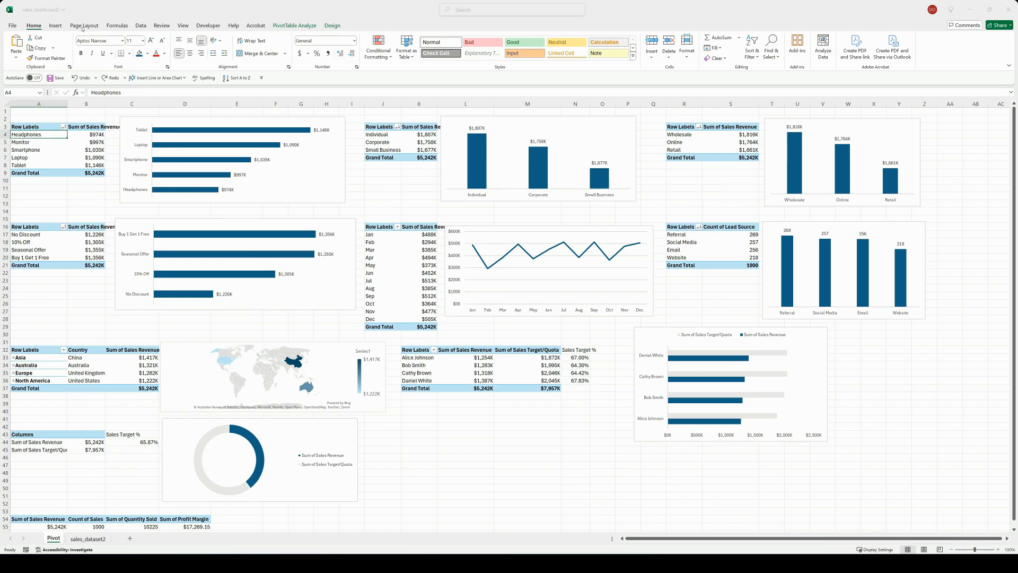
left_click(82, 29)
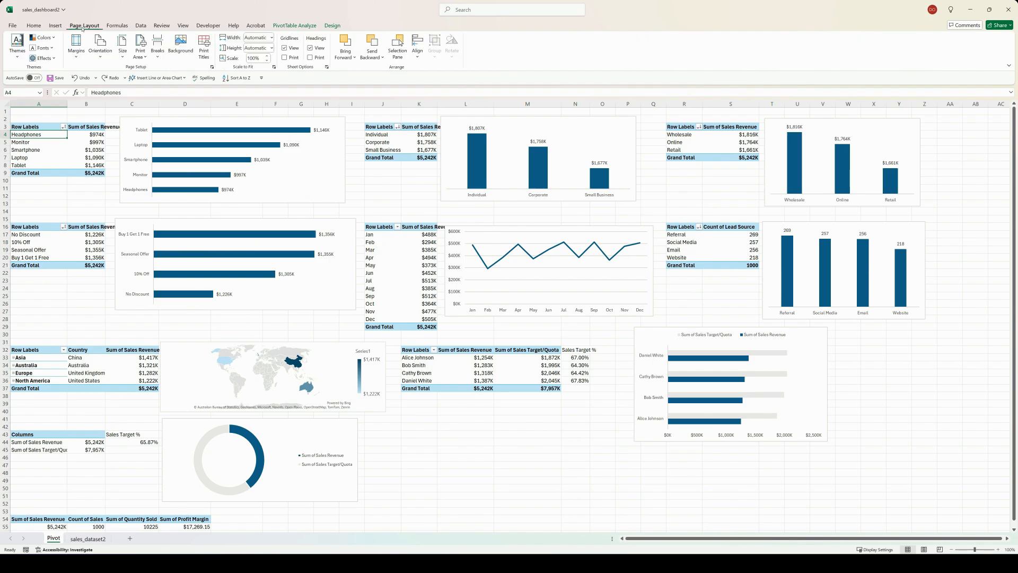
left_click(44, 38)
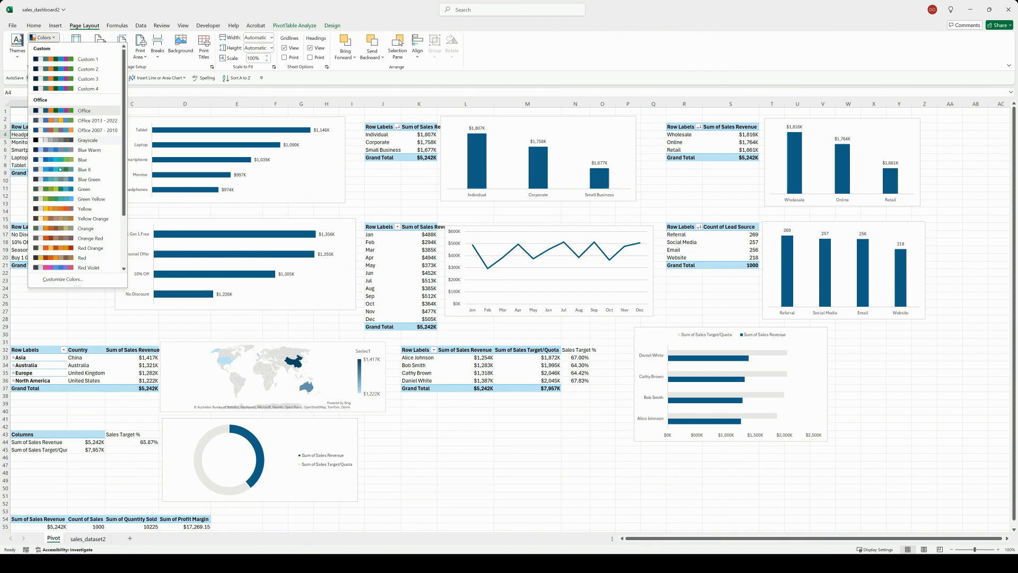
left_click(62, 279)
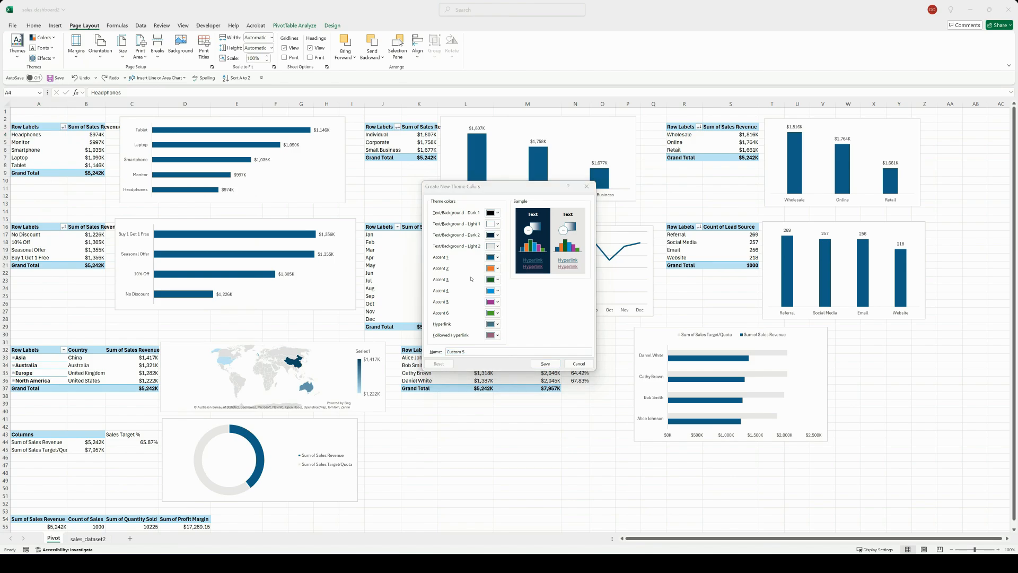
left_click(491, 258)
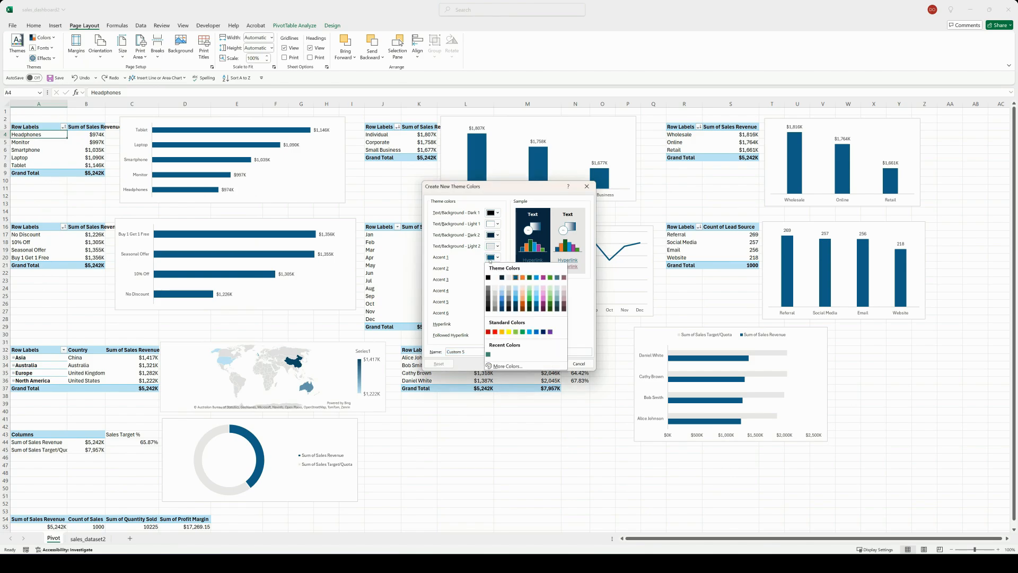
left_click(510, 366)
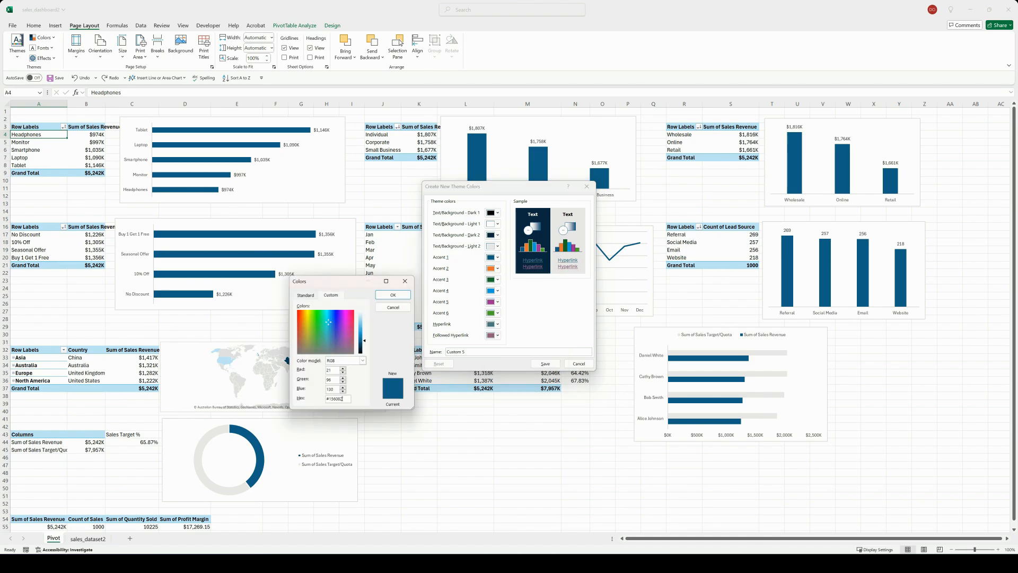
key("BackSpace")
key("BackSpace")
key("BackSpace")
key("BackSpace")
type("3F8674")
left_click(393, 295)
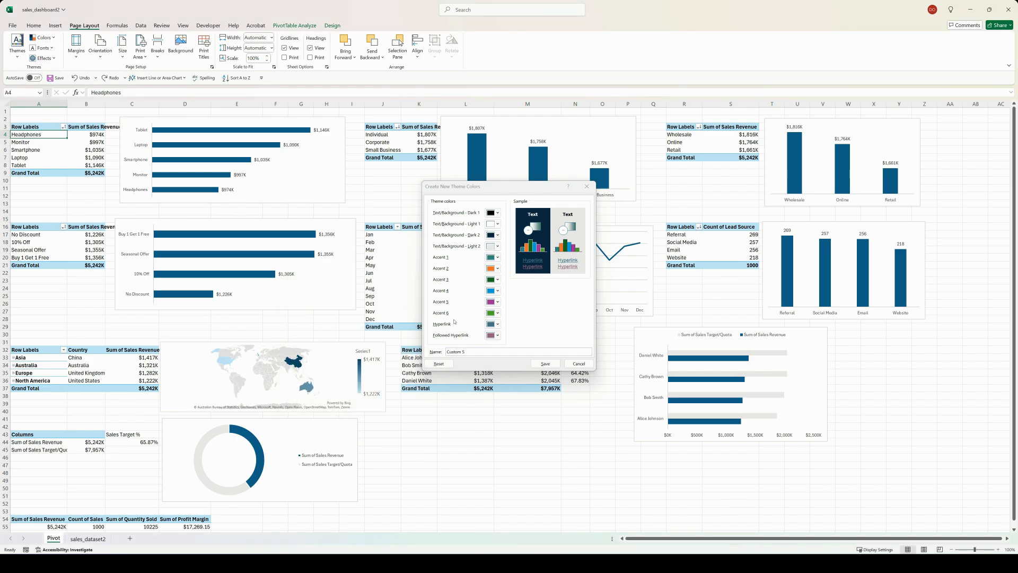
left_click(538, 366)
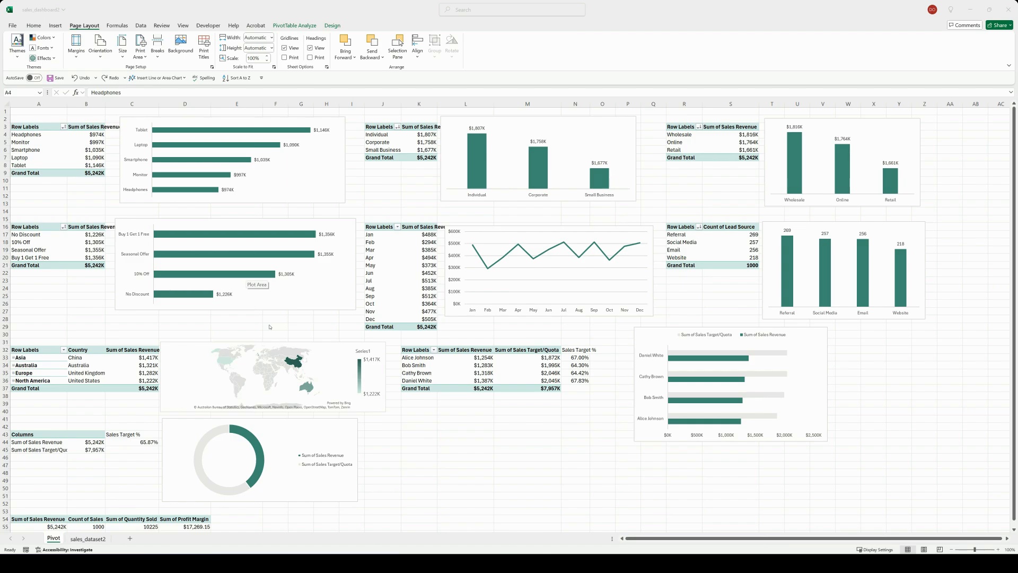
Step: Add a new worksheet after the Pivot sheet and rename it "Dashboard"
left_click(130, 538)
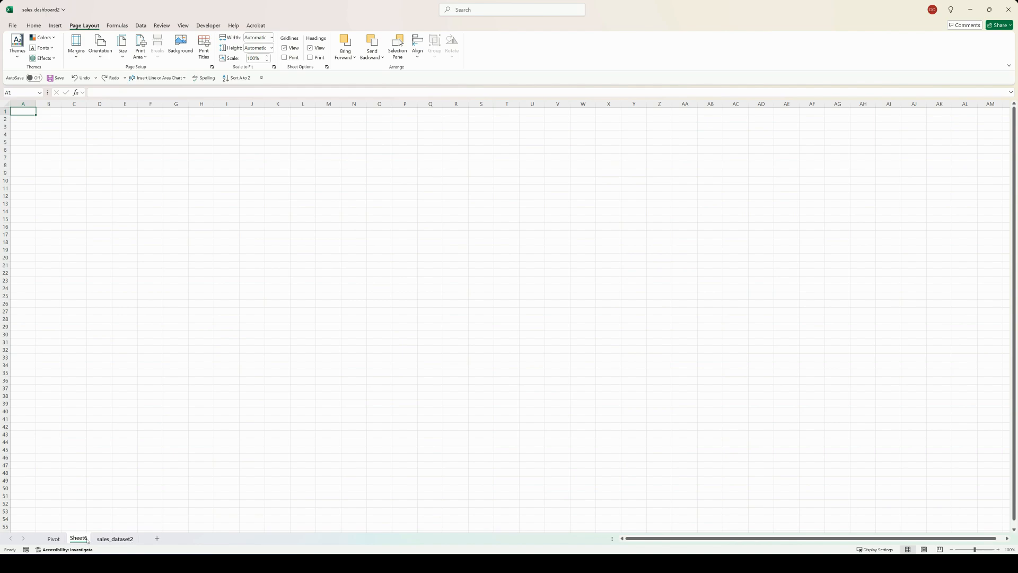
right_click(88, 539)
left_click(103, 438)
key("BackSpace")
type("D")
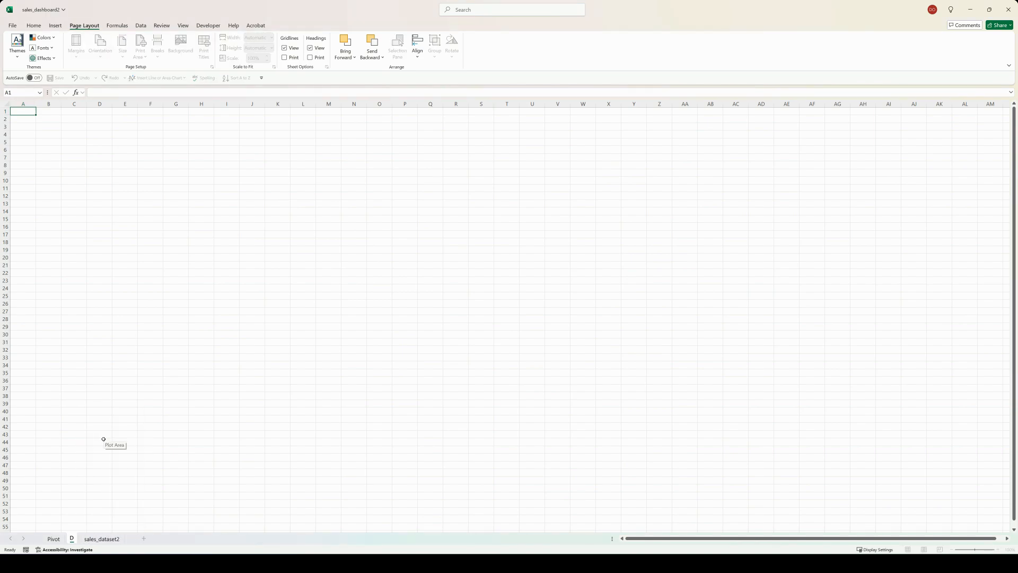
type("ashboard")
key("Return")
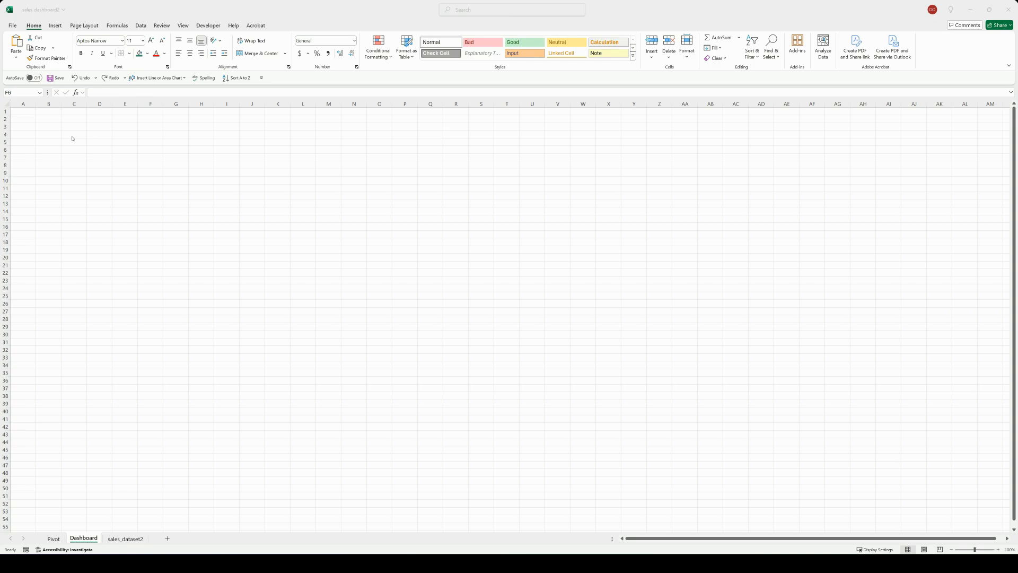
Step: Widen column A and increase the height of row 1 on the Dashboard sheet
left_click(36, 108)
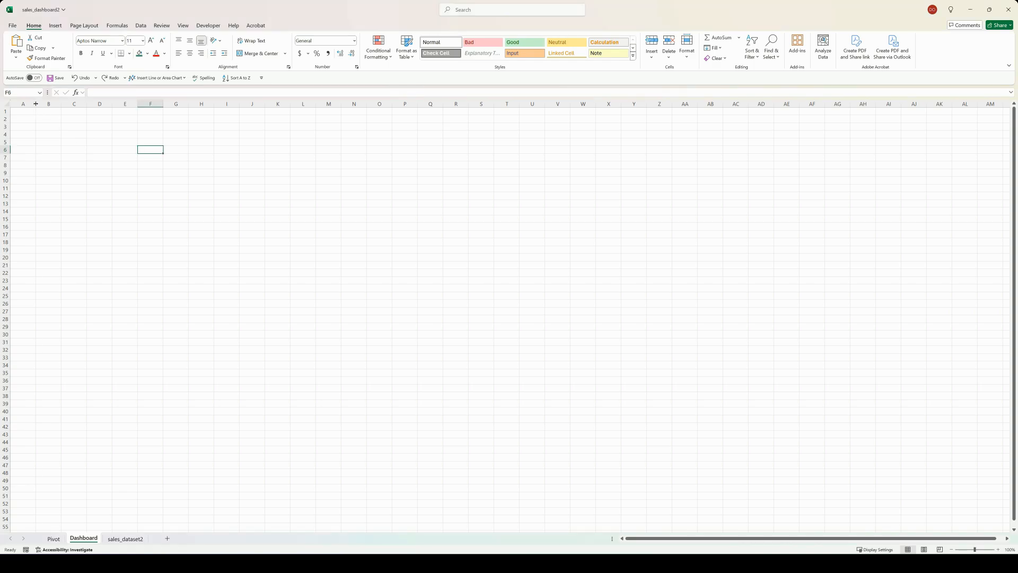
left_click_drag(36, 109, 111, 104)
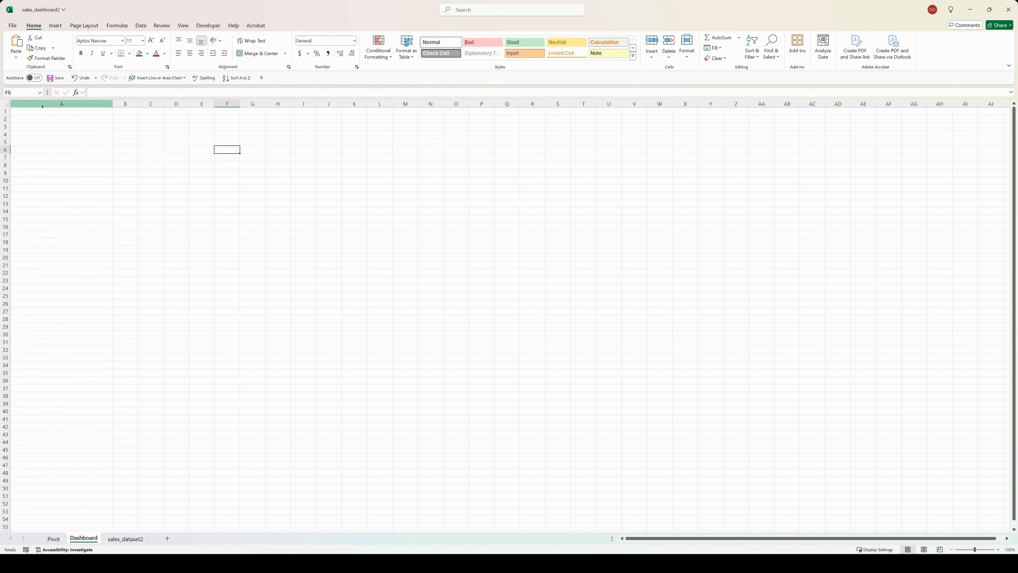
left_click_drag(11, 115, 10, 131)
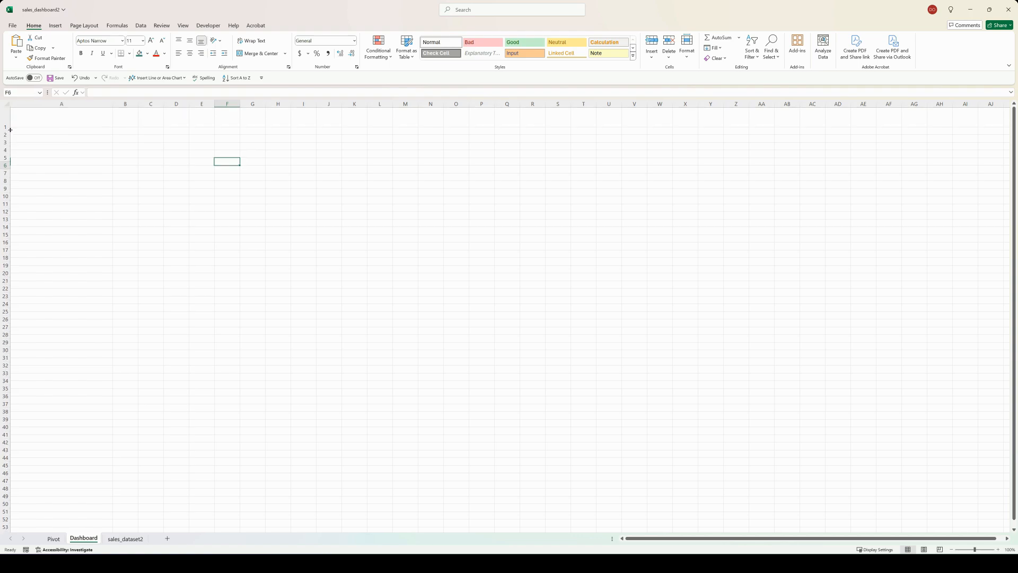
Step: Fill column A with white and row 1 with the teal green color
left_click(5, 119)
left_click(61, 103)
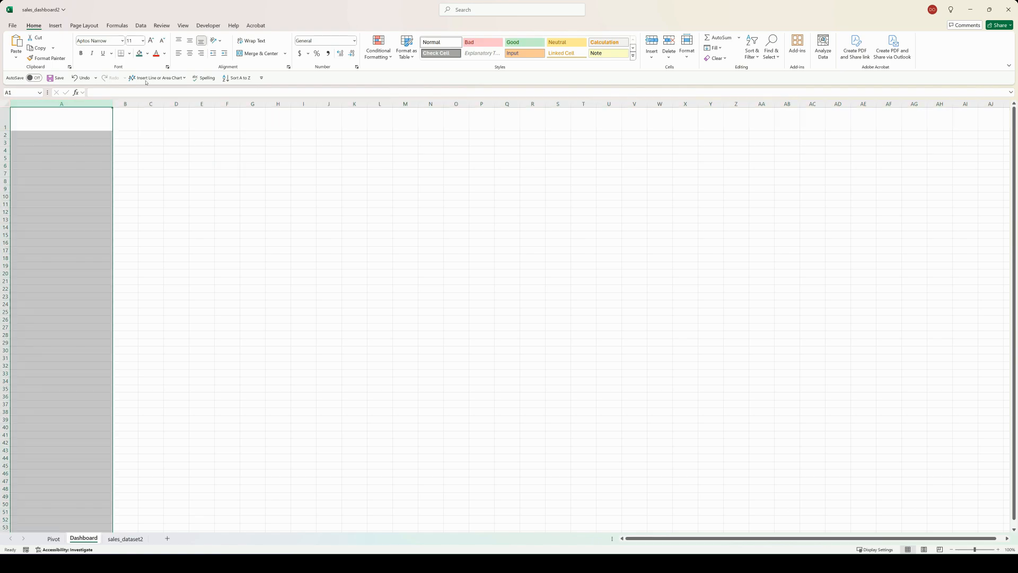
left_click(148, 53)
left_click(140, 75)
left_click(5, 119)
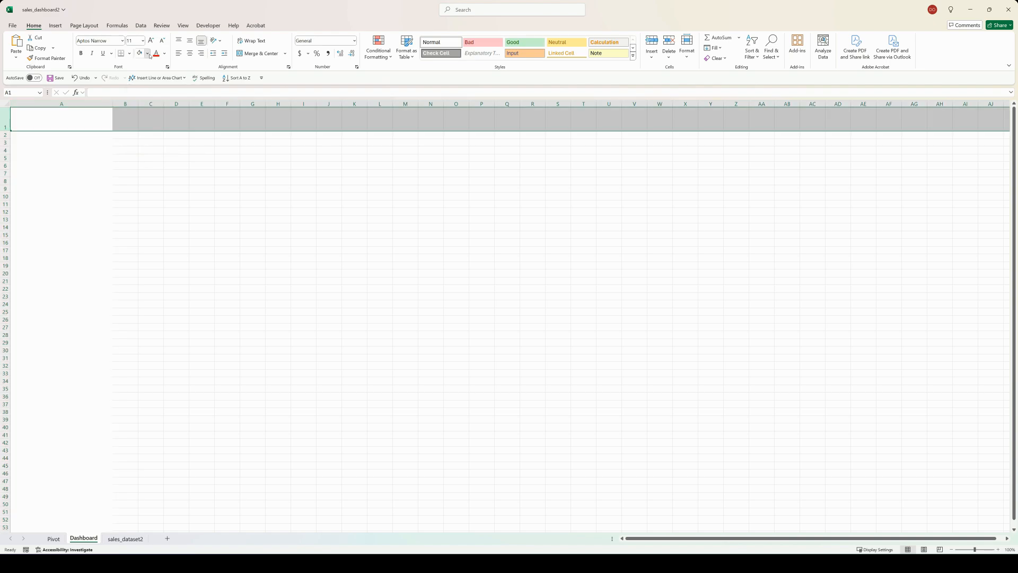
left_click(148, 53)
left_click(140, 130)
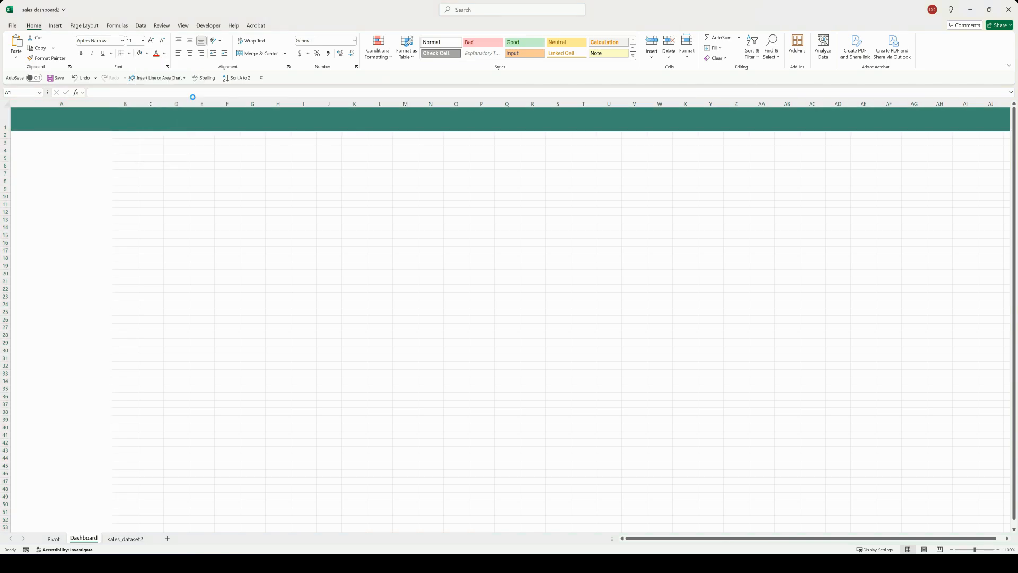
Step: Fill the range B2:AV85 on the Dashboard sheet with light gray
left_click_drag(129, 137, 562, 342)
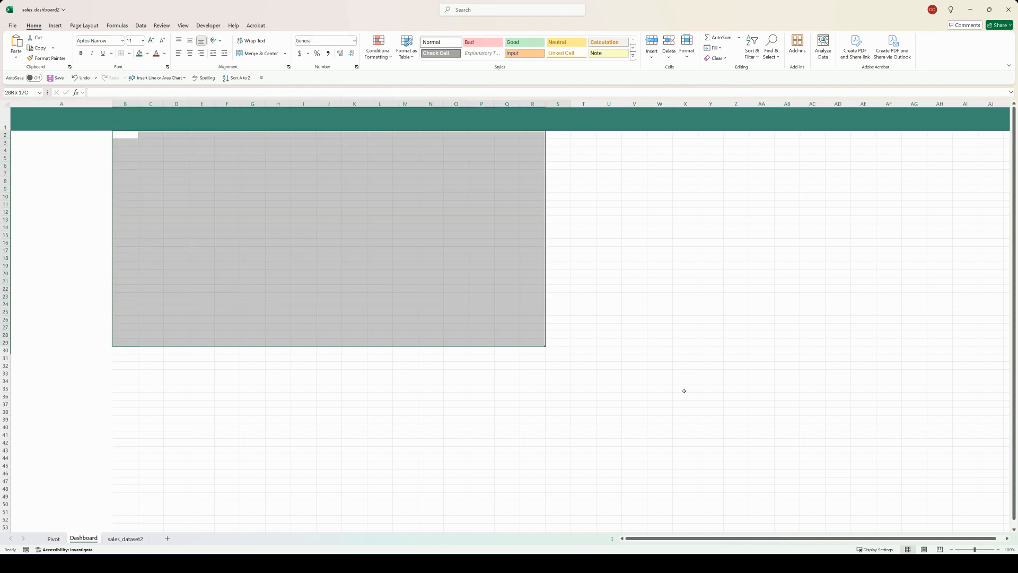
left_click_drag(887, 454, 978, 522)
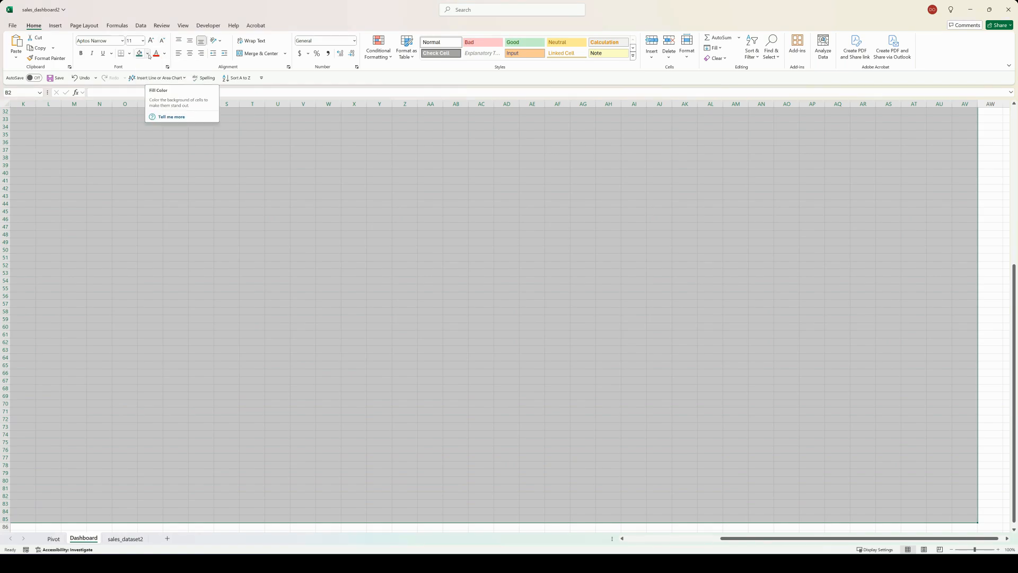
left_click(148, 54)
left_click(153, 74)
scroll(153, 205, "up", 10)
scroll(152, 205, "left", 3)
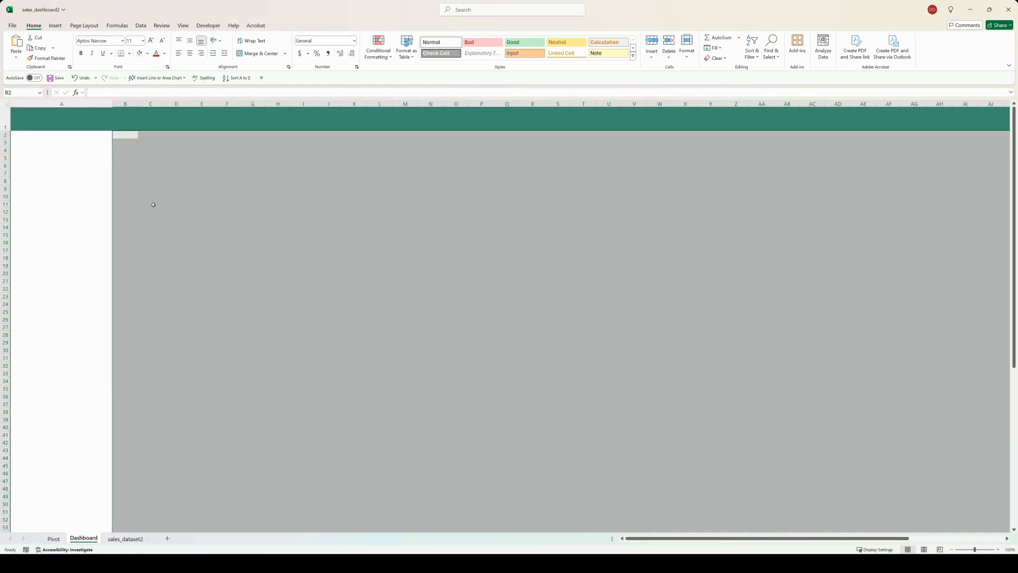
left_click(153, 205)
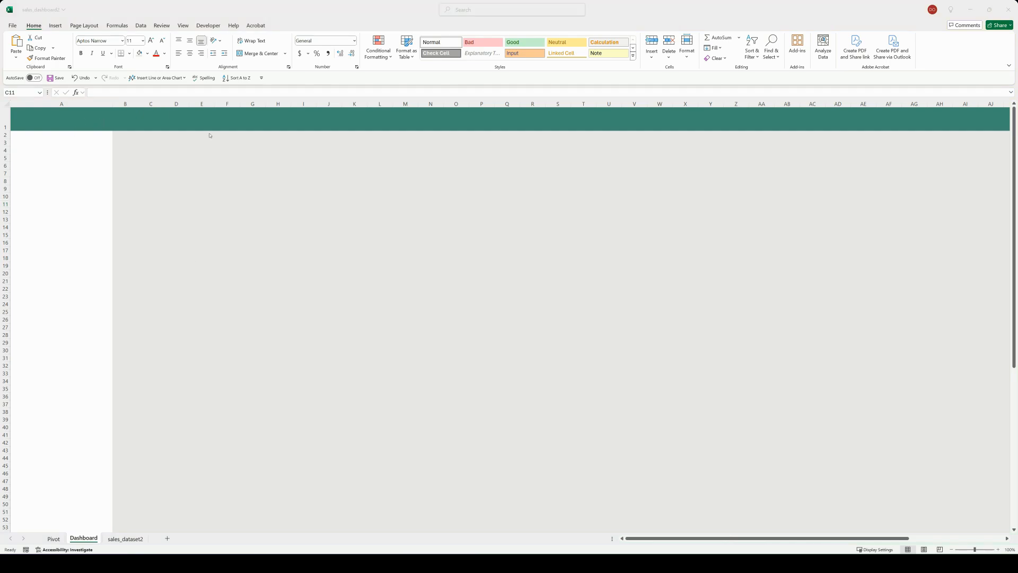
Step: Draw a rectangle shape about 2.18" high and 5.26" wide on the gray area near columns B to J
left_click(58, 26)
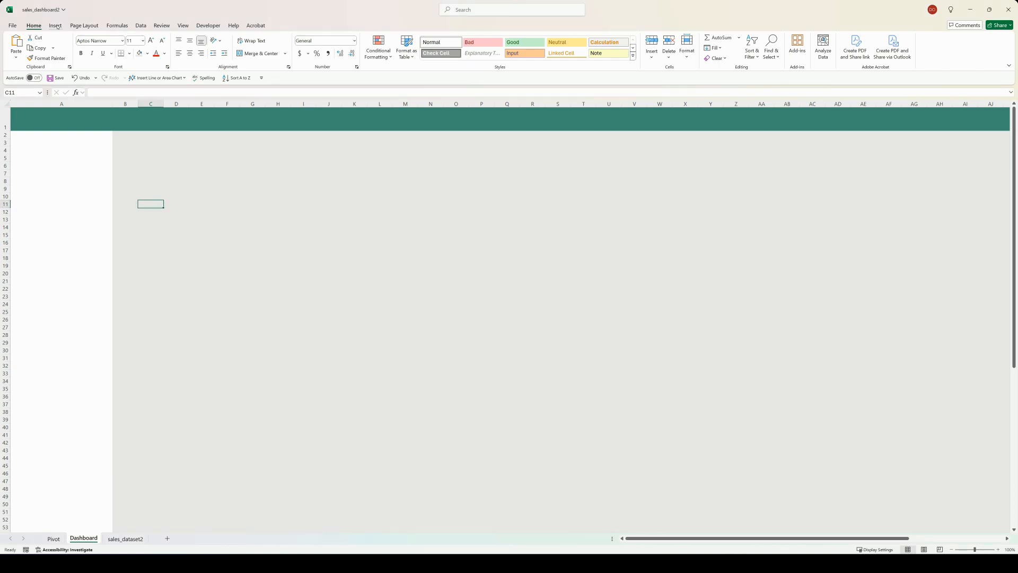
left_click(56, 25)
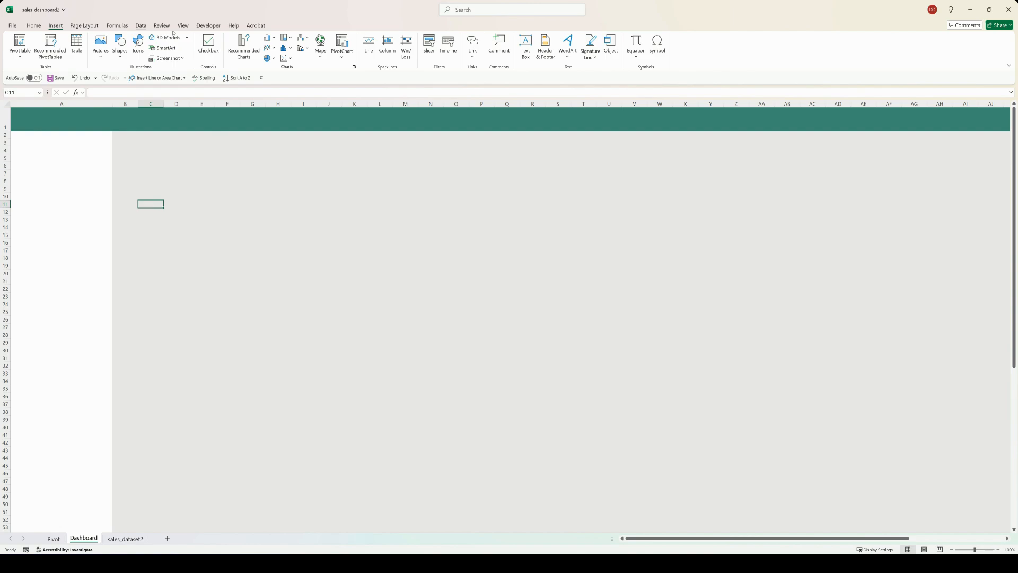
left_click(120, 46)
left_click(141, 80)
left_click_drag(158, 139, 360, 221)
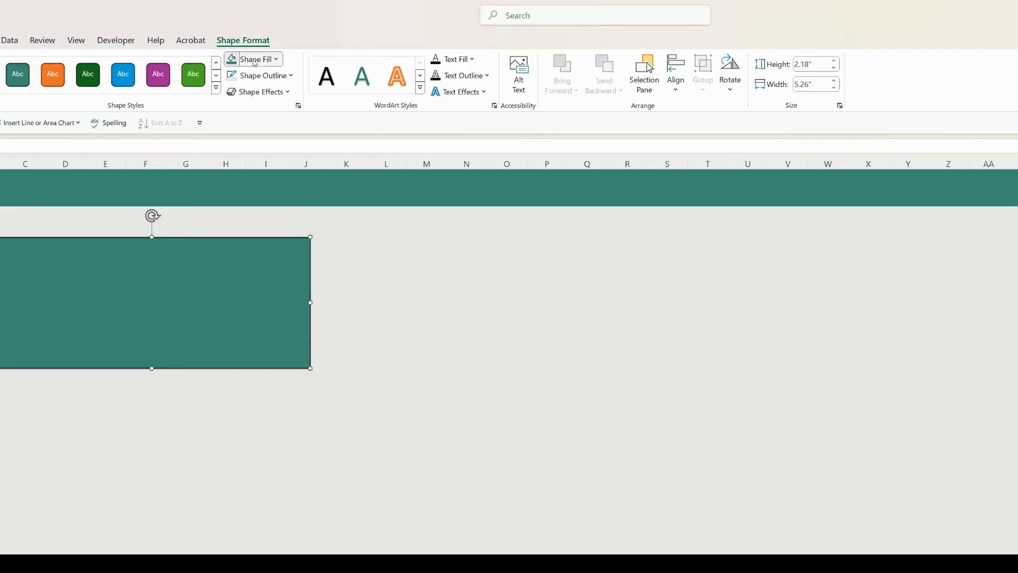
Step: Format the rectangle with white fill, no outline and the preset shape effect that adds a lower-right drop shadow
left_click(295, 37)
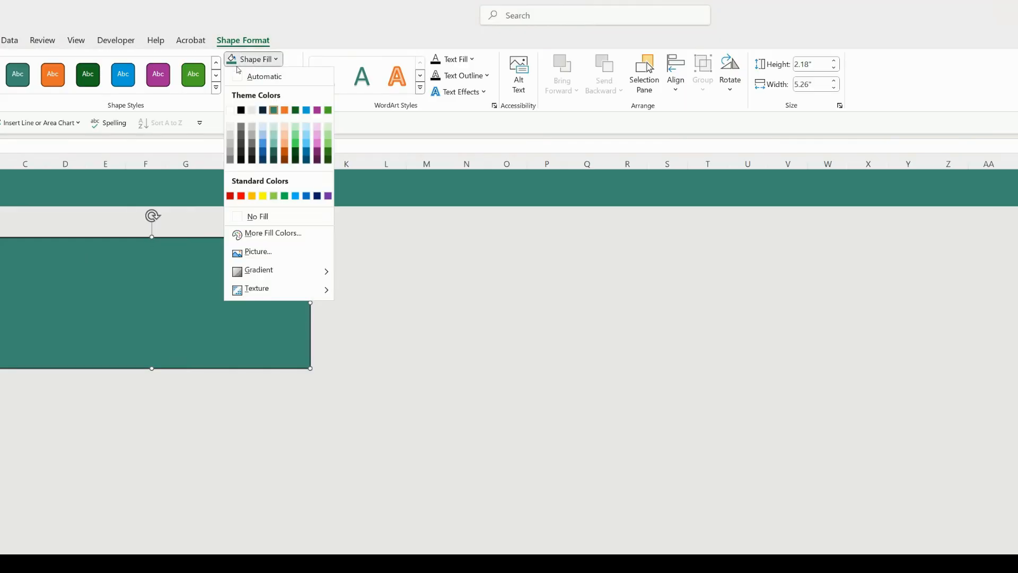
left_click(231, 111)
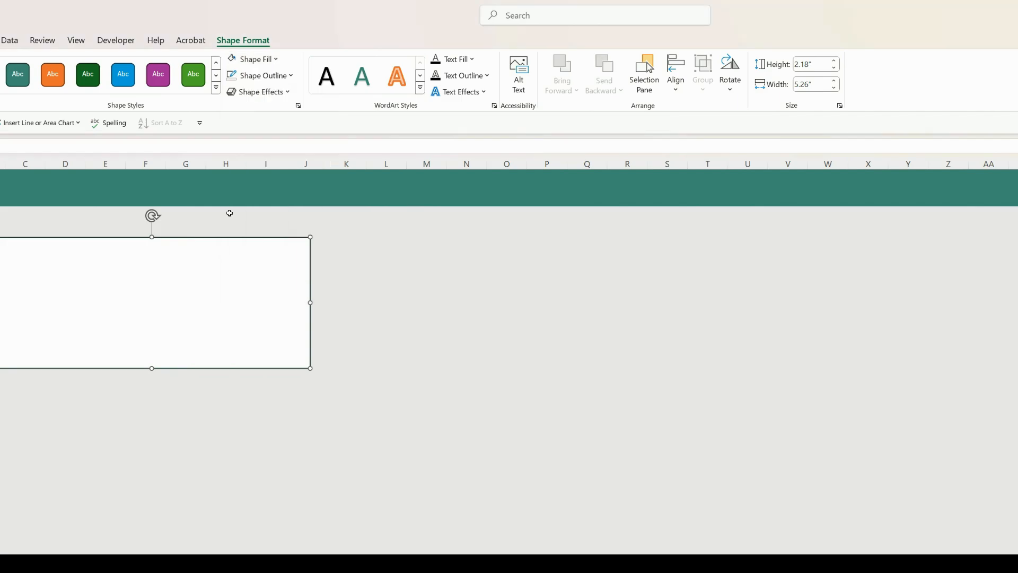
left_click(283, 78)
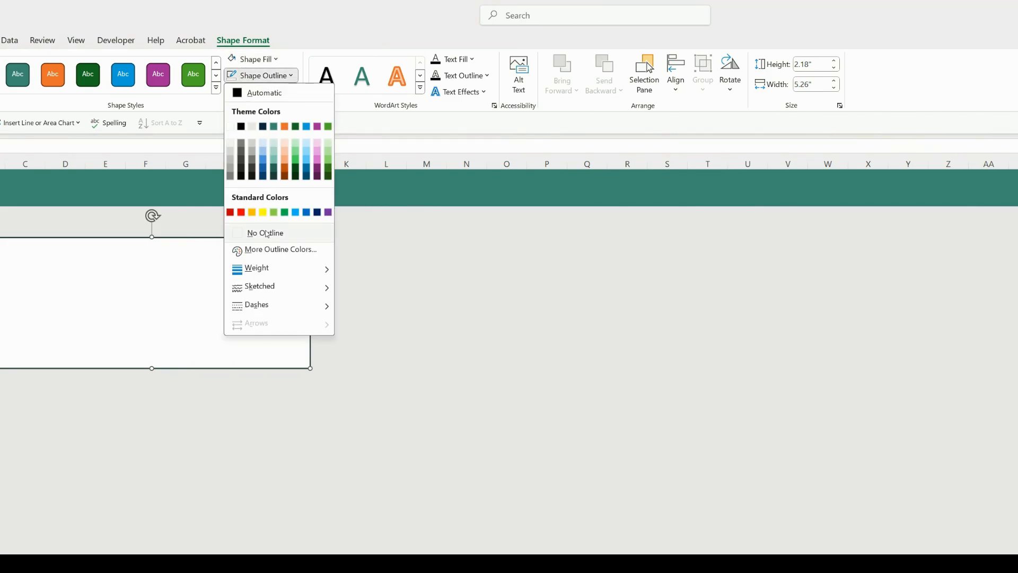
left_click(267, 234)
left_click(284, 94)
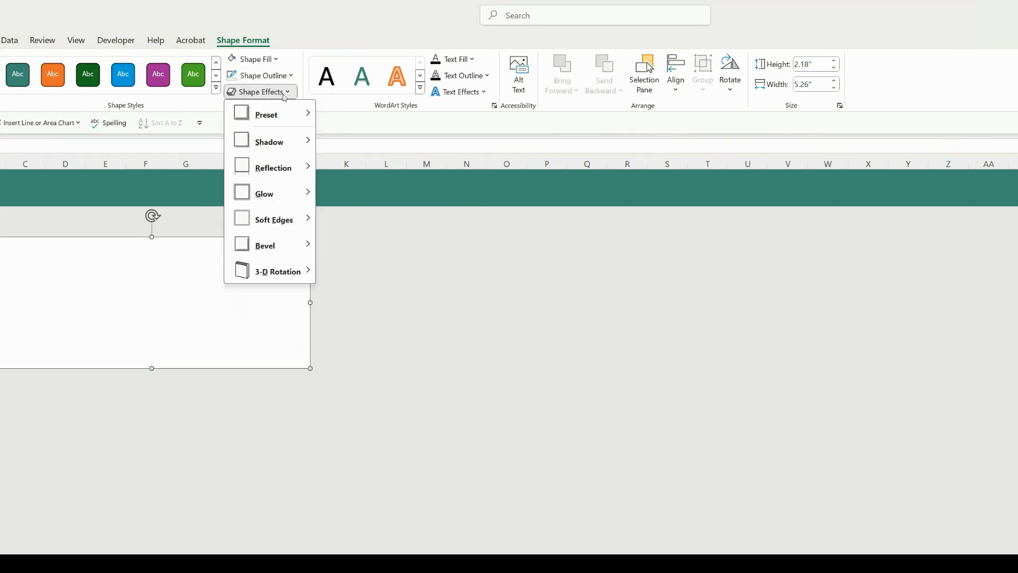
mouse_move(297, 111)
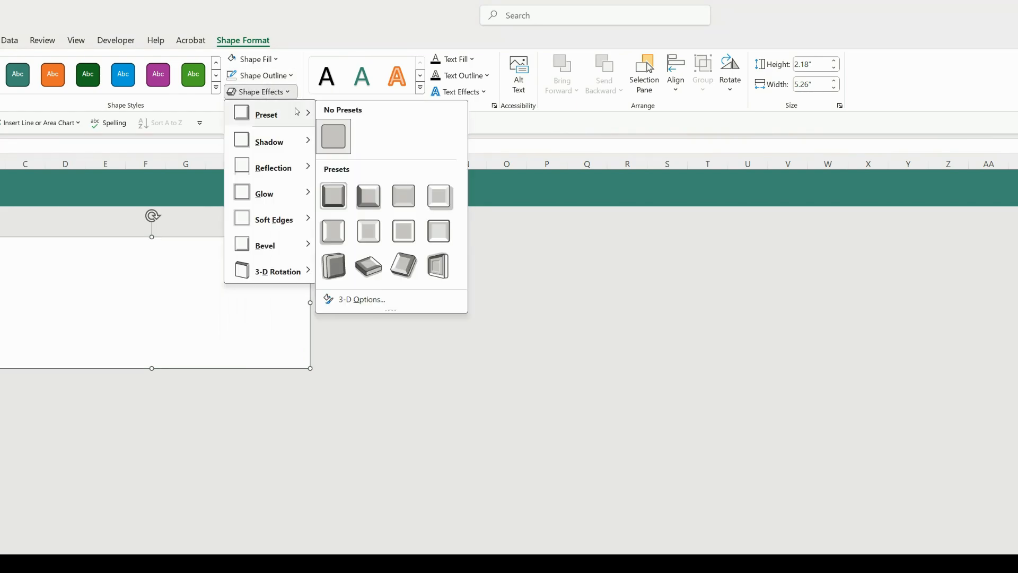
left_click(430, 192)
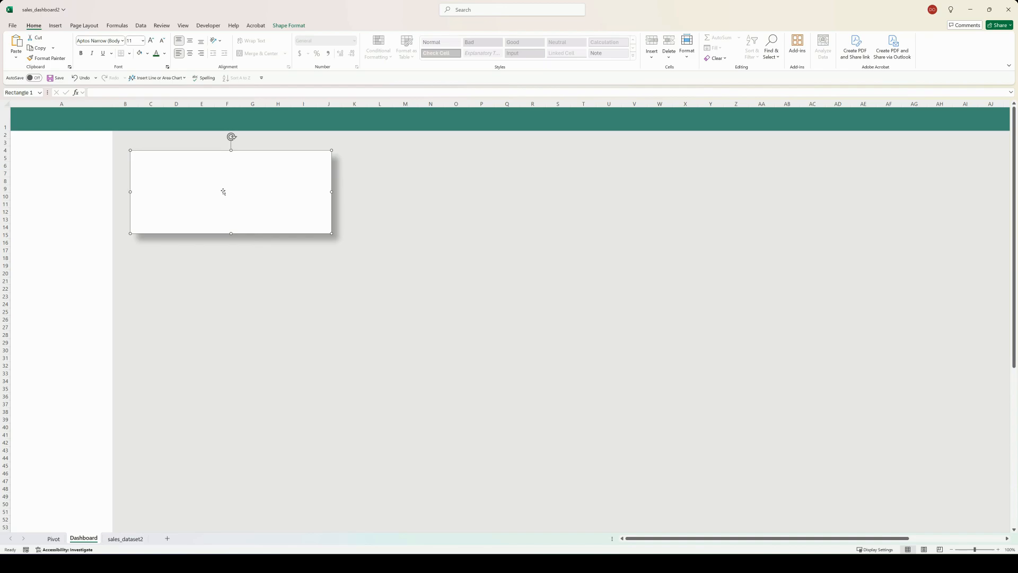
Step: Extend the white card to span rows 2 to 31 beside column A, and place a copy to its right from column K
left_click_drag(231, 233, 233, 324)
left_click_drag(247, 285, 233, 267)
left_click_drag(217, 307, 454, 318)
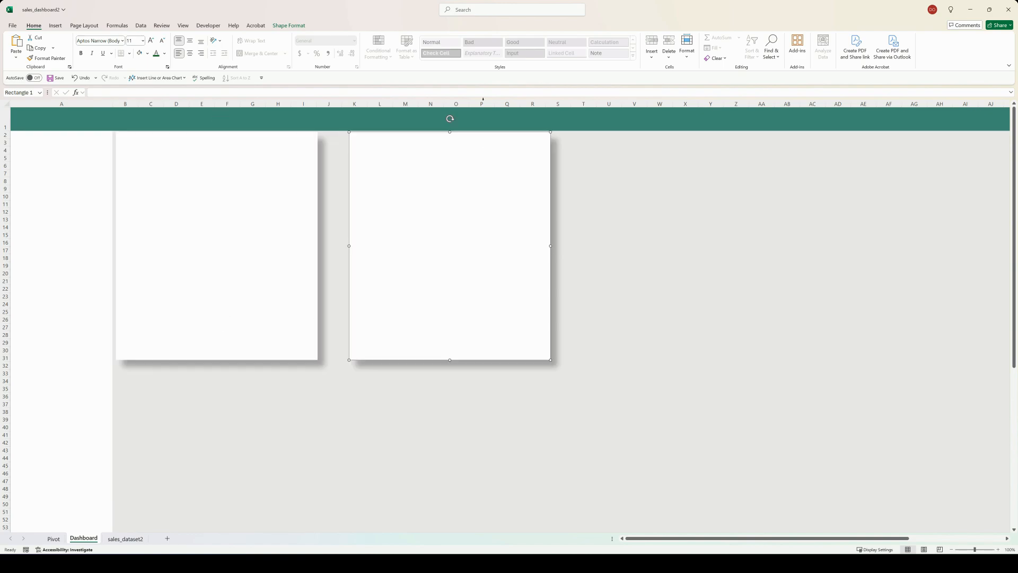
Step: Resize the copied card to cover rows 10 to 31 across columns K to W, and duplicate it across columns X to AI
left_click_drag(450, 133, 450, 192)
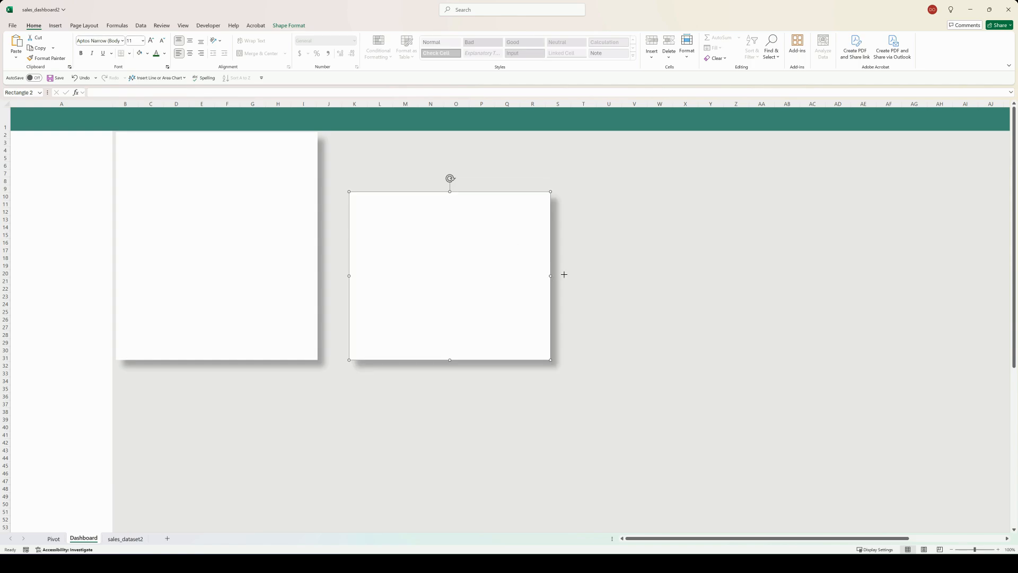
left_click_drag(550, 275, 663, 276)
left_click_drag(604, 263, 939, 263, "ctrl")
Step: Copy the wide card into the lower area and fit one copy below the tall card, across columns B to I from row 33
left_click_drag(575, 304, 461, 481, "ctrl+shift")
left_click(642, 407)
left_click_drag(587, 442, 310, 458)
left_click_drag(260, 434, 259, 388)
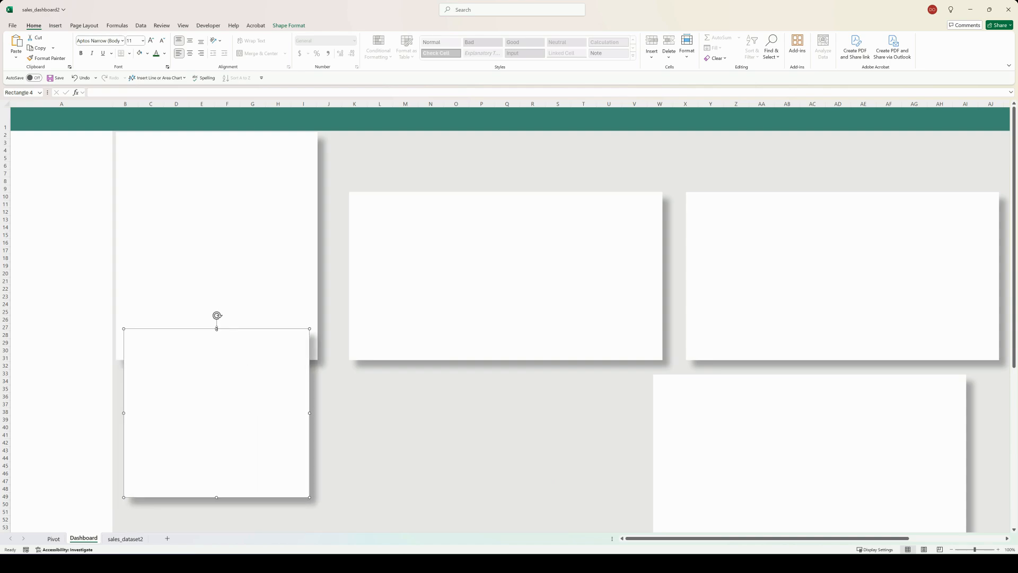
left_click_drag(216, 328, 220, 400)
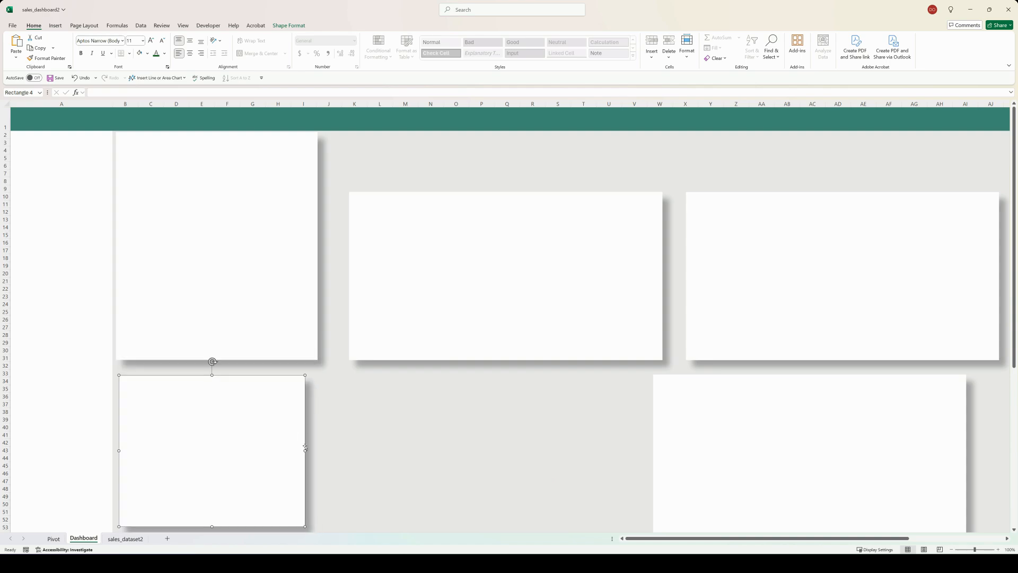
left_click_drag(305, 448, 318, 451)
Step: Move the spare lower card under the middle wide card from row 33, narrow it, and make several copies for the remaining spaces
left_click_drag(694, 428, 402, 416)
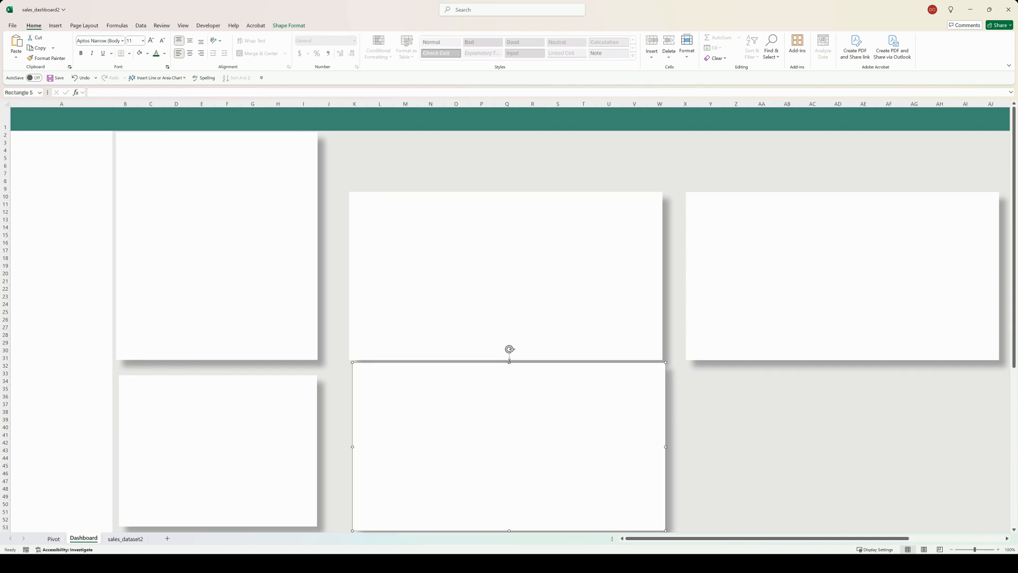
left_click_drag(509, 362, 511, 373)
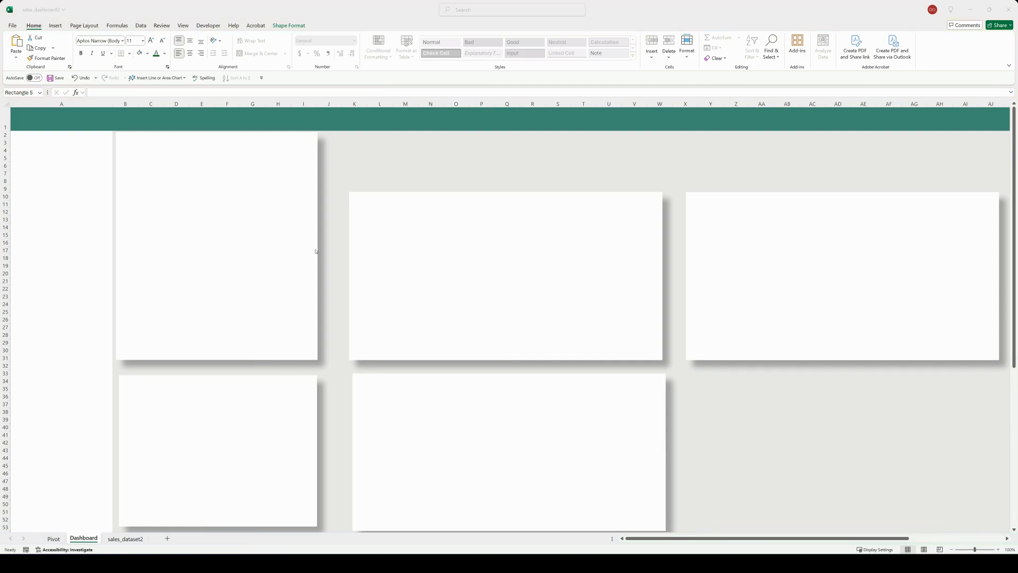
left_click_drag(666, 454, 960, 472)
left_click_drag(643, 457, 524, 284)
left_click(710, 373)
left_click_drag(819, 315, 672, 489)
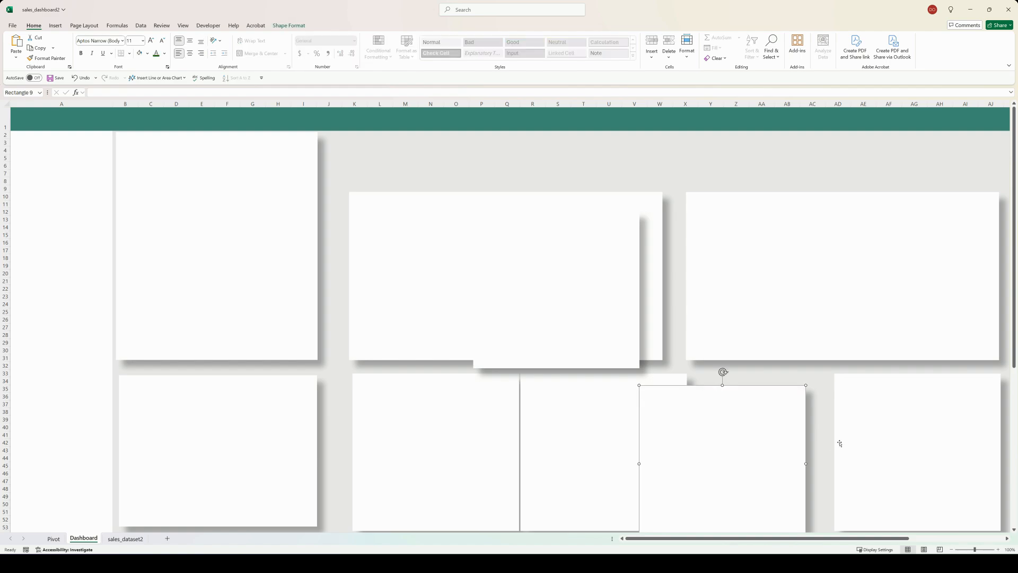
Step: Resize and position the two rightmost bottom-row cards to cover columns X to AC and AE to AJ
left_click(841, 445)
left_click_drag(834, 452, 864, 450)
left_click_drag(780, 476, 839, 457)
Step: Turn the spare card into a short KPI card spanning rows 2 to 8 and duplicate it into a row of four
left_click_drag(539, 326, 432, 158)
left_click_drag(445, 218, 926, 139)
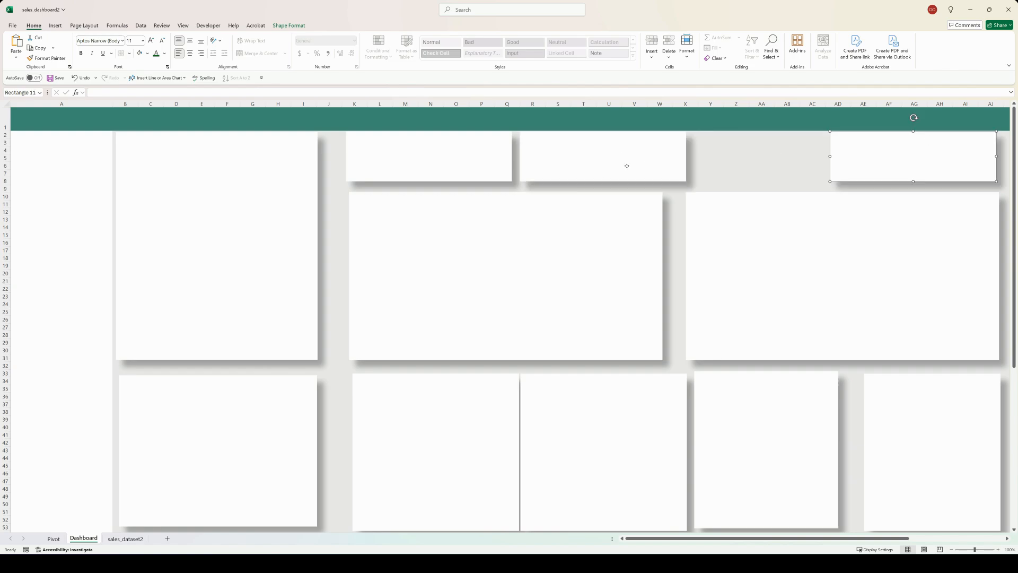
left_click_drag(758, 148, 767, 150)
left_click(778, 180)
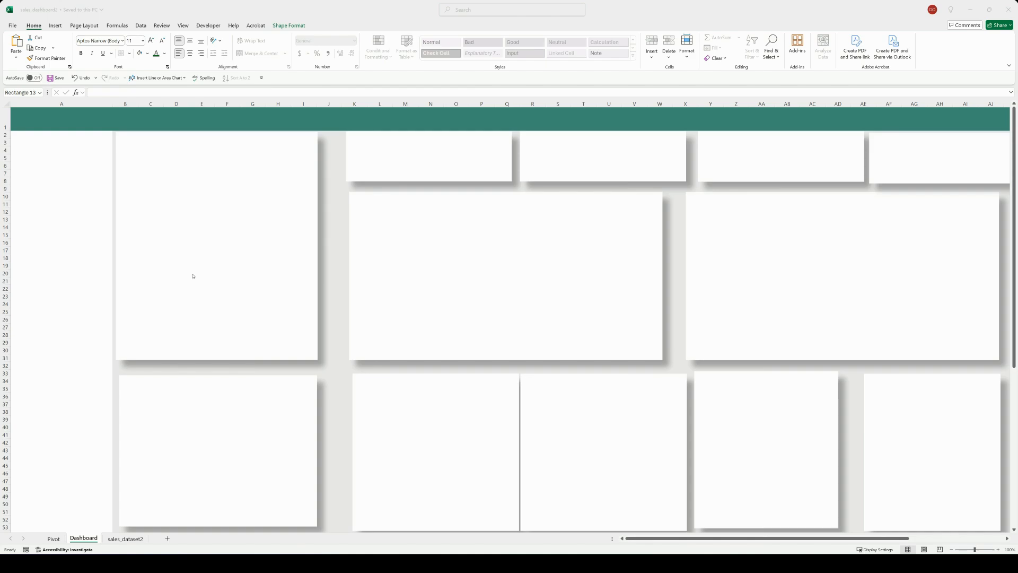
Step: Shift the first KPI card, the middle wide card and the card below it closer to the tall card and align them
left_click_drag(371, 218, 359, 218)
left_click_drag(378, 155, 367, 155)
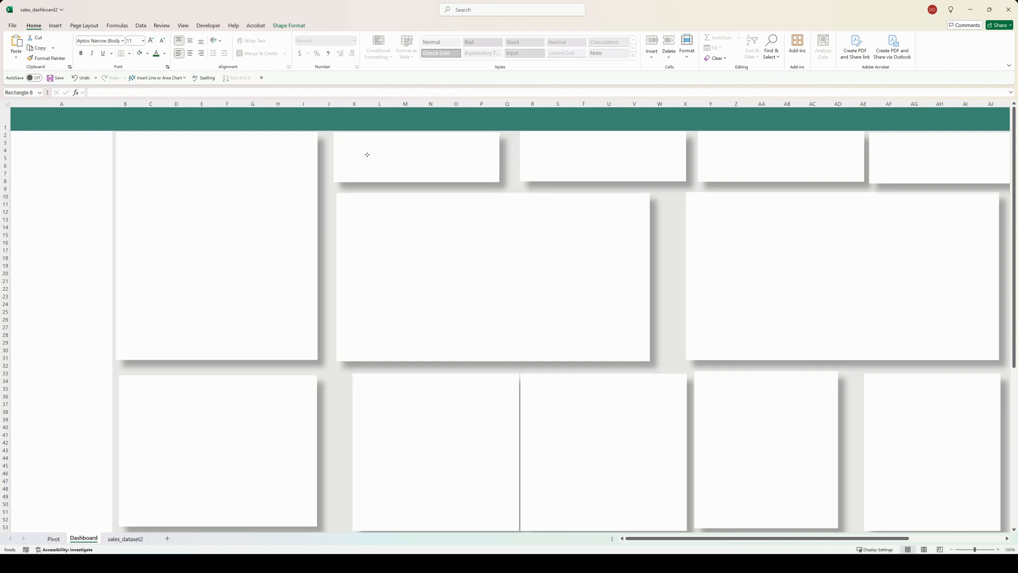
left_click(273, 165)
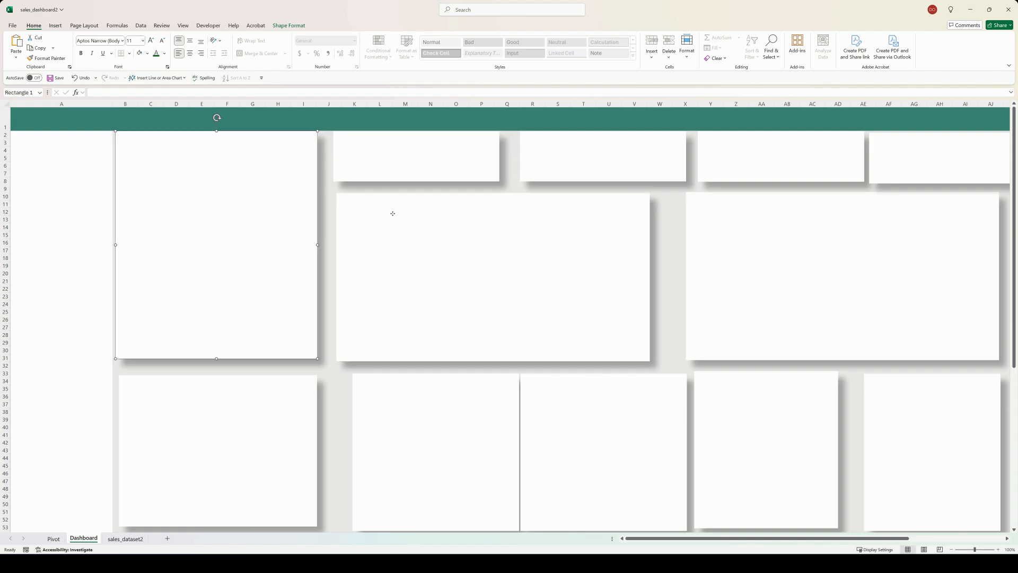
left_click_drag(393, 213, 391, 213)
left_click_drag(492, 362, 489, 358)
left_click_drag(471, 407, 454, 406)
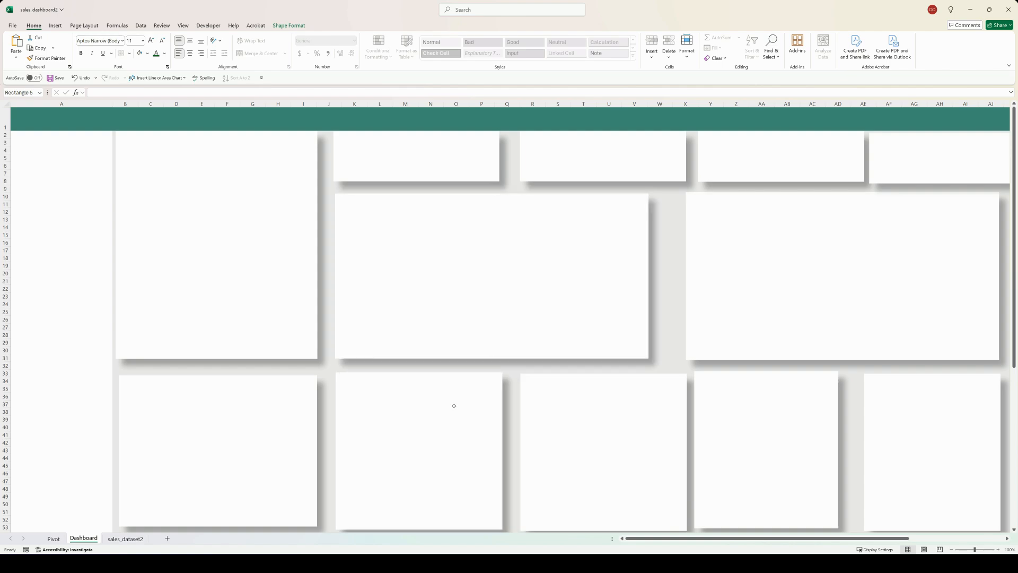
Step: Align the lower card beside column A with the tall card above it and widen it to match
left_click(275, 422)
left_click_drag(275, 422, 272, 423)
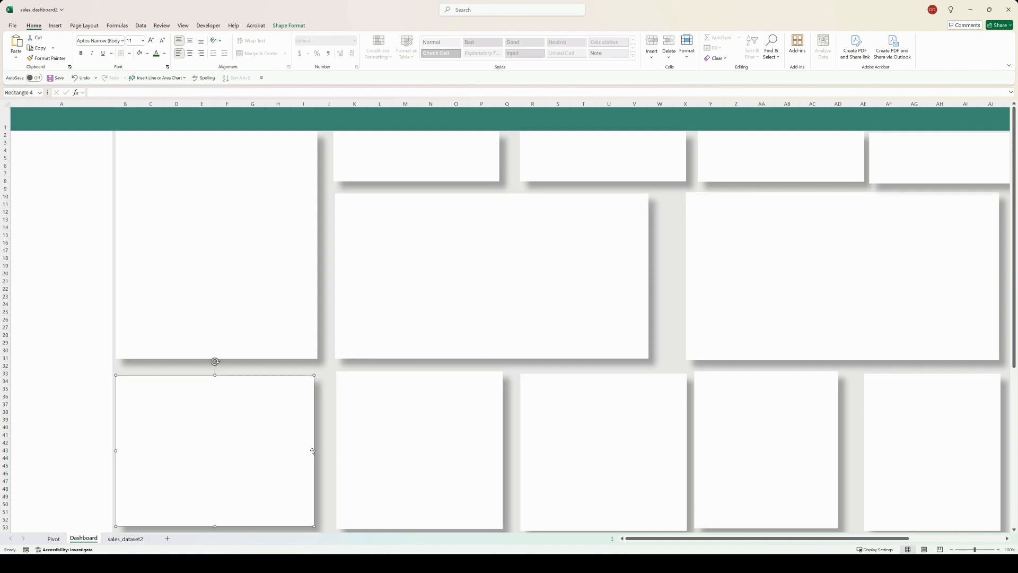
left_click_drag(312, 450, 319, 450)
left_click(200, 273)
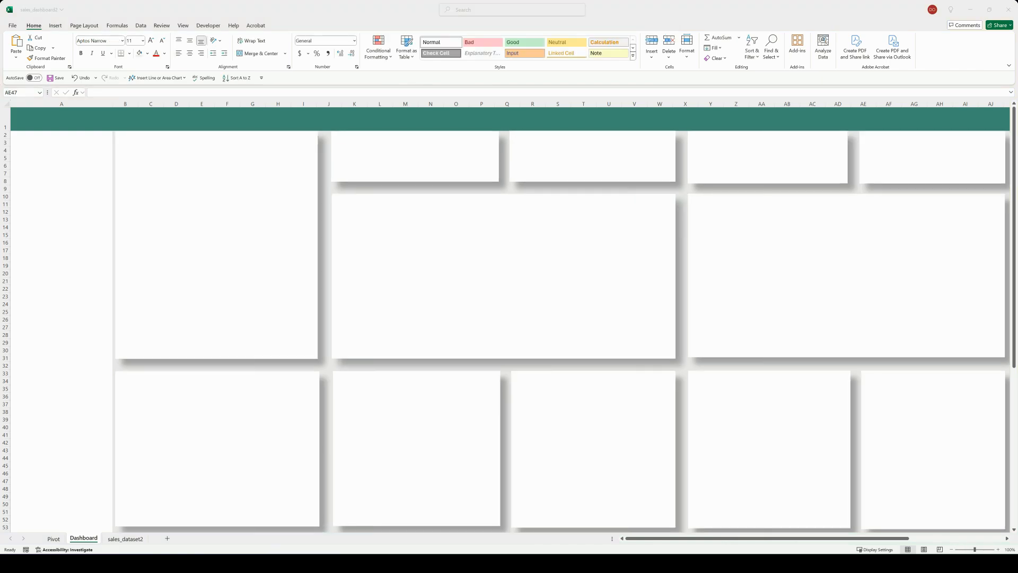
Step: Insert a text box in the row 1 header from column A to G reading "Analytiks Interactive Sales Dashboard"
key("ctrl+z")
left_click(55, 25)
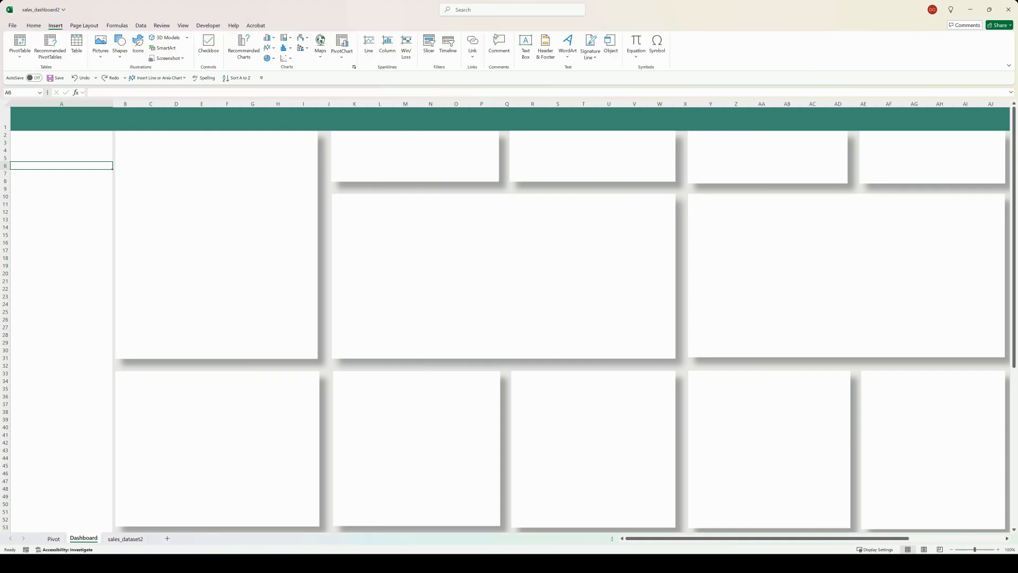
left_click(525, 47)
left_click_drag(72, 109, 253, 126)
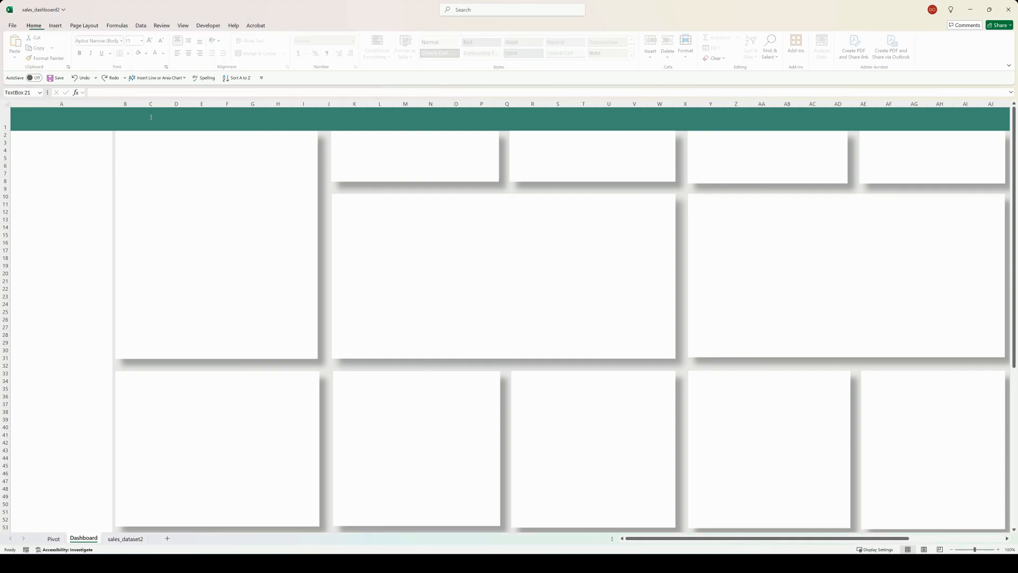
type("Analytiks Interactive Sales Dashboard")
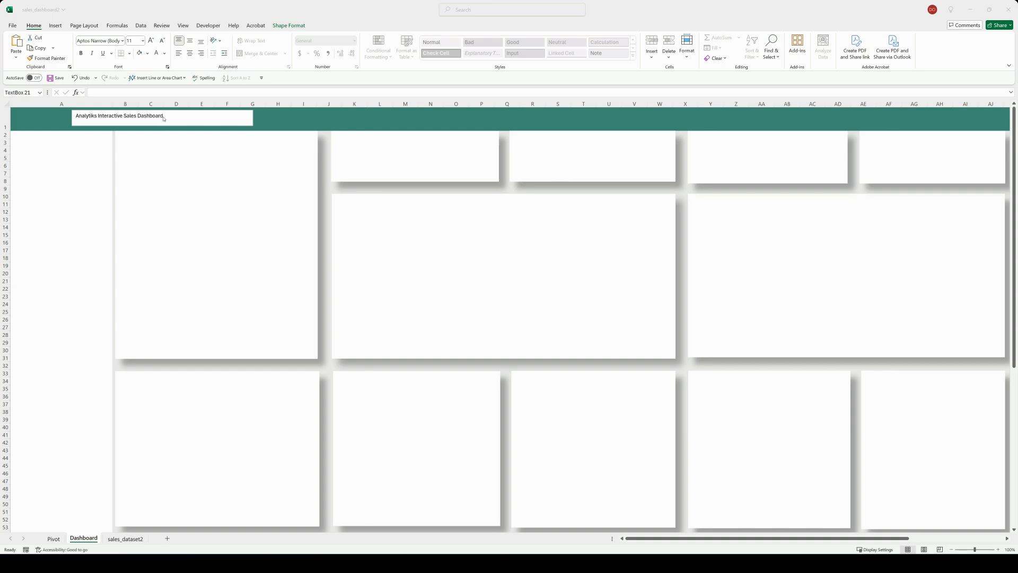
Step: Set the dashboard title text to size 28, bold and vertically middle-aligned
left_click_drag(164, 116, 75, 116)
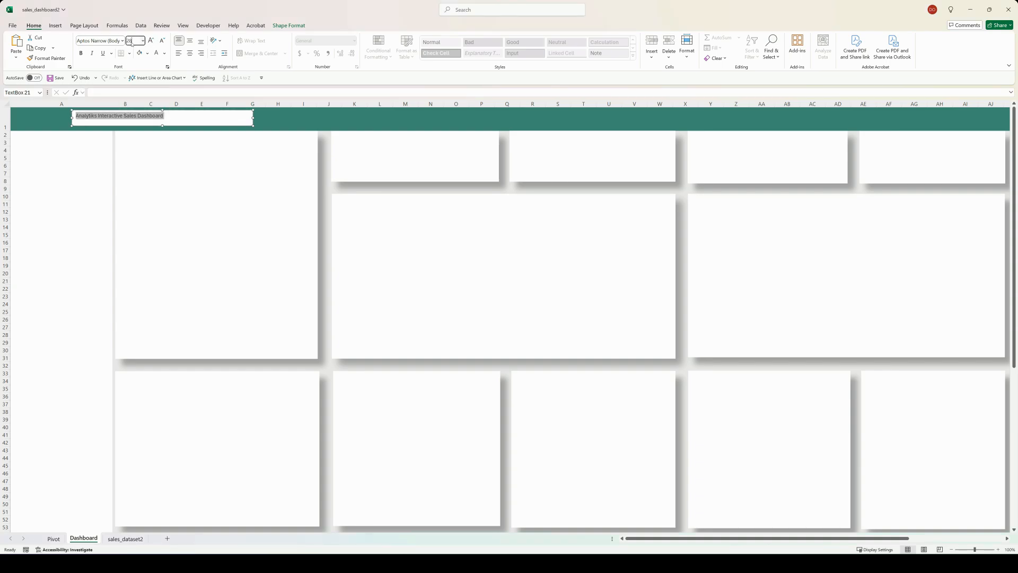
key("Return")
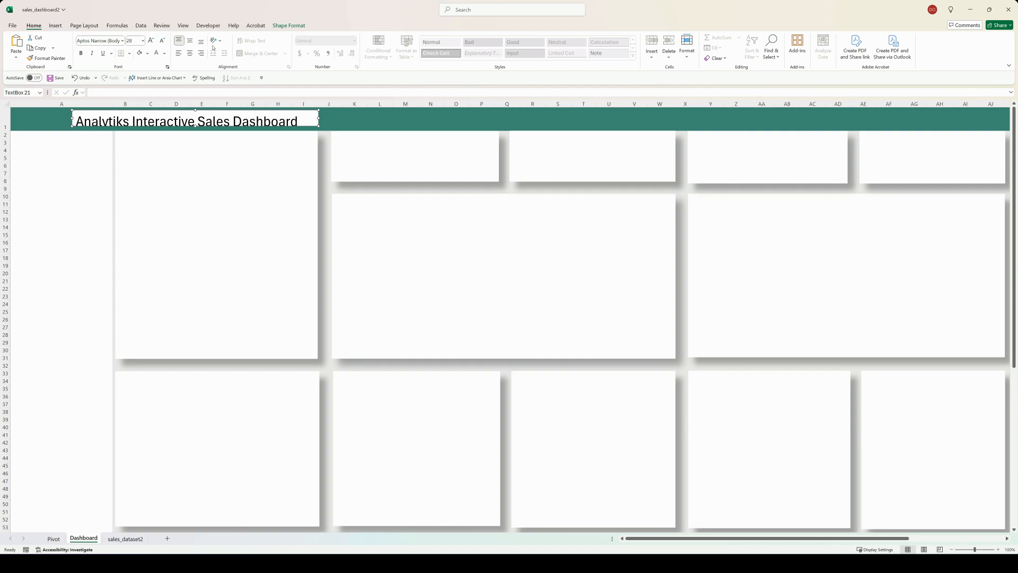
left_click(189, 41)
left_click(83, 54)
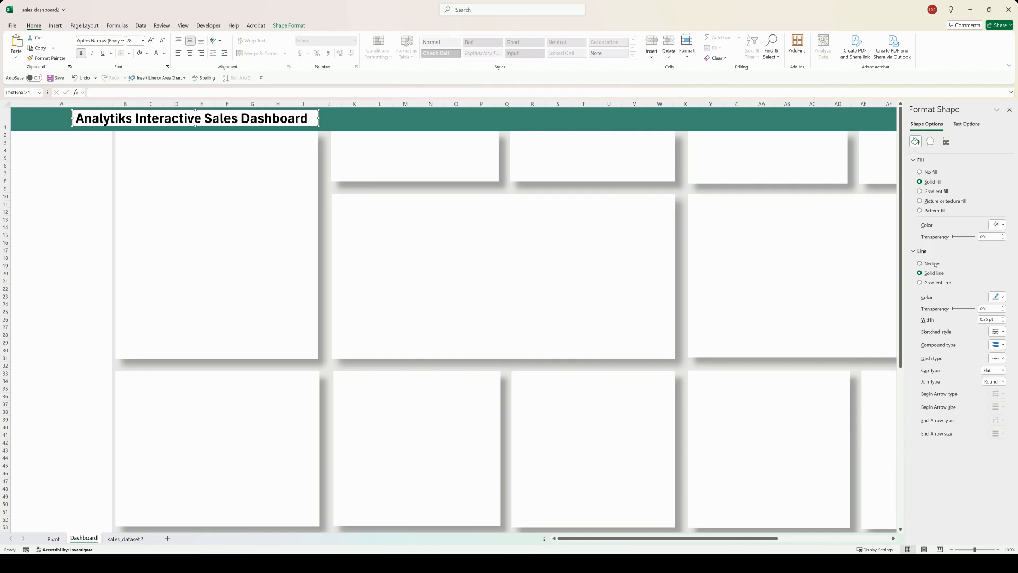
Step: Remove the fill and outline from the dashboard title text box and make its text white
left_click(929, 173)
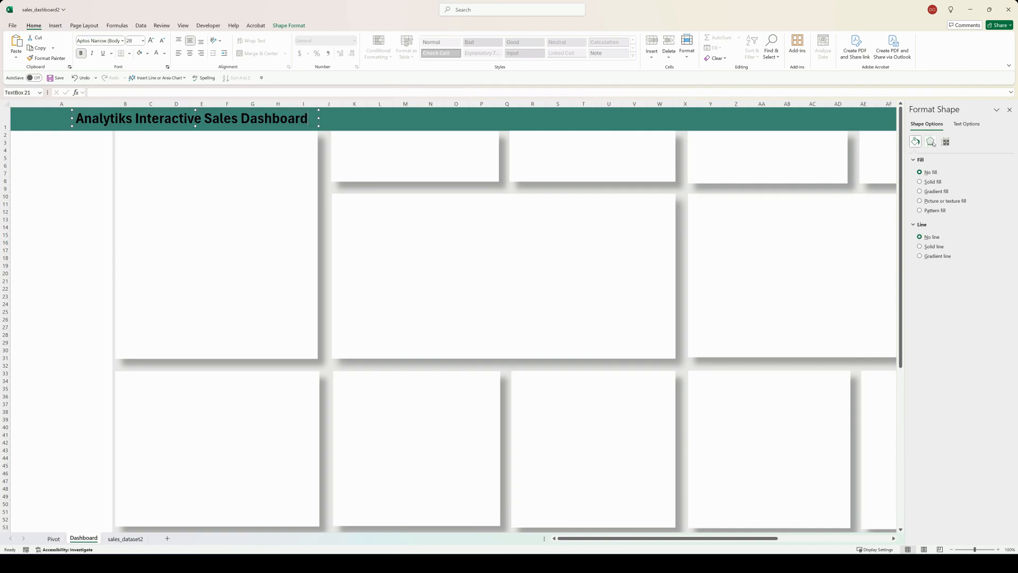
left_click(966, 124)
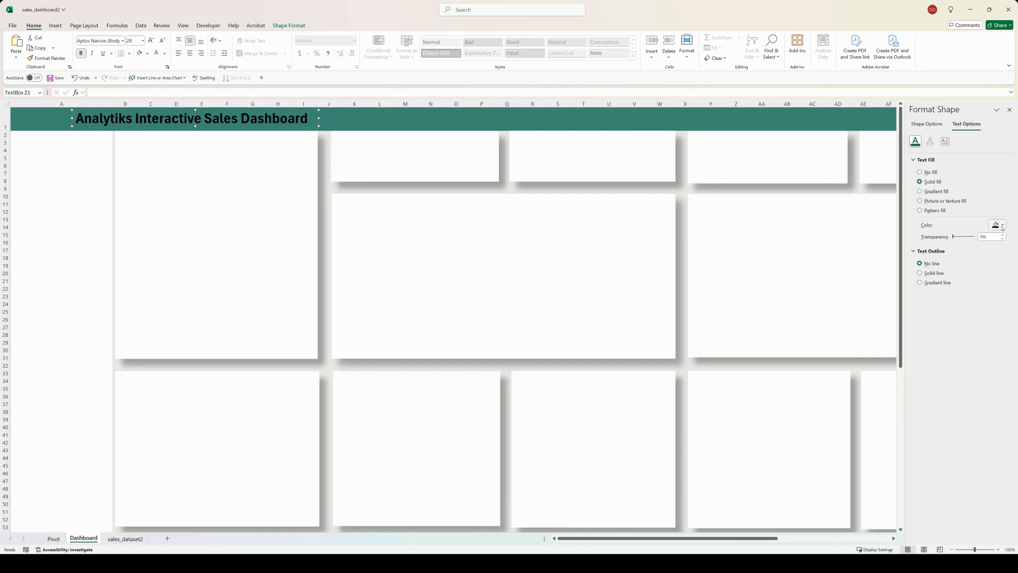
left_click(1002, 226)
left_click(953, 249)
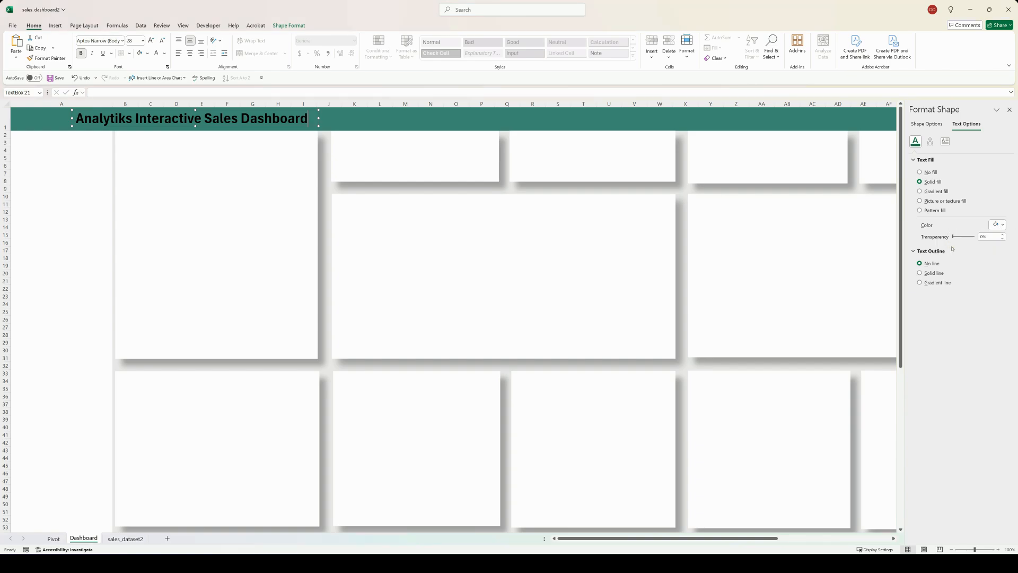
left_click(1009, 109)
left_click_drag(309, 118, 75, 118)
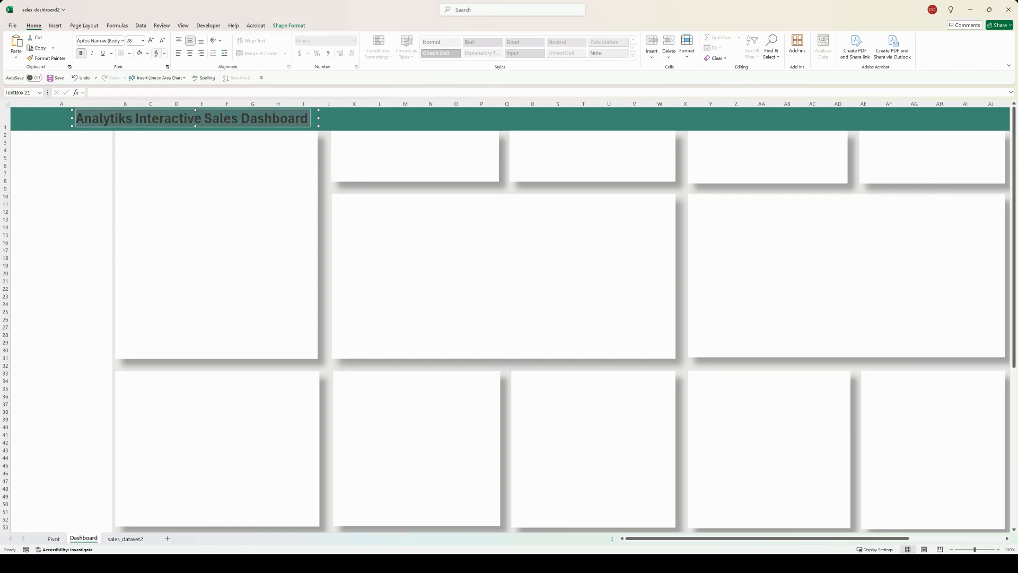
left_click(155, 54)
left_click(354, 119)
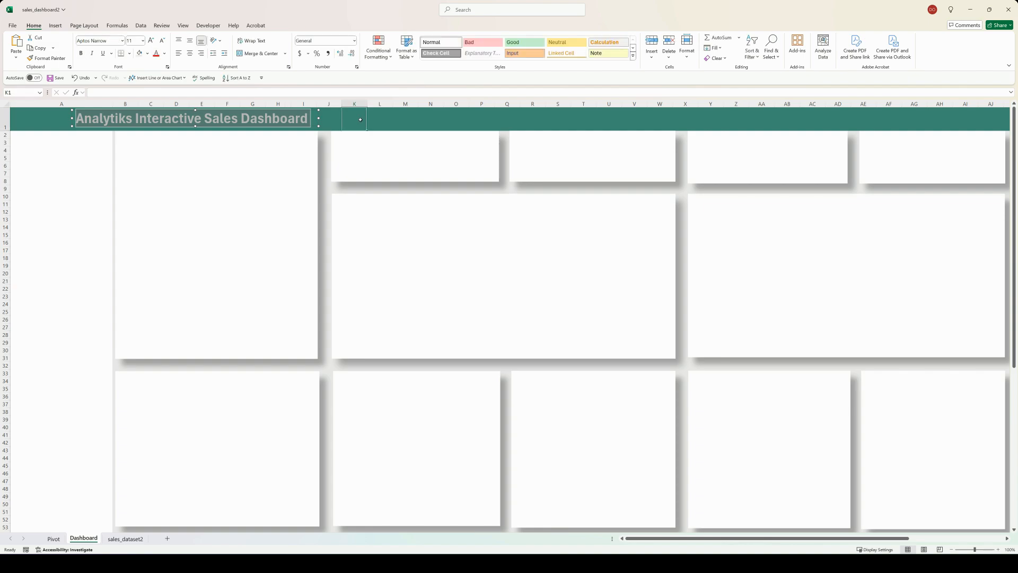
Step: Insert a solid bar chart icon found with the search "data", shrink it to 0.67" and place it at the start of the row 1 header
left_click(53, 26)
left_click(137, 45)
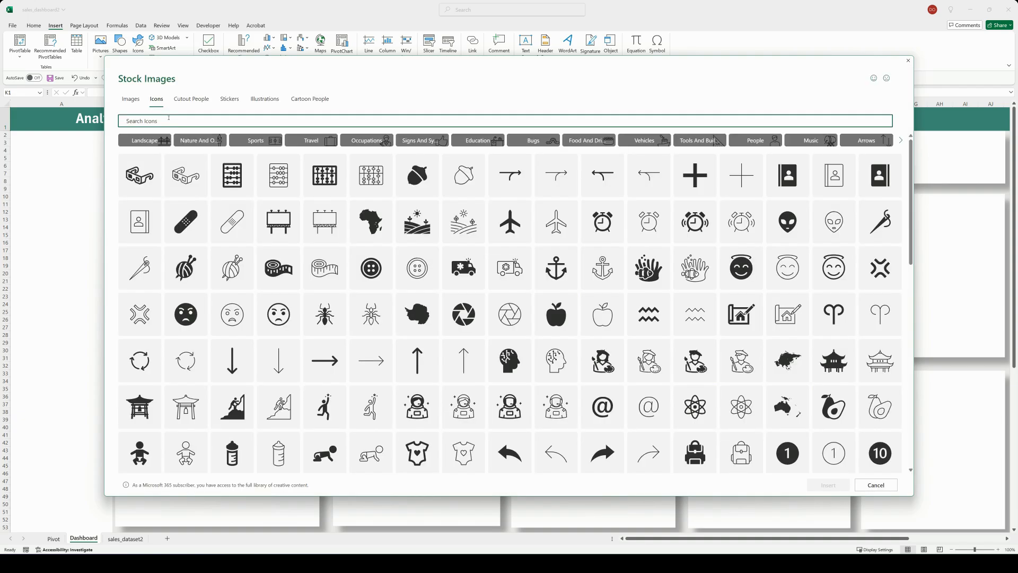
left_click(169, 118)
type("data")
left_click(556, 202)
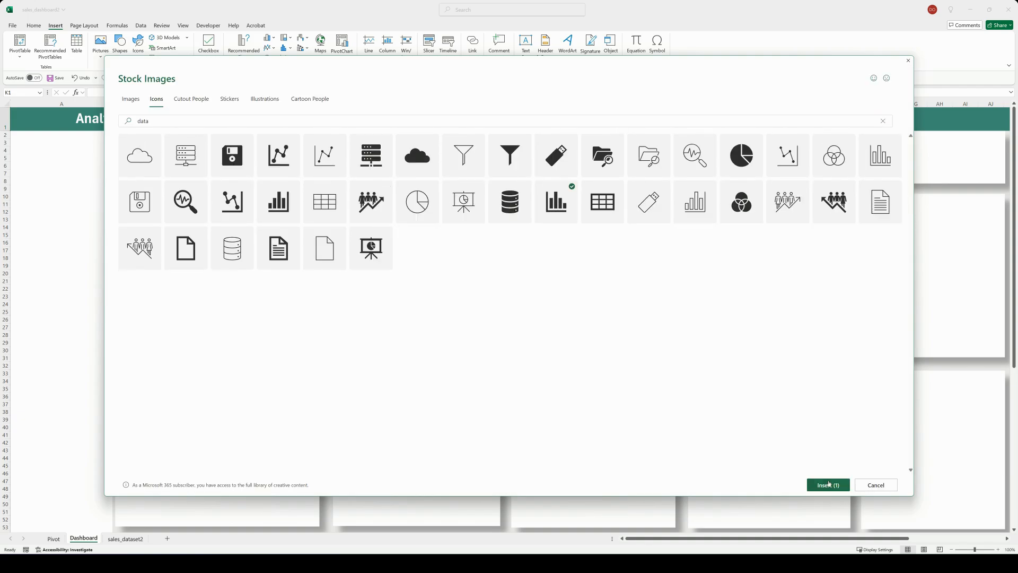
left_click(827, 484)
left_click_drag(335, 126, 77, 167)
left_click_drag(65, 149, 26, 114)
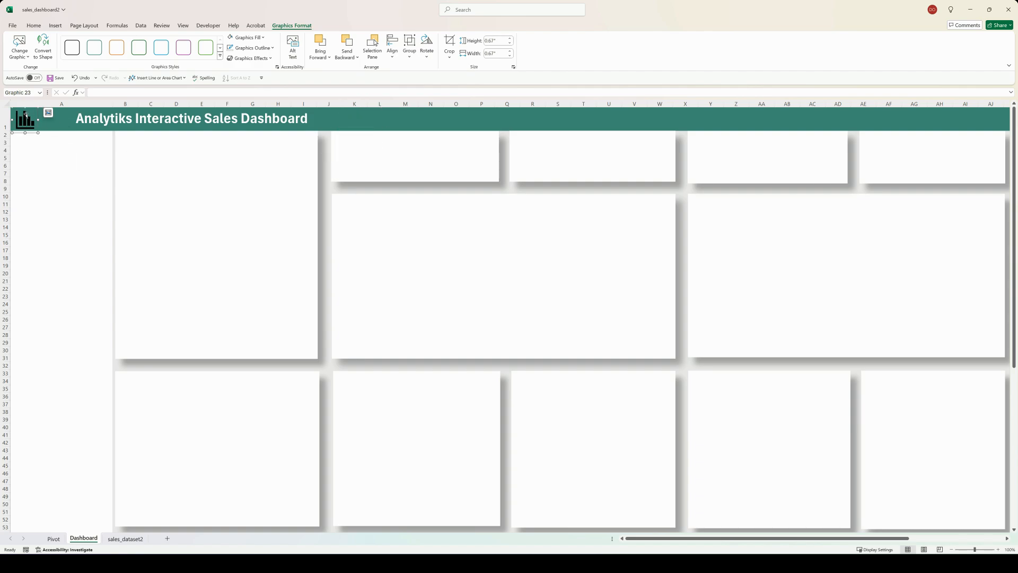
Step: Fill the bar chart icon in the header with white
right_click(27, 113)
left_click(59, 312)
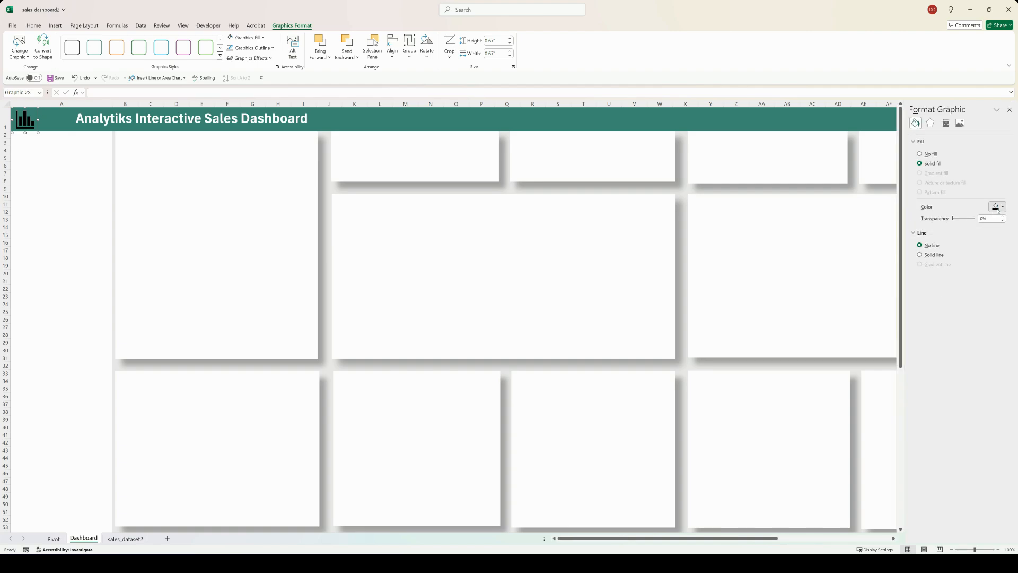
left_click(1002, 207)
left_click(952, 227)
Step: Move the dashboard title text box right beside the header icon
left_click(214, 120)
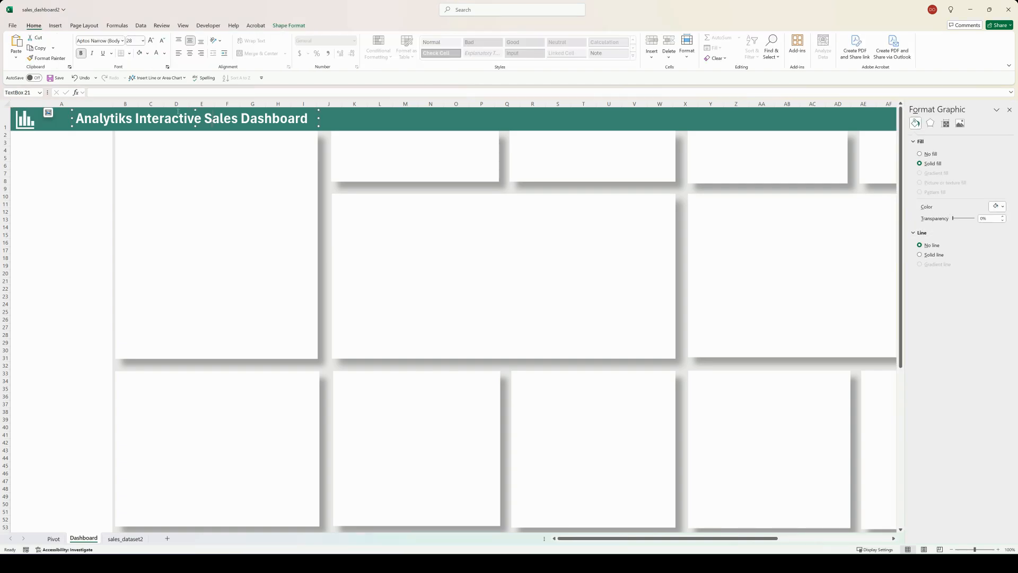
left_click_drag(178, 111, 141, 112)
left_click(70, 180)
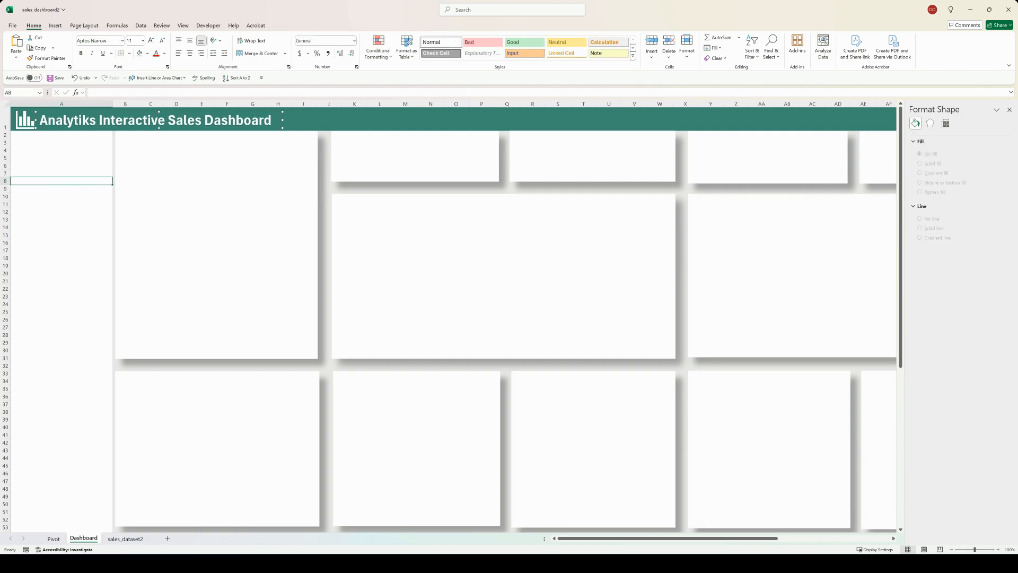
Step: Duplicate the dashboard title text box and place the copy at the far end of the row 1 header, over columns AA to AJ
left_click(159, 119)
left_click_drag(148, 114, 619, 114)
left_click(1009, 110)
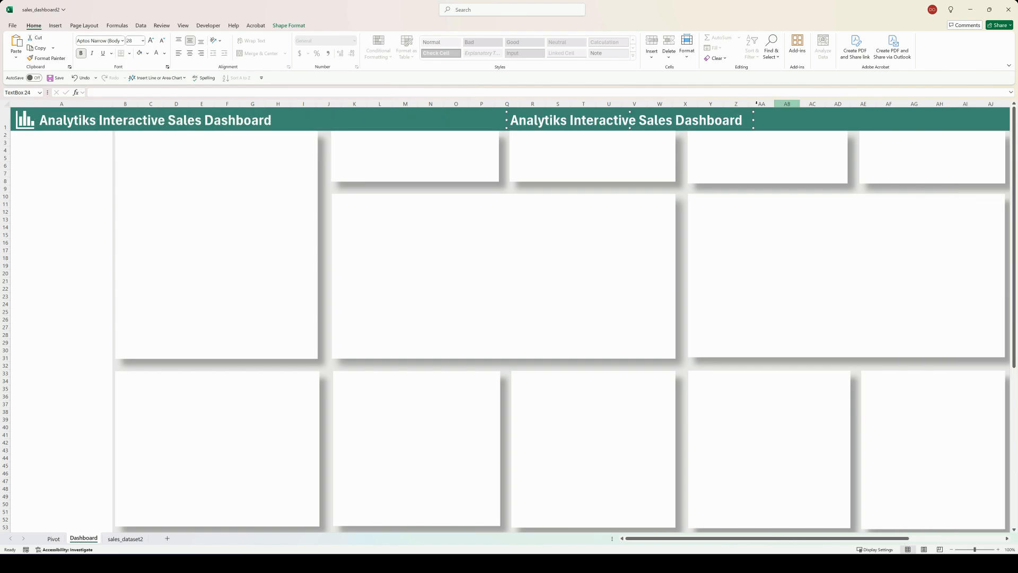
left_click_drag(690, 113, 949, 112)
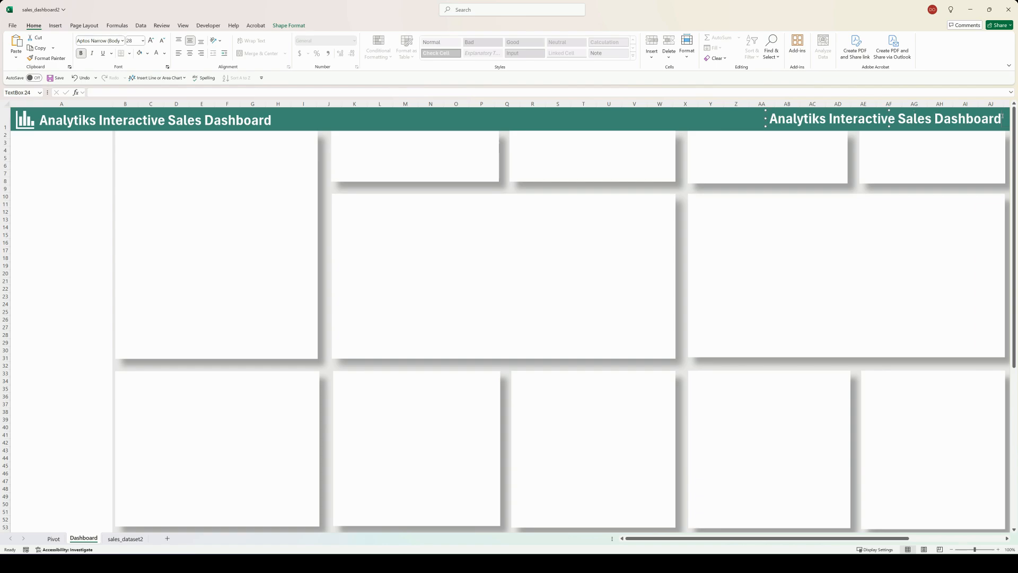
Step: Replace the duplicated title's text with "Last Update:"
key("BackSpace")
key("BackSpace")
key("BackSpace")
key("BackSpace")
key("BackSpace")
key("BackSpace")
key("BackSpace")
key("BackSpace")
key("BackSpace")
key("BackSpace")
key("BackSpace")
key("BackSpace")
key("BackSpace")
key("BackSpace")
key("BackSpace")
key("BackSpace")
key("BackSpace")
key("BackSpace")
key("BackSpace")
key("BackSpace")
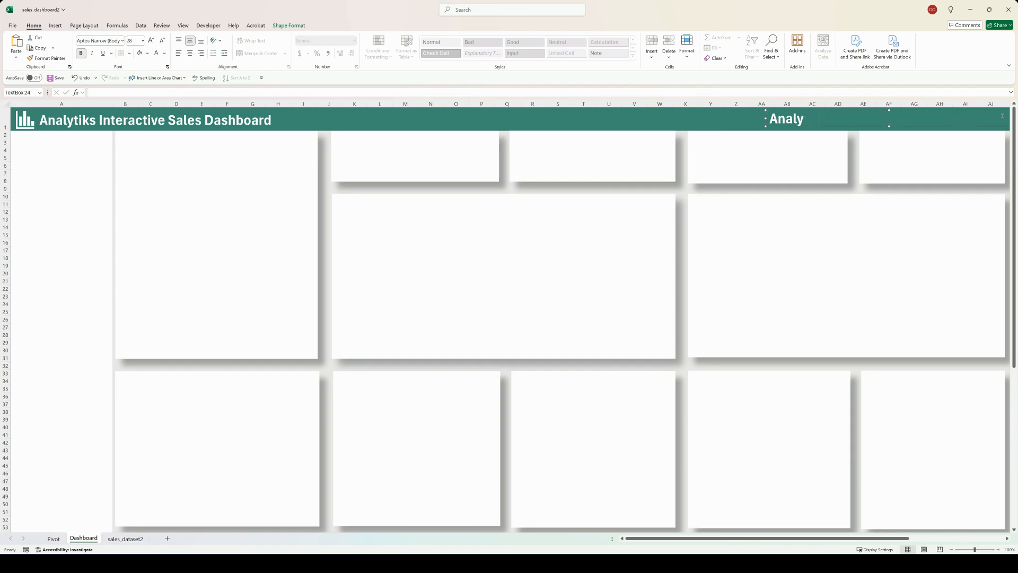
type("Last Update")
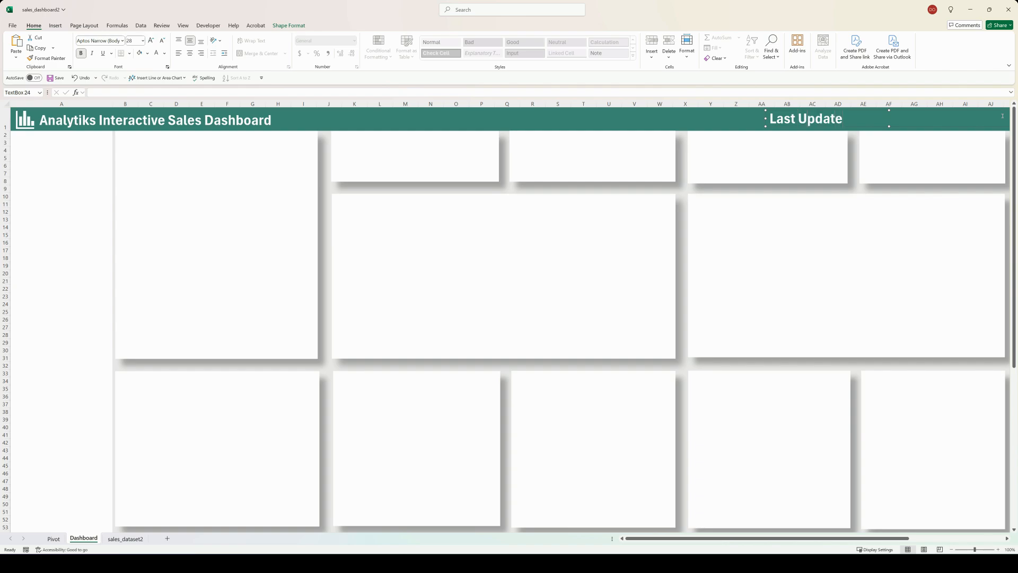
type(":")
Step: Reduce the "Last Update:" text to size 18 and shift its text box further toward the end of the header
left_click_drag(870, 119, 770, 119)
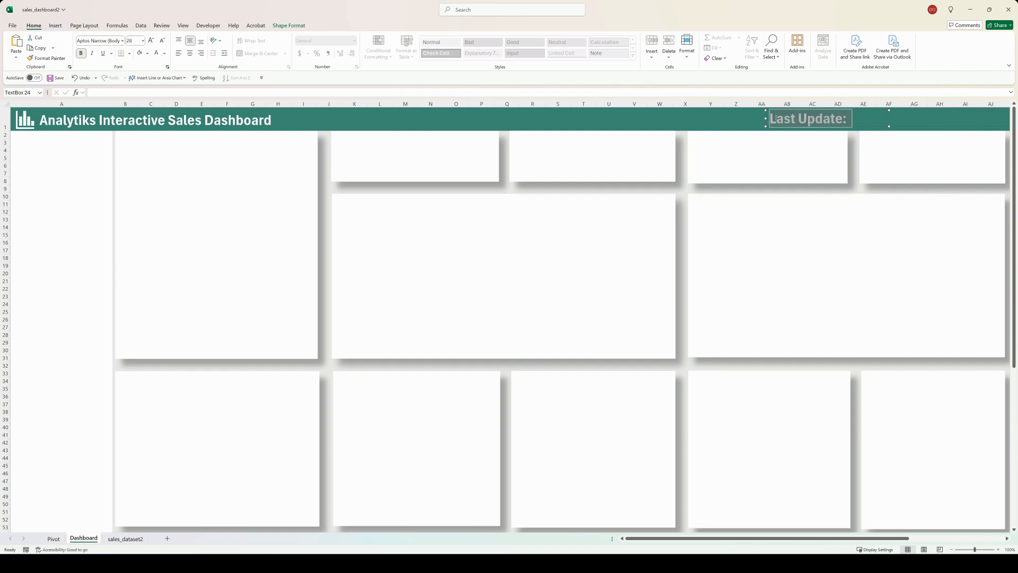
left_click(162, 41)
left_click(162, 41)
left_click(162, 41)
left_click(162, 41)
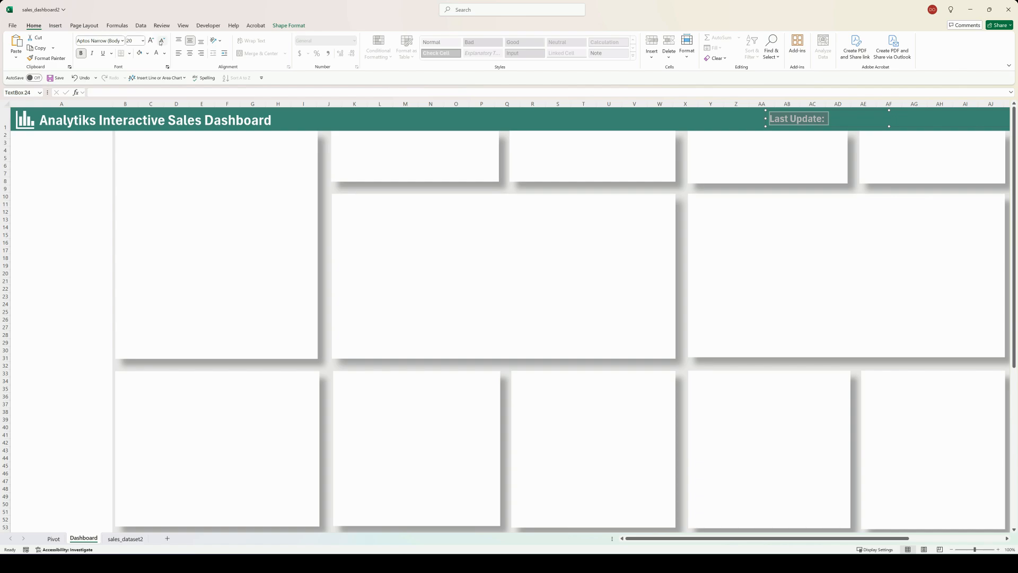
left_click(162, 41)
left_click_drag(820, 110, 906, 111)
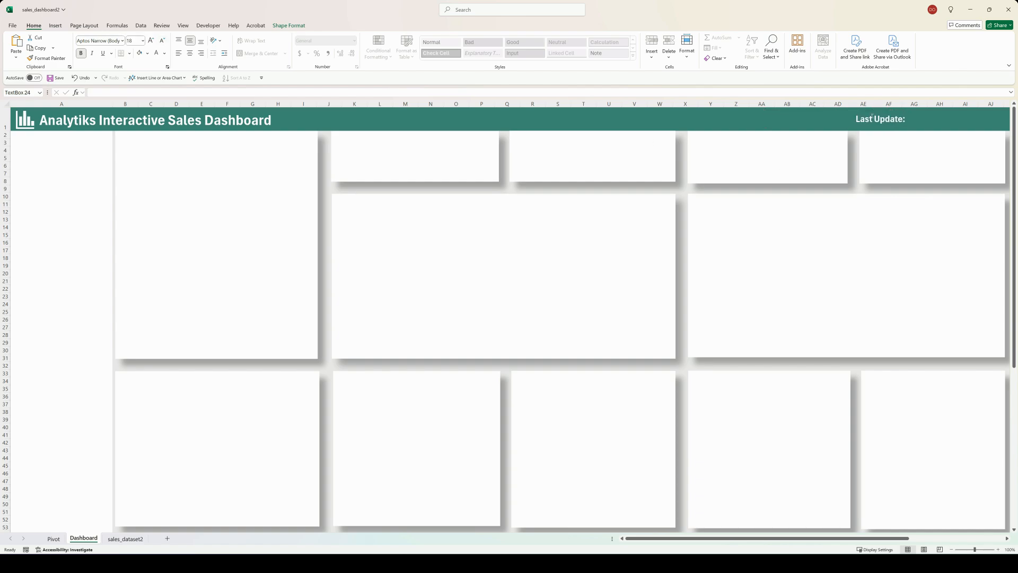
Step: Duplicate the "Last Update:" text box, color the copy's text theme green and place it at the top of column A below the header
left_click_drag(842, 131, 118, 177)
left_click_drag(84, 127, 82, 160)
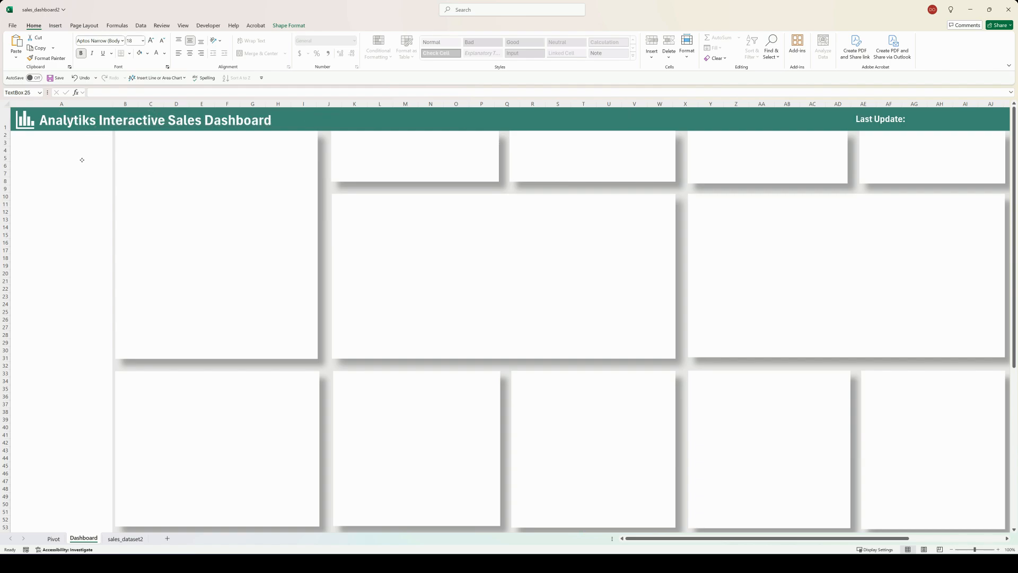
left_click(166, 53)
left_click(183, 86)
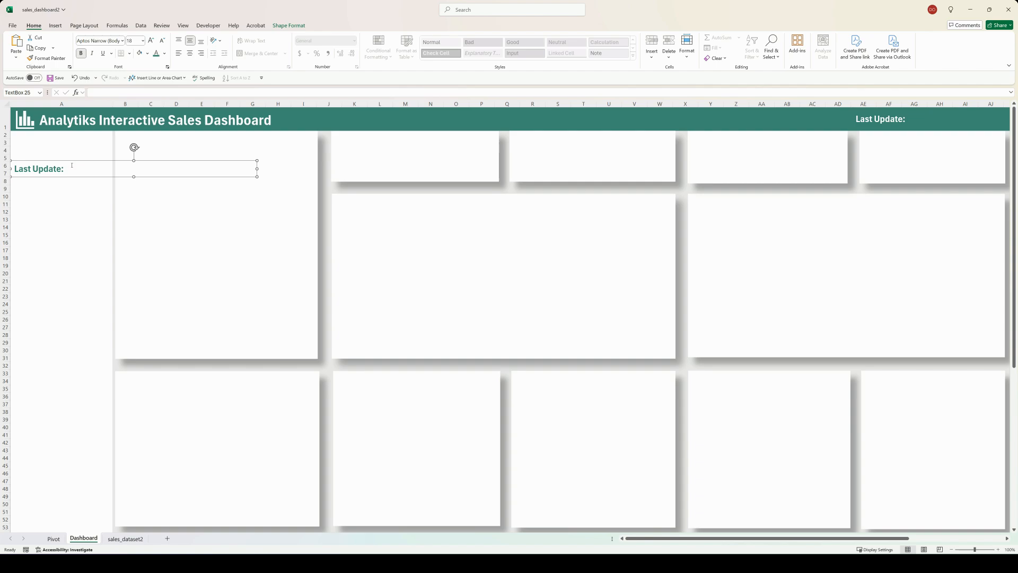
left_click_drag(65, 161, 70, 134)
Step: Replace the text of the green text box in column A with "Filters"
left_click(69, 142)
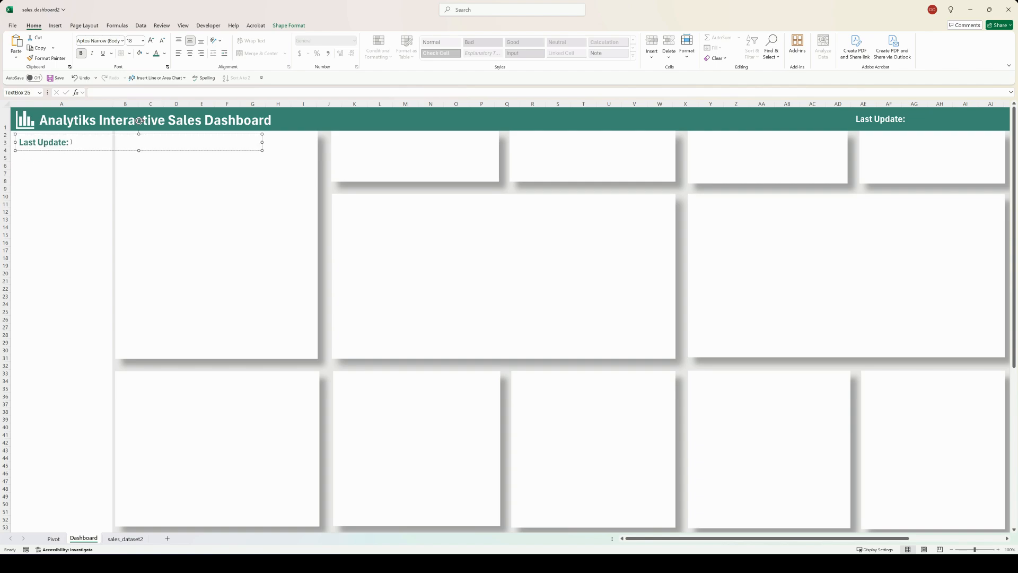
key("BackSpace")
key("BackSpace")
key("BackSpace")
key("BackSpace")
key("BackSpace")
key("BackSpace")
key("BackSpace")
key("BackSpace")
key("BackSpace")
key("BackSpace")
key("BackSpace")
key("BackSpace")
left_click(71, 179)
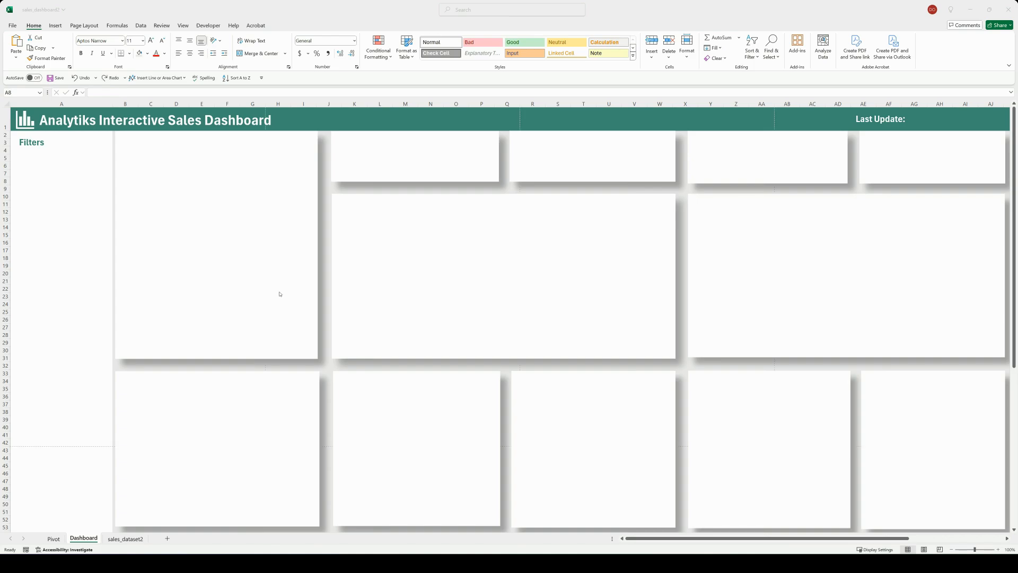
Step: Move the product revenue bar chart from the Pivot sheet onto the Dashboard's lower card under columns K to P and narrow it to fit
left_click(54, 539)
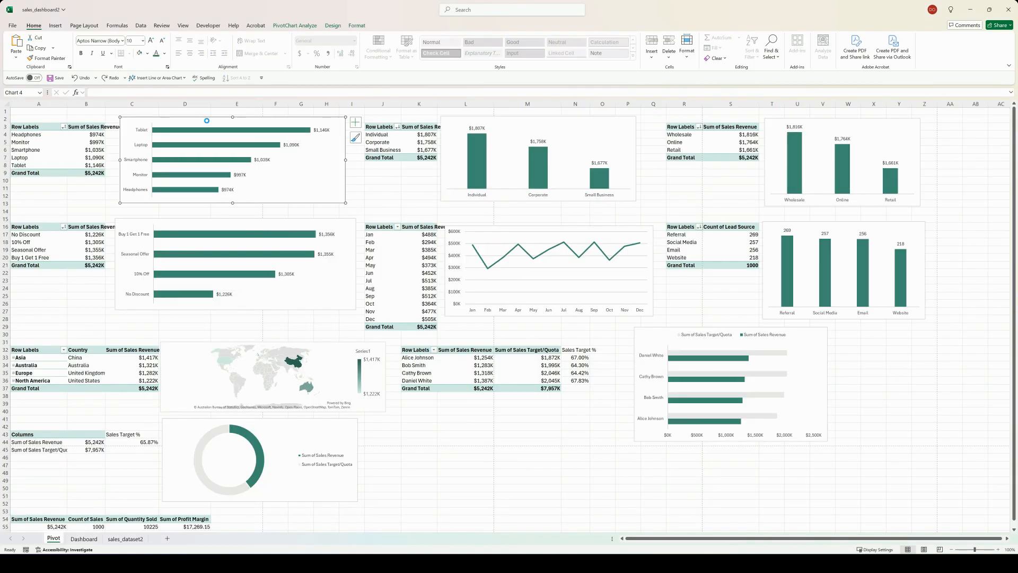
key("ctrl+x")
left_click(83, 539)
left_click(428, 424)
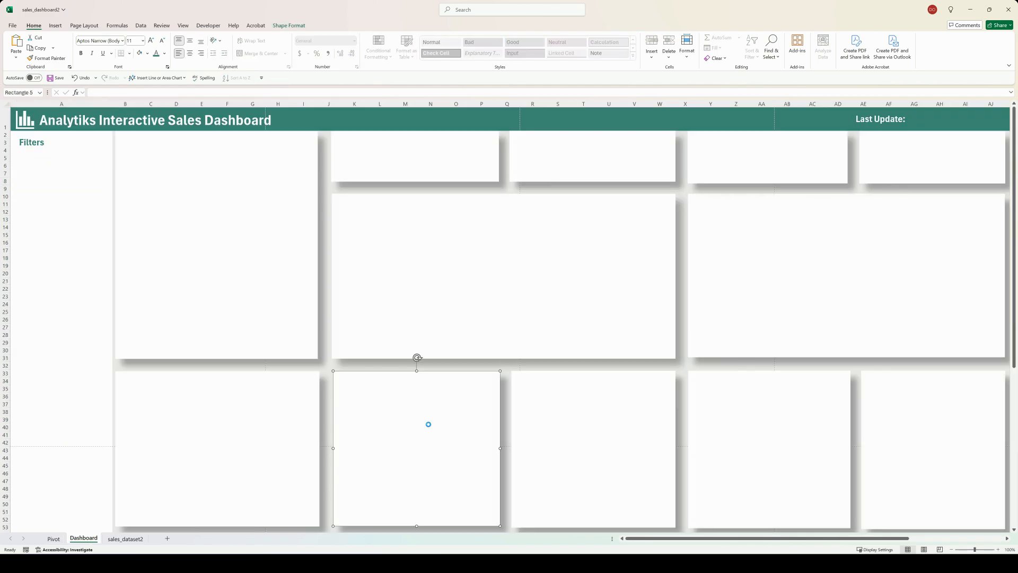
key("ctrl+v")
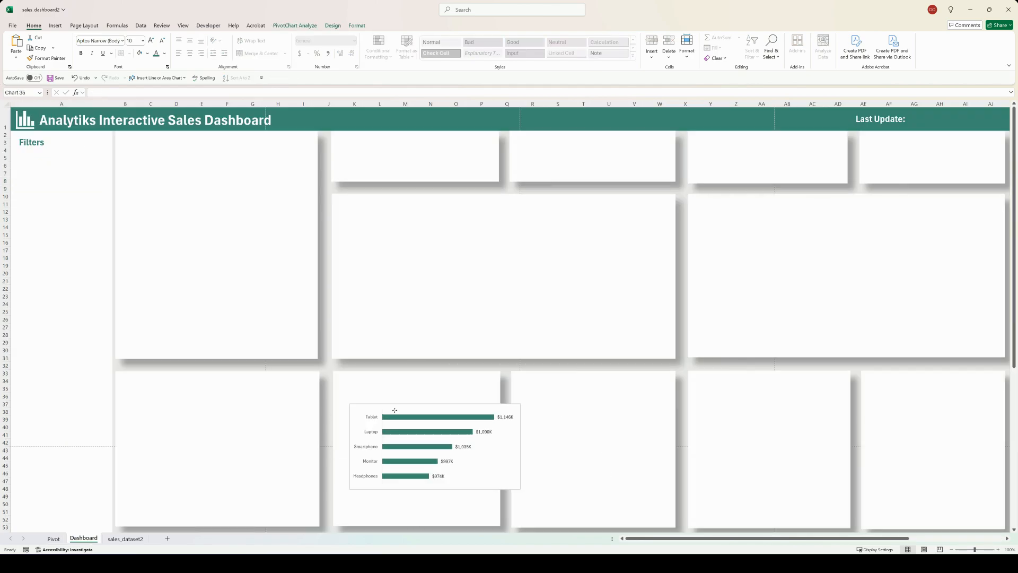
left_click_drag(395, 410, 384, 421)
left_click_drag(510, 457, 493, 456)
Step: Move the Individual/Corporate/Small Business column chart from the Pivot sheet onto the Dashboard's lower card under columns R to W, narrowed to fit
left_click(54, 539)
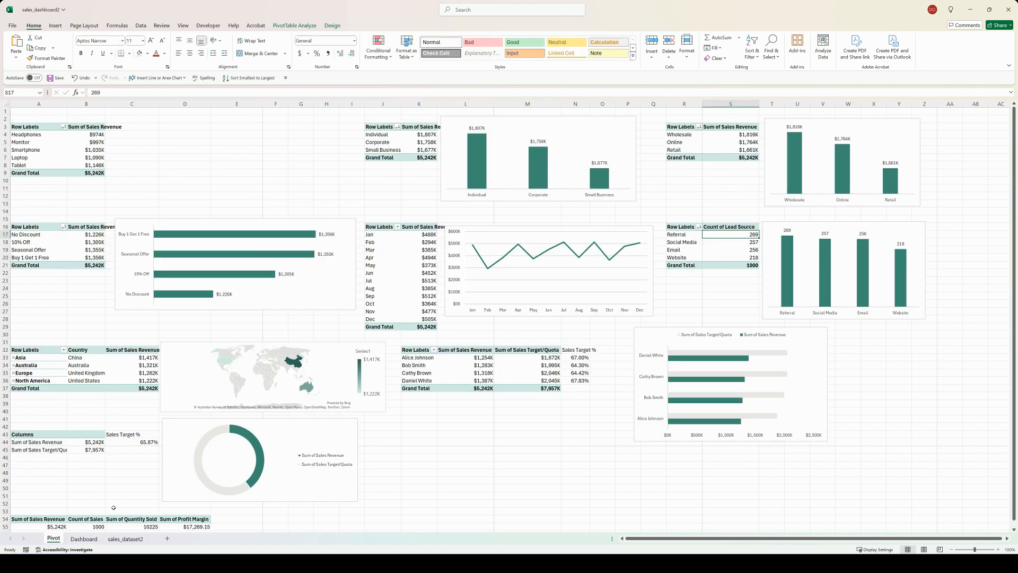
left_click(523, 119)
key("ctrl+x")
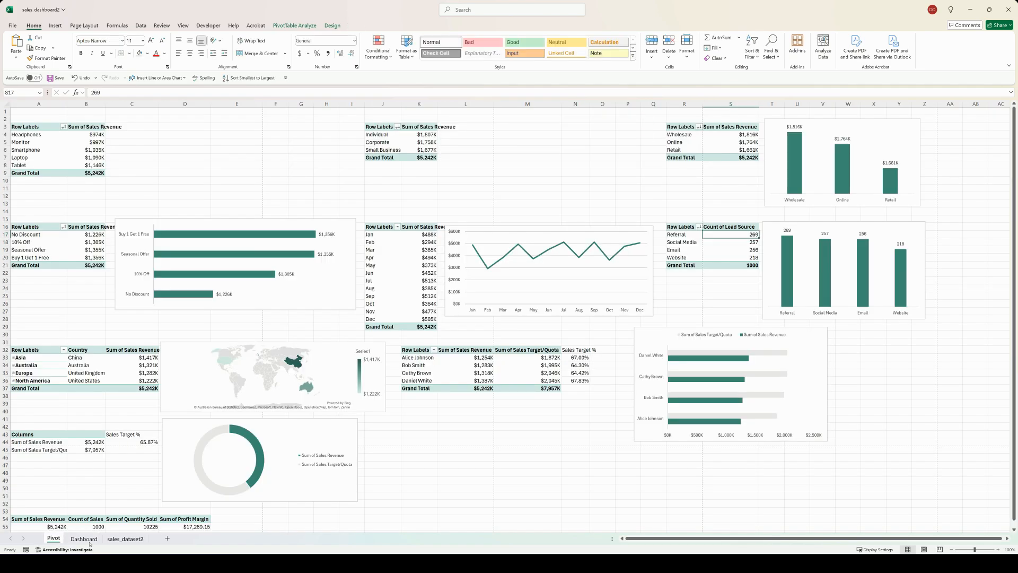
left_click(84, 539)
left_click(589, 438)
key("ctrl+v")
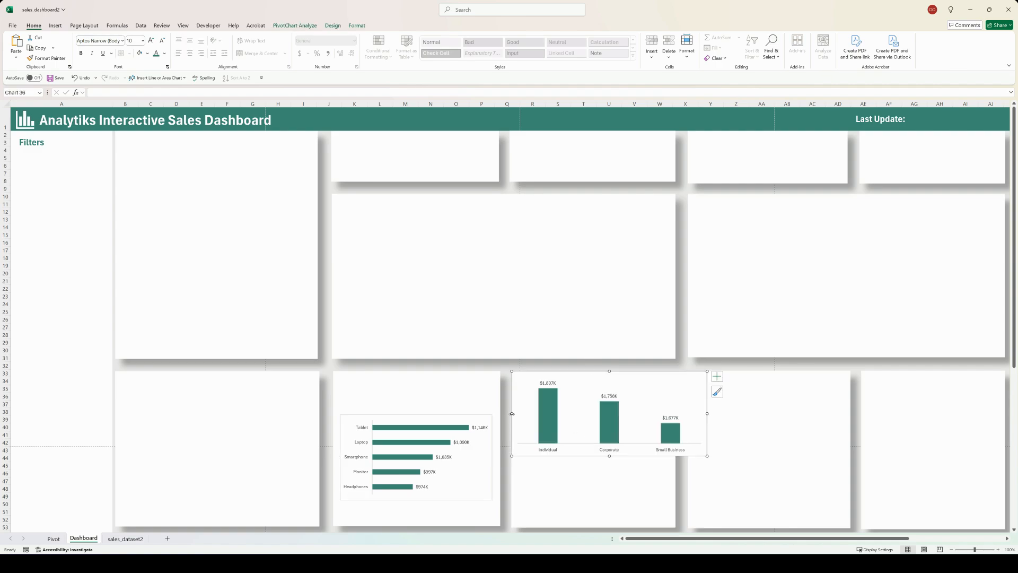
left_click_drag(512, 414, 562, 413)
left_click(609, 395)
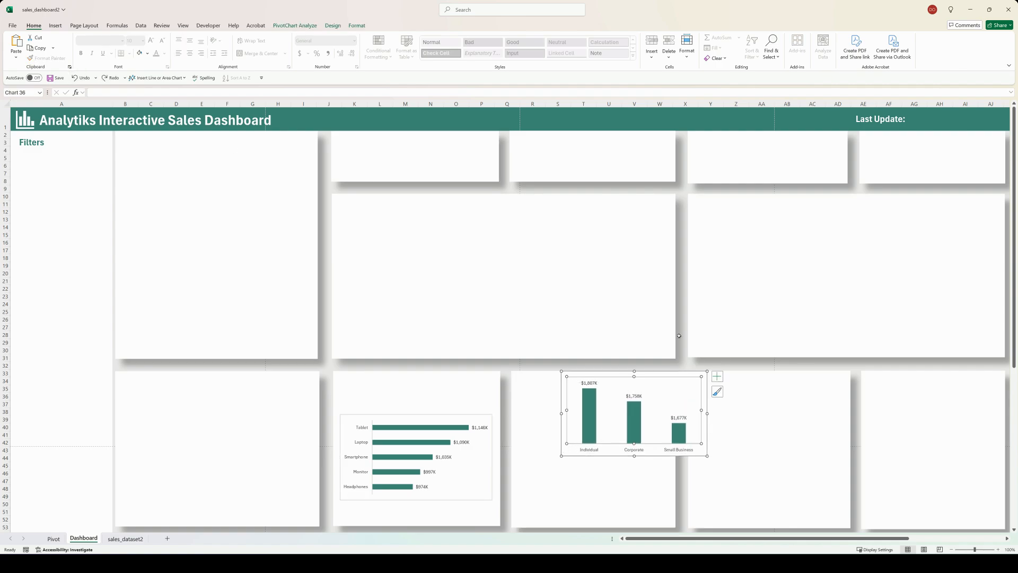
left_click_drag(708, 392, 670, 425)
Step: Move the Wholesale/Online/Retail column chart from the Pivot sheet onto the Dashboard's last lower card under columns AE to AJ and fit it there
left_click(53, 539)
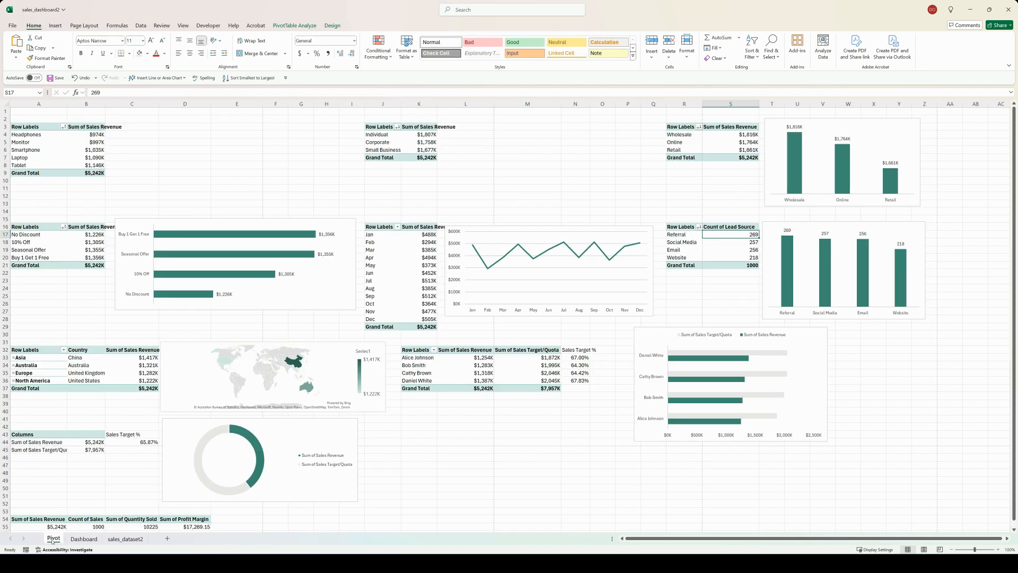
left_click(785, 197)
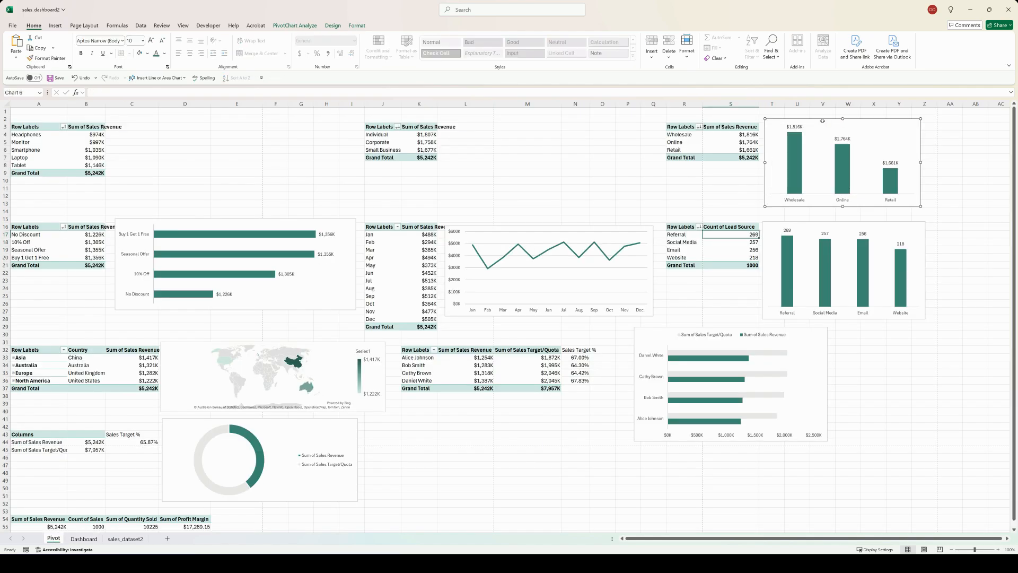
key("ctrl+x")
left_click(84, 539)
left_click(867, 413)
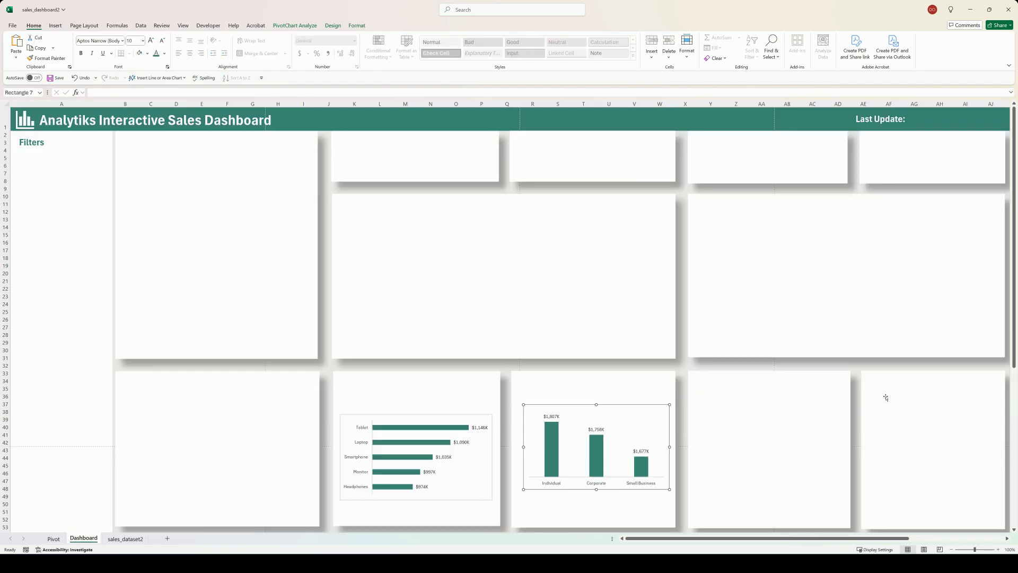
key("ctrl+v")
left_click_drag(863, 416, 874, 442)
Step: Move the lead source column chart from the Pivot sheet onto the Dashboard's lower card under columns X to AD, narrowed and centered
left_click(54, 539)
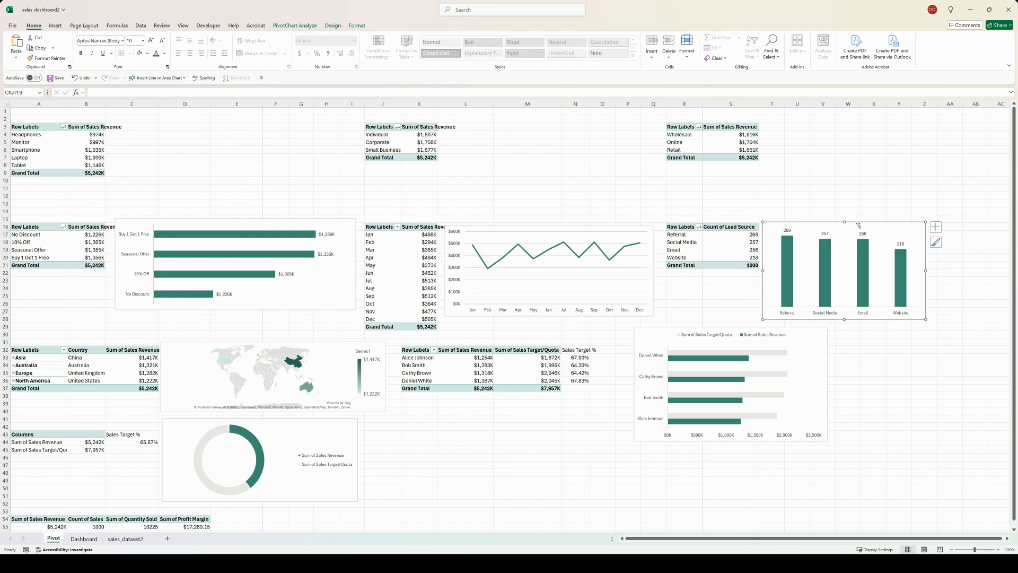
left_click(84, 539)
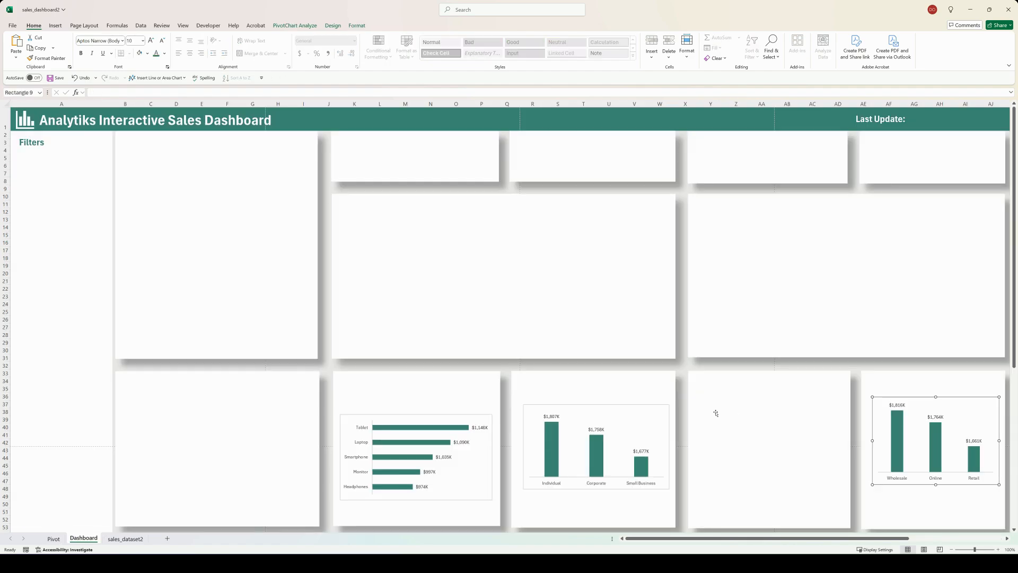
left_click(716, 413)
key("ctrl+v")
left_click_drag(688, 419, 703, 419)
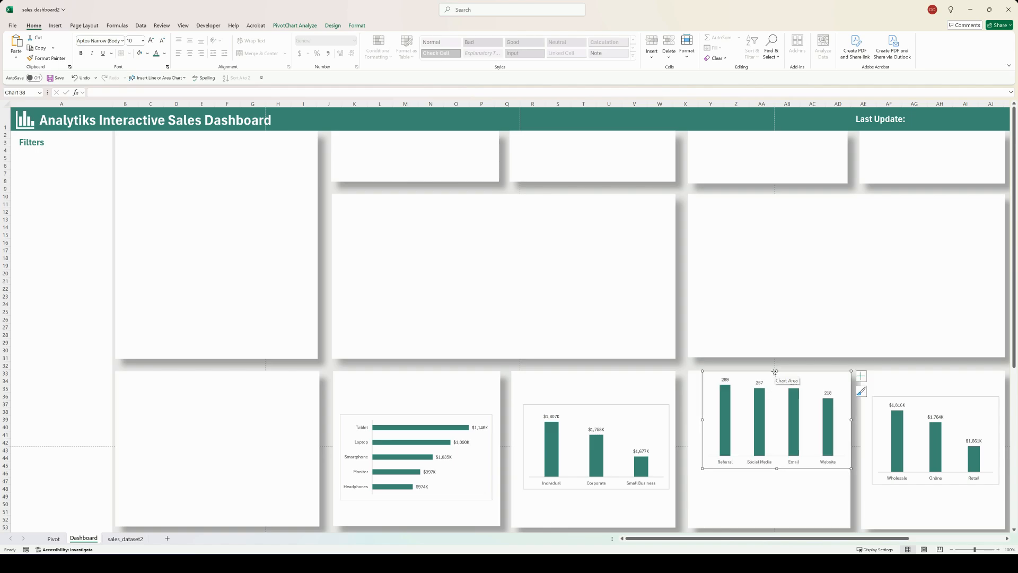
left_click_drag(775, 371, 765, 395)
Step: Move the discount offer bar chart from the Pivot sheet onto the Dashboard's lower card under columns B to I and narrow it to fit
left_click(62, 539)
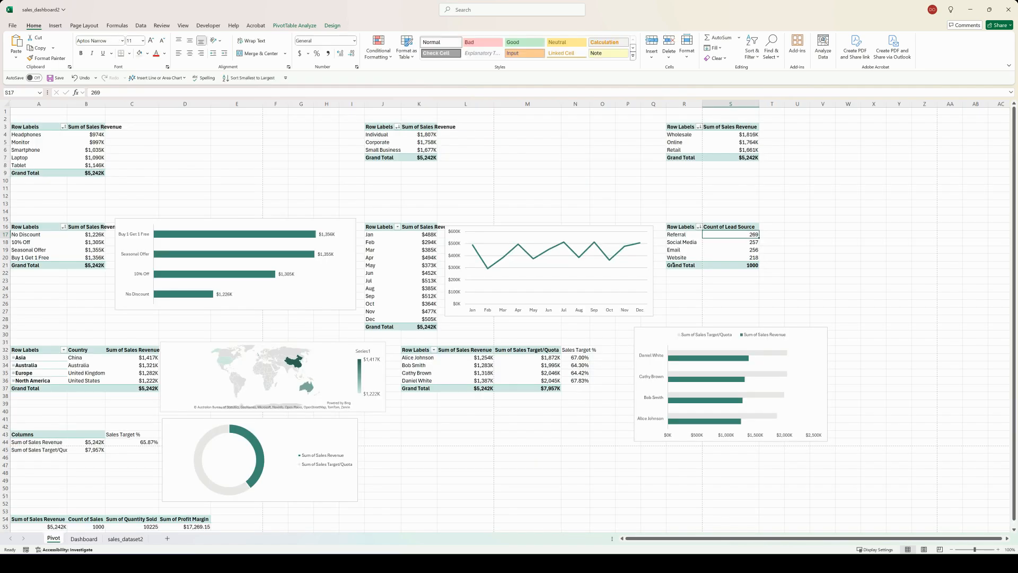
left_click(288, 219)
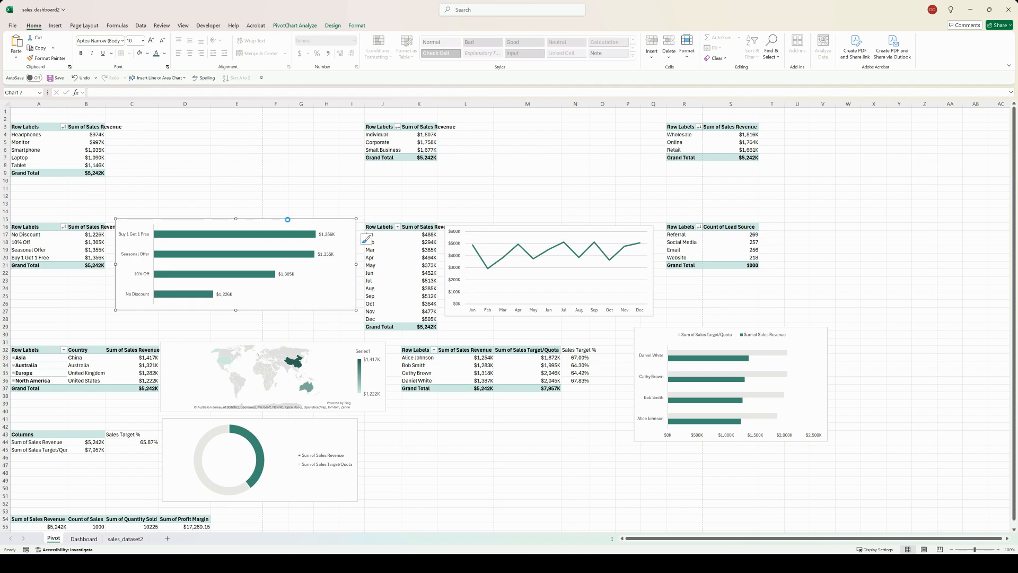
key("Delete")
left_click(83, 538)
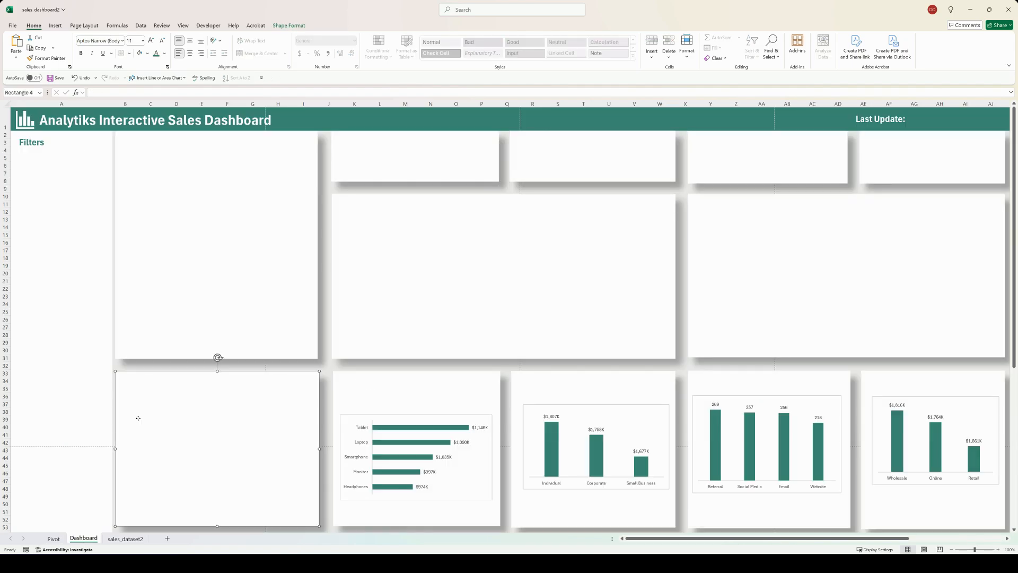
key("ctrl+v")
left_click_drag(115, 416, 151, 417)
left_click_drag(253, 375, 217, 408)
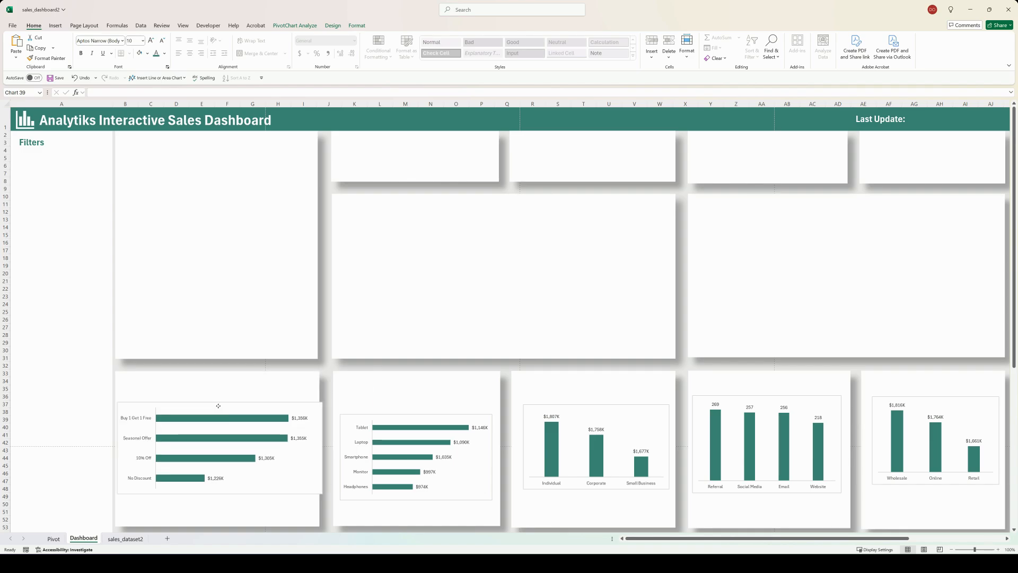
left_click_drag(322, 450, 308, 449)
Step: Move the monthly sales line chart from the Pivot sheet onto the lower part of the Dashboard's tall card under columns B to I, narrowed to fit
left_click(54, 539)
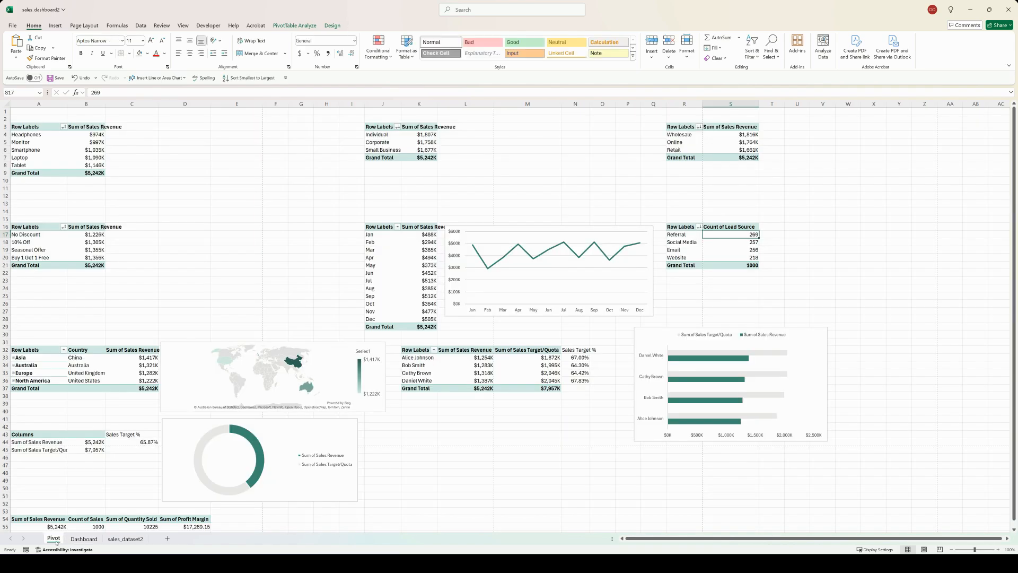
left_click(561, 228)
key("ctrl+x")
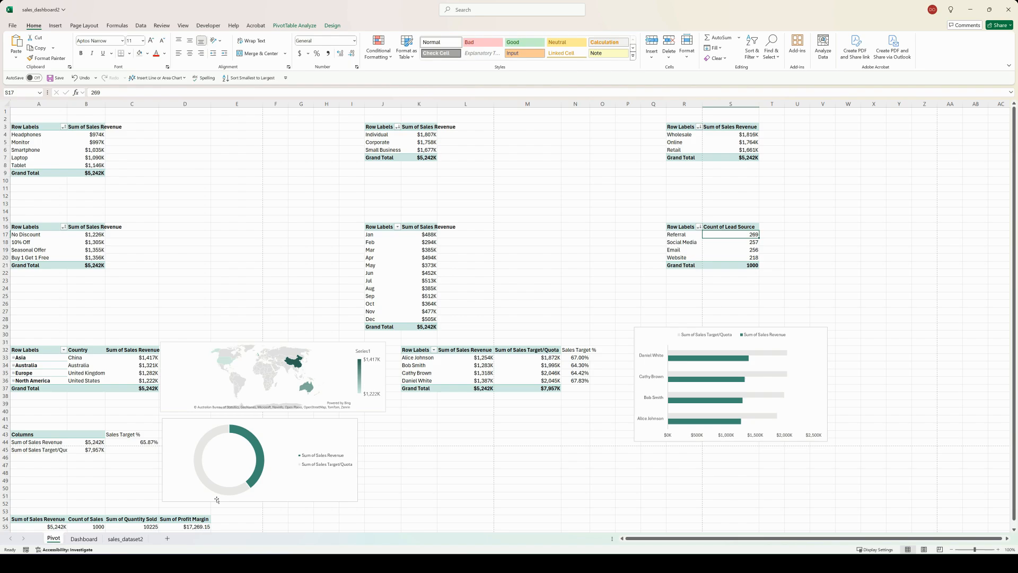
left_click(83, 538)
left_click(182, 280)
key("ctrl+v")
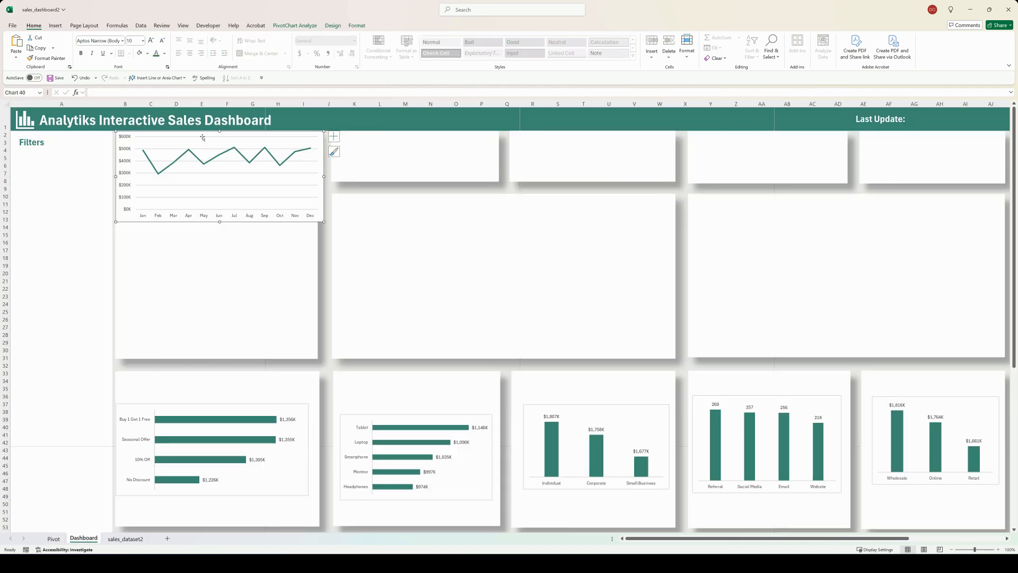
left_click_drag(202, 136, 201, 255)
left_click_drag(324, 298, 308, 298)
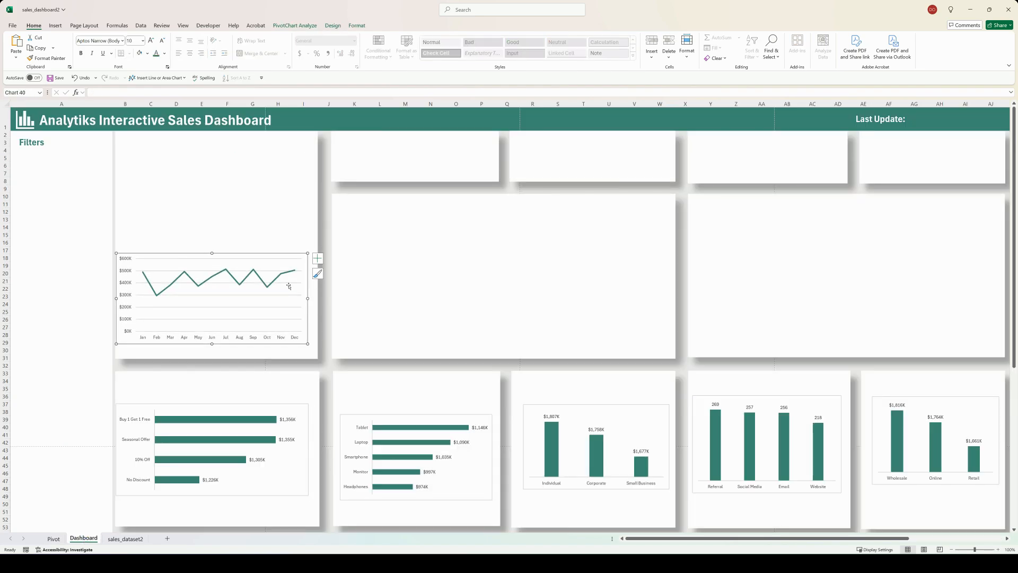
left_click_drag(191, 255, 194, 269)
Step: Move the world map chart from the Pivot sheet onto the Dashboard's large middle card under columns X to AJ
left_click(53, 539)
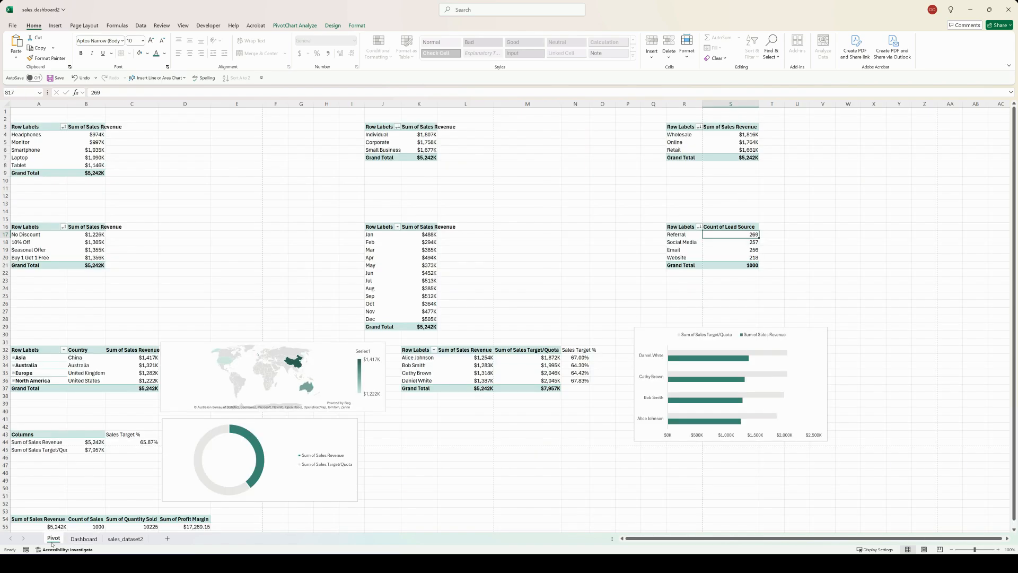
left_click(175, 343)
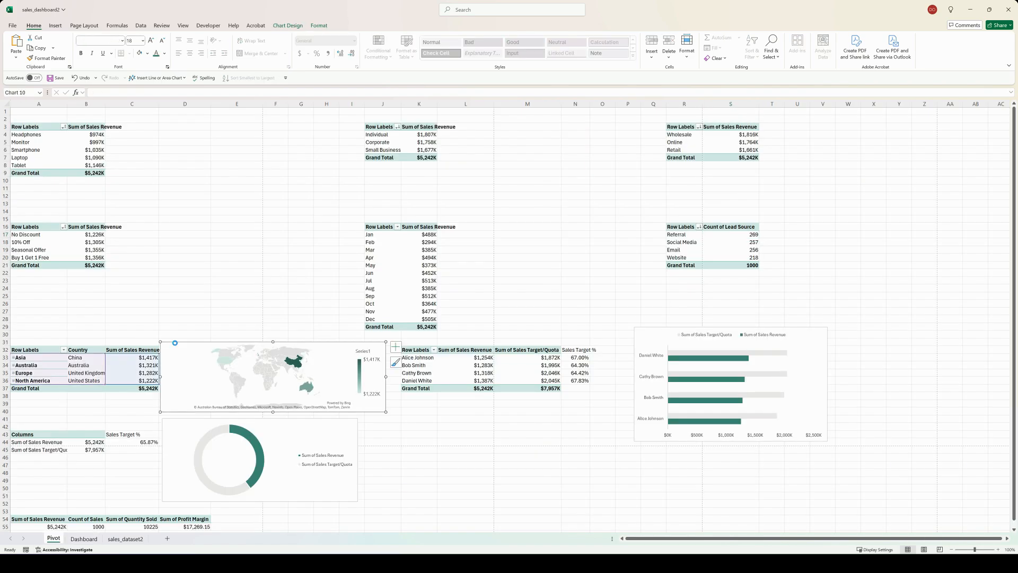
key("ctrl+x")
left_click(83, 539)
left_click(745, 249)
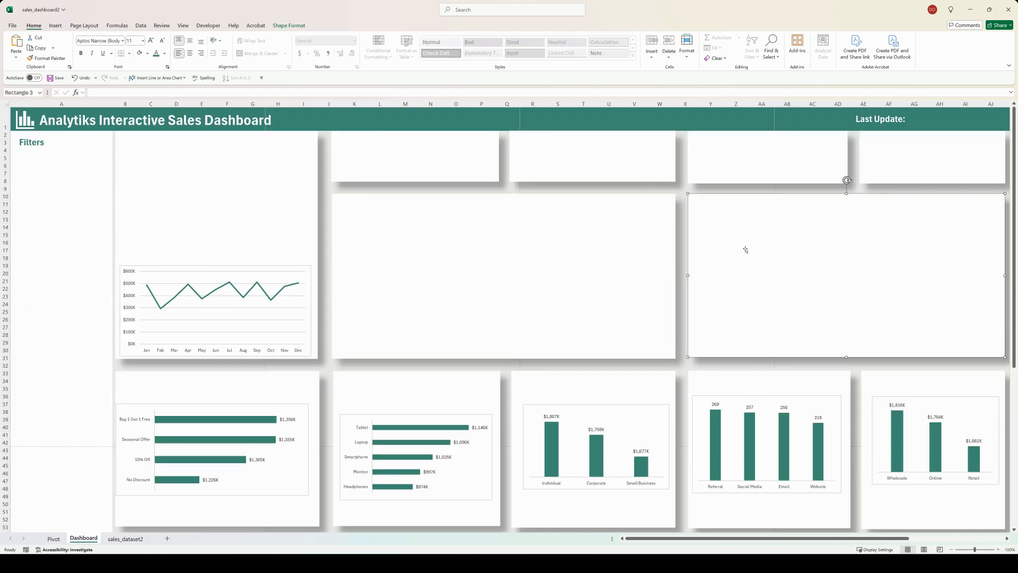
key("ctrl+v")
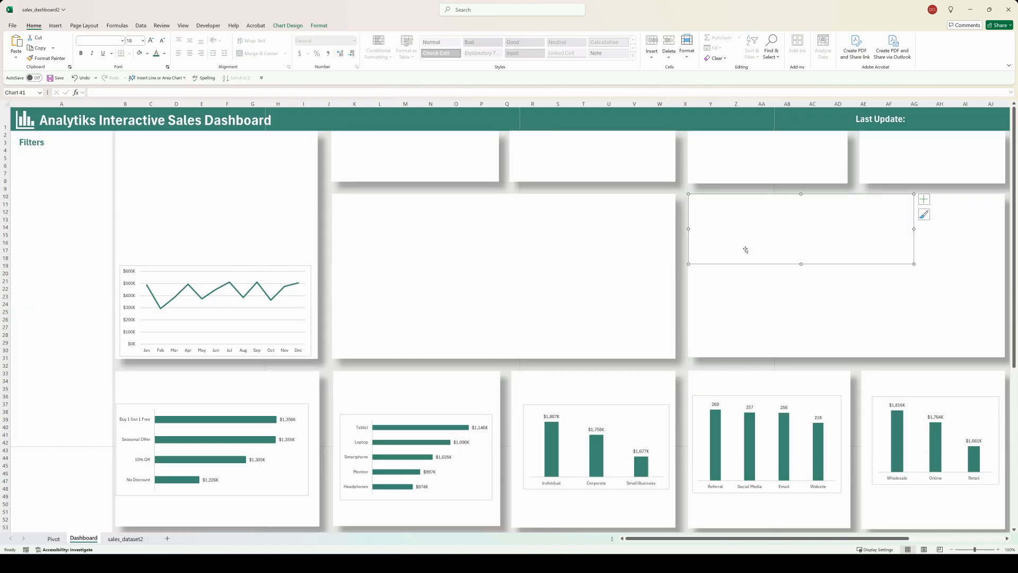
Step: Move the salesperson target and revenue bar chart from the Pivot sheet onto the Dashboard's large middle card under columns K to W
left_click(54, 538)
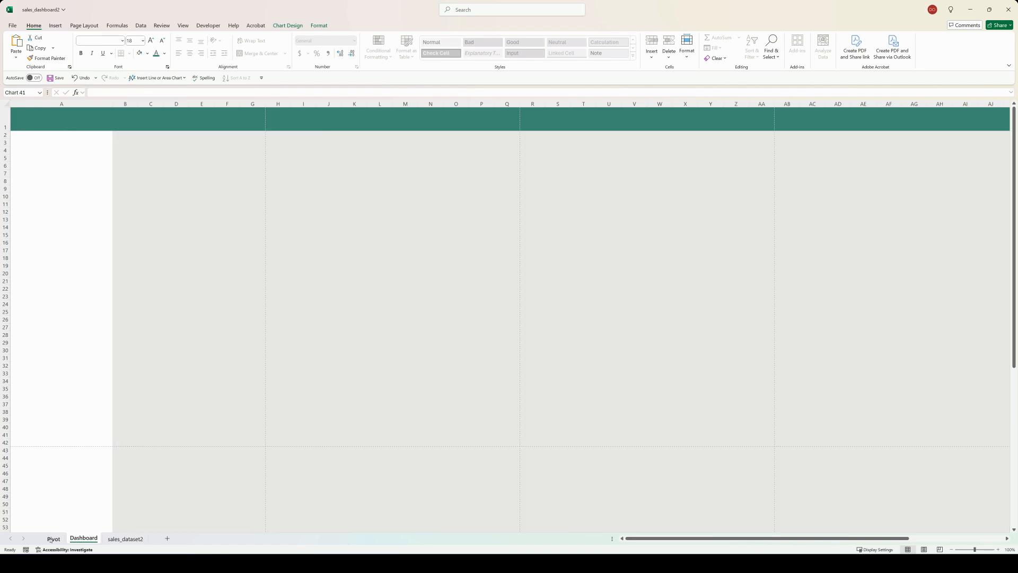
left_click(732, 345)
key("ctrl+x")
left_click(83, 539)
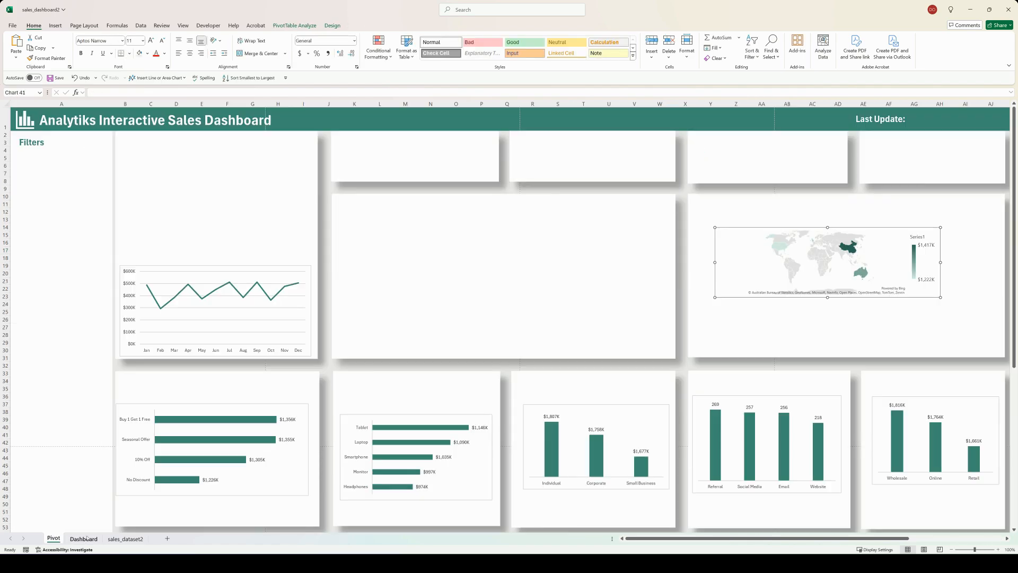
left_click(416, 241)
key("ctrl+v")
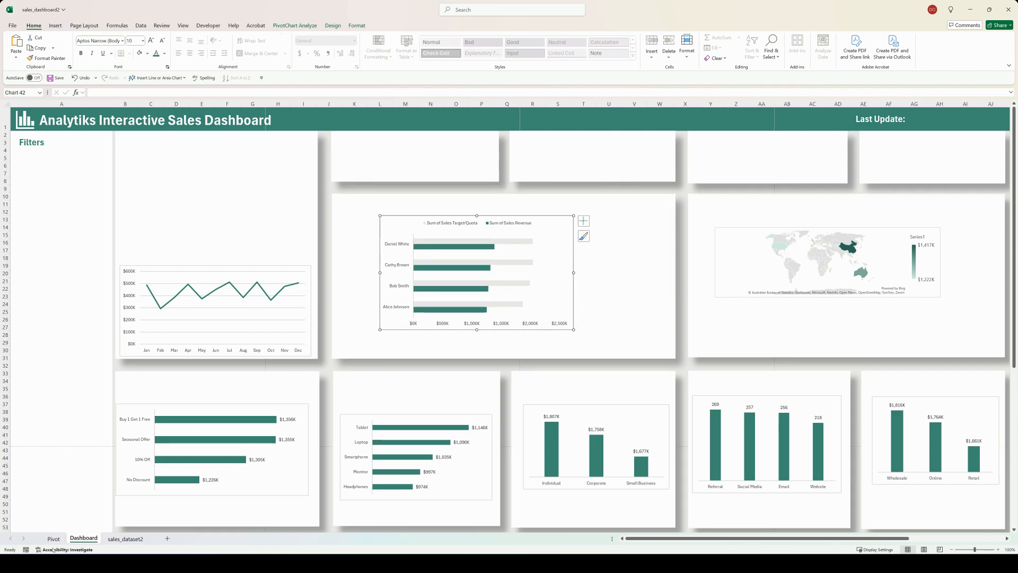
Step: Move the doughnut chart from the Pivot sheet onto the Dashboard's tall card under columns B to I, placed above the line chart
left_click(54, 539)
key("ctrl+x")
left_click(83, 538)
left_click(165, 150)
key("ctrl+v")
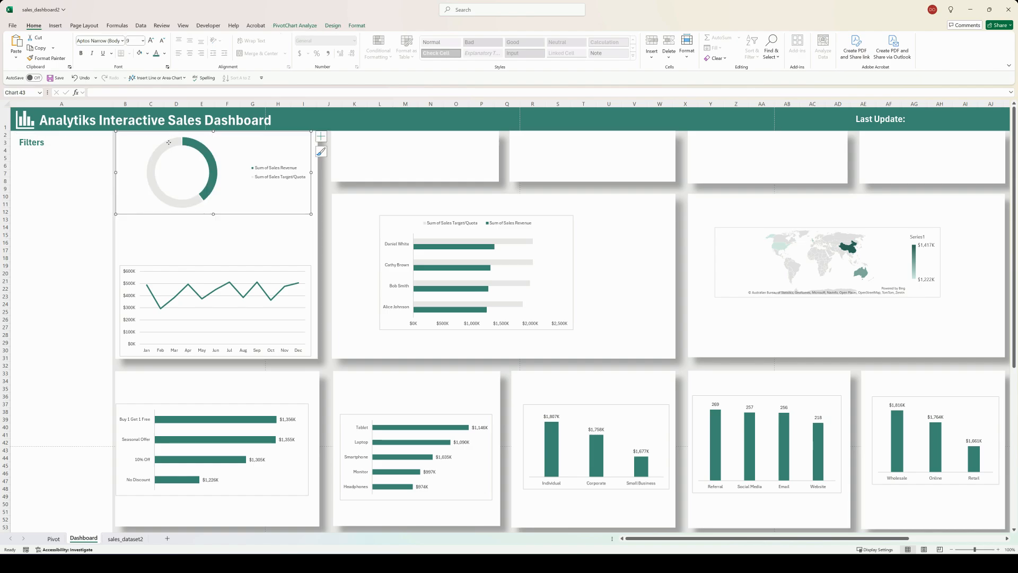
left_click_drag(176, 166, 177, 201)
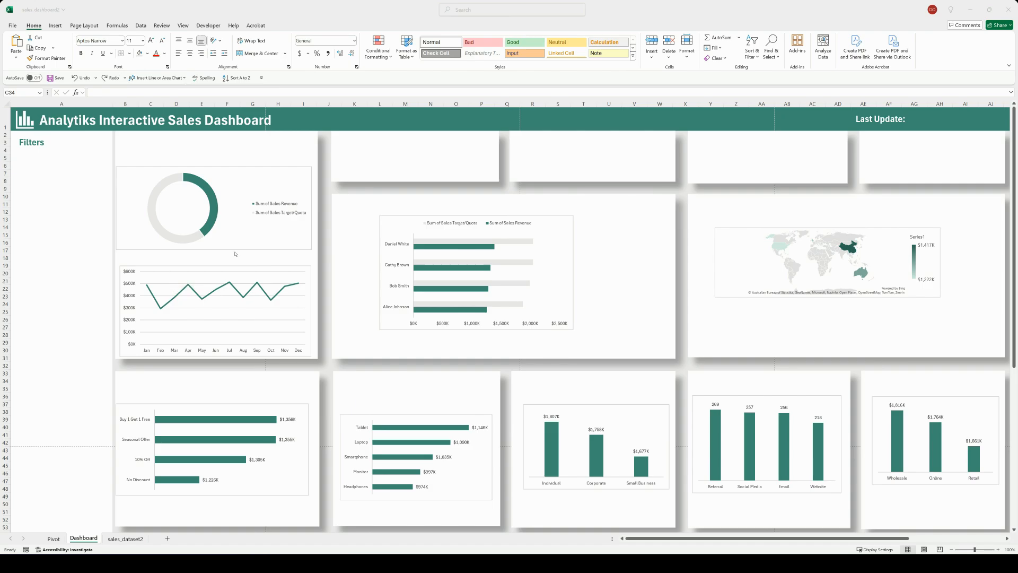
Step: Apply the chart style with markers and vertical drop lines to the monthly sales line chart
left_click(199, 271)
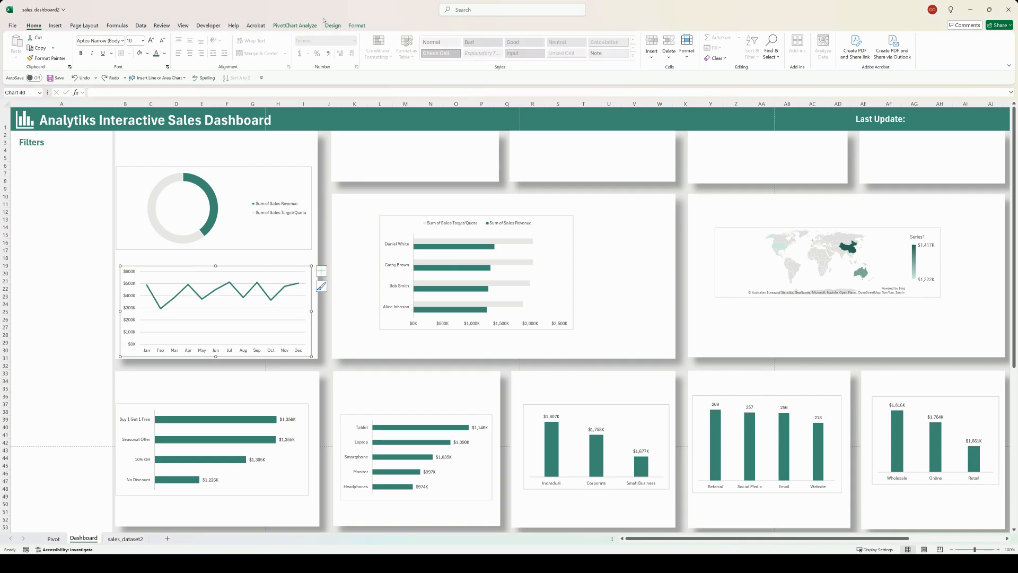
left_click(333, 25)
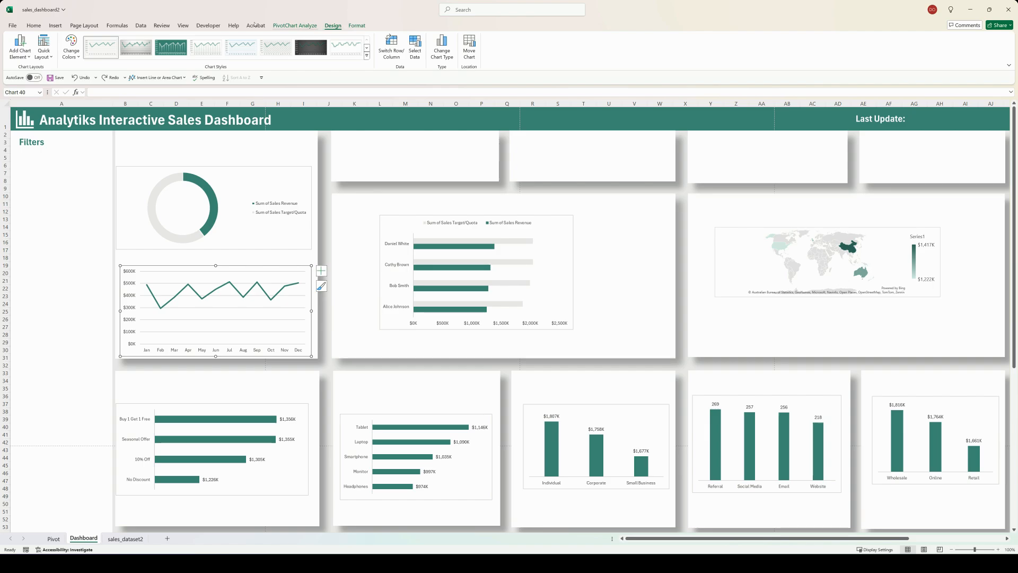
left_click(208, 47)
Step: Give the line chart's chart area and plot area no fill and no border line, and enlarge the plot area slightly
right_click(254, 268)
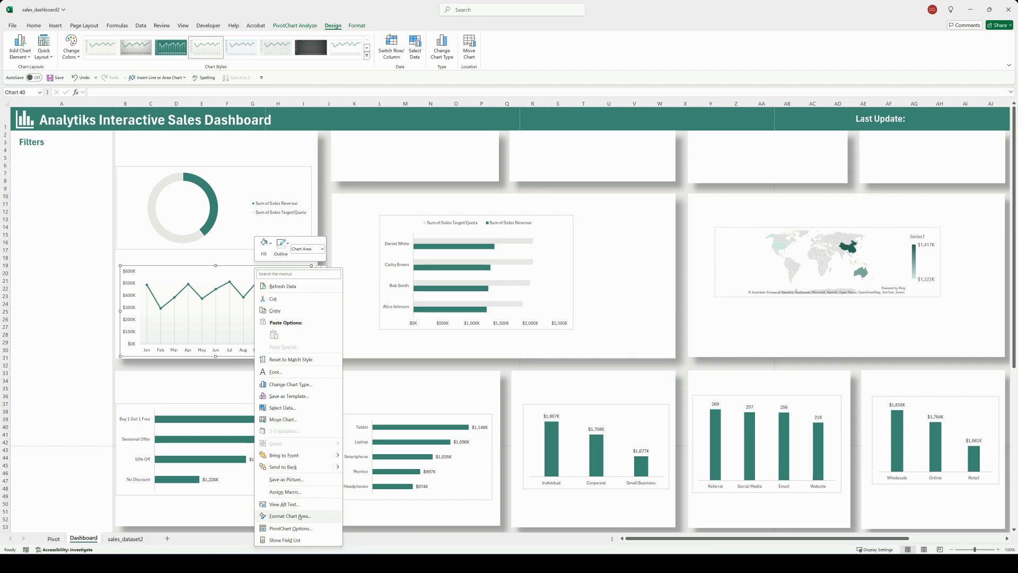
left_click(303, 516)
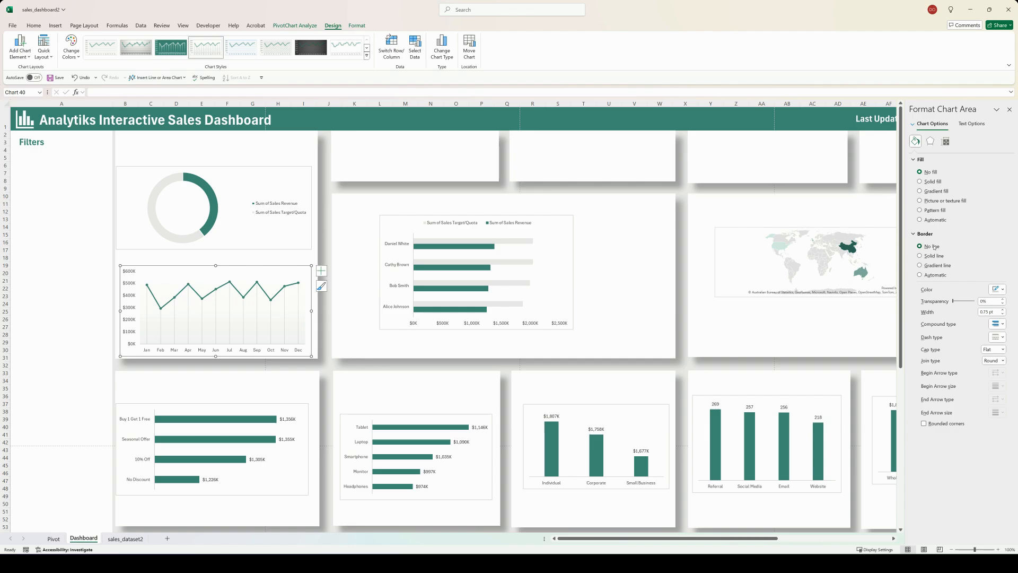
left_click(295, 317)
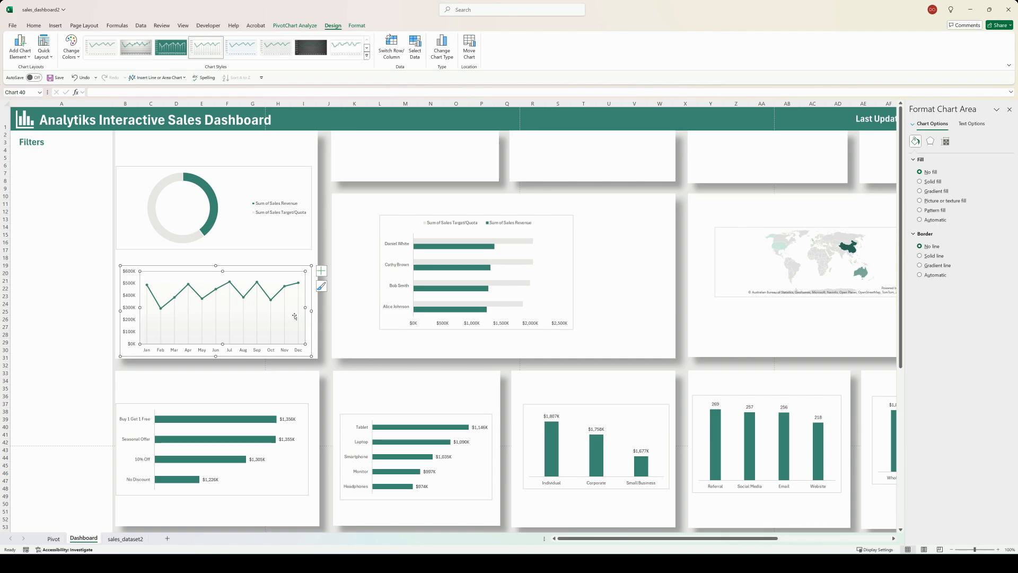
left_click(927, 247)
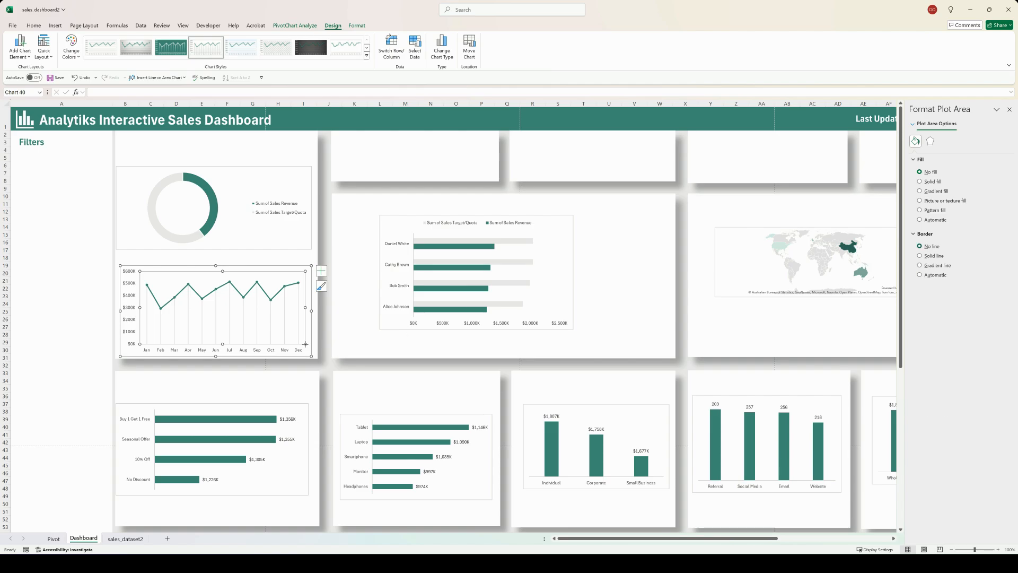
left_click_drag(306, 343, 311, 347)
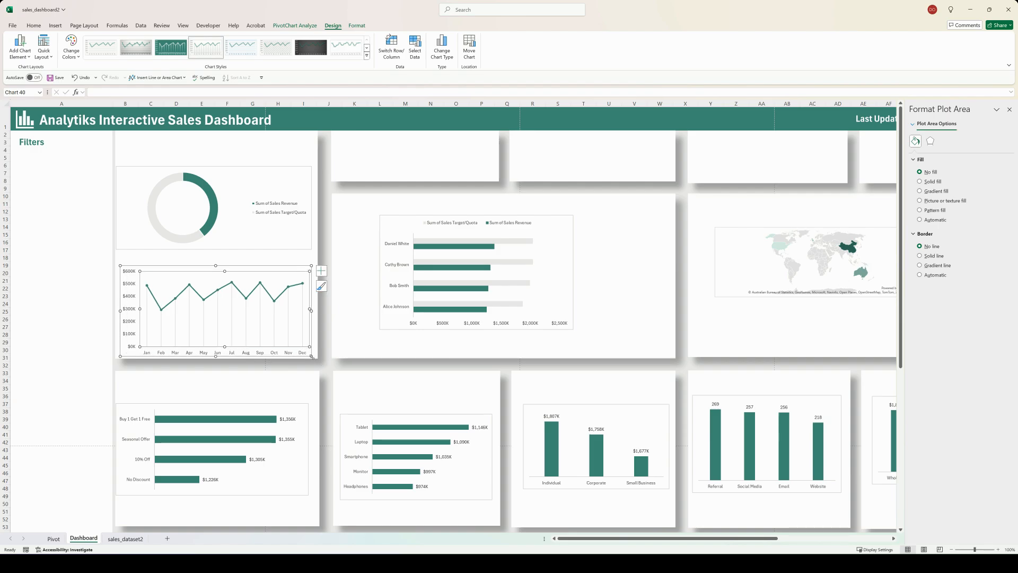
left_click_drag(200, 266, 198, 266)
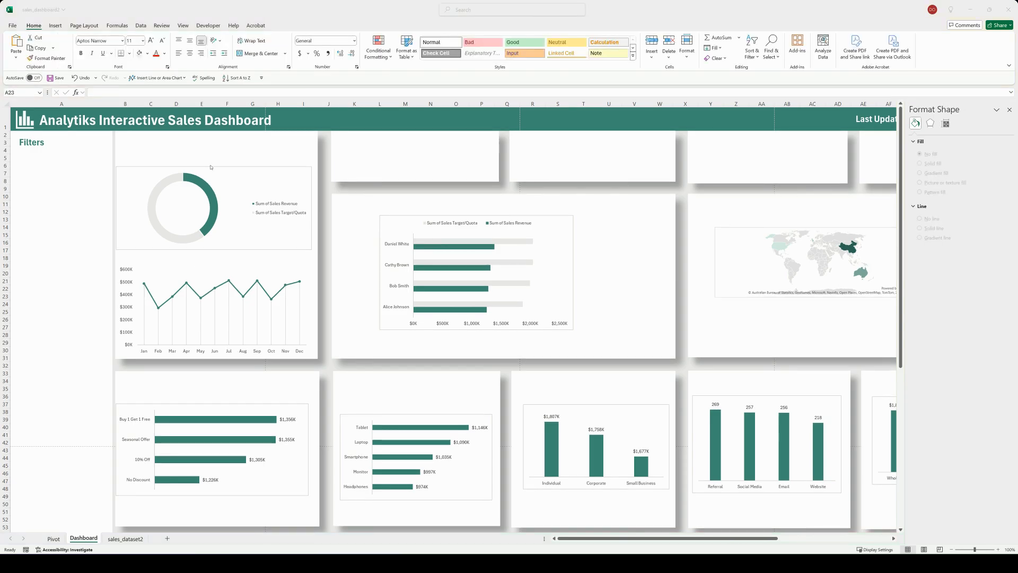
Step: Remove the doughnut chart's border line and enlarge the chart within its card
left_click(212, 168)
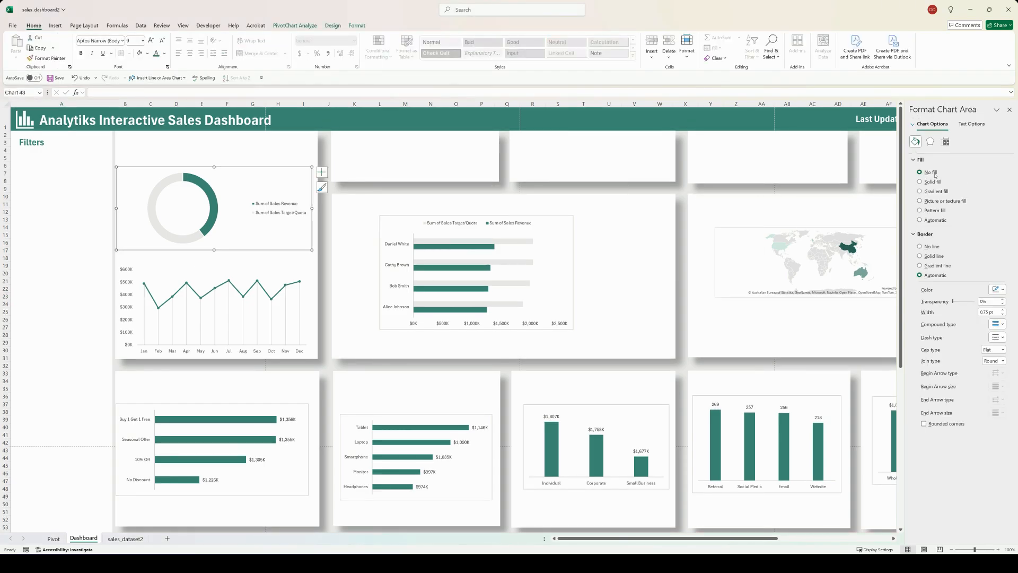
left_click(927, 246)
left_click_drag(312, 250, 318, 257)
Step: Set the salesperson target and revenue bar chart's area to no fill and no border line
left_click(537, 221)
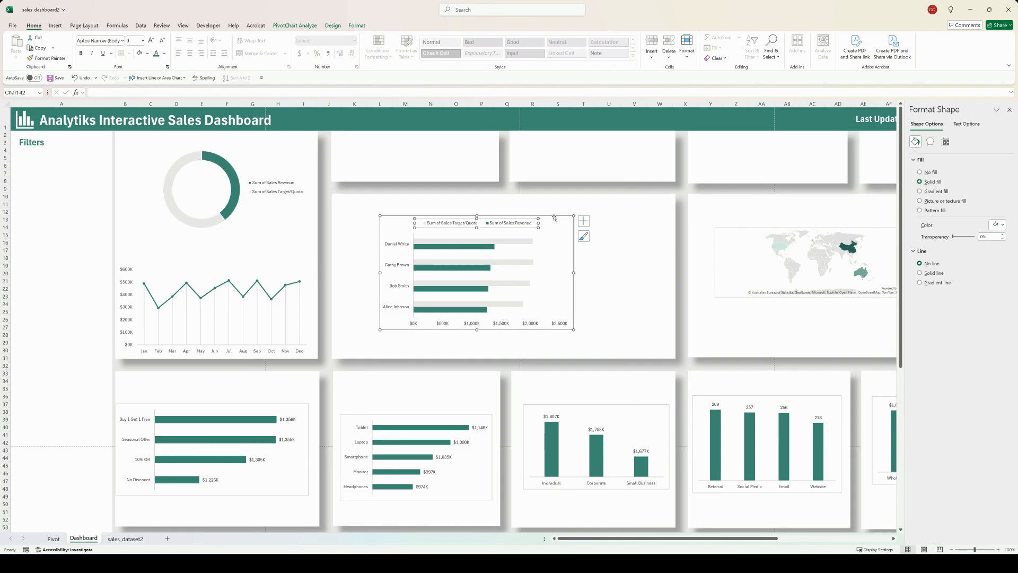
left_click(555, 219)
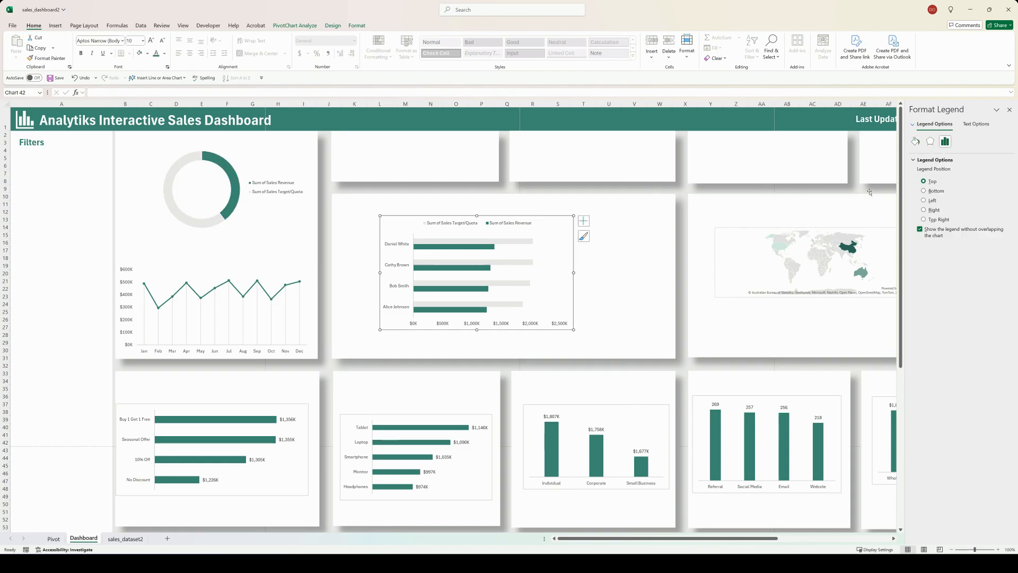
left_click(916, 141)
left_click(927, 172)
left_click(930, 246)
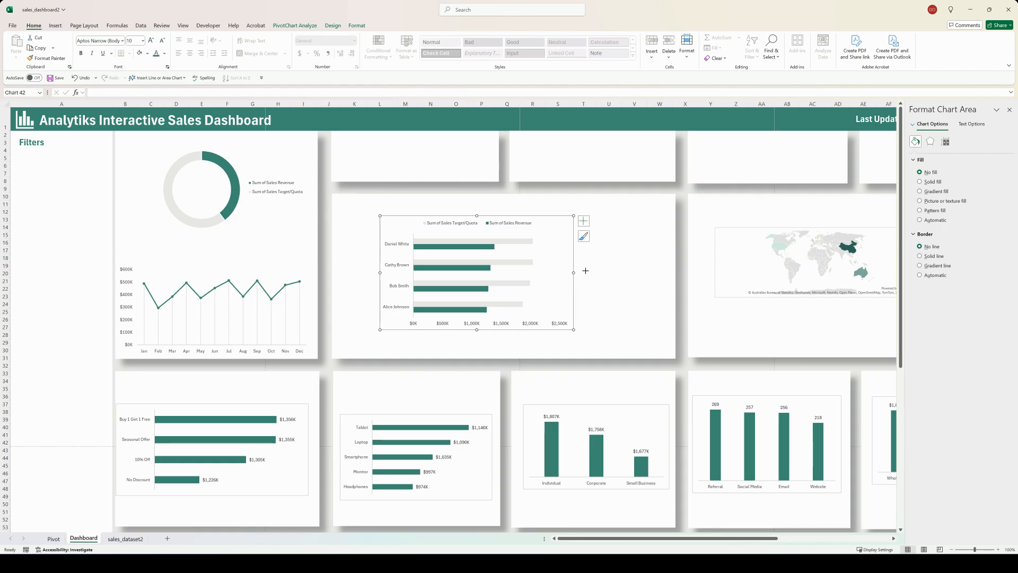
Step: Stretch the salesperson target and revenue bar chart on all sides to fill its card under columns K to W
left_click_drag(574, 272, 668, 272)
left_click_drag(379, 272, 337, 272)
left_click_drag(502, 329, 503, 355)
left_click_drag(334, 286, 333, 286)
left_click_drag(500, 215, 500, 211)
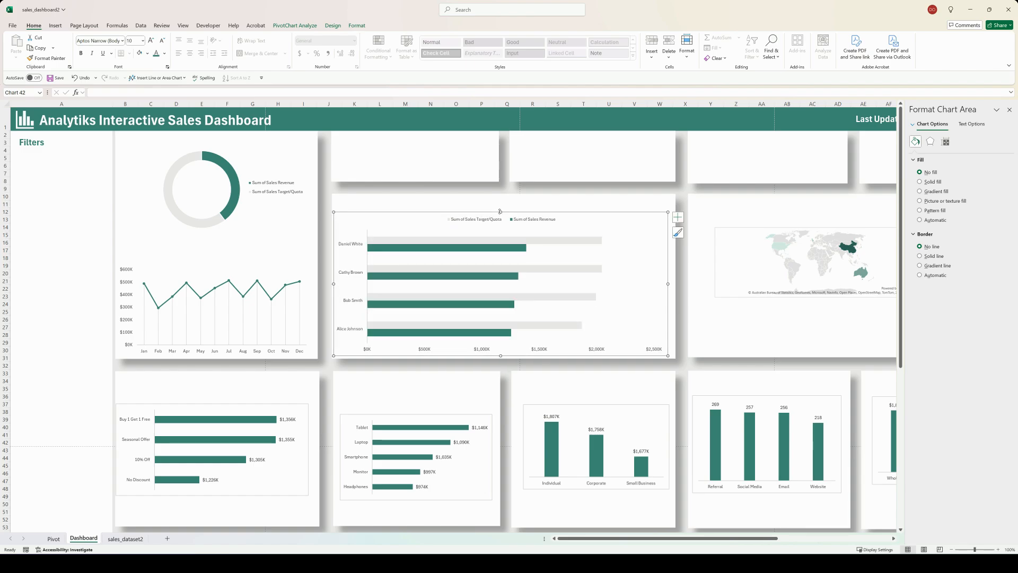
left_click_drag(668, 283, 672, 283)
left_click(682, 288)
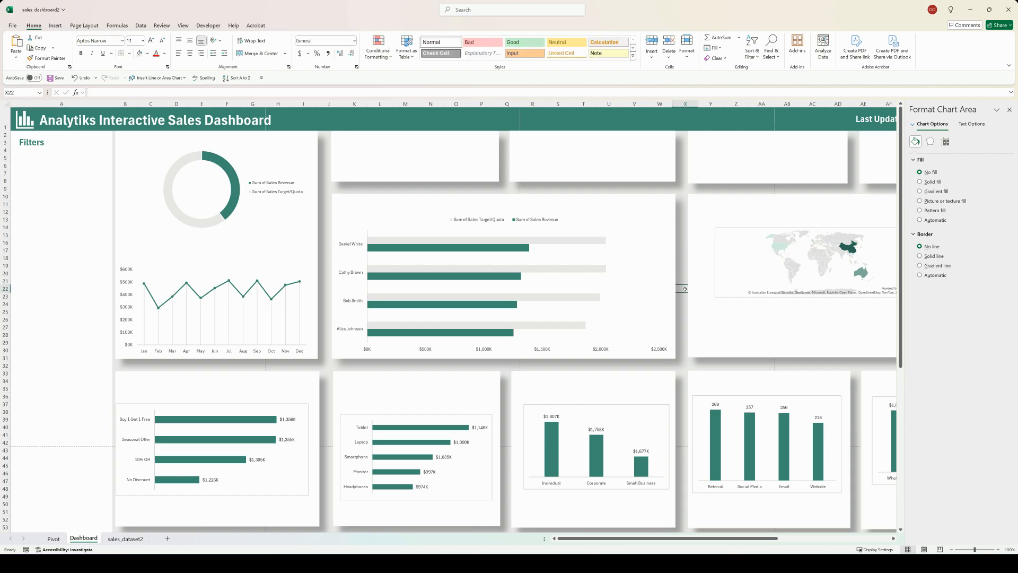
Step: Set the world map chart's area to no fill and no border line, and close the formatting options
left_click(739, 242)
left_click(920, 172)
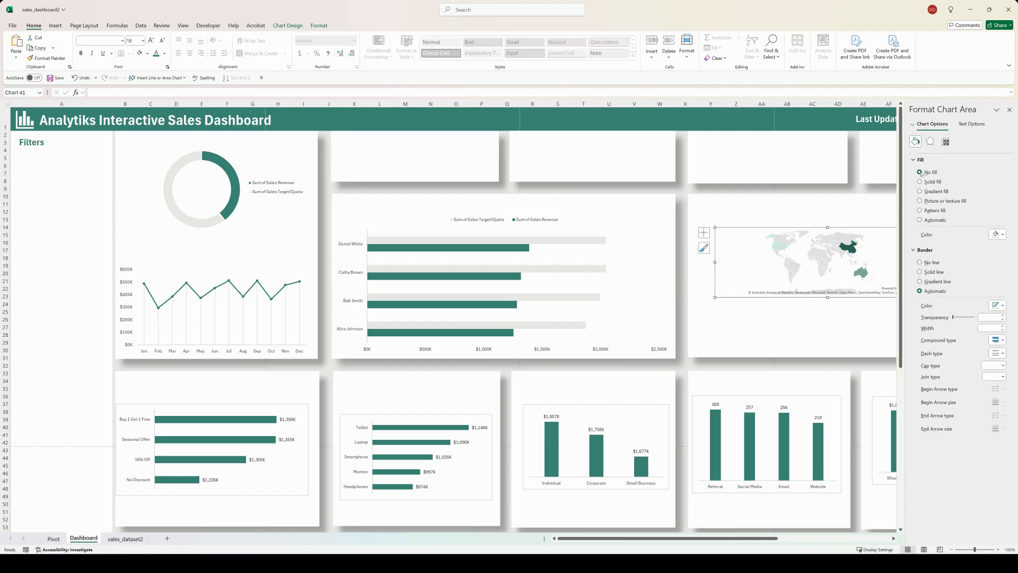
left_click(1009, 109)
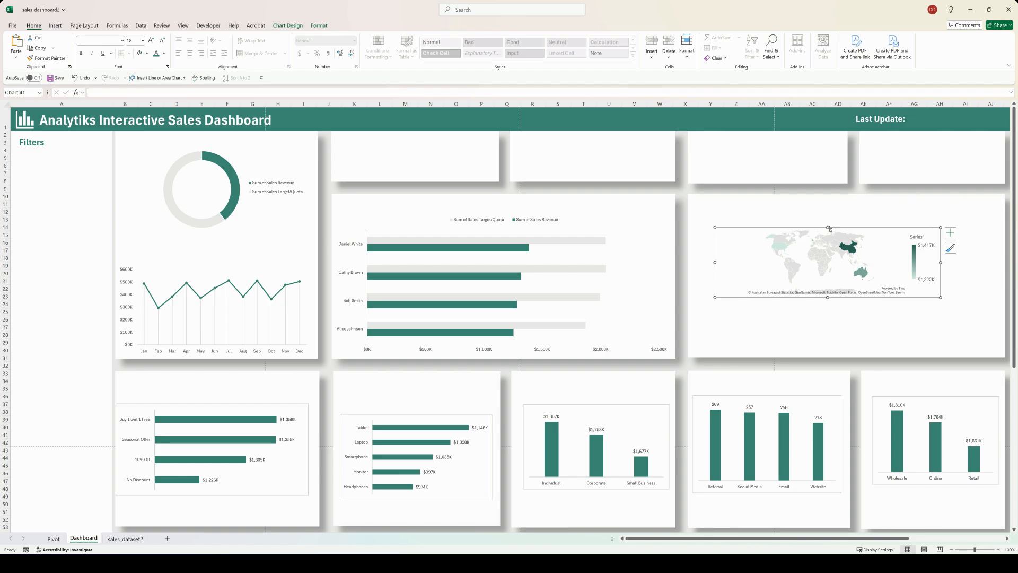
Step: Enlarge the world map chart and reposition it in the middle of its card under columns X to AJ
left_click_drag(822, 225, 830, 265)
left_click(82, 78)
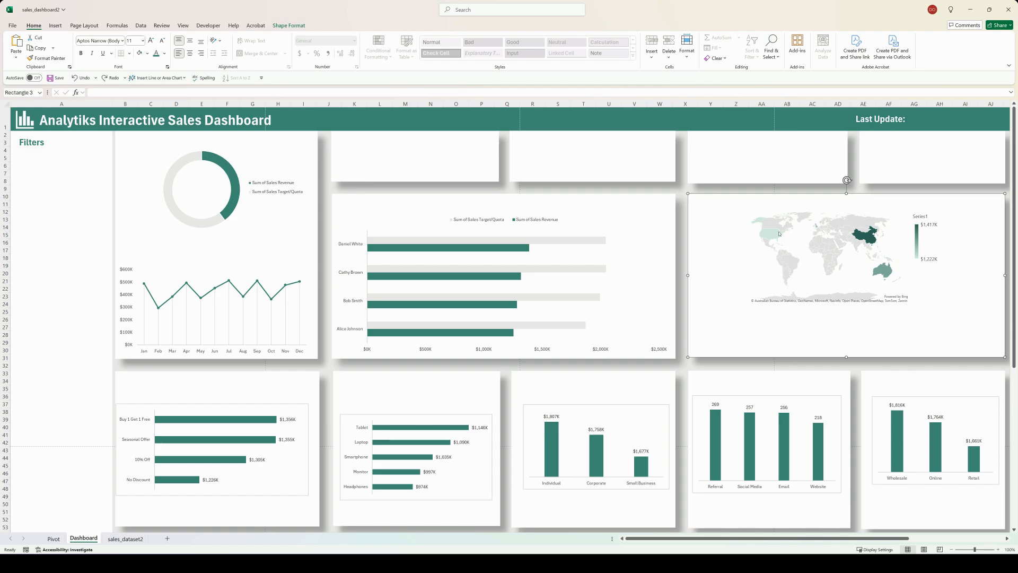
left_click(779, 233)
left_click_drag(864, 246, 881, 266)
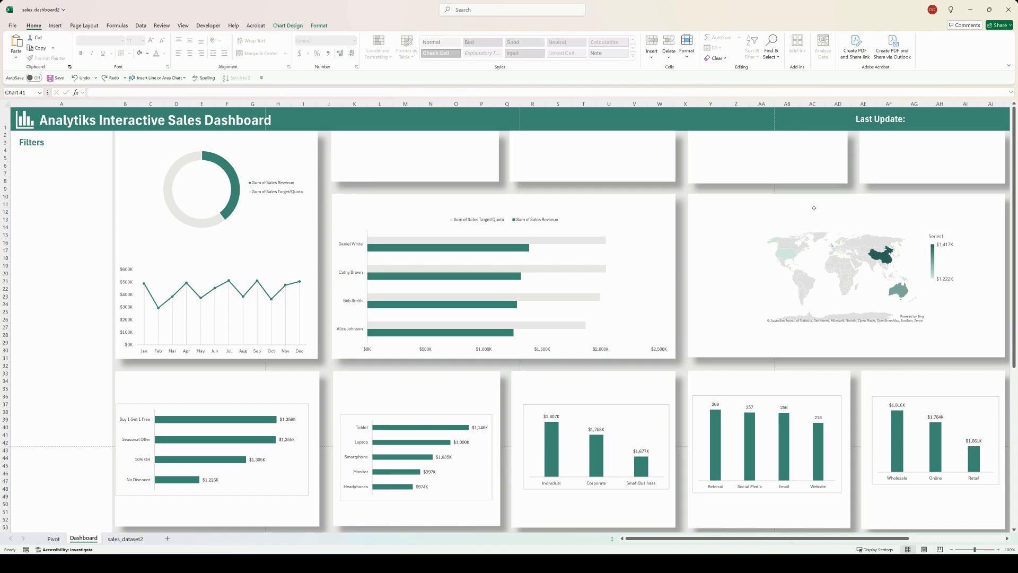
Step: Enlarge the world map chart from its corners until it nearly fills its card under columns X to AJ
left_click_drag(736, 228, 700, 210)
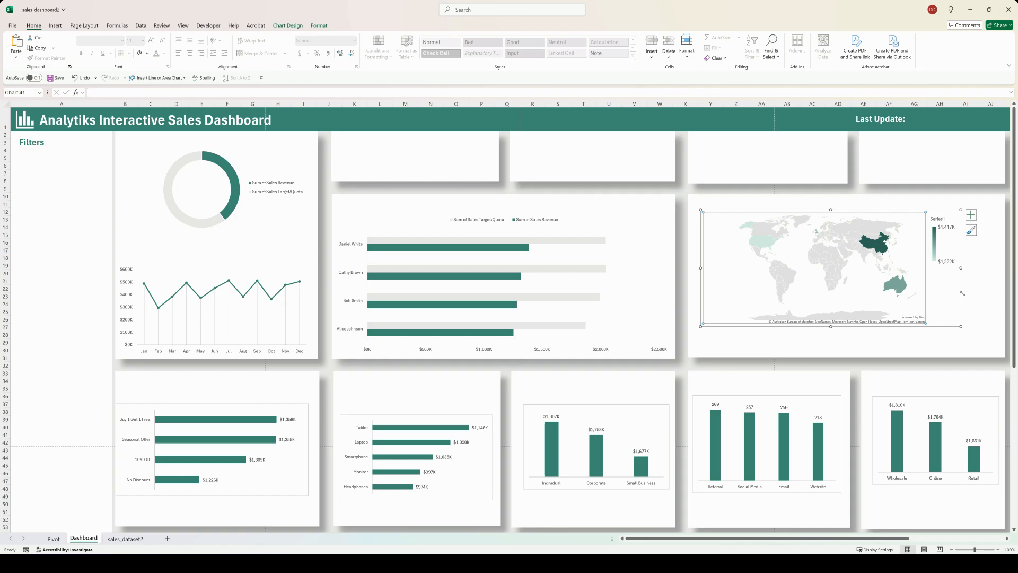
left_click_drag(961, 327, 1000, 356)
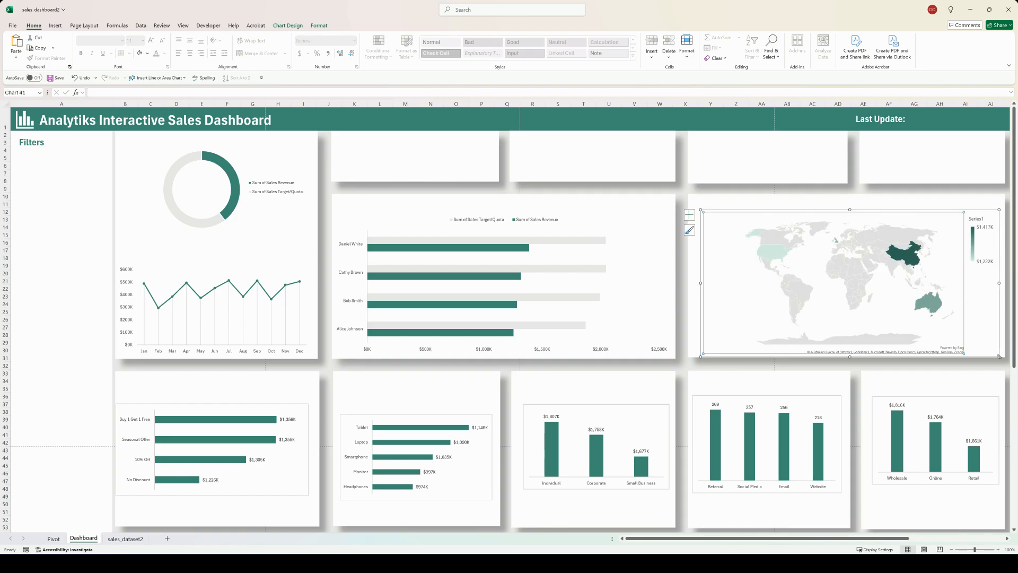
left_click_drag(826, 210, 794, 211)
left_click(80, 79)
left_click(821, 213)
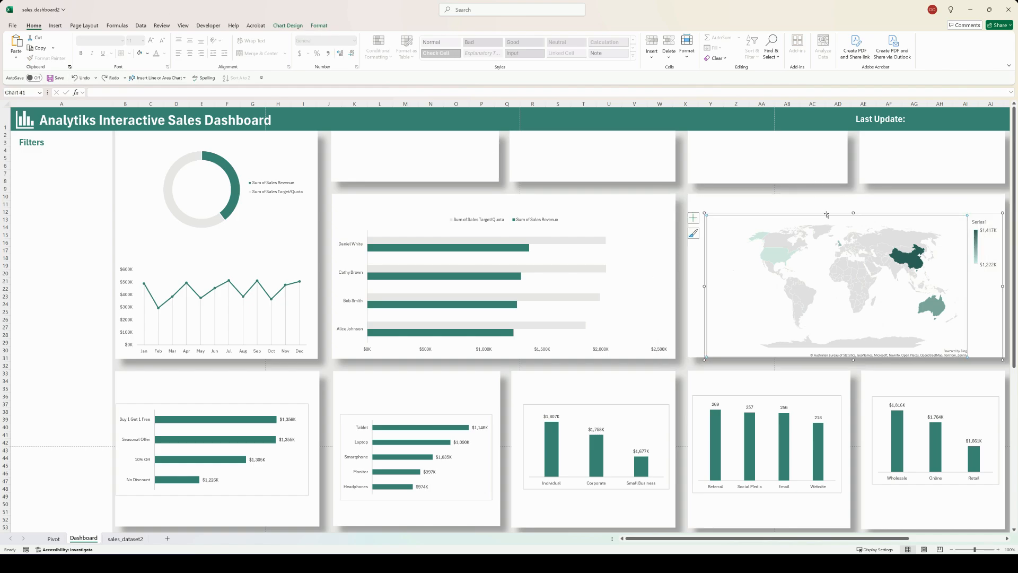
Step: Widen the world map chart on both sides, extending its left edge to about column W, and deselect it
left_click_drag(728, 279, 719, 278)
left_click_drag(993, 286, 1004, 285)
left_click_drag(695, 285, 644, 285)
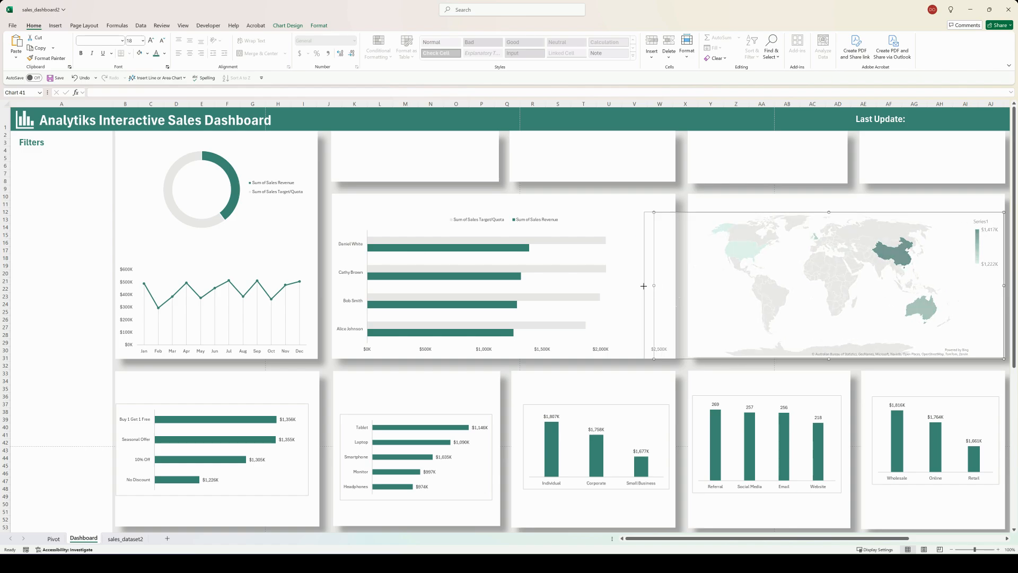
left_click(729, 206)
left_click(684, 284)
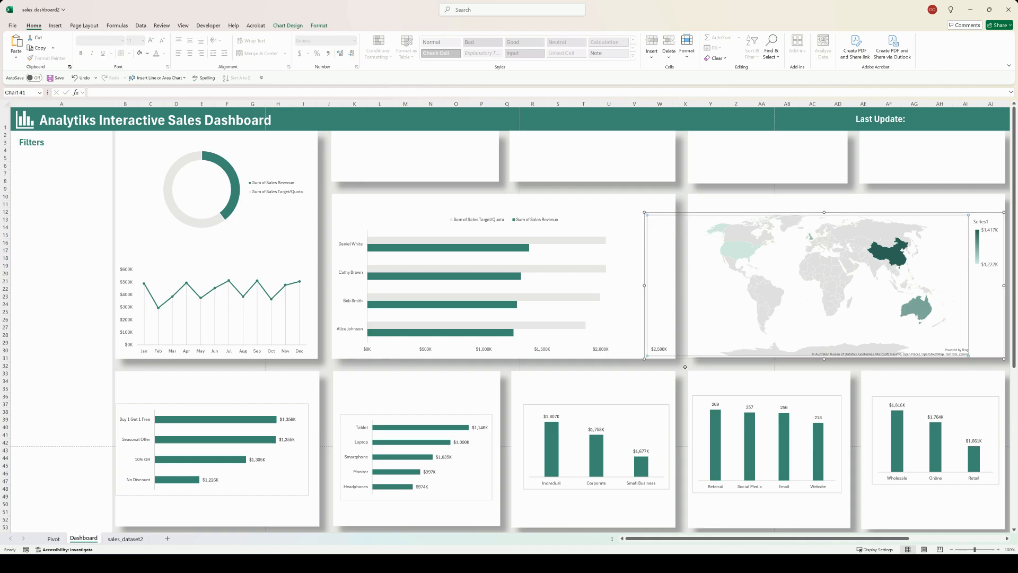
left_click(686, 367)
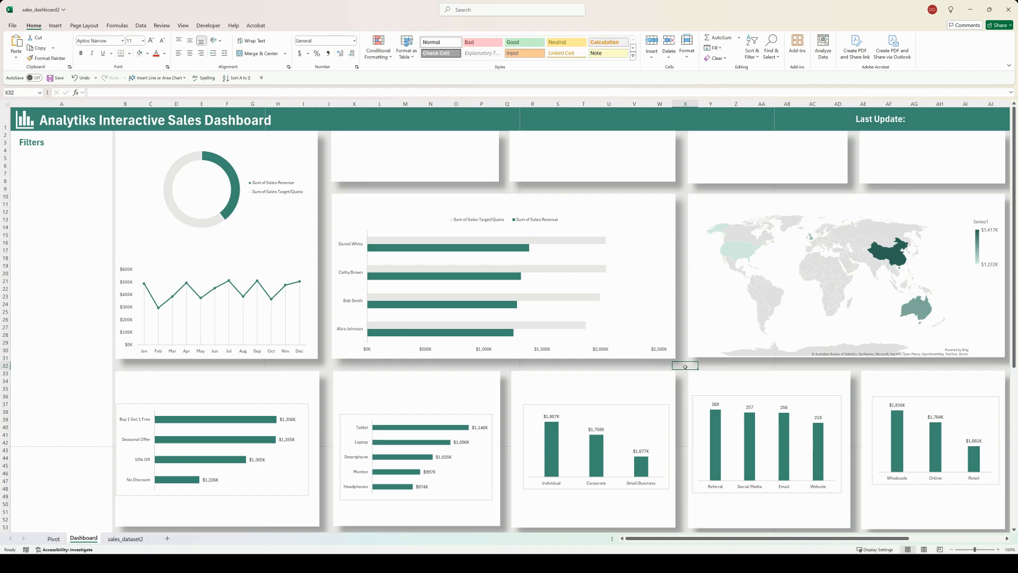
Step: Set the promotion bar chart's area to no fill and no border line
left_click(255, 403)
right_click(266, 405)
left_click(286, 385)
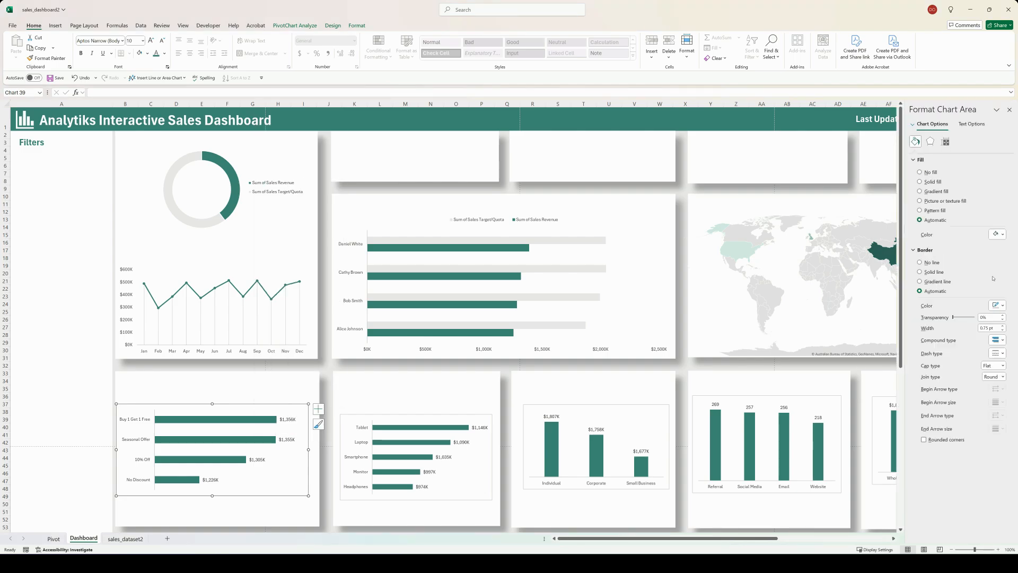
left_click(920, 172)
left_click(920, 246)
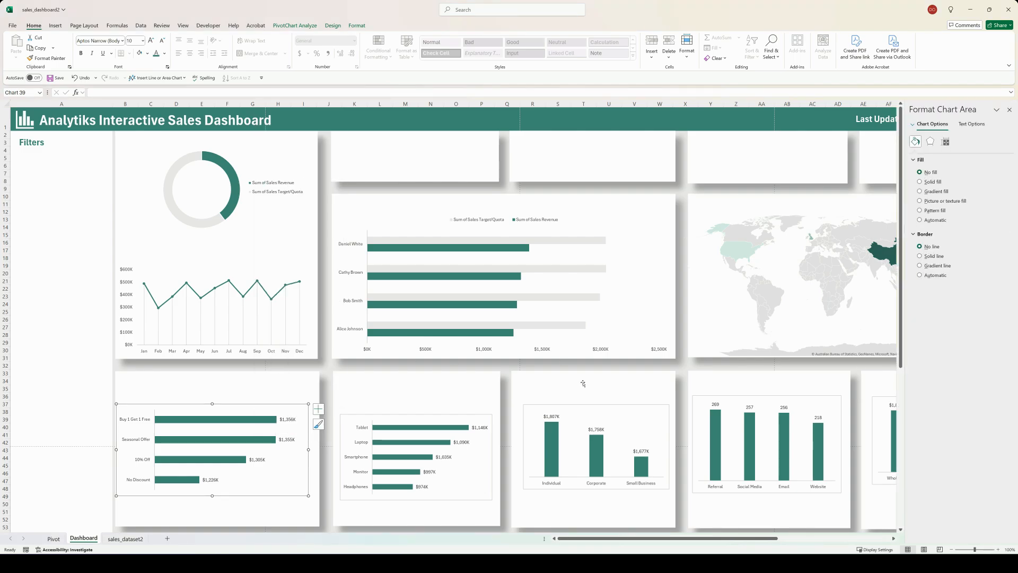
Step: Stretch the promotion bar chart downward and shift it slightly so it fits its card under columns B to I
left_click_drag(212, 495, 211, 531)
left_click(82, 78)
scroll(205, 407, "up", 1)
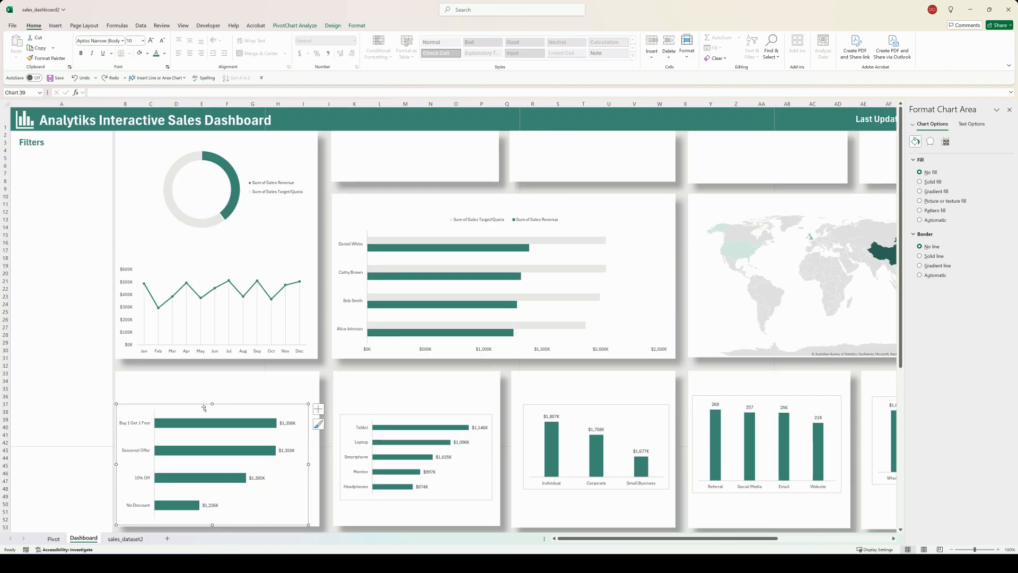
mouse_move(212, 403)
left_mouse_down()
mouse_move(213, 391)
mouse_move(201, 399)
left_mouse_up()
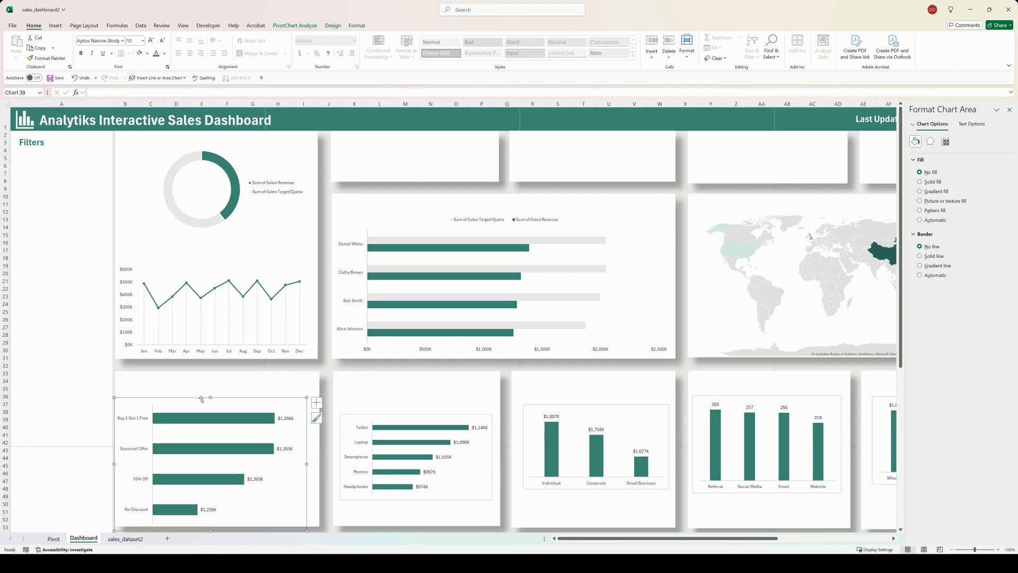
Step: Remove the fill and border line from the product bar chart and stretch it on all sides to fill its card
left_click(391, 416)
left_click(920, 172)
left_click(920, 246)
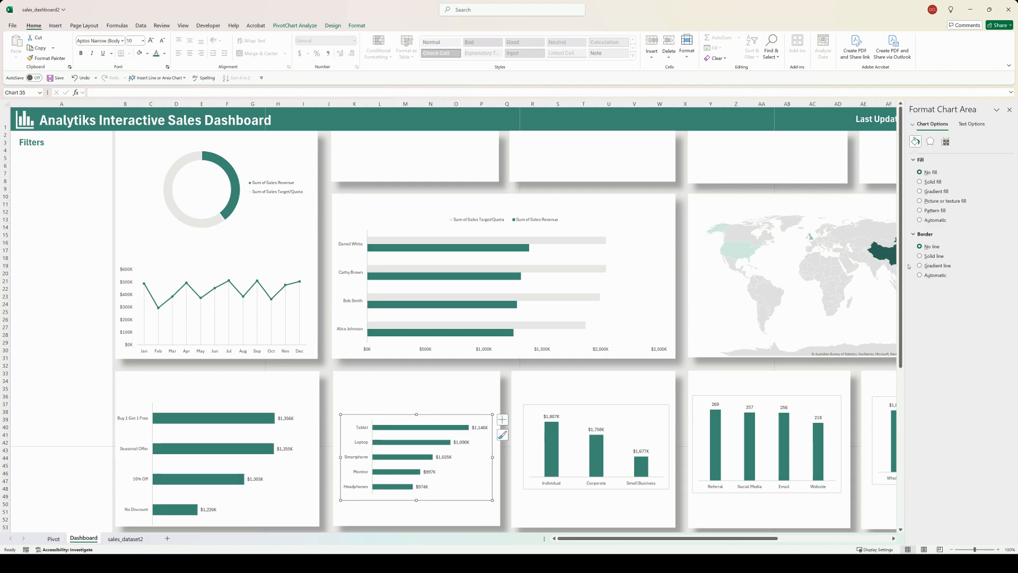
left_click_drag(416, 414, 416, 400)
left_click_drag(416, 500, 416, 523)
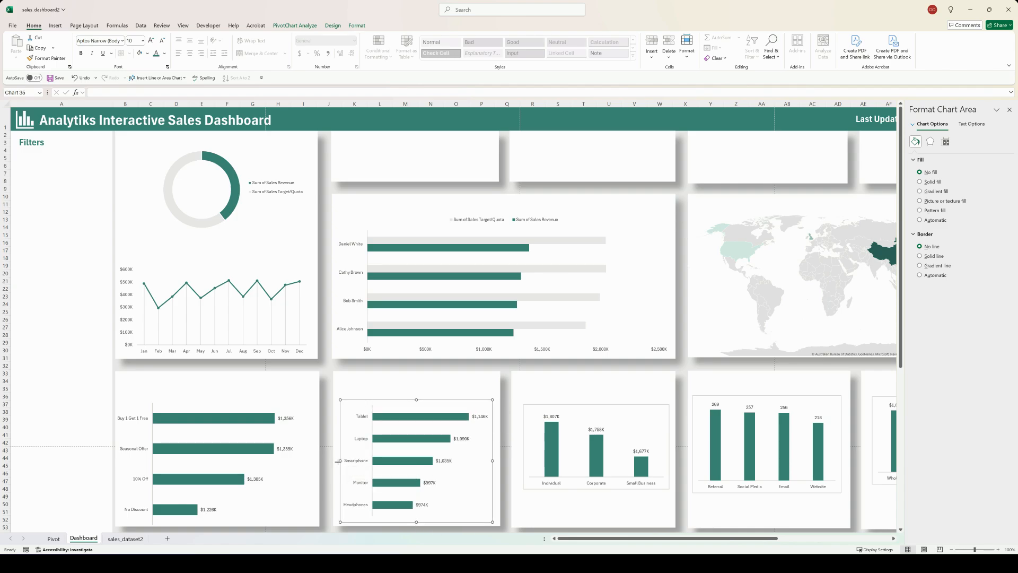
left_click_drag(338, 461, 334, 461)
left_click_drag(493, 462, 498, 461)
left_click_drag(416, 399, 418, 396)
Step: Remove the fill and border line from the customer type column chart and stretch it to fill its card
left_click(600, 406)
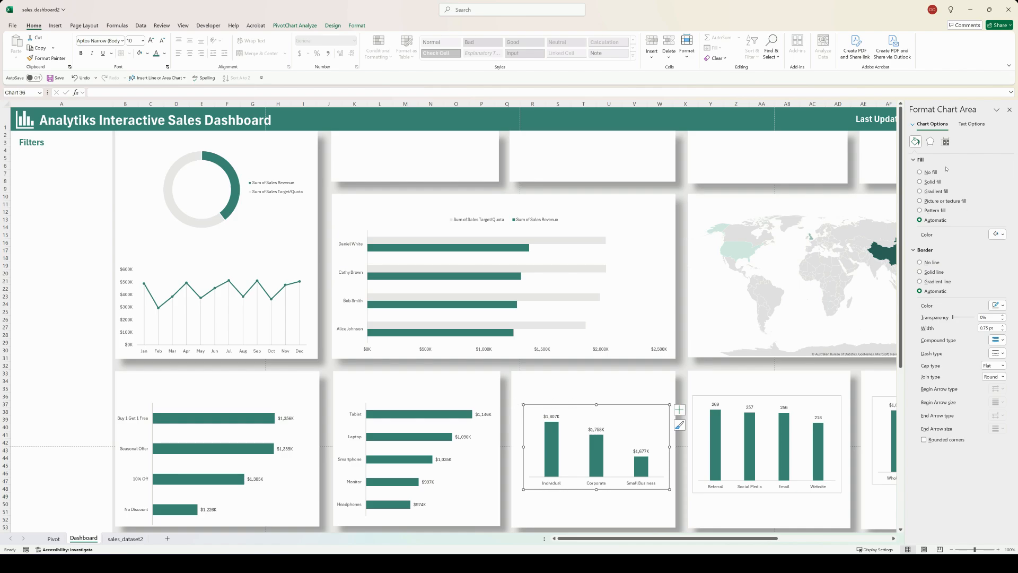
left_click(929, 172)
left_click(929, 246)
left_click_drag(596, 489, 596, 525)
left_click_drag(524, 465, 514, 464)
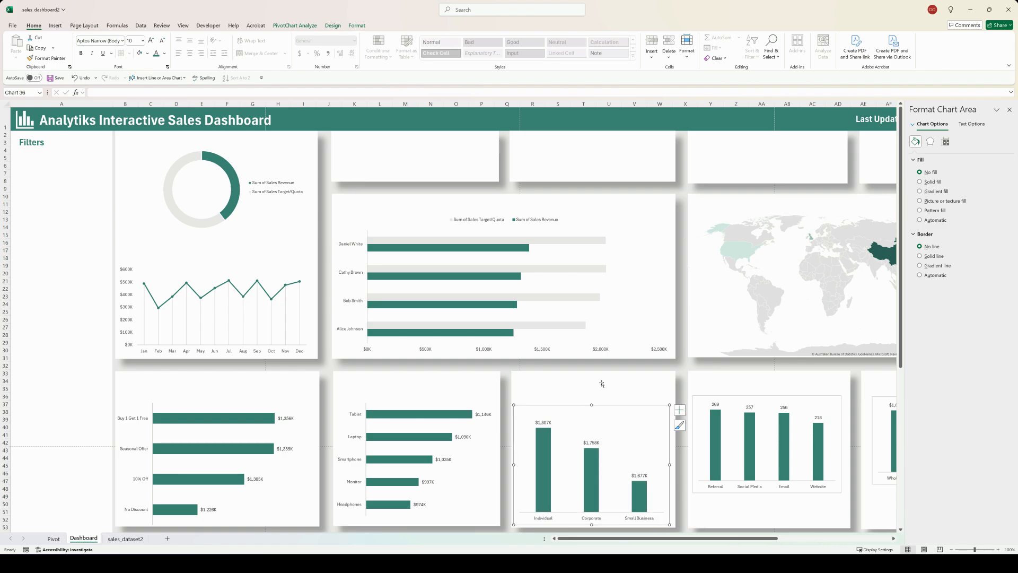
left_click_drag(591, 405, 592, 401)
Step: Remove the fill and border line from the lead source column chart and stretch it to fill its card
left_click(816, 396)
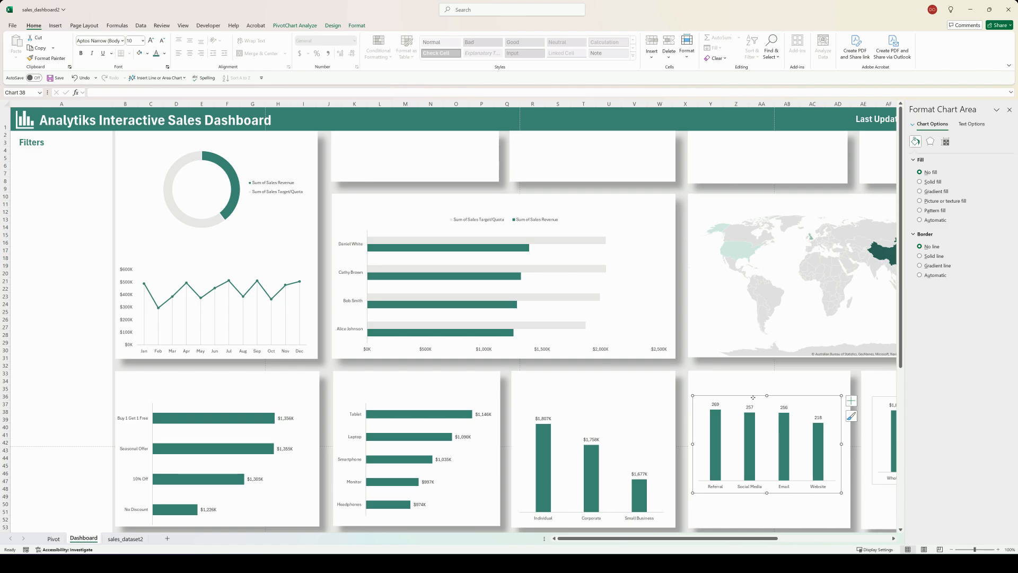
mouse_move(753, 397)
left_mouse_down()
mouse_move(755, 429)
mouse_move(772, 397)
left_mouse_up()
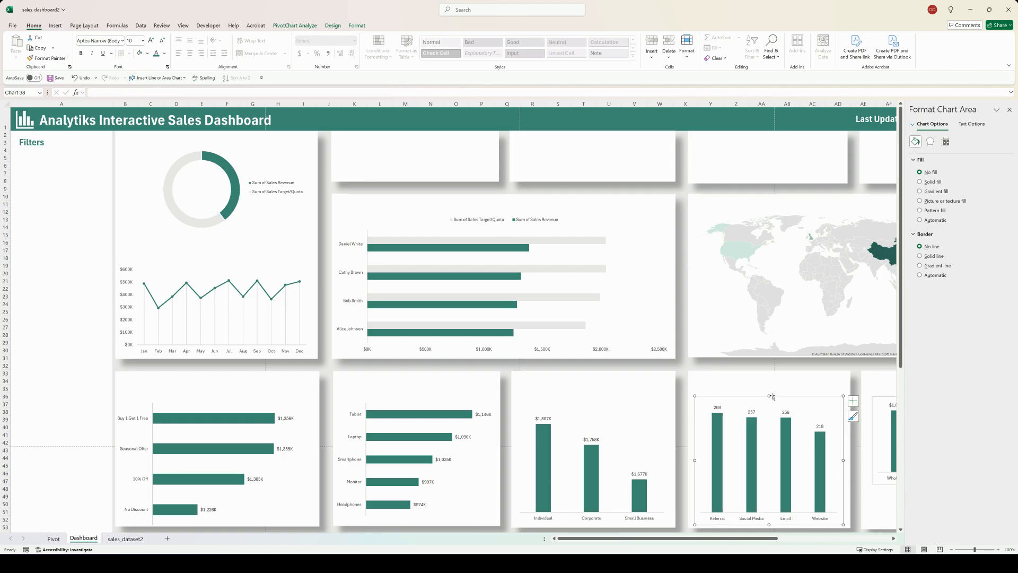
left_click_drag(695, 460, 691, 461)
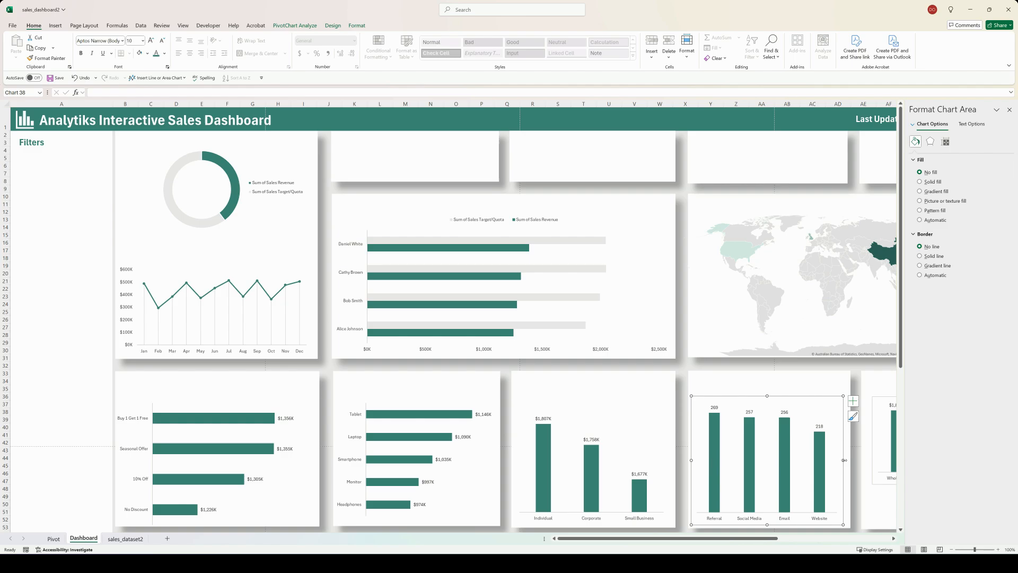
left_click_drag(844, 461, 848, 460)
Step: Remove the sales channel column chart's fill and border line, close the formatting options, and enlarge the chart to fit its card
left_click(885, 397)
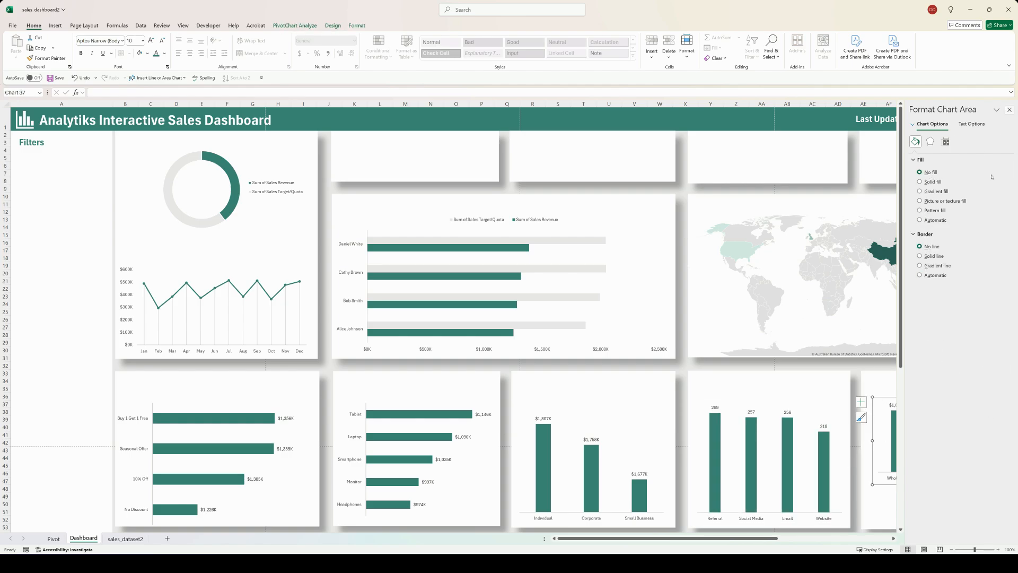
left_click(1009, 110)
mouse_move(936, 397)
left_mouse_down()
mouse_move(936, 381)
mouse_move(933, 430)
mouse_move(940, 402)
left_mouse_up()
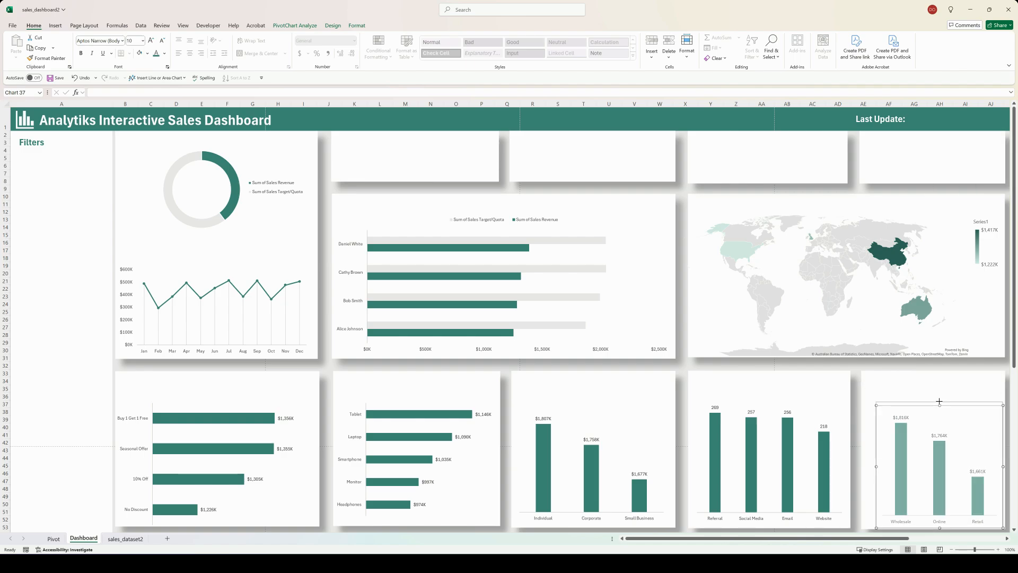
left_click_drag(939, 402, 939, 401)
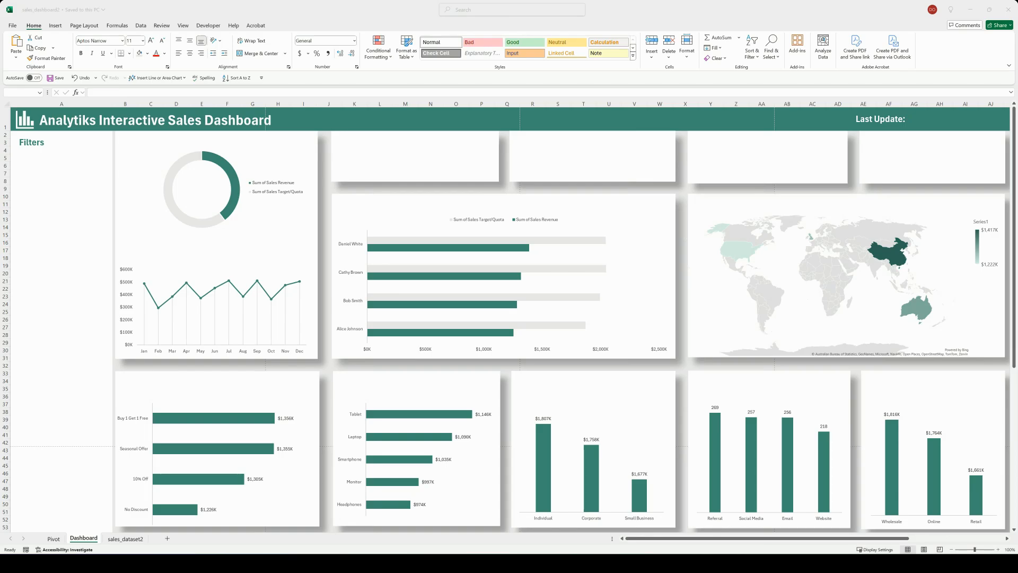
Step: Draw a text box in the middle of the first KPI card, spanning about columns K to N
left_click(58, 26)
left_click(56, 26)
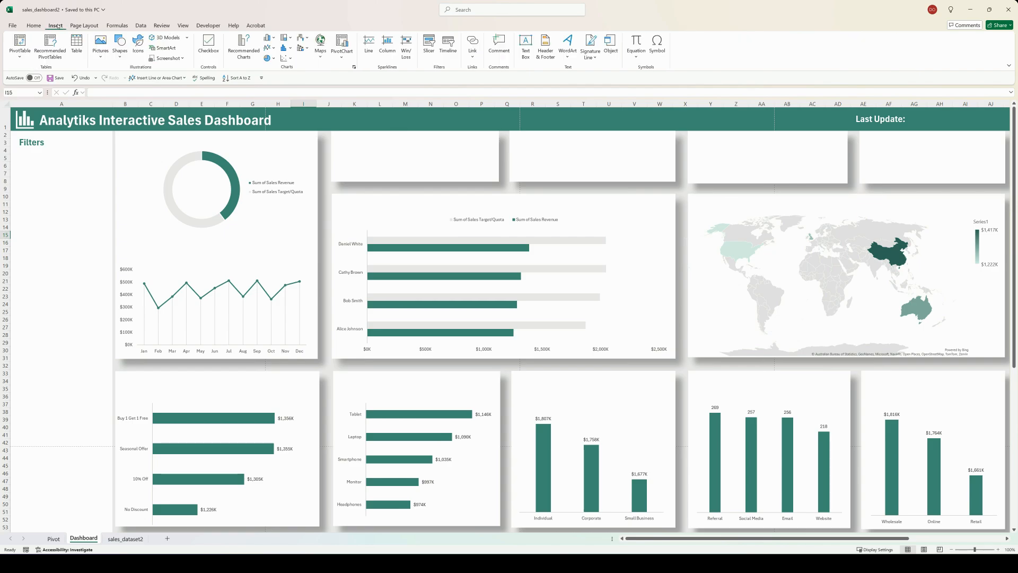
left_click(525, 45)
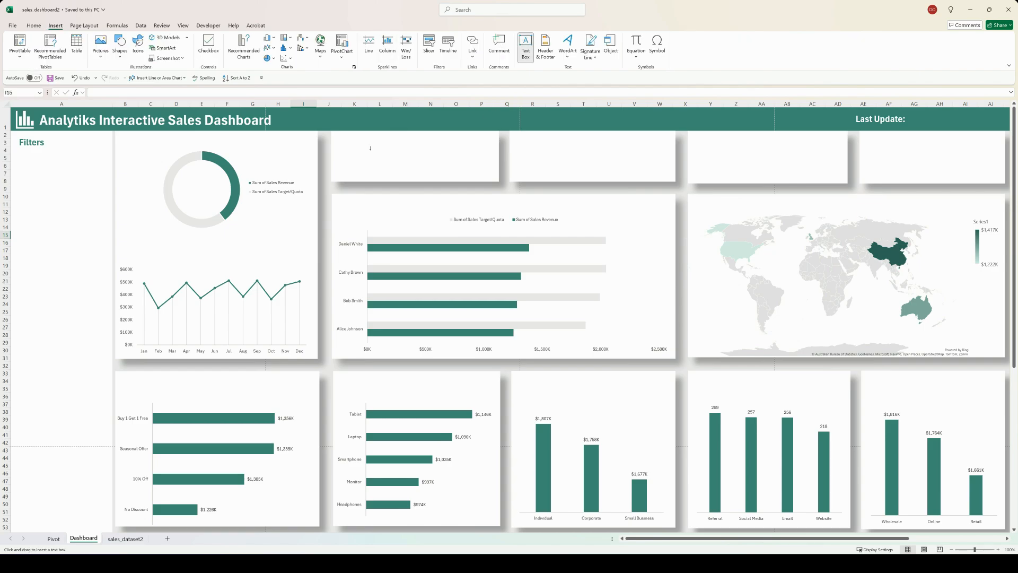
left_click_drag(365, 148, 444, 165)
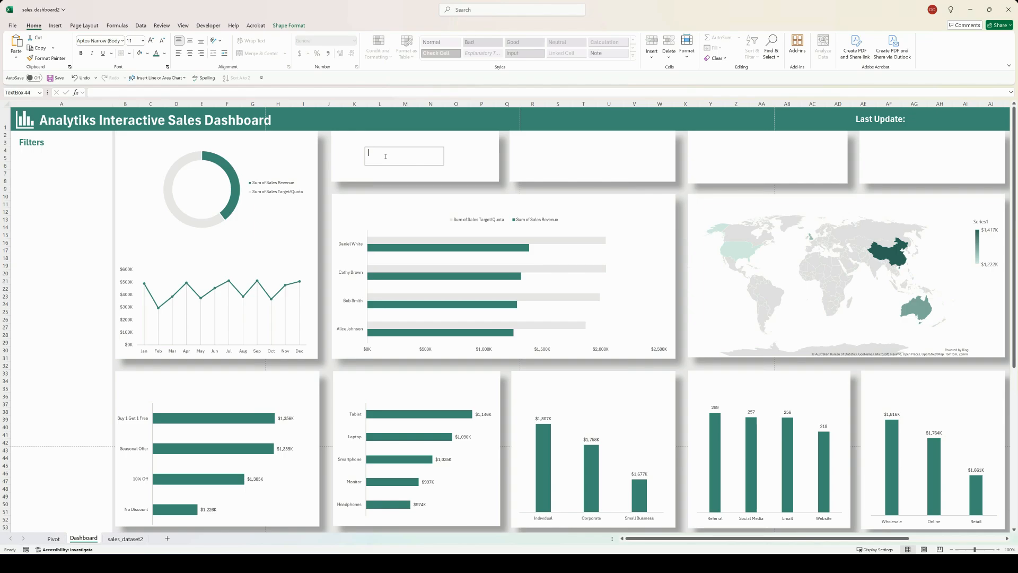
Step: Link the text box to the Sum of Sales Revenue total in cell A55 of the Pivot sheet
key("Escape")
left_click(386, 156)
type("=")
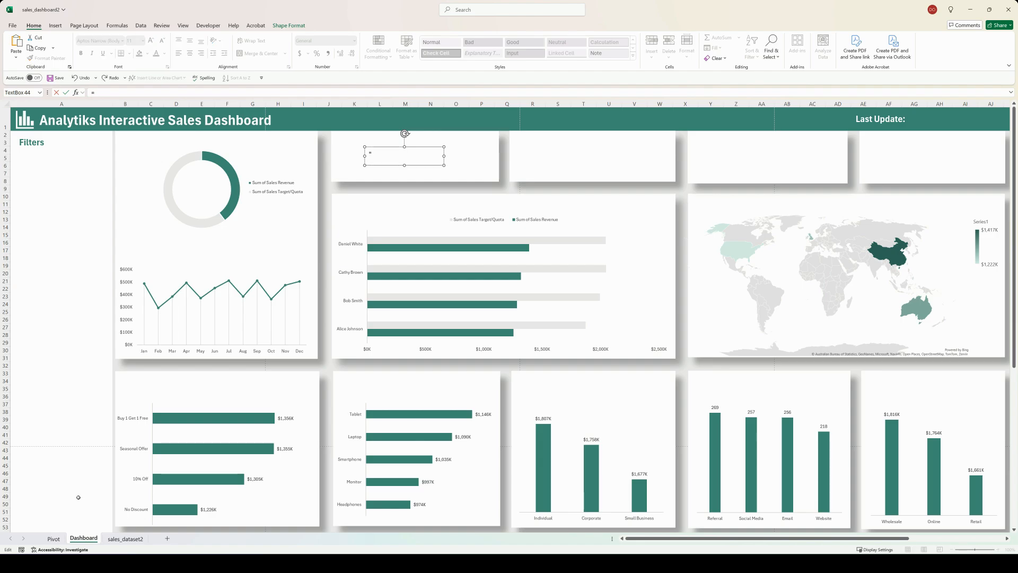
left_click(52, 539)
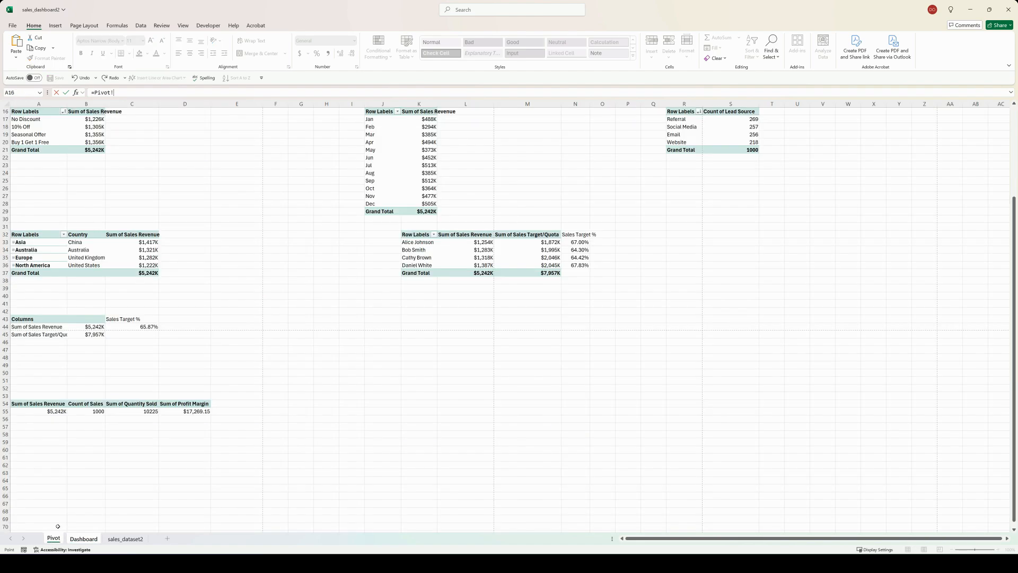
scroll(84, 308, "down", 1)
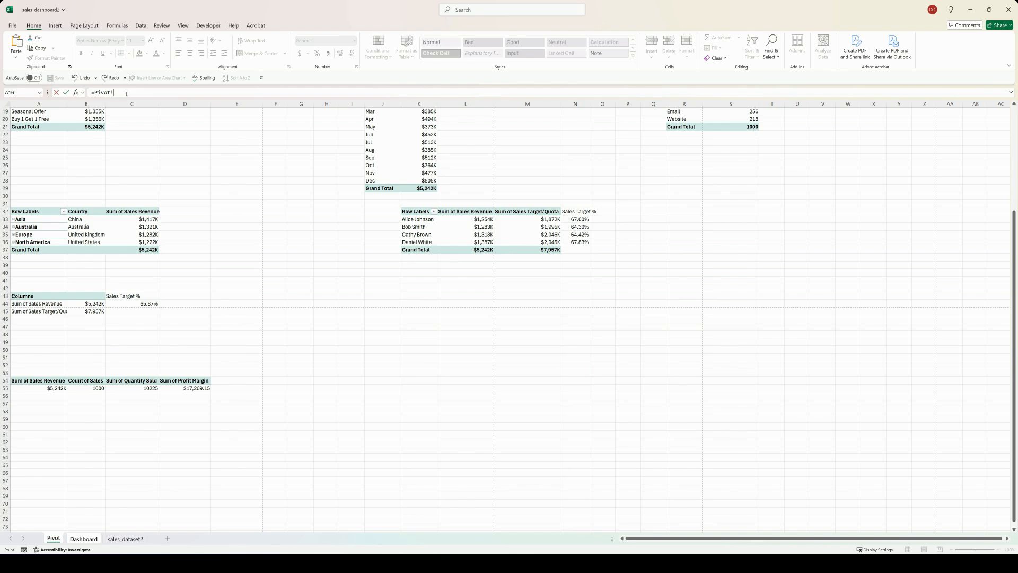
key("Return")
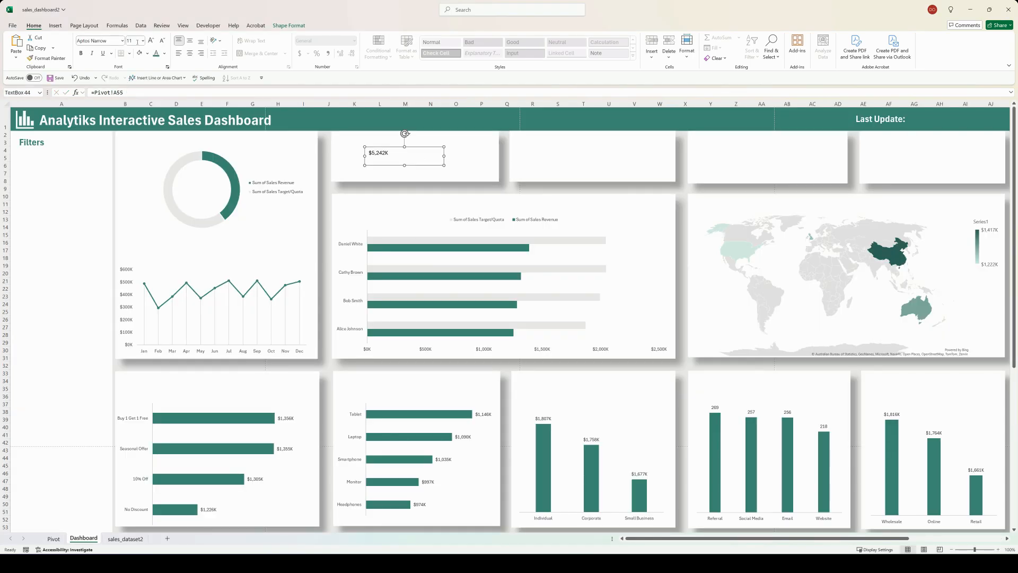
Step: Format the revenue total in the text box as 28 pt, green and bold
left_click(133, 41)
type("28")
key("Return")
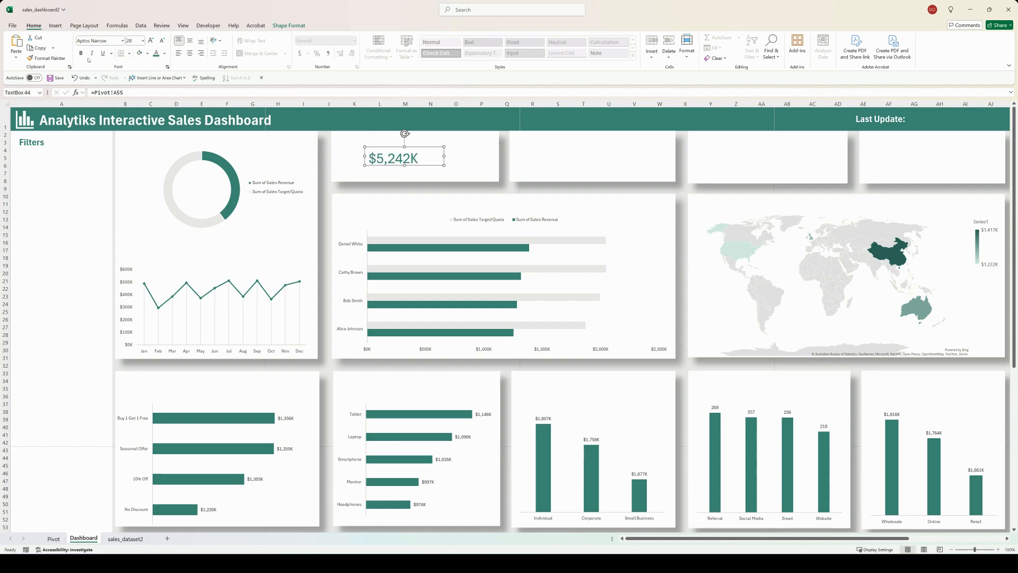
left_click(81, 53)
Step: Set the revenue total text box to no fill and no line, and reposition it on the first KPI card
left_click_drag(401, 149, 407, 151)
right_click(406, 150)
left_click(435, 378)
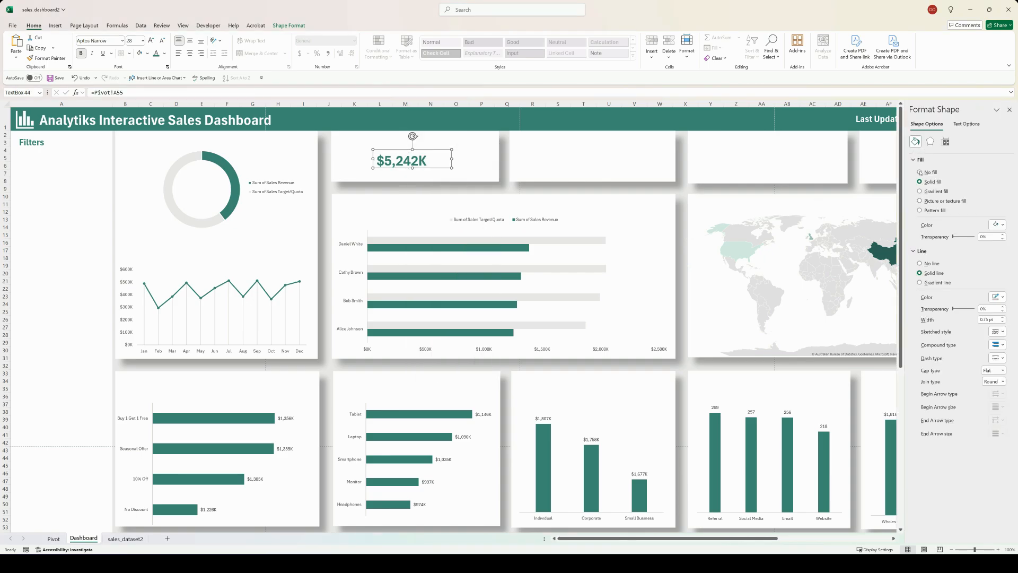
left_click(926, 239)
left_click(1009, 110)
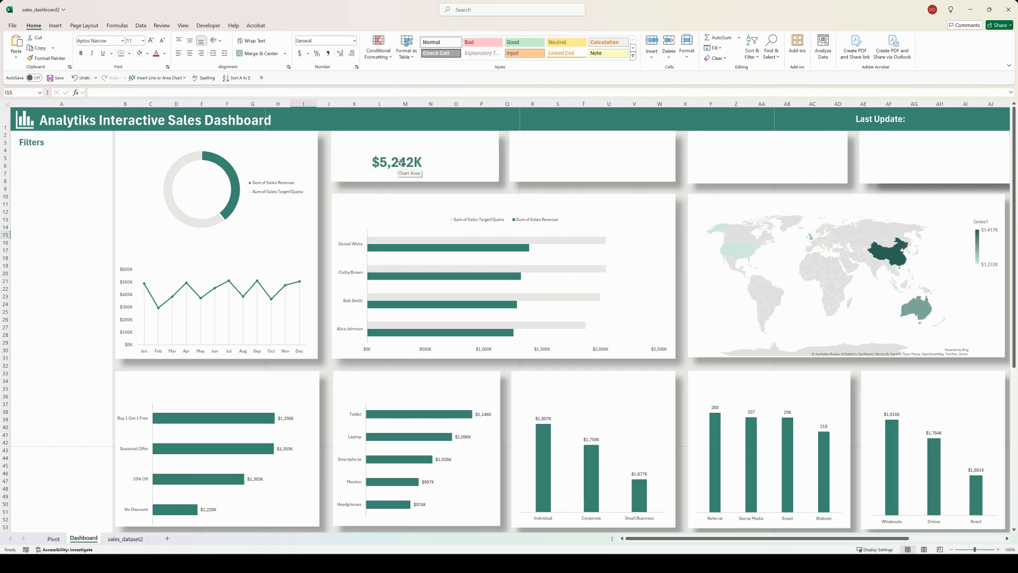
Step: Duplicate the revenue total text box onto each of the other three KPI cards
left_click(401, 163)
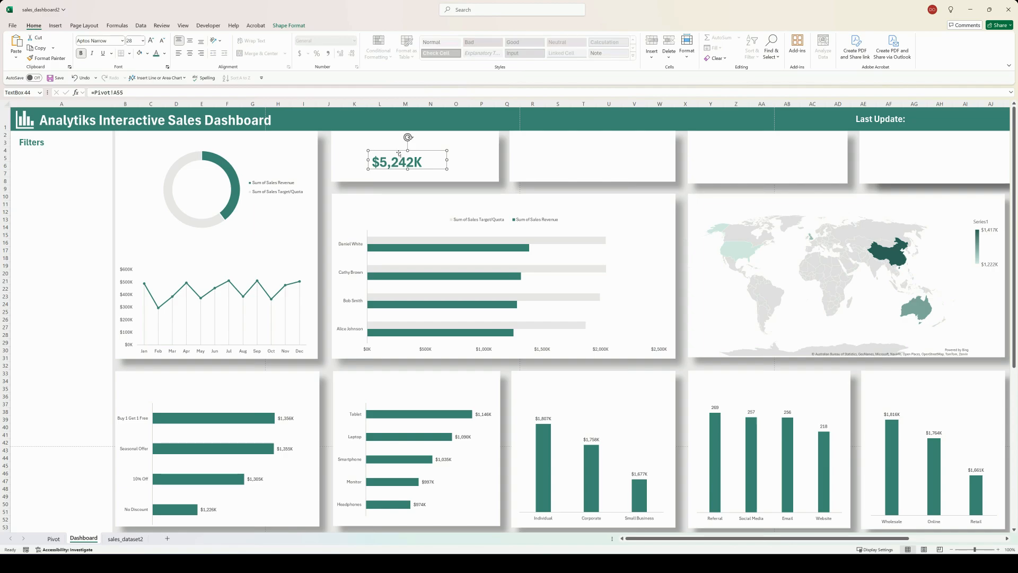
left_click_drag(399, 154, 935, 159)
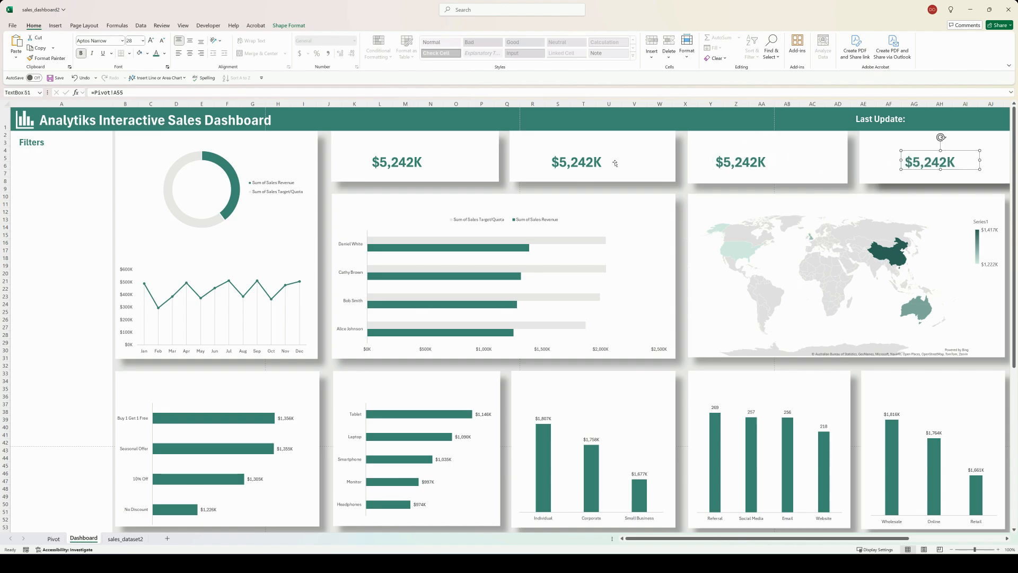
Step: Relink the second KPI card's text box to the profit margin total in cell D55 of the Pivot sheet, and reselect the revenue total
left_click(592, 162)
left_click(120, 93)
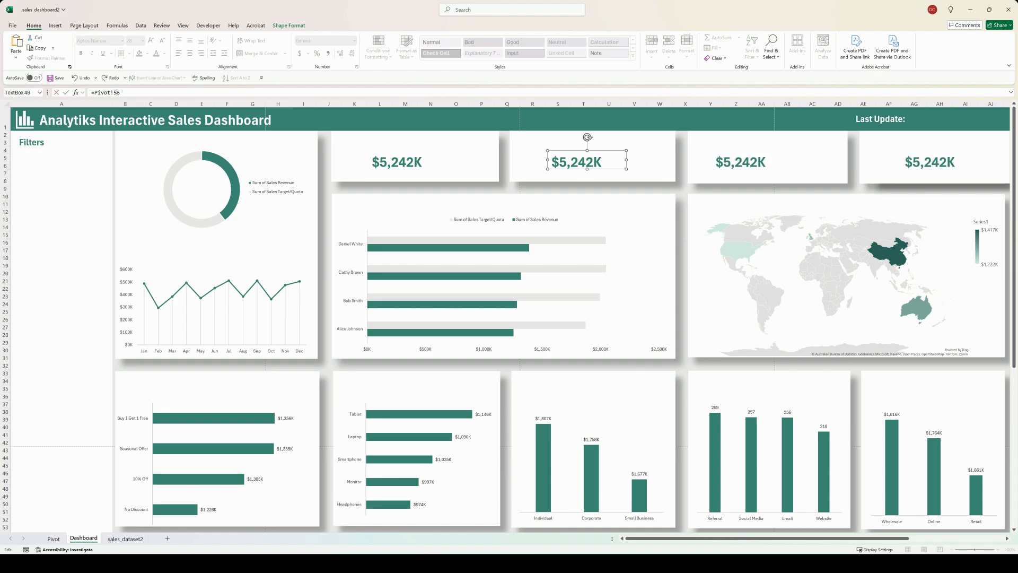
type("b")
key("Return")
left_click(402, 160)
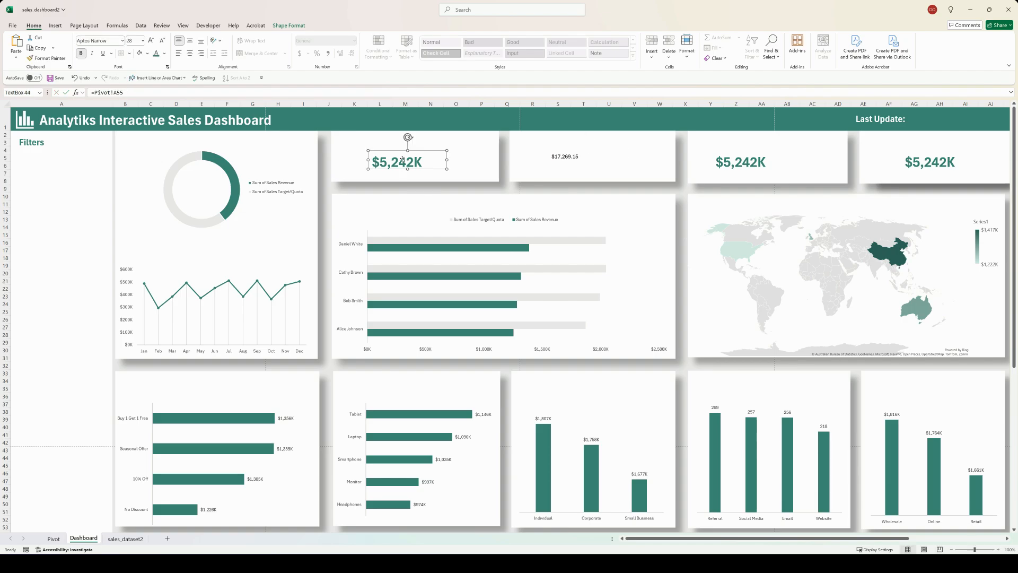
Step: Copy the revenue total's formatting to the profit margin text box, and relink the third KPI card's text box to Pivot cell C55
left_click(53, 57)
left_click(565, 157)
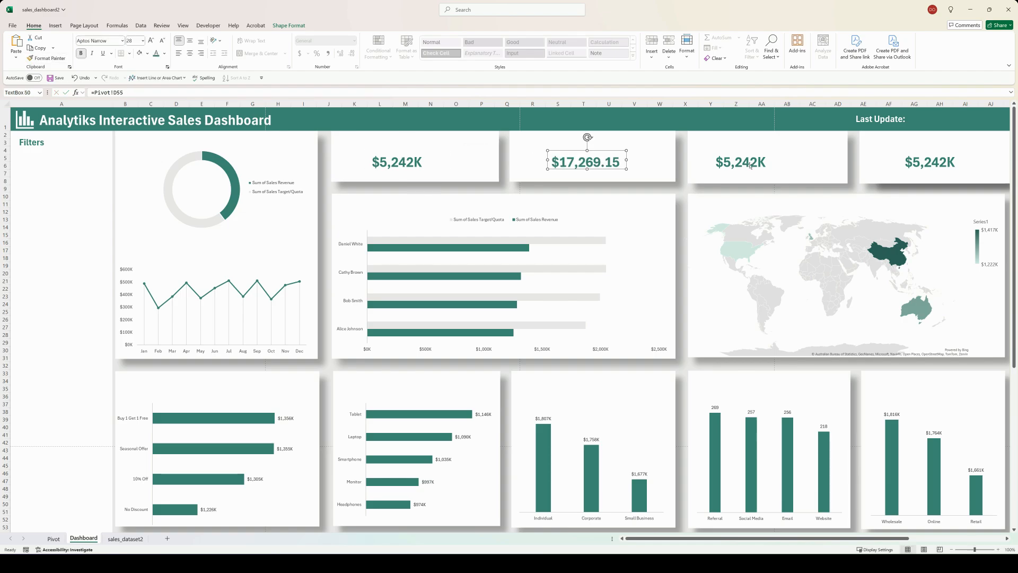
left_click(741, 161)
left_click(117, 93)
key("BackSpace")
type("C")
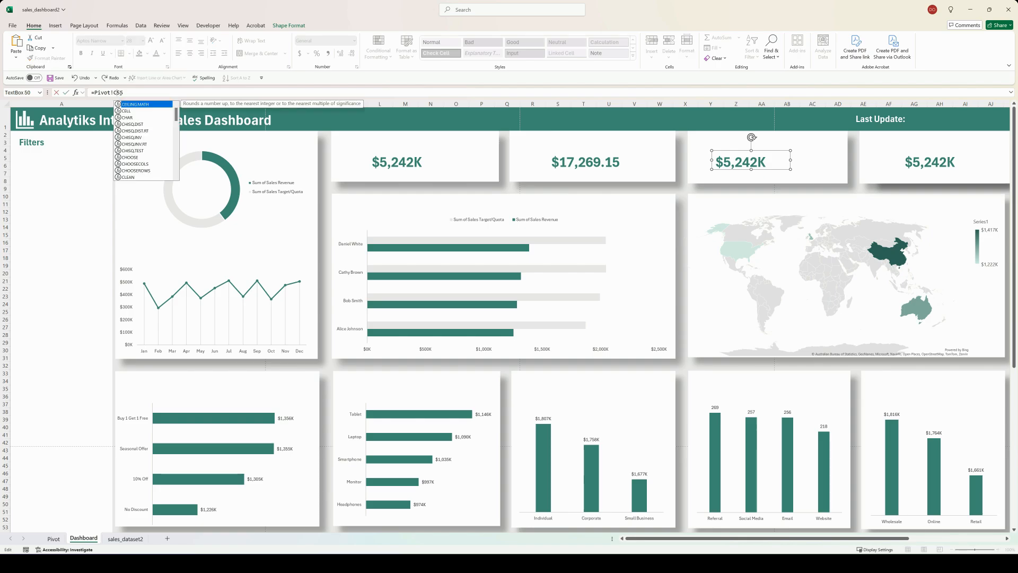
left_click(128, 93)
key("Return")
Step: Copy the profit margin text box's formatting onto the third KPI card's text box
left_click(552, 161)
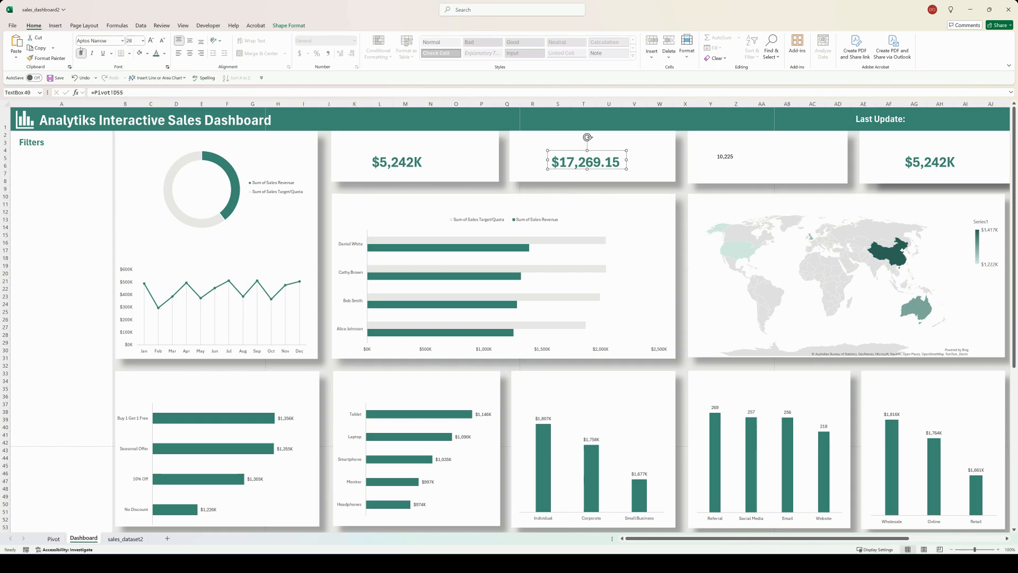
left_click(48, 58)
left_click(735, 157)
Step: Relink the fourth KPI card's text box to the sales count in cell B55 of the Pivot sheet
left_click(952, 160)
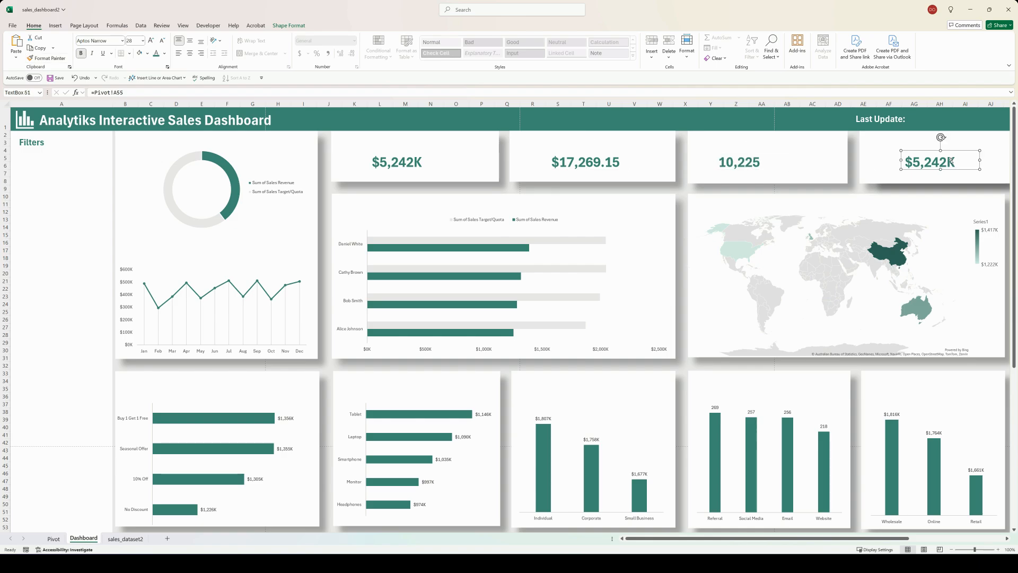
left_click(117, 93)
key("BackSpace")
type("B")
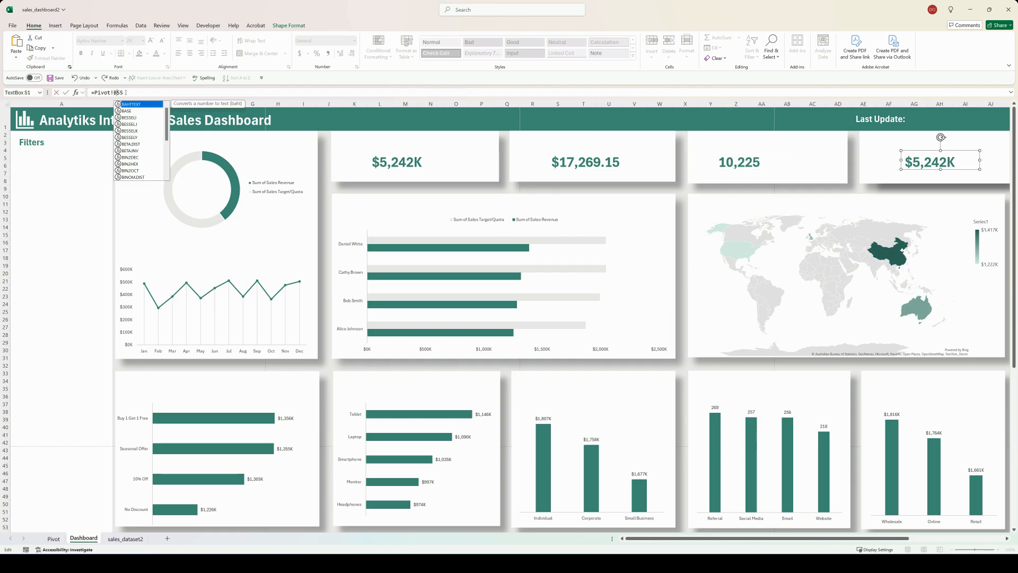
left_click(128, 92)
key("Return")
Step: Copy the third KPI text box's formatting onto the fourth KPI card's text box
left_click(740, 160)
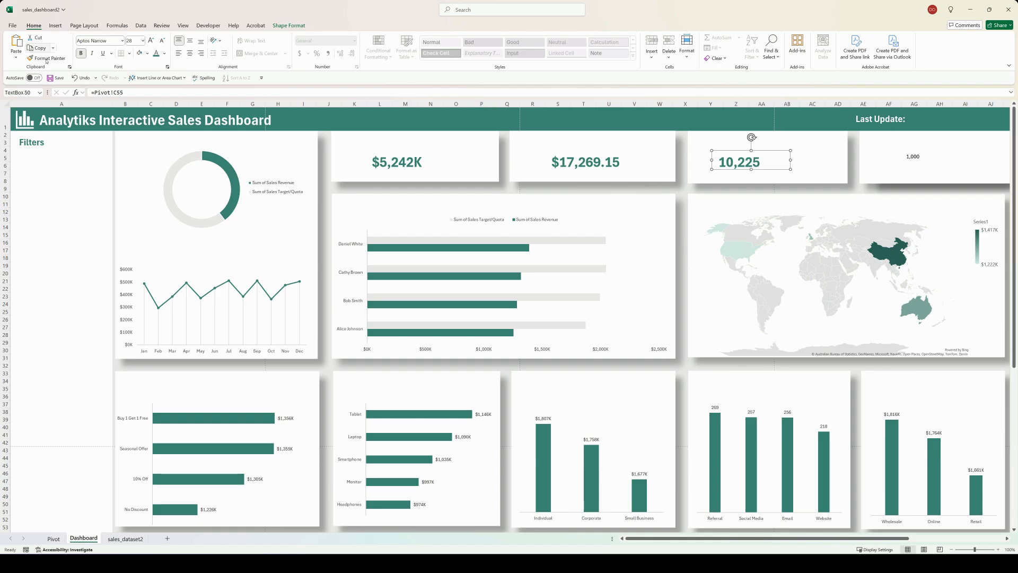
left_click(48, 58)
left_click(900, 154)
key("Escape")
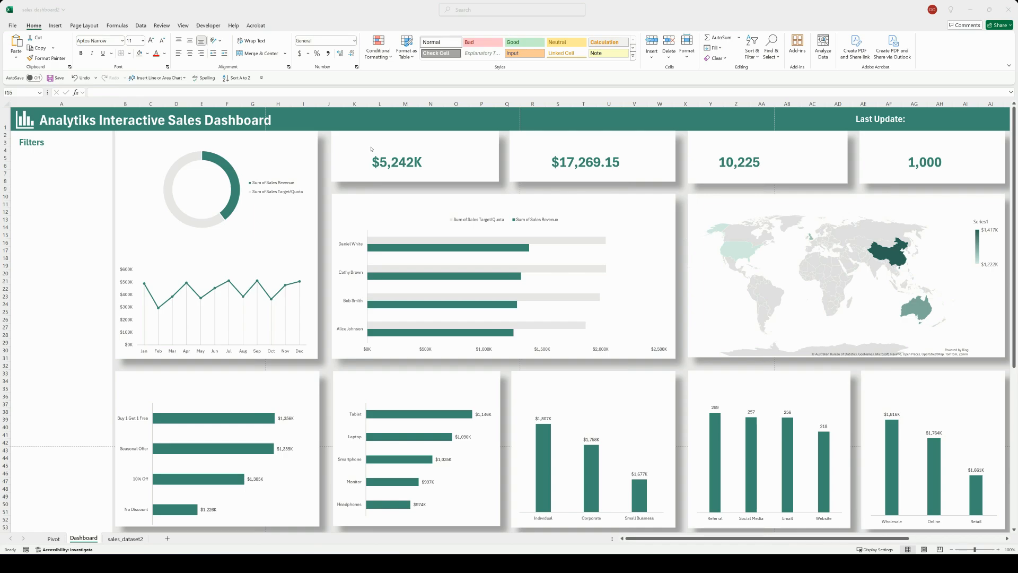
Step: Duplicate the revenue total text box into the doughnut chart's centre and link the copy to the sales target percentage in Pivot cell C44
left_click(393, 158)
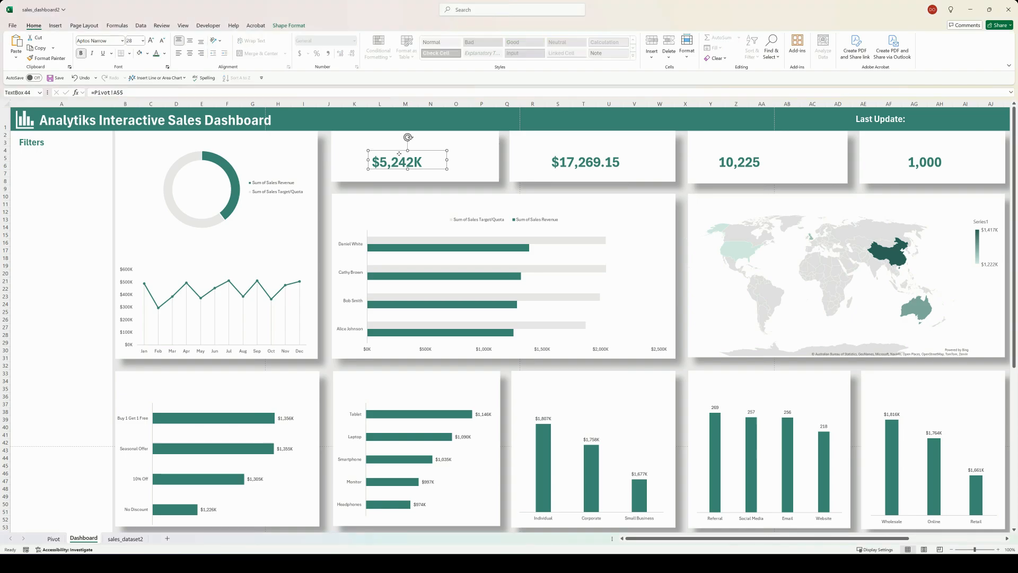
left_click_drag(393, 158, 200, 180, "ctrl+shift")
left_click(53, 538)
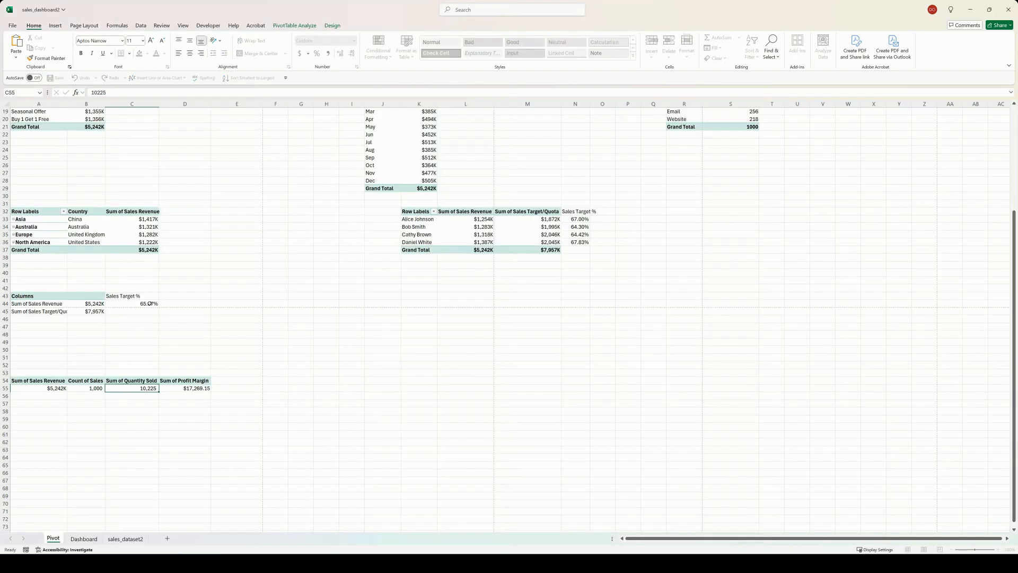
left_click(85, 539)
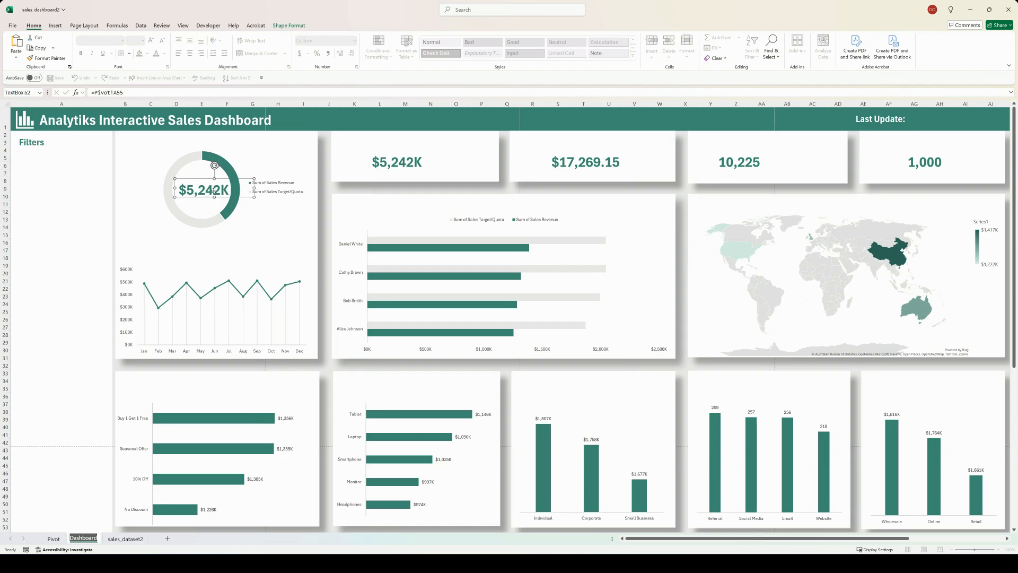
left_click(127, 92)
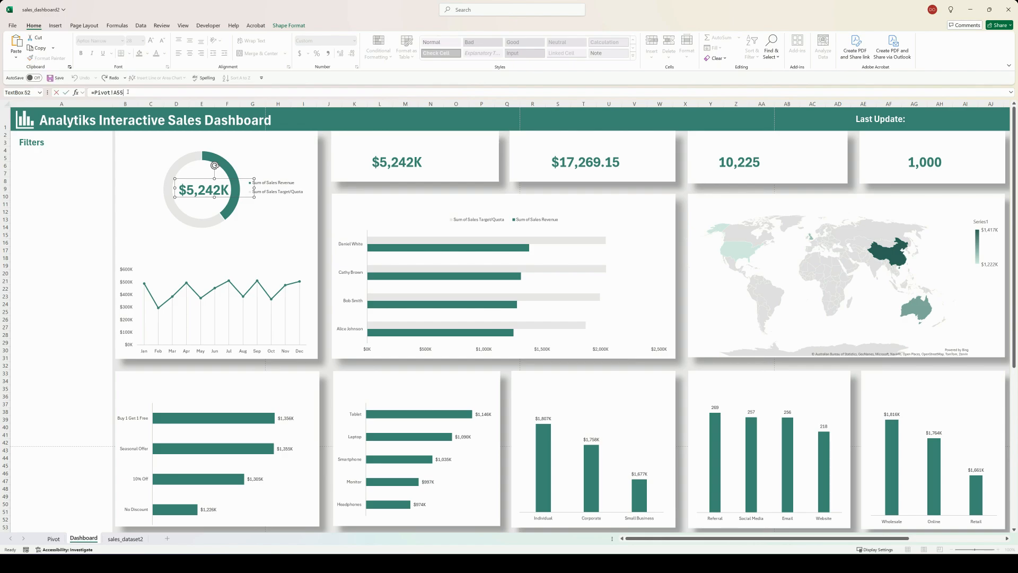
key("BackSpace")
key("BackSpace")
key("BackSpace")
type("C44")
key("Return")
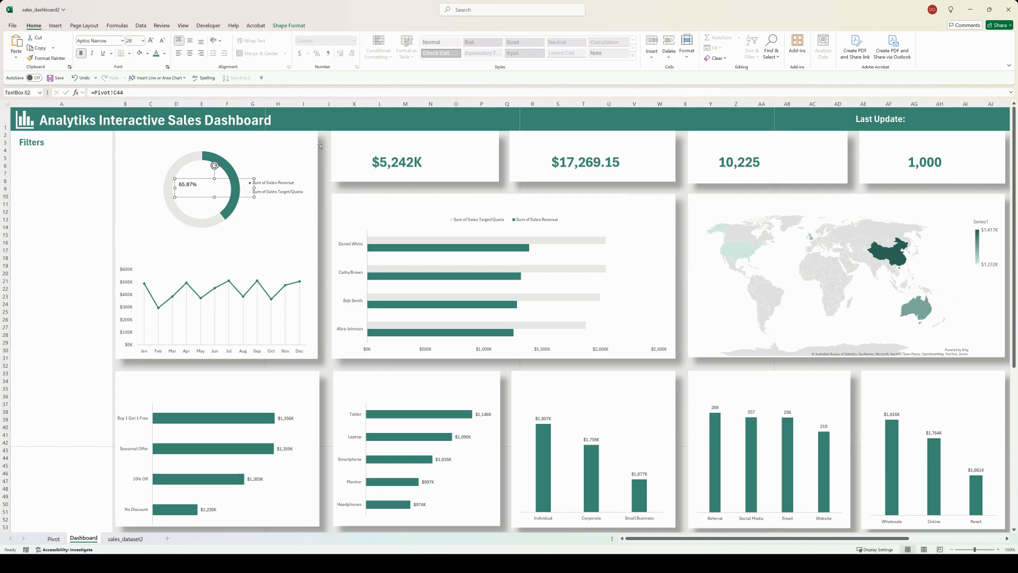
Step: Copy the revenue total's formatting onto the doughnut's percentage text box and centre it in the ring
left_click(403, 163)
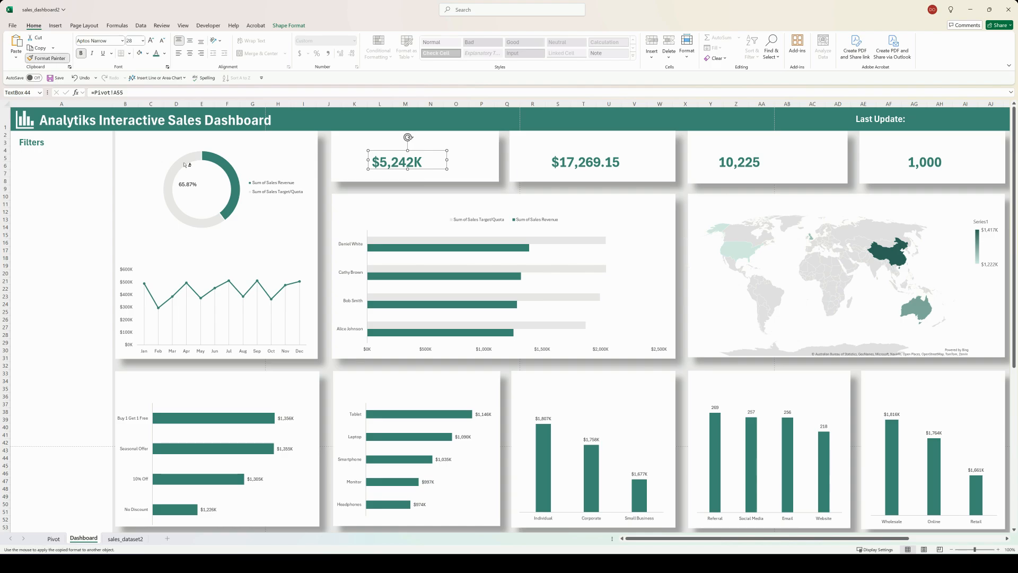
left_click(189, 186)
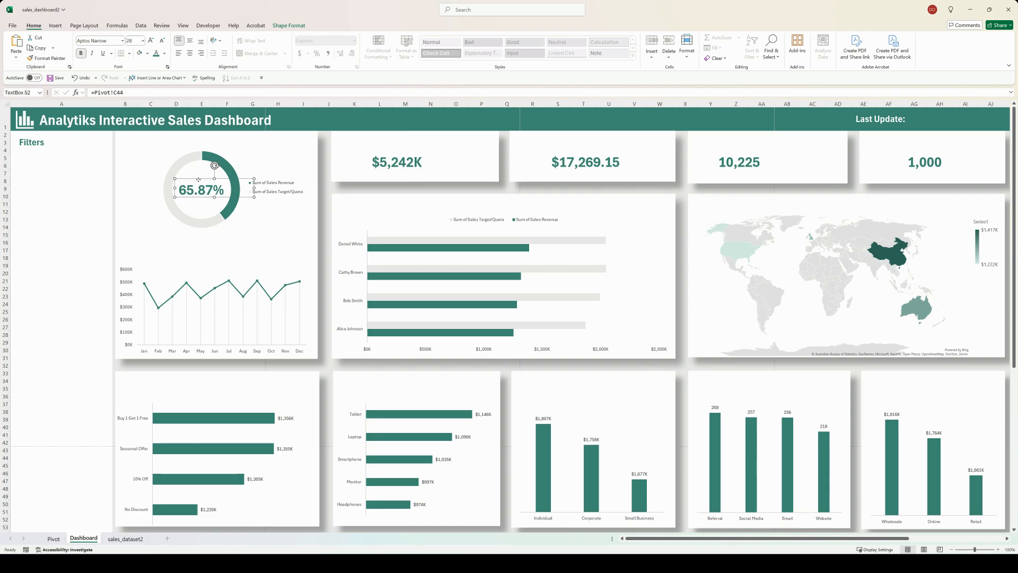
left_click_drag(198, 179, 199, 179)
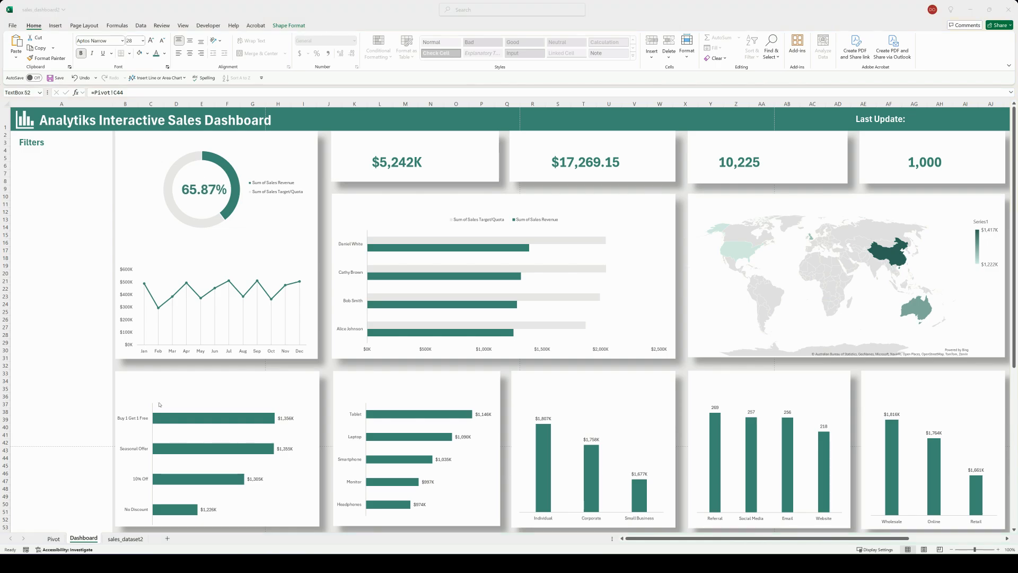
Step: Check the salespeople's Sales Target % cells on the Pivot sheet, and place four copies of the revenue total text box beside the salesperson bars
left_click(54, 538)
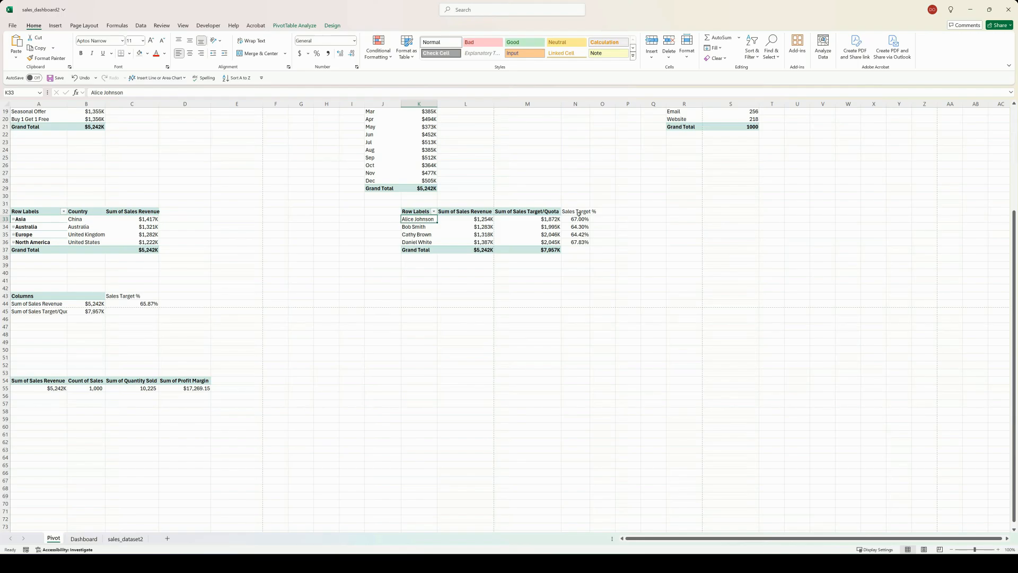
key("ctrl+Page_Down")
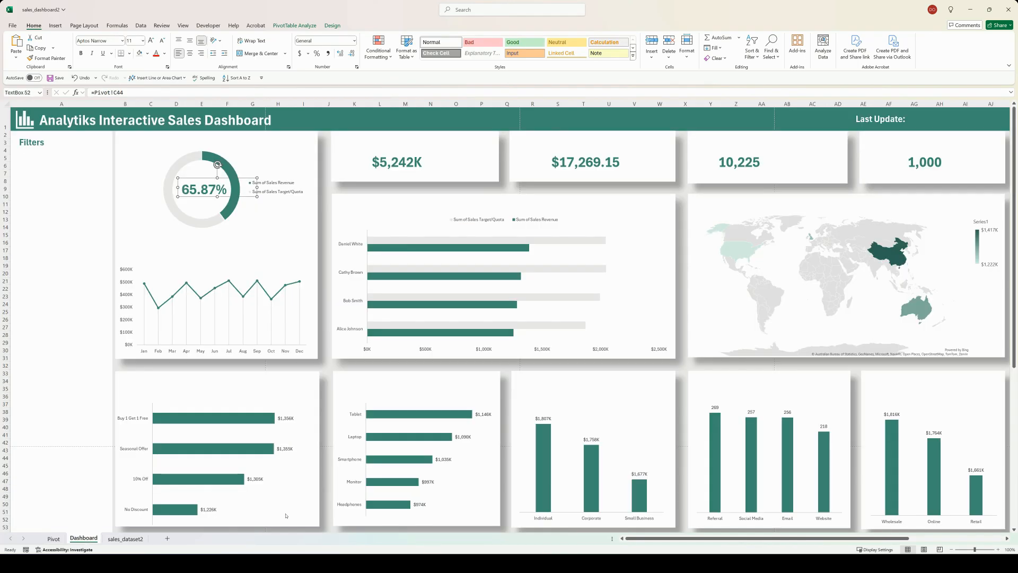
left_click(396, 153)
left_click_drag(395, 152, 551, 332)
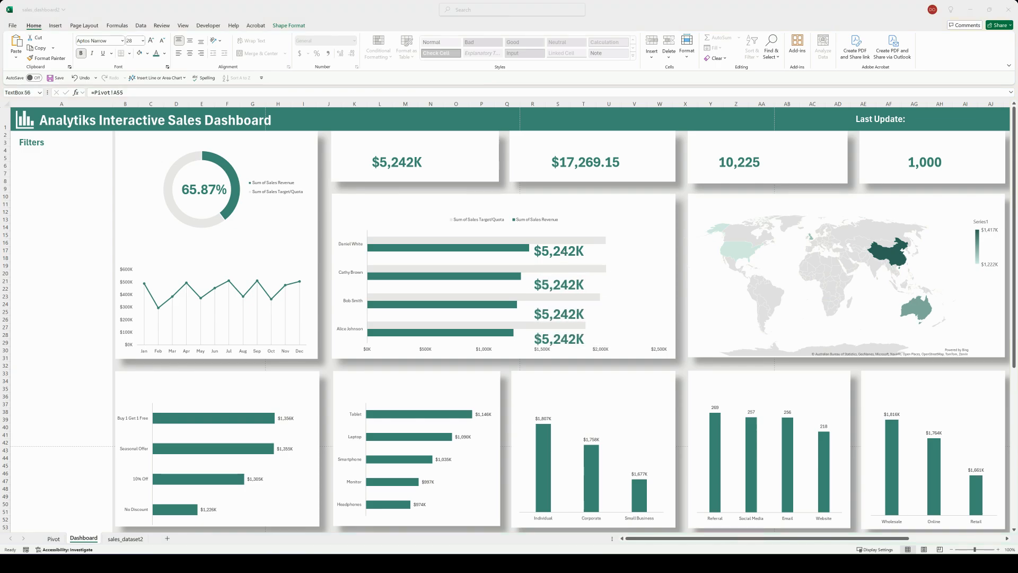
Step: Link the text box beside the top salesperson bar to Pivot cell N36 and nudge it into place
left_click(559, 250)
left_click(126, 93)
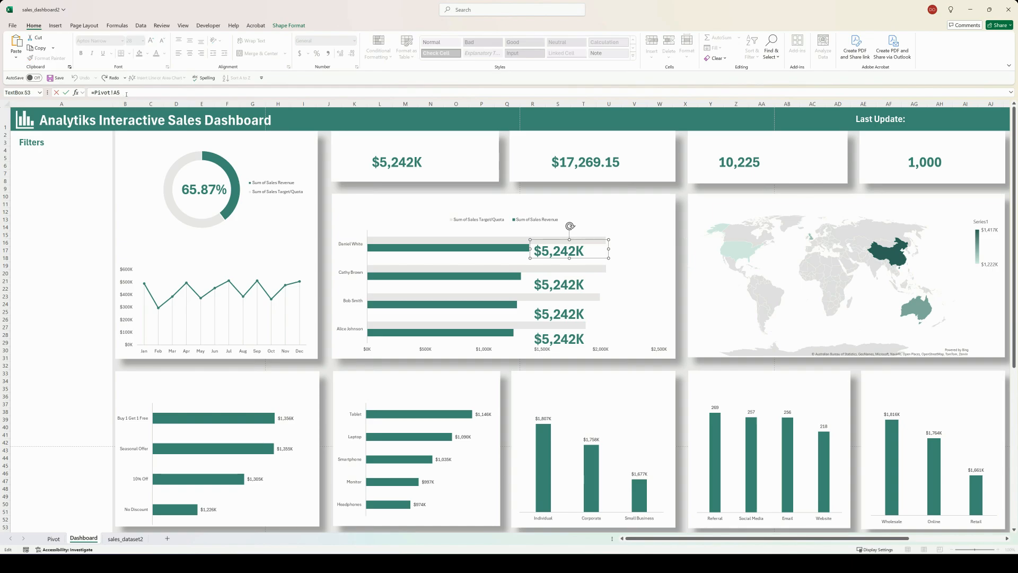
key("Return")
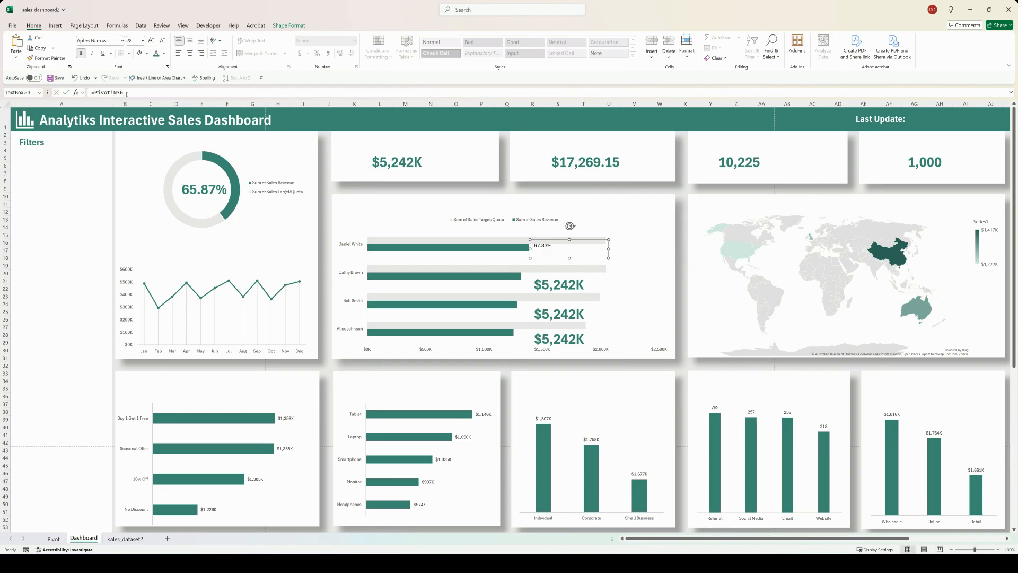
left_click_drag(555, 241, 555, 245)
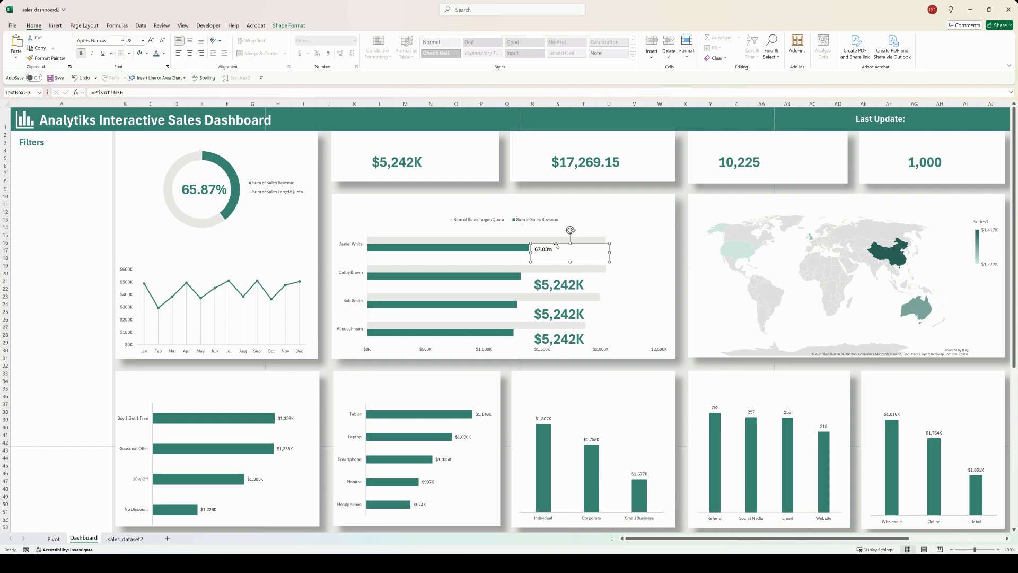
Step: Copy the green bold formatting onto the top bar's percentage, reduce it to 16 pt, and align it with the bar
left_click(565, 281)
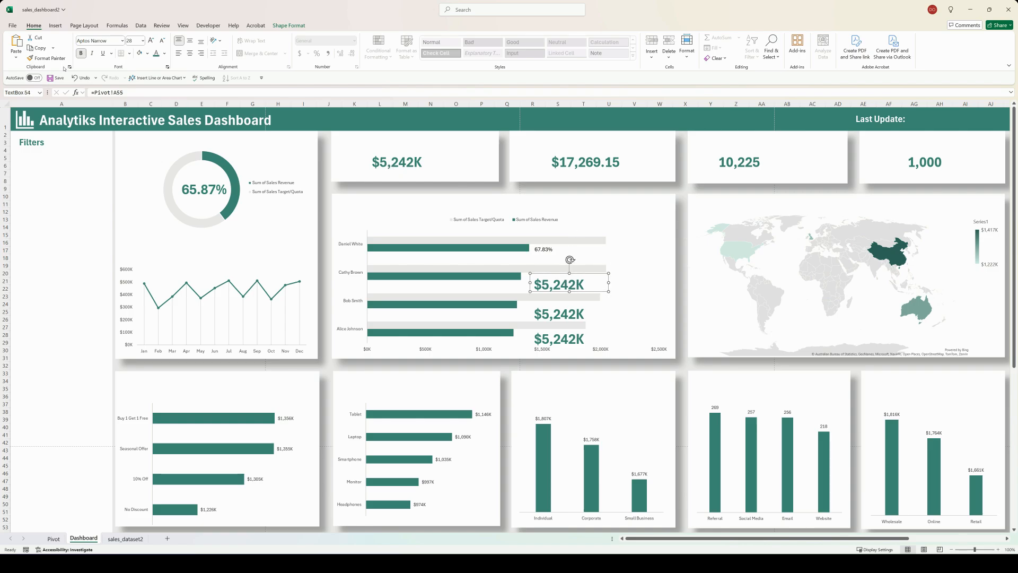
left_click(48, 58)
left_click(539, 249)
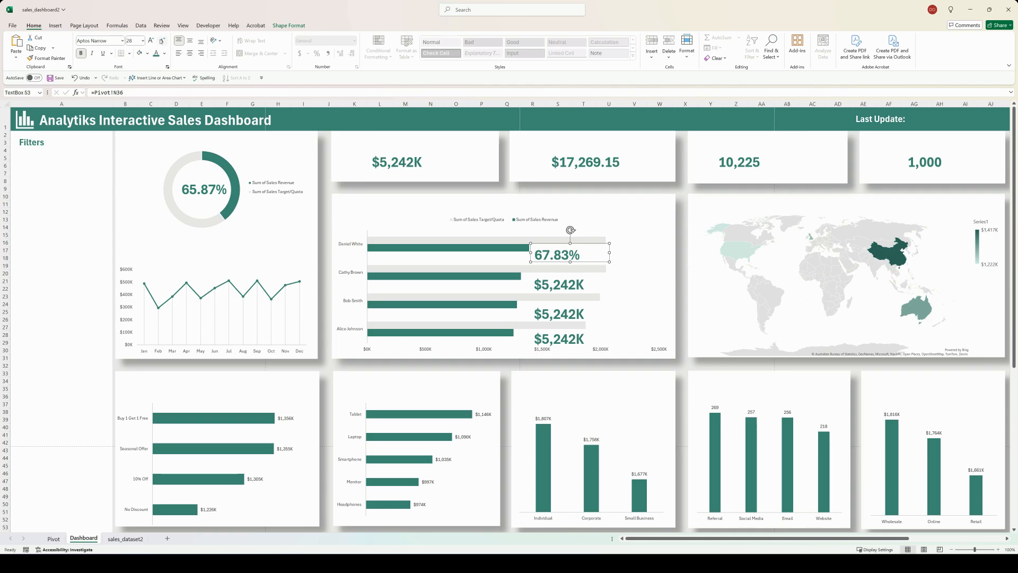
key("ctrl+shift+comma")
key("ctrl+shift+comma")
key("ctrl+shift+comma")
key("ctrl+shift+comma")
key("ctrl+shift+comma")
key("ctrl+shift+comma")
left_click_drag(560, 244, 558, 241)
Step: Link the text box beside the second salesperson bar to Pivot cell N35
key("Tab")
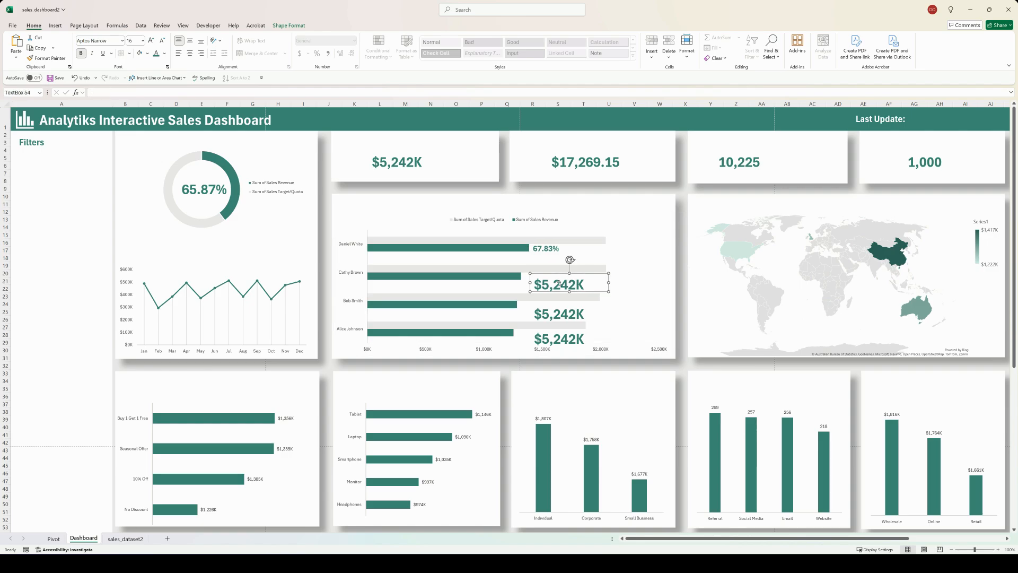
left_click(140, 91)
key("BackSpace")
key("BackSpace")
type("N35")
key("Return")
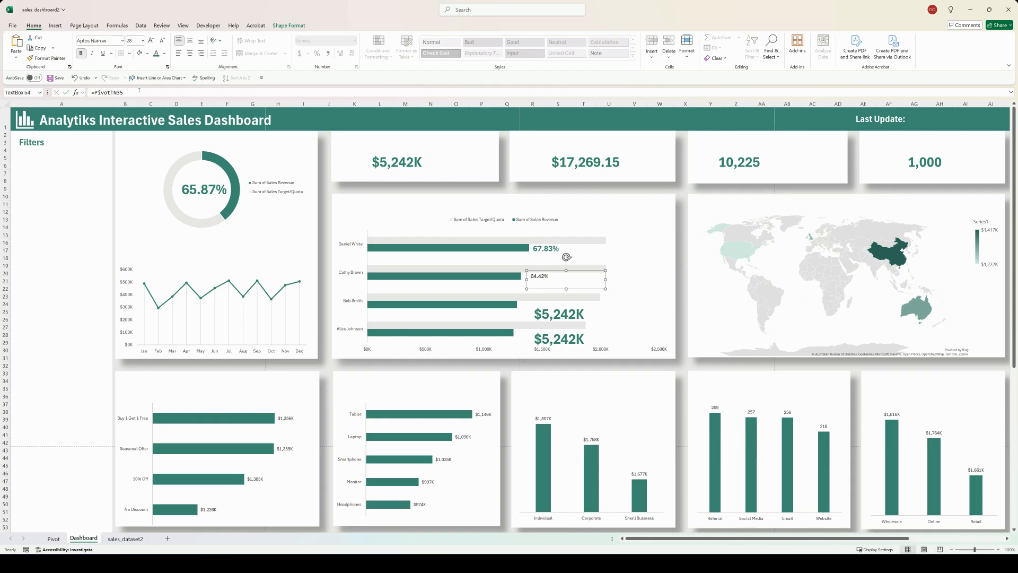
Step: Copy the top percentage's 16 pt formatting onto the second bar's percentage text box
left_click(532, 243)
left_click(47, 58)
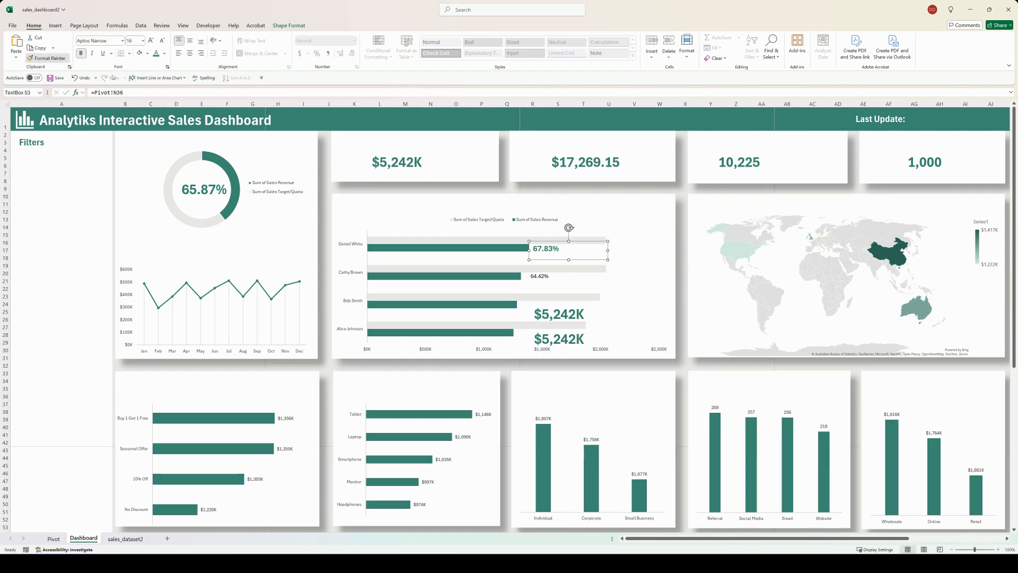
left_click(536, 275)
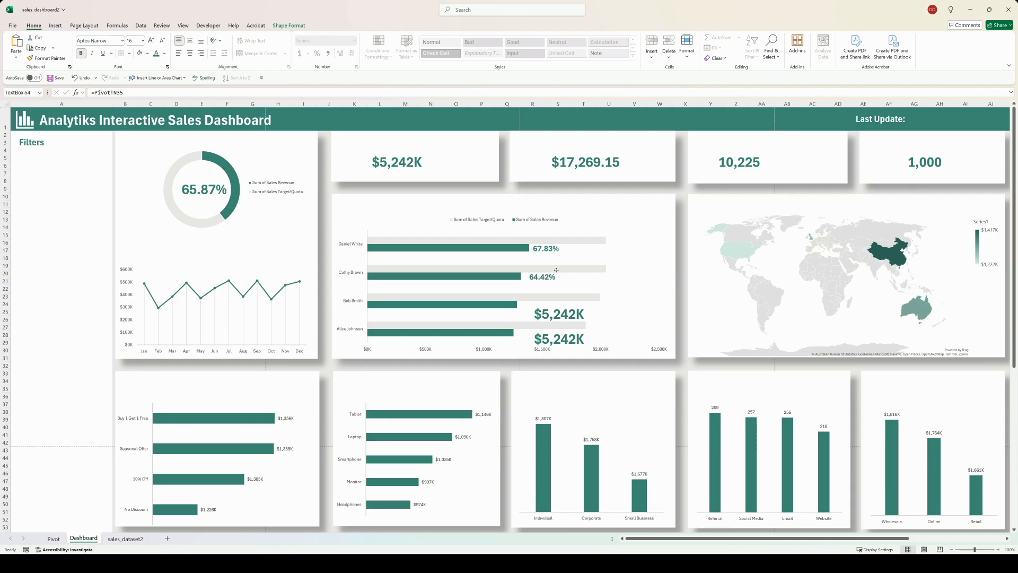
Step: Link the text box beside the third salesperson bar to Pivot cell N34
left_click(573, 315)
left_click(133, 92)
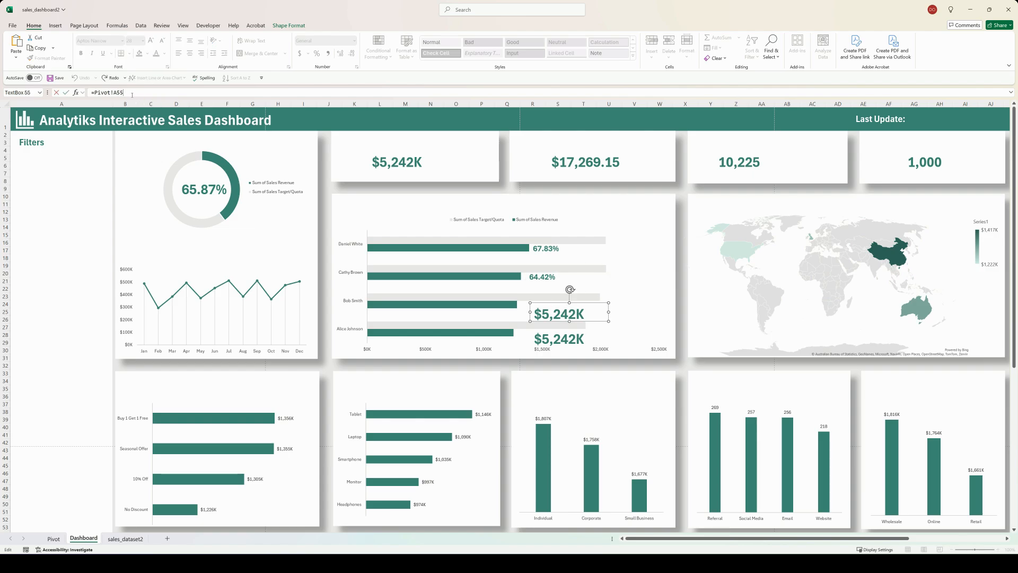
key("BackSpace")
key("BackSpace")
key("BackSpace")
type("N34")
key("Return")
Step: Copy the second bar's percentage formatting onto the third bar's percentage text box
left_click(543, 277)
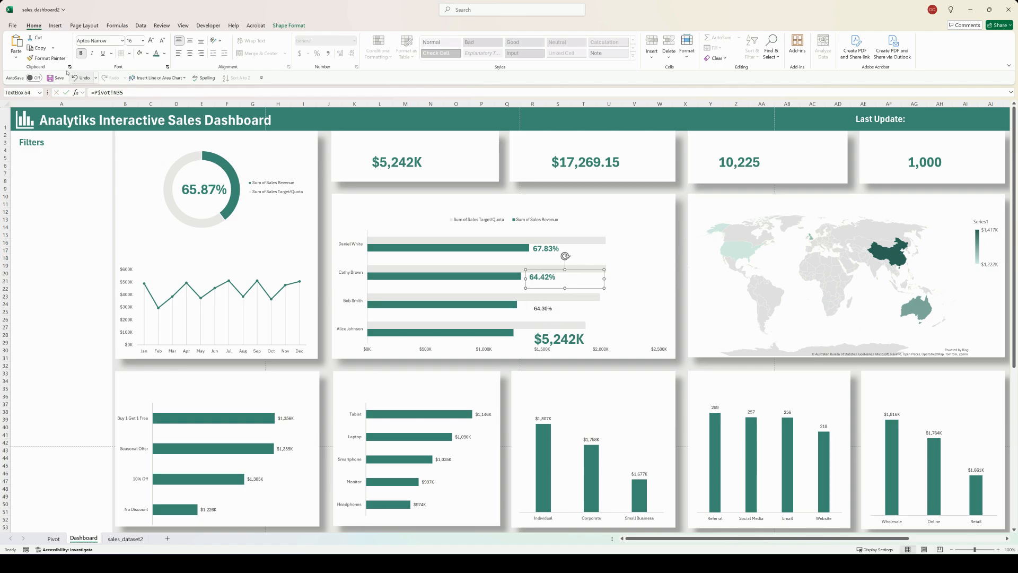
left_click(47, 58)
left_click(543, 309)
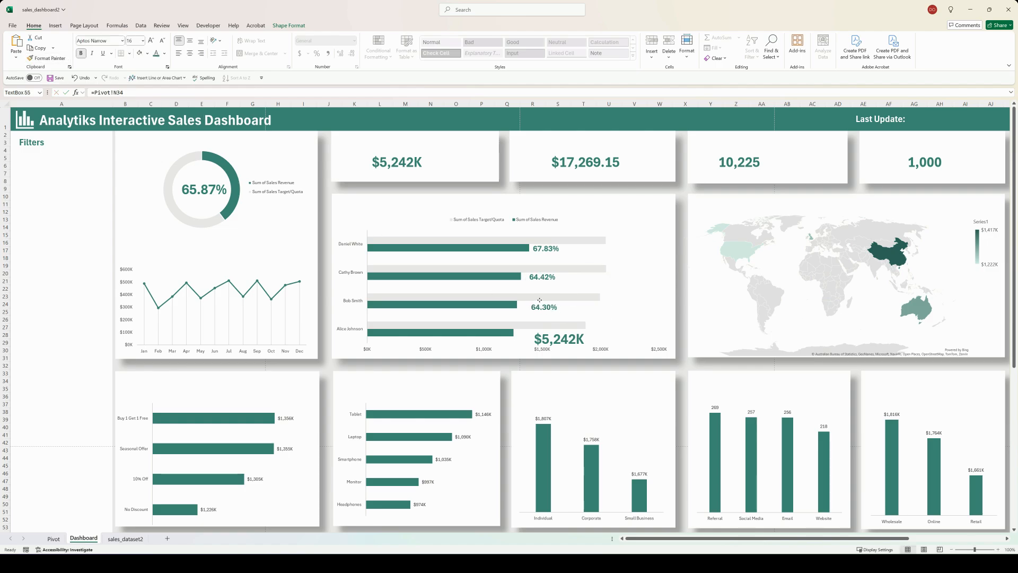
Step: Link the text box beside the bottom salesperson bar to Pivot cell N33
left_click(554, 341)
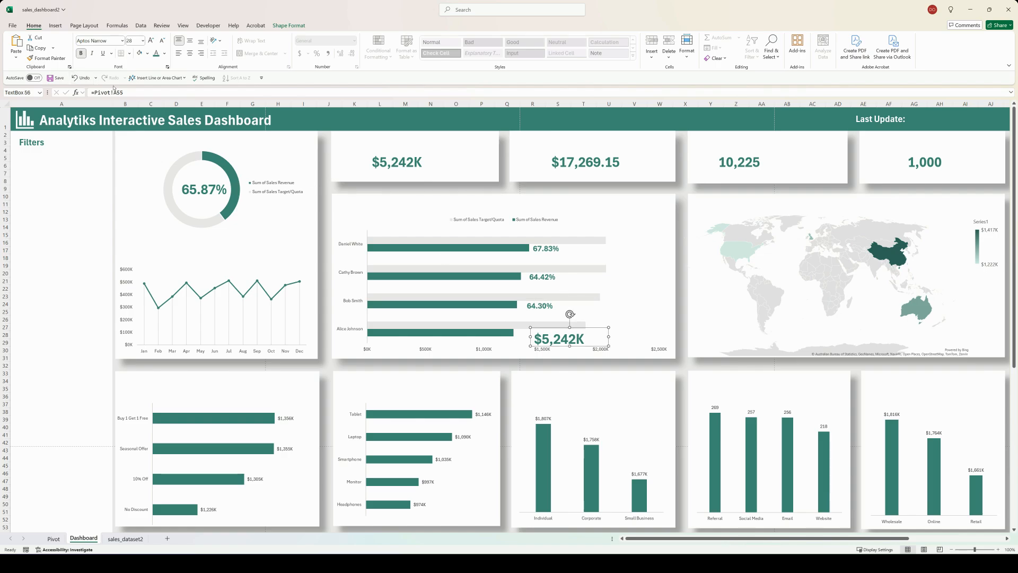
left_click(132, 92)
type("=Pivot!N33")
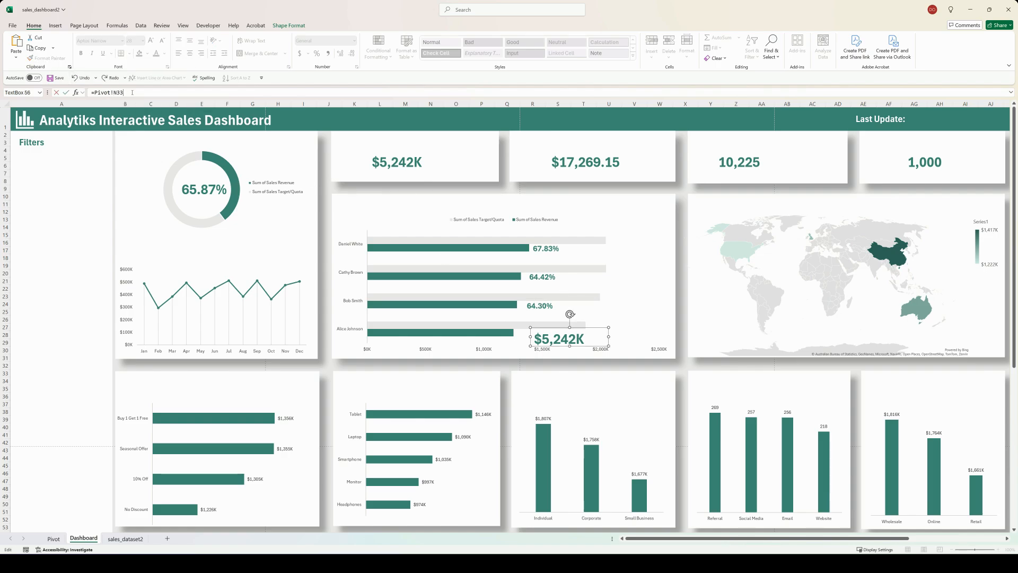
key("Return")
Step: Copy the third bar's percentage formatting onto the bottom bar's percentage, try shifting it closer to its bar, and undo the last move
left_click(539, 307)
left_click(44, 58)
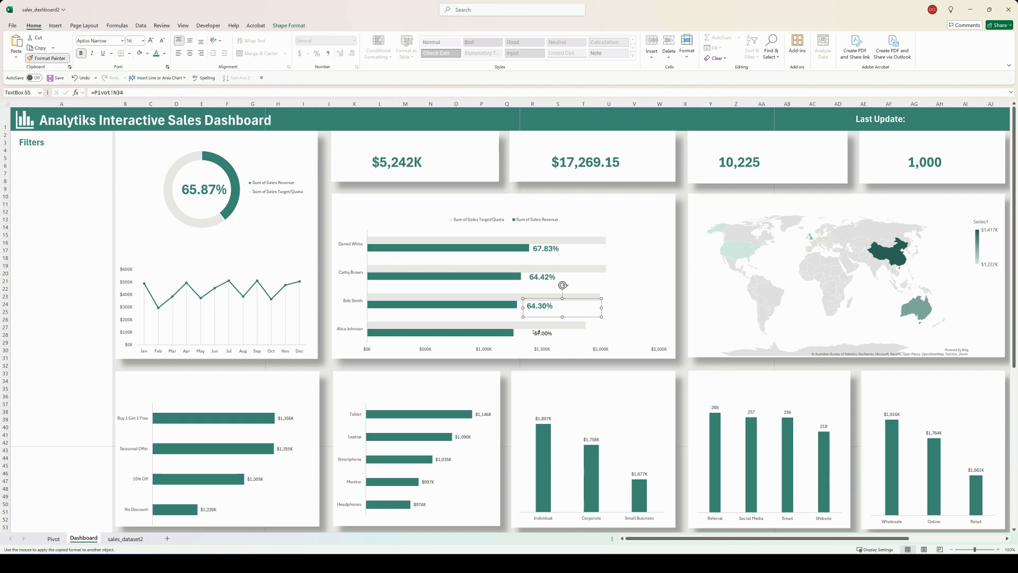
left_click(536, 332)
left_click_drag(555, 331, 543, 329)
key("ctrl+z")
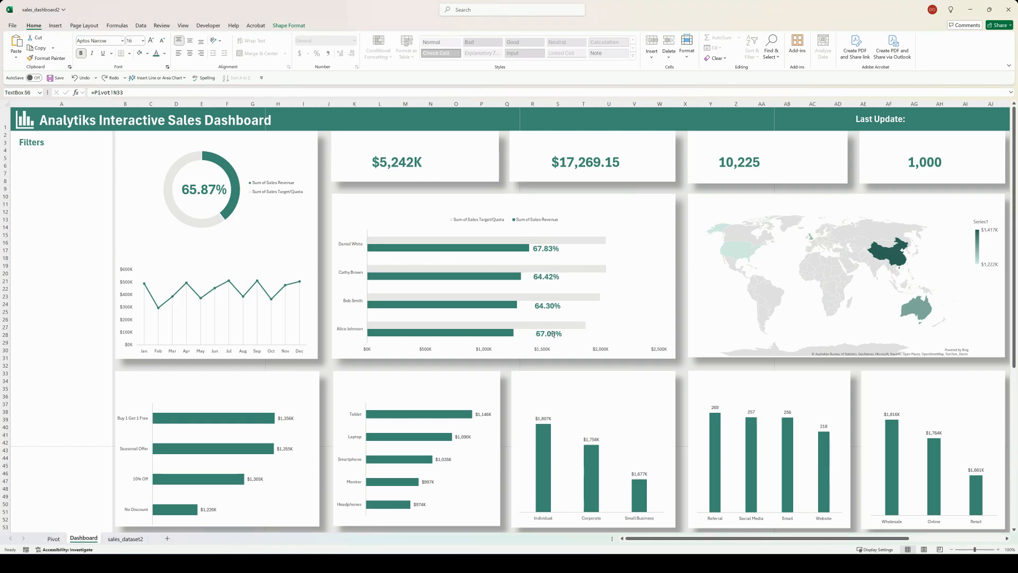
Step: Left-align the four percentage text boxes beside the salesperson bars with one another
left_click(548, 249, "ctrl")
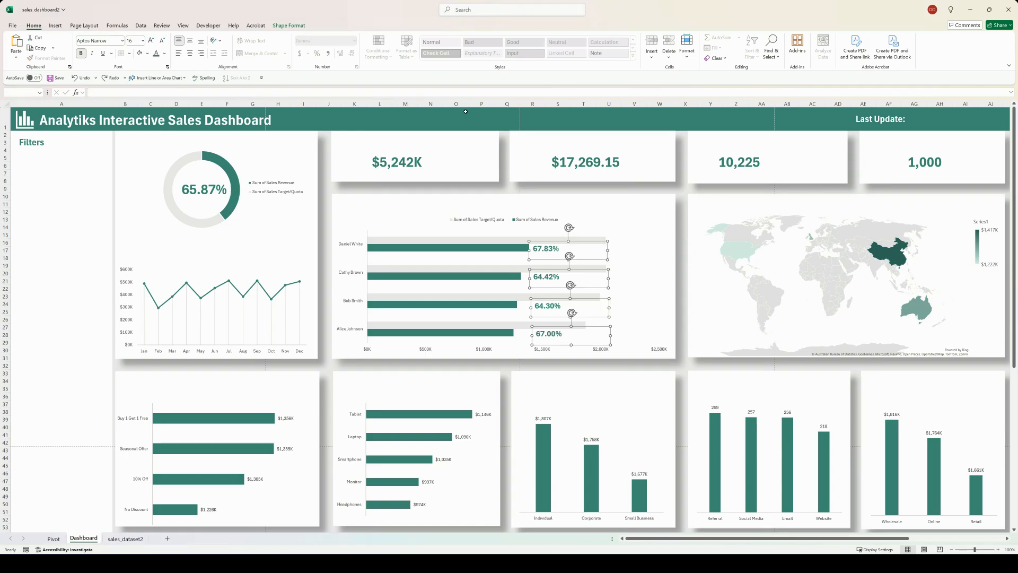
left_click(298, 24)
left_click(564, 49)
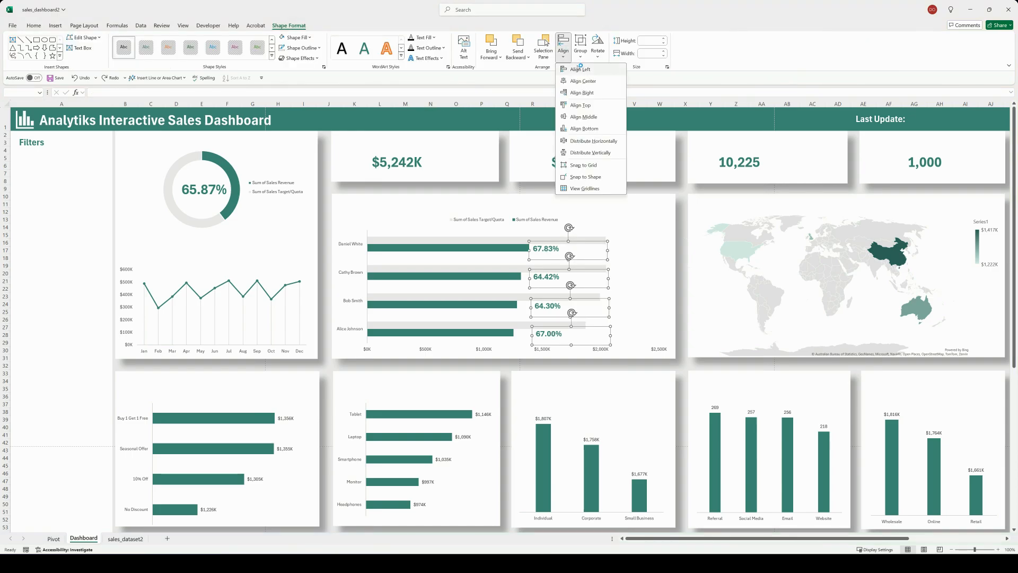
left_click(579, 71)
key("Escape")
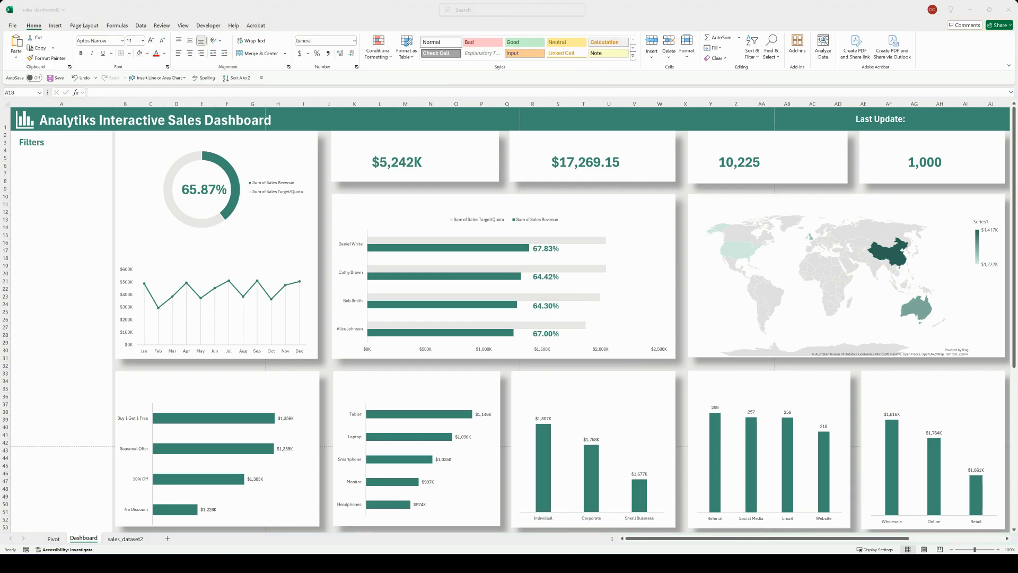
left_click(61, 220)
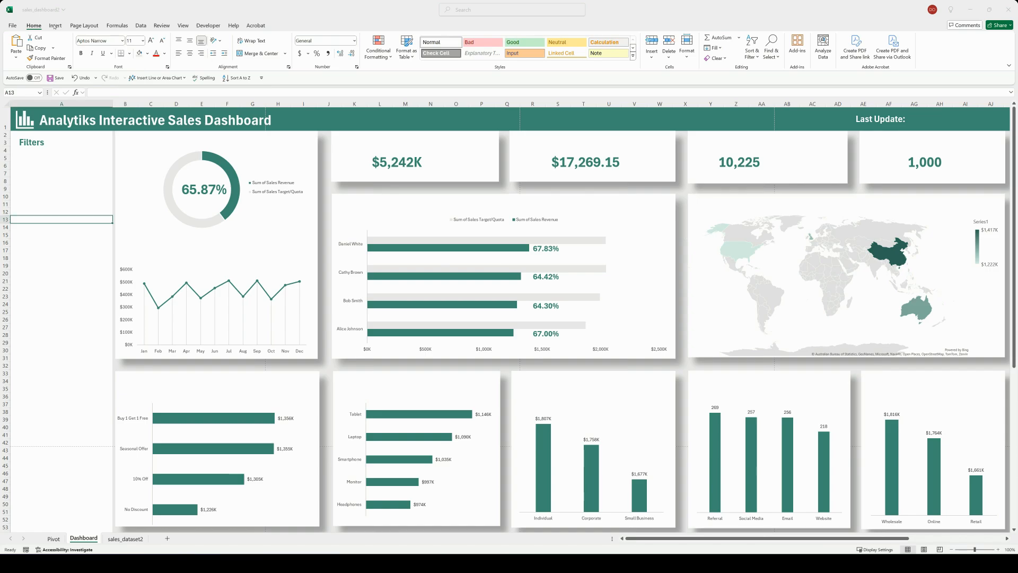
Step: Add a text box reading "Total Sales Revenue" above the $5,242K value on the first KPI card
left_click(55, 26)
left_click(525, 46)
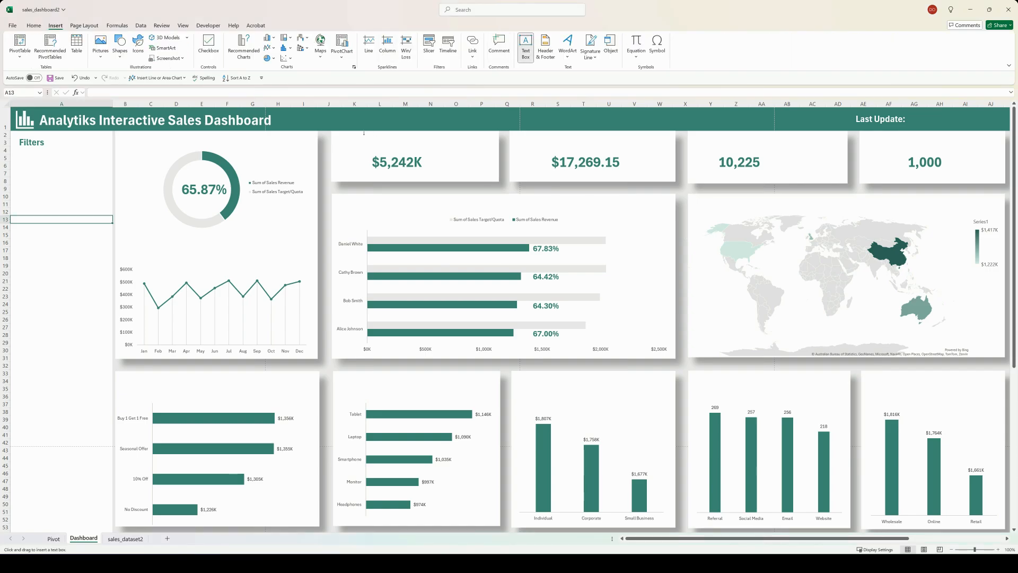
left_click_drag(363, 134, 426, 151)
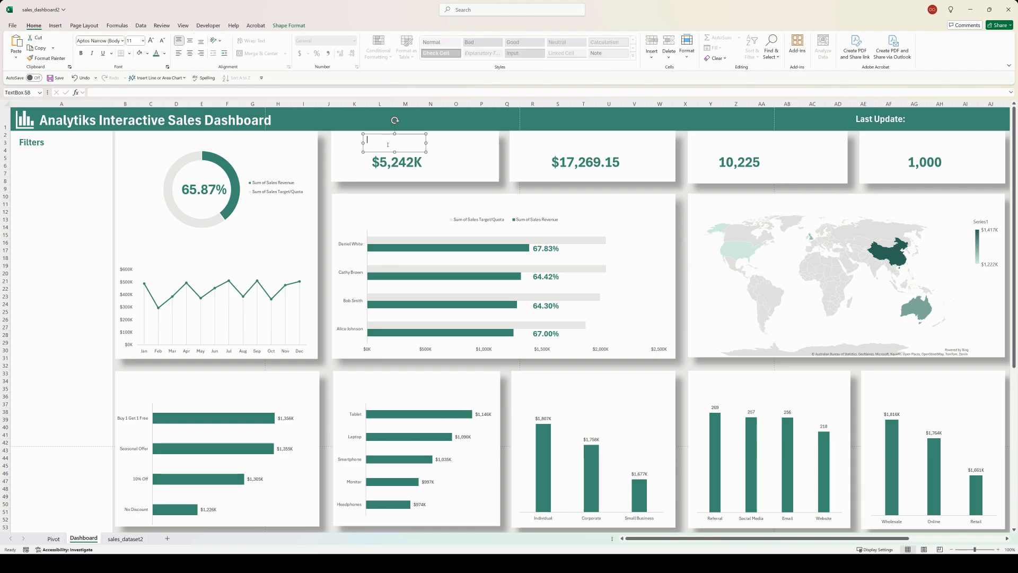
type("Toty")
type("l Sales Revenue")
Step: Format the Total Sales Revenue title as 16-point bold green text
key("ctrl+a")
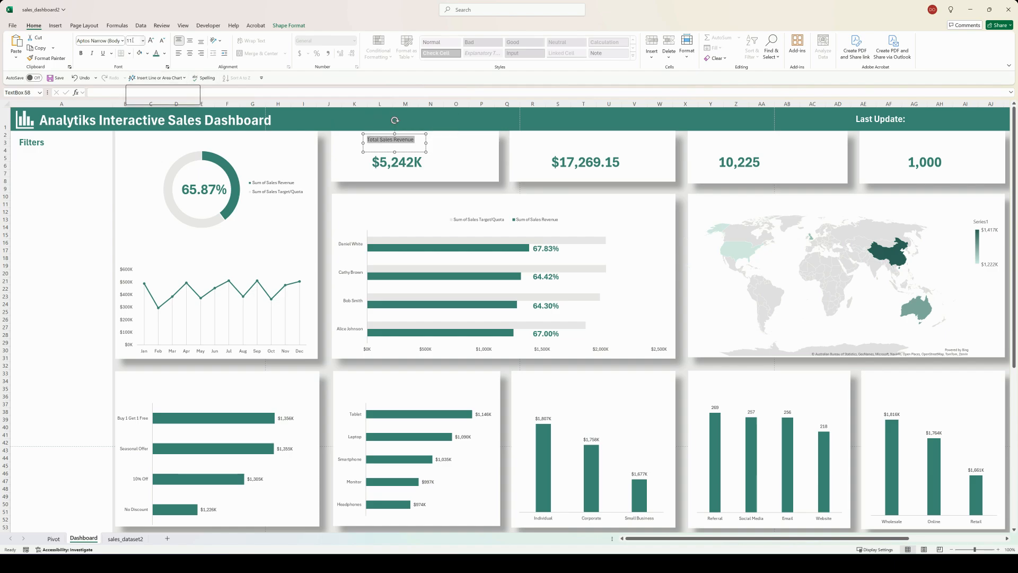
left_click(133, 41)
type("16")
key("Return")
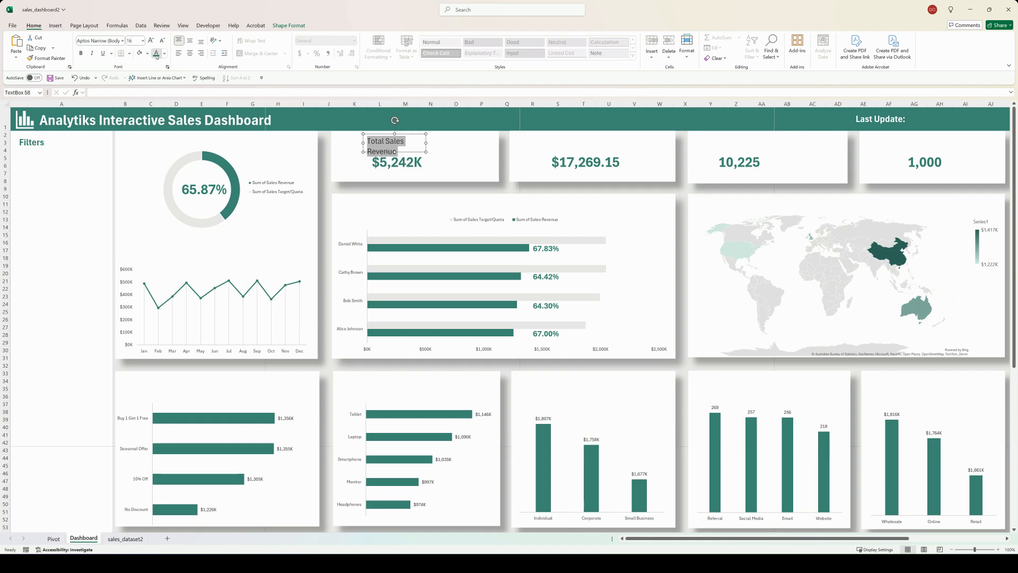
left_click(80, 56)
Step: Fit the Total Sales Revenue title on one line in the card's upper-left corner and remove the text box's outline
left_click_drag(426, 143, 368, 131)
right_click(427, 139)
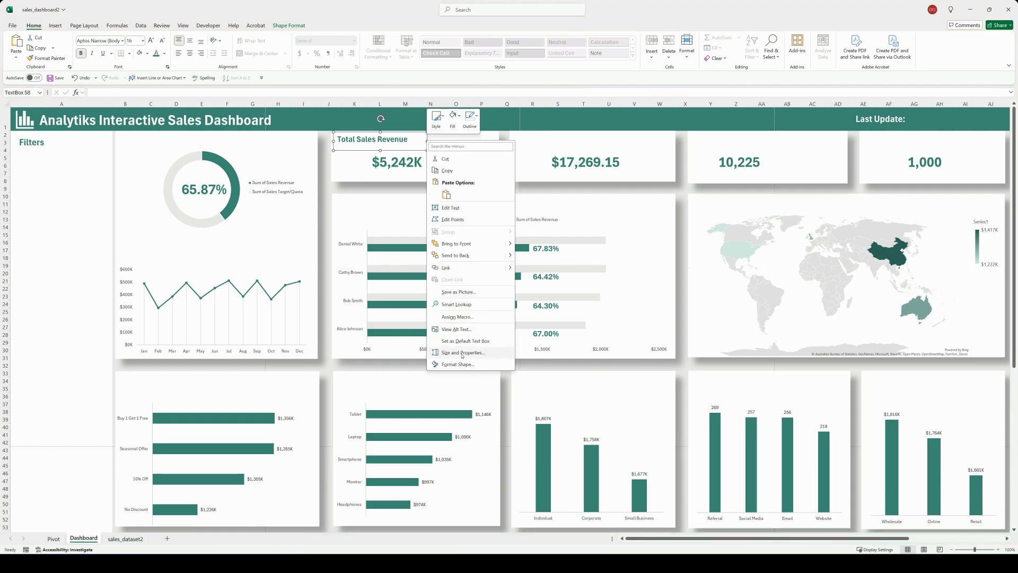
left_click(467, 361)
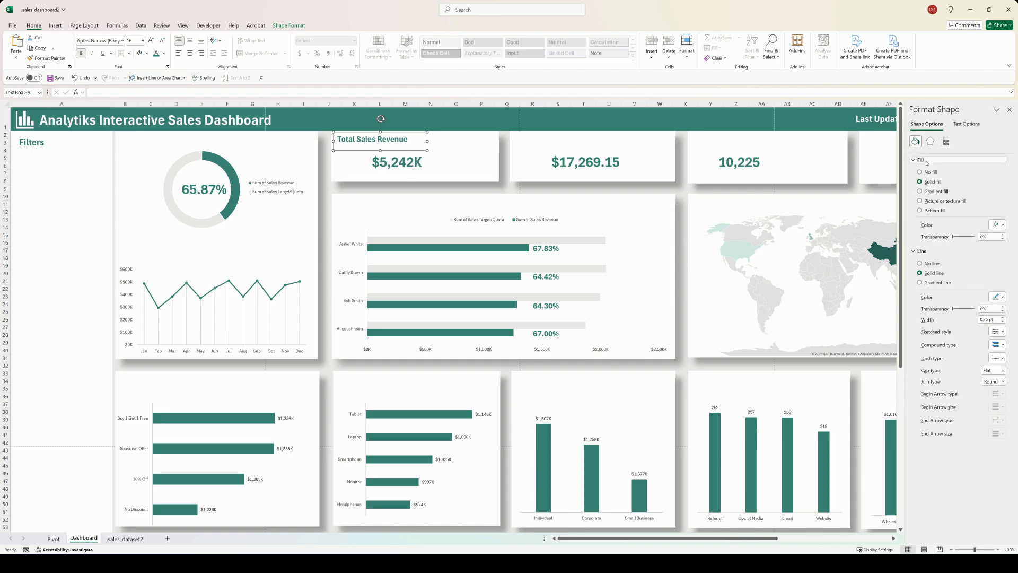
left_click(1009, 111)
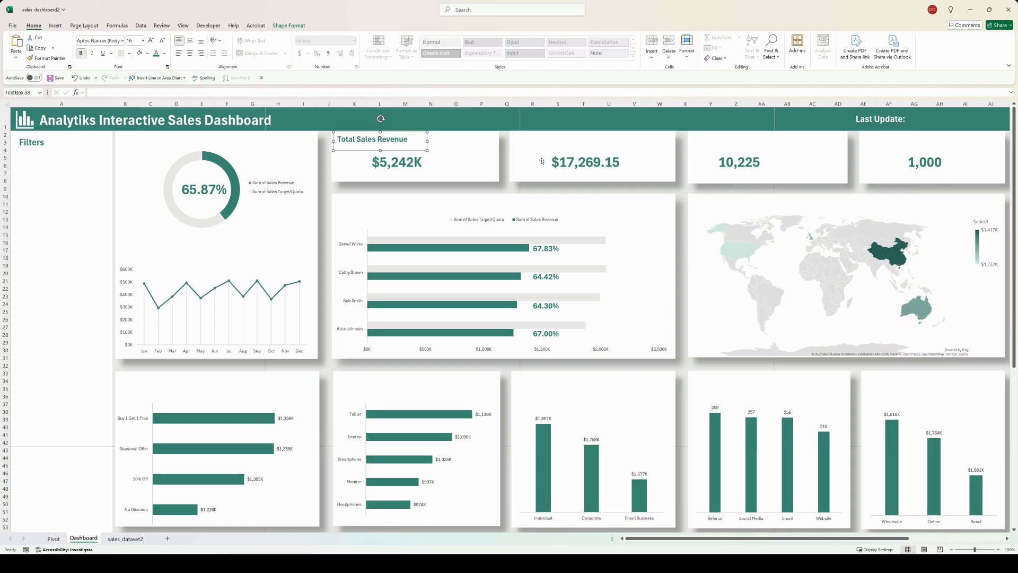
Step: Copy the Total Sales Revenue title text box onto the other KPI cards
left_click(466, 147)
left_click(396, 139)
left_click_drag(361, 134, 731, 152)
left_click_drag(731, 150, 904, 158)
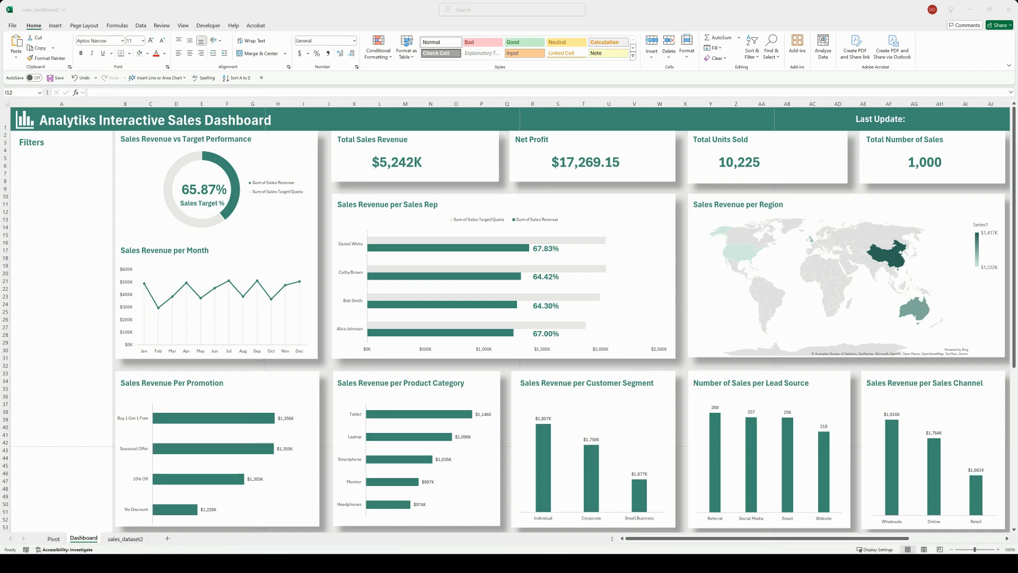
Step: Browse the stock icon library for icons suited to the dashboard cards, then close it without inserting any
left_click(183, 242)
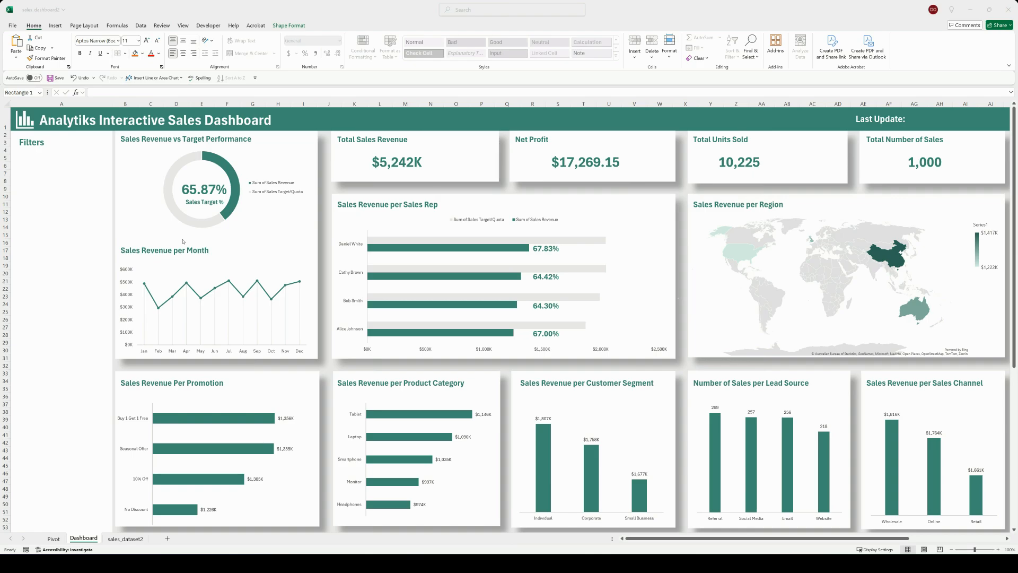
left_click(55, 26)
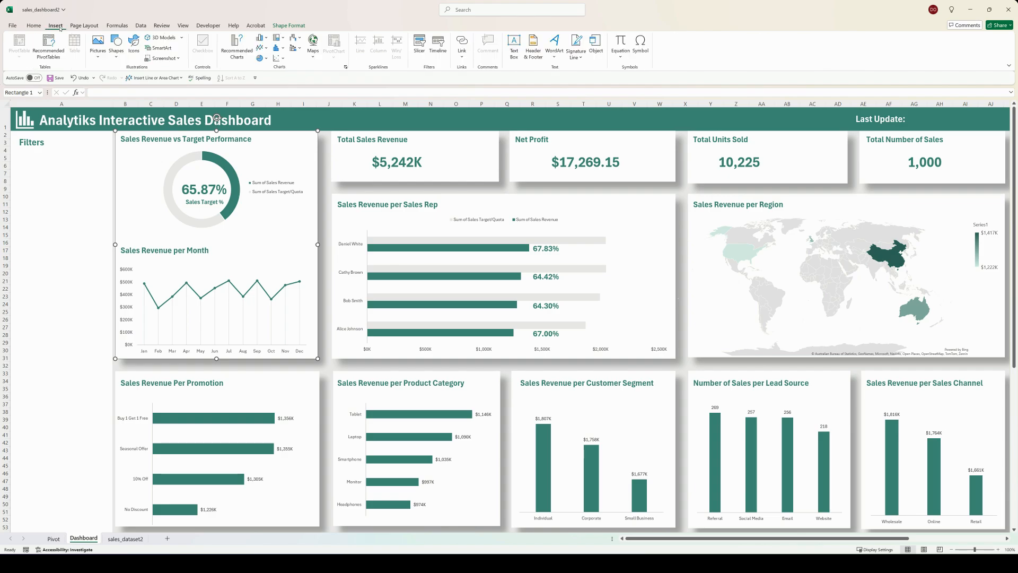
left_click(133, 42)
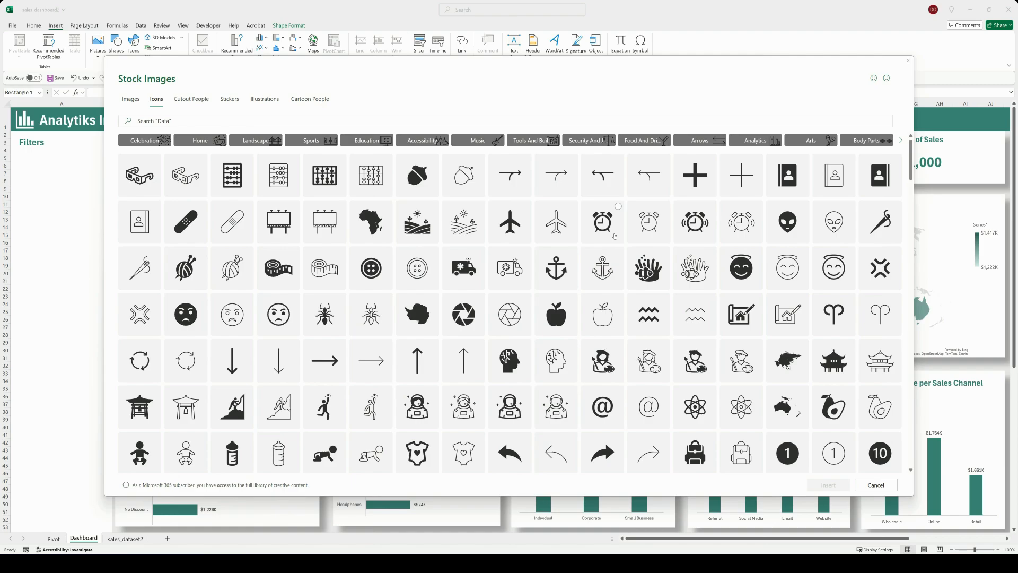
scroll(646, 229, "down", 10)
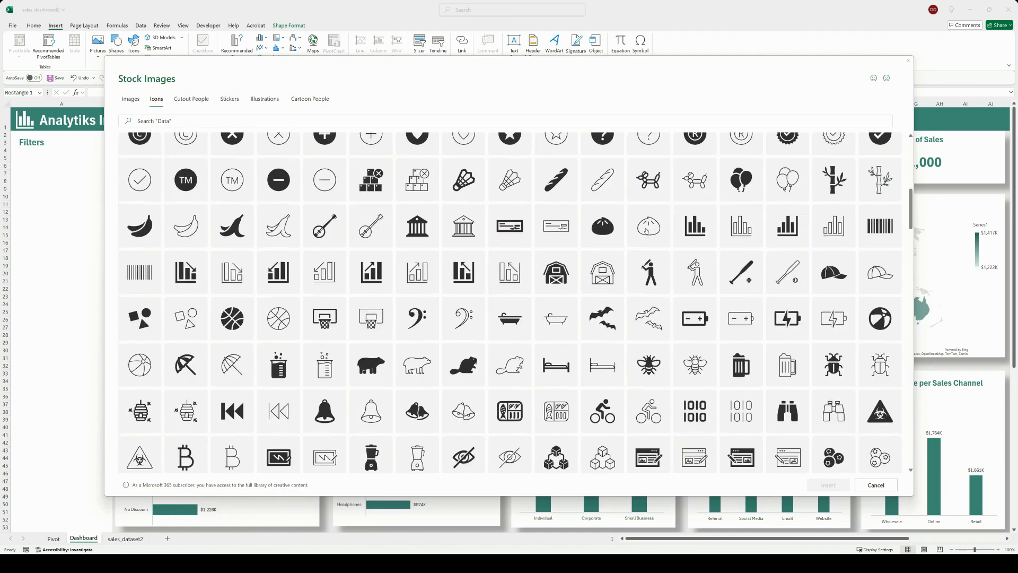
scroll(646, 229, "down", 3)
scroll(464, 223, "up", 15)
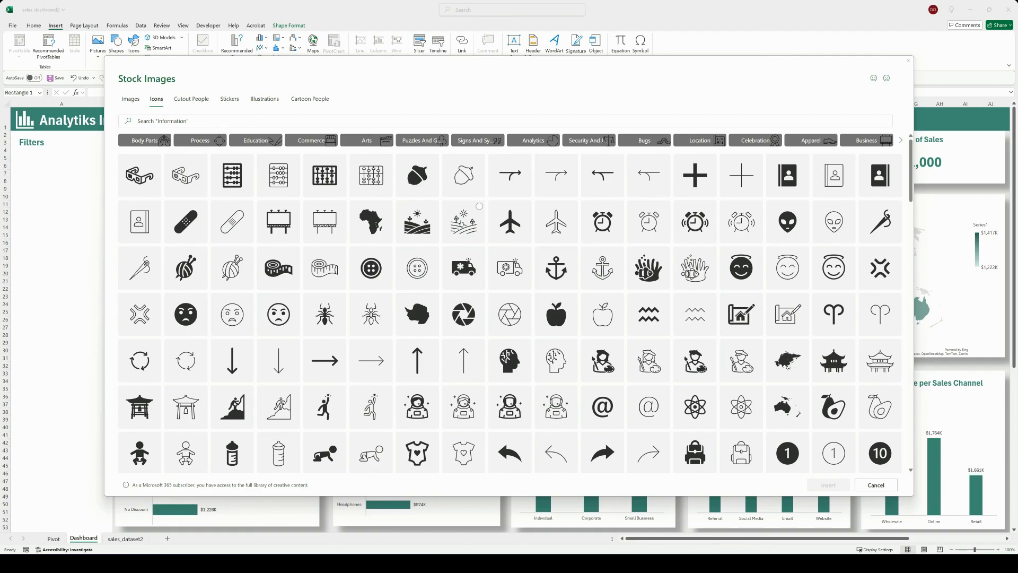
left_click(909, 61)
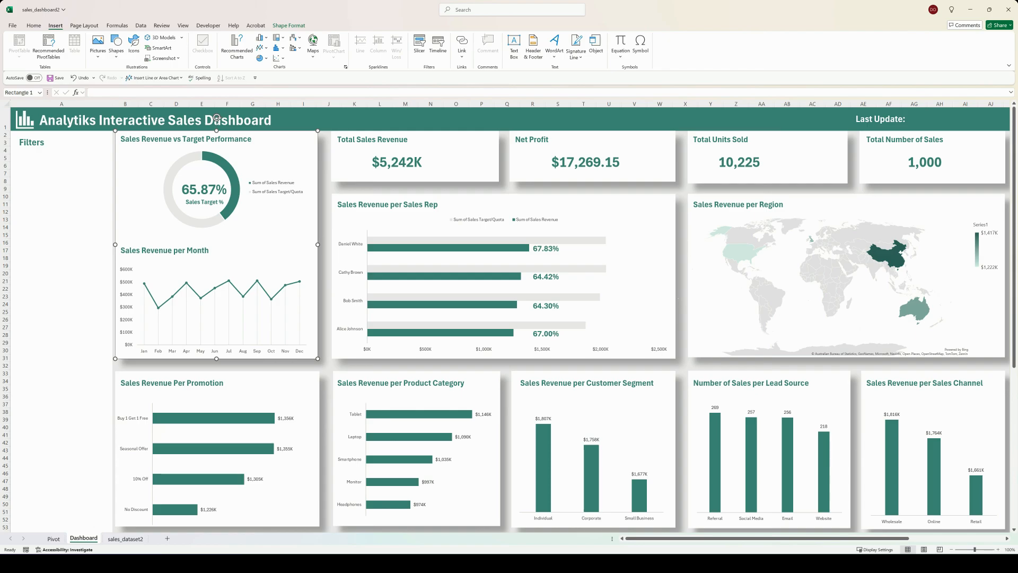
key("Escape")
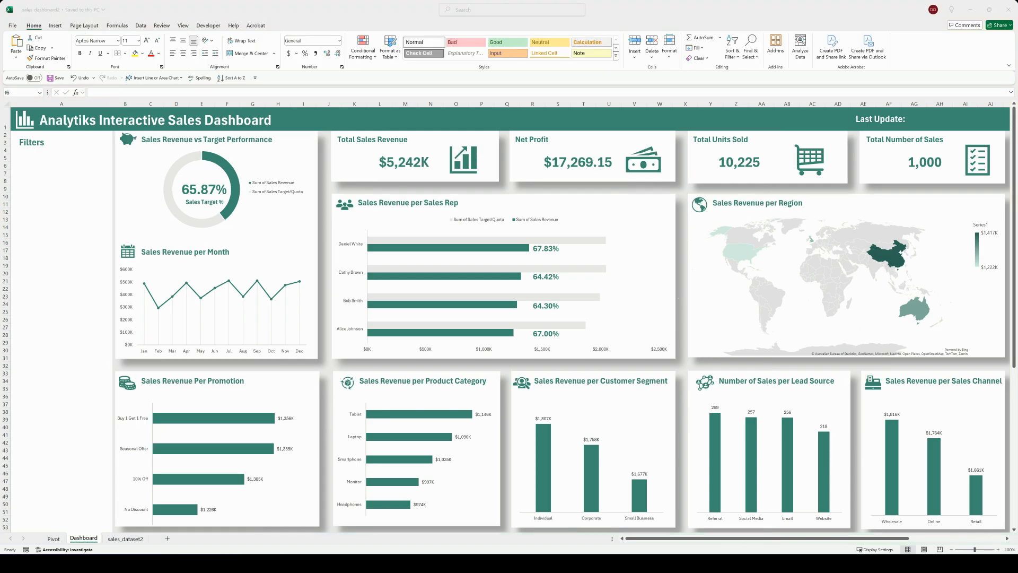
key("ctrl+z")
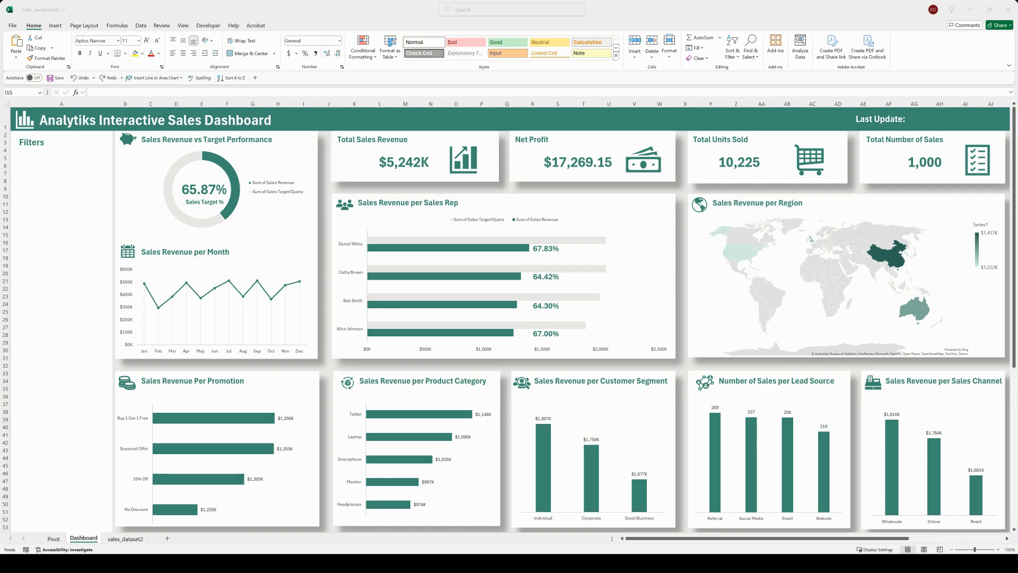
Step: Insert slicers for Years (Date), Months (Date), Region, Product Category and Sales Representative from the sales target doughnut chart
left_click(194, 155)
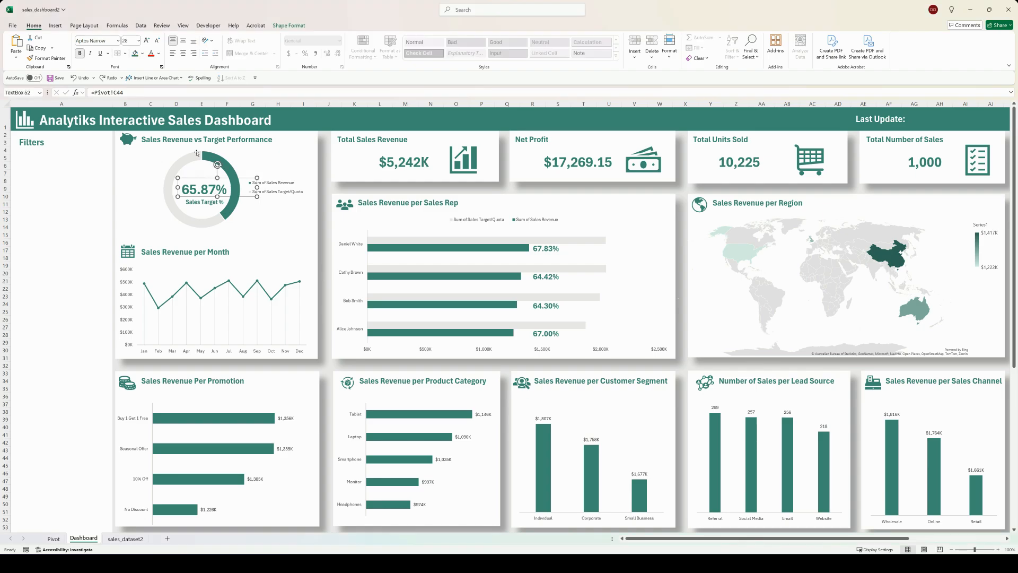
left_click(194, 154)
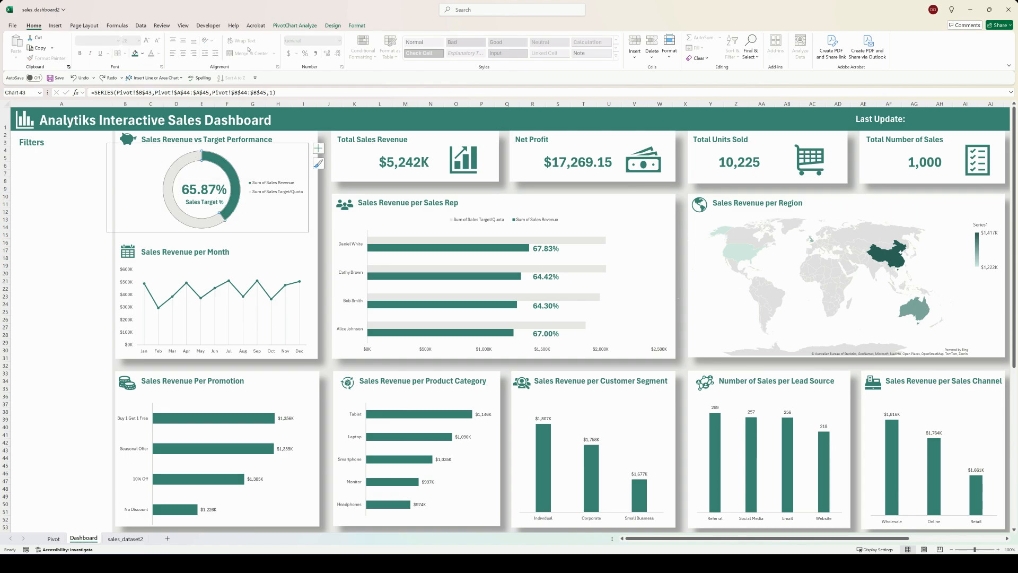
left_click(292, 25)
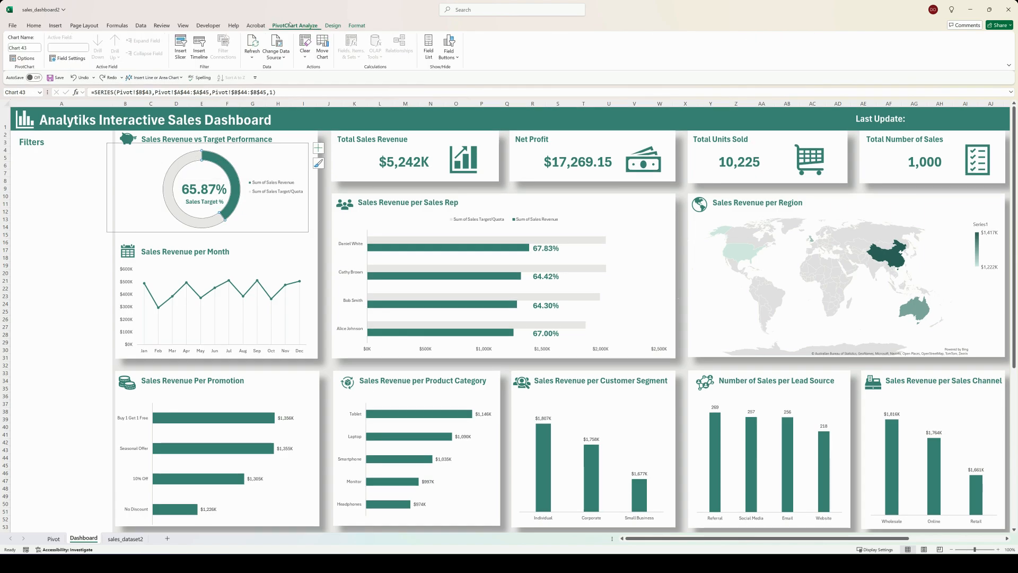
left_click(181, 48)
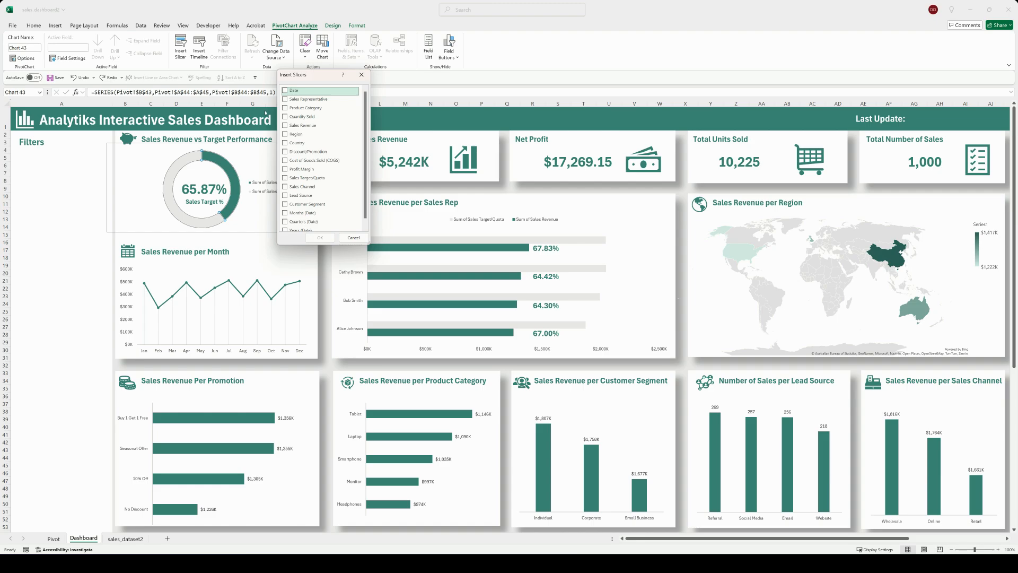
scroll(286, 223, "down", 1)
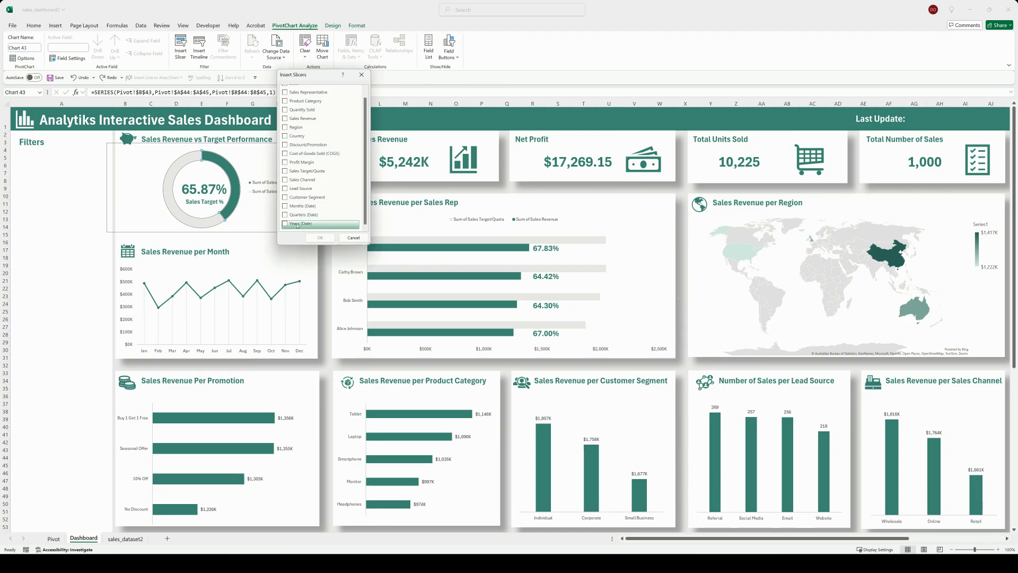
left_click(298, 225)
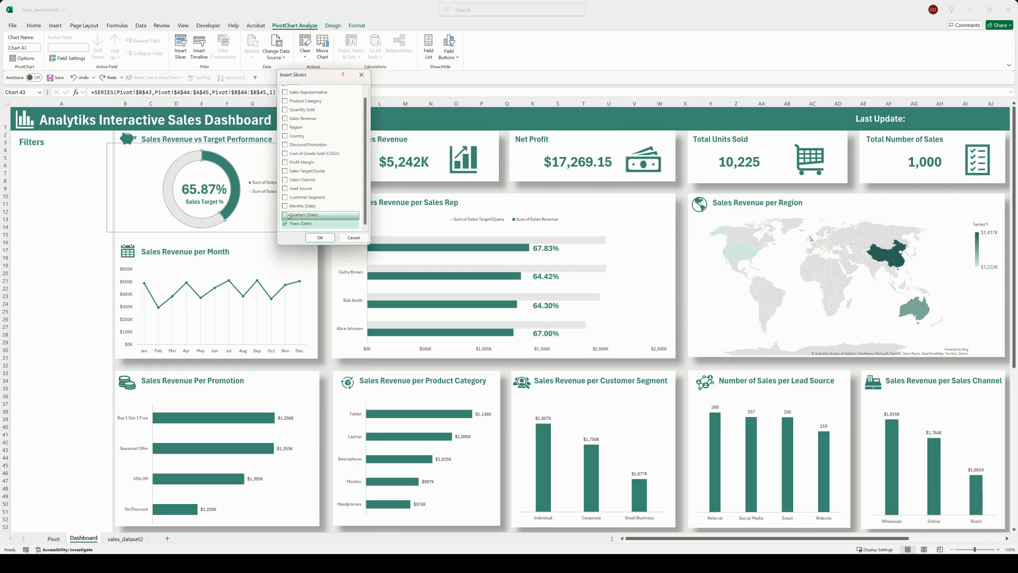
left_click(291, 208)
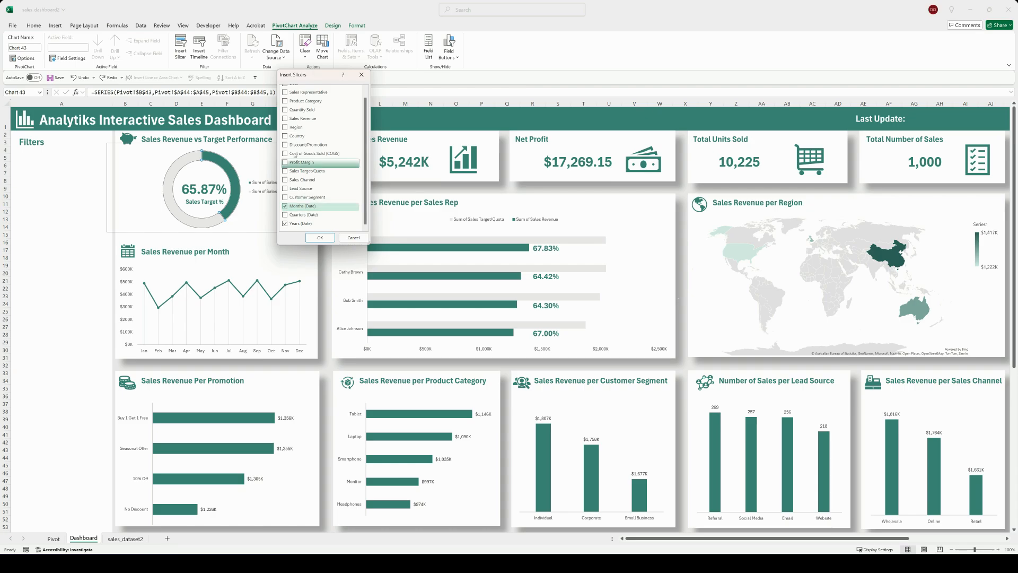
left_click(287, 128)
left_click(286, 102)
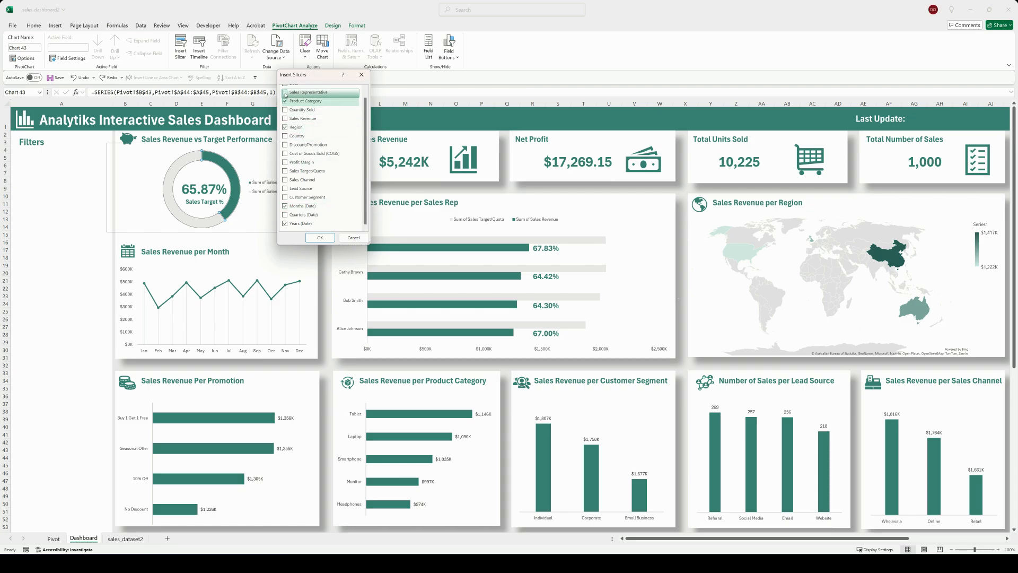
left_click(287, 94)
left_click(318, 237)
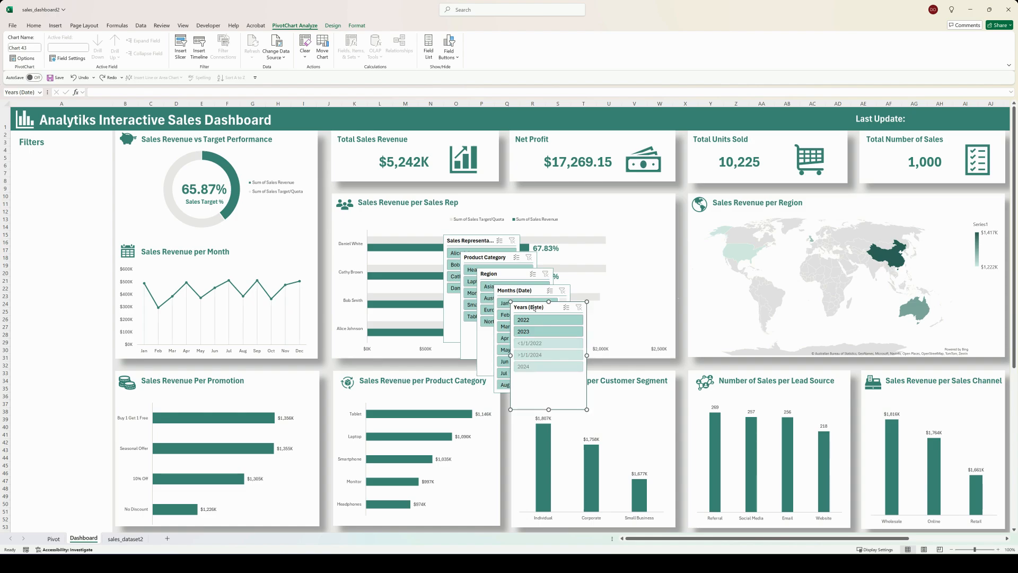
Step: Place the Years (Date) and Months (Date) slicers one below the other under the Filters heading and shorten the Months slicer
left_click_drag(534, 307, 53, 194)
left_click_drag(537, 290, 62, 207)
left_click_drag(57, 310, 56, 281)
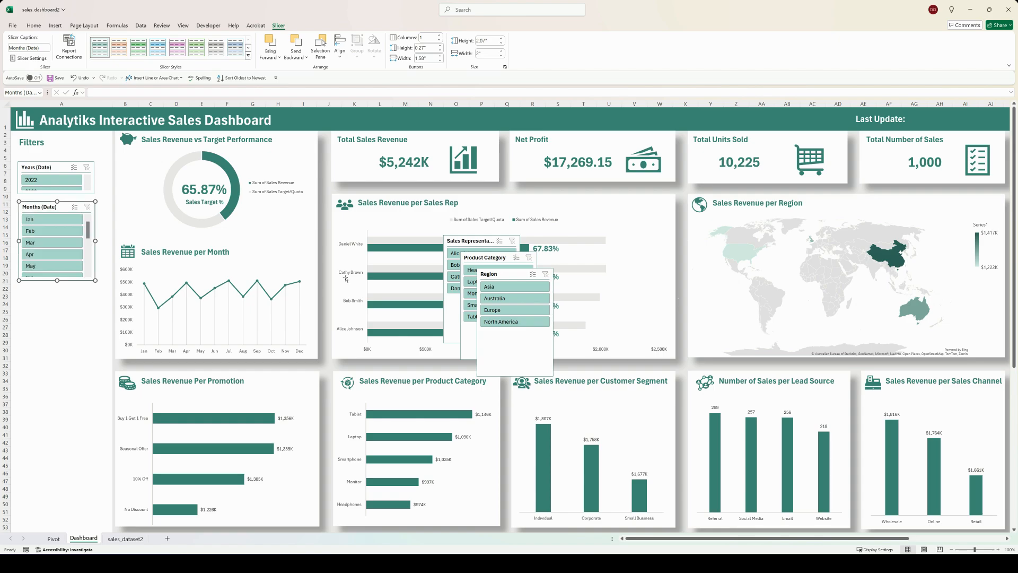
Step: Stack the Region and Product Category slicers below the Months slicer and shorten each to fit its items
left_click(509, 273)
left_click_drag(509, 272, 49, 292)
left_click_drag(56, 397, 60, 351)
left_click_drag(484, 257, 40, 360)
left_click_drag(56, 461, 58, 432)
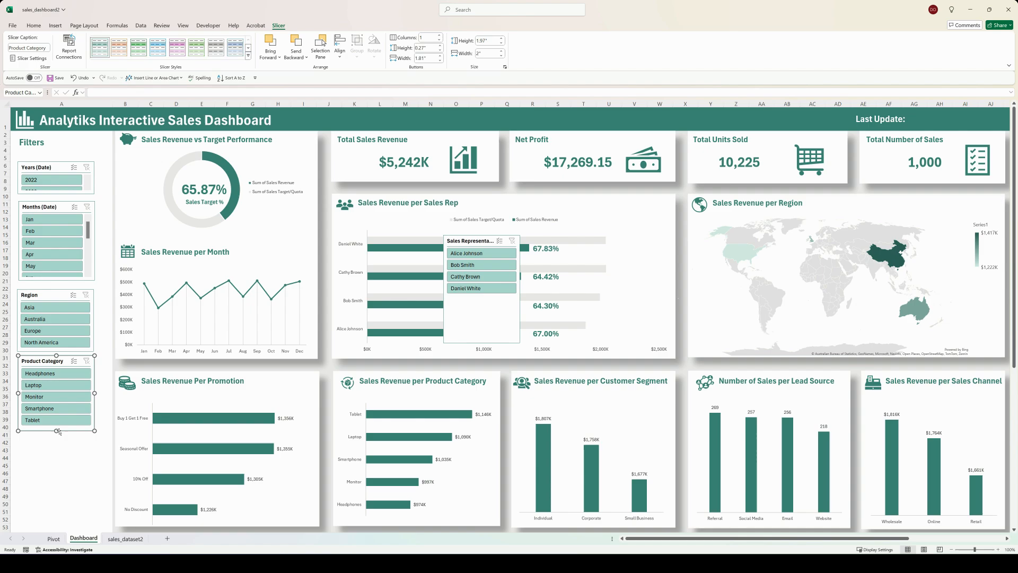
Step: Shorten the Sales Representative slicer to fit its items and place it below the Product Category slicer
left_click_drag(484, 241, 56, 435)
left_click_drag(73, 497, 81, 458)
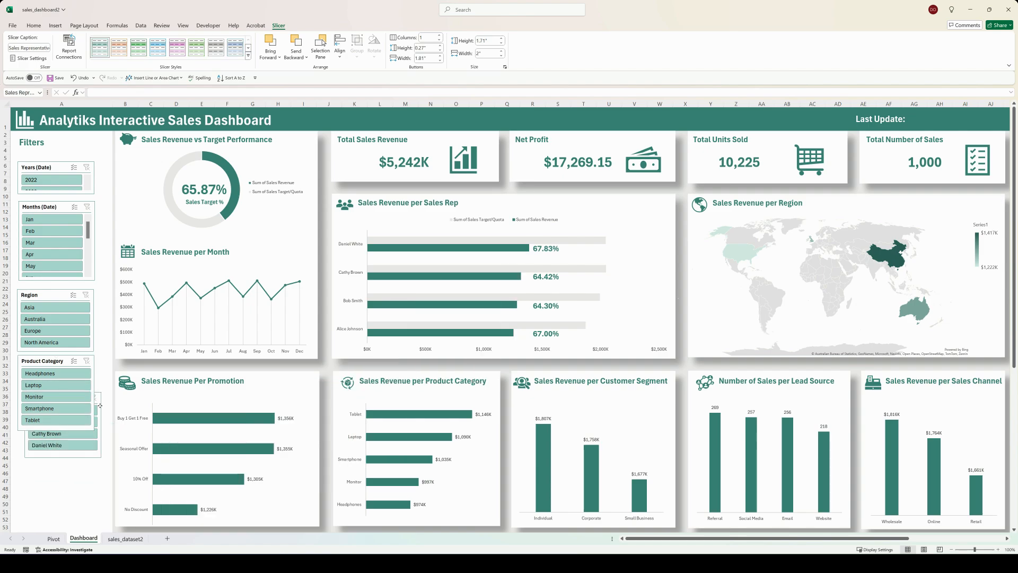
left_click_drag(99, 405, 89, 437)
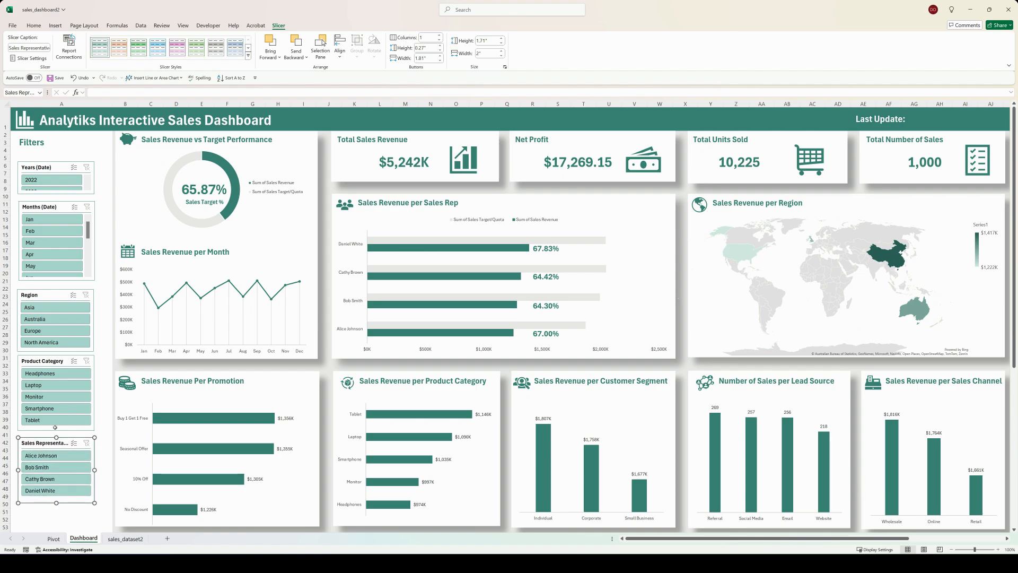
left_click(166, 360)
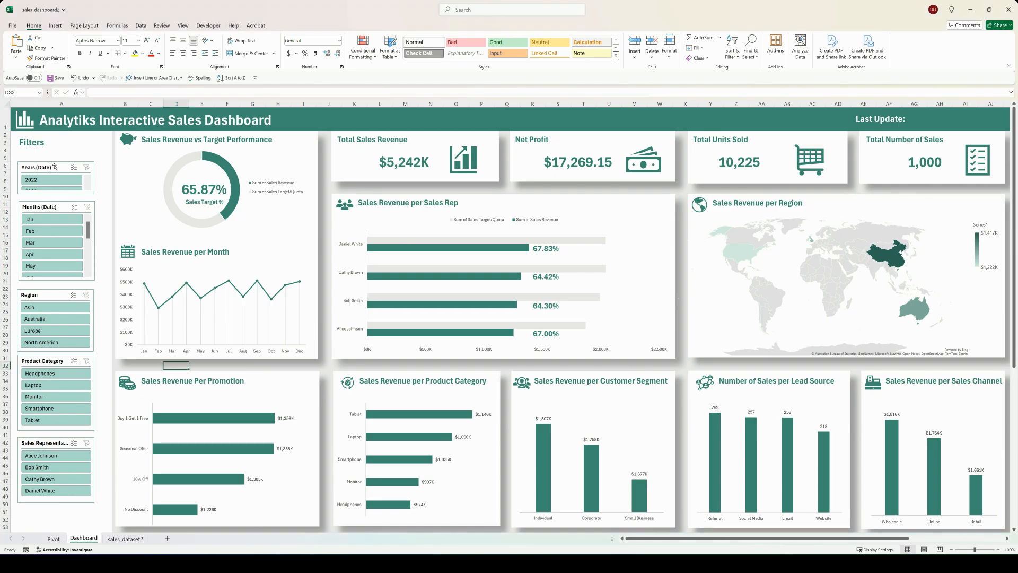
Step: Arrange the Years and Months slicers in 2 columns and make the Months slicer slightly taller
left_click(54, 167)
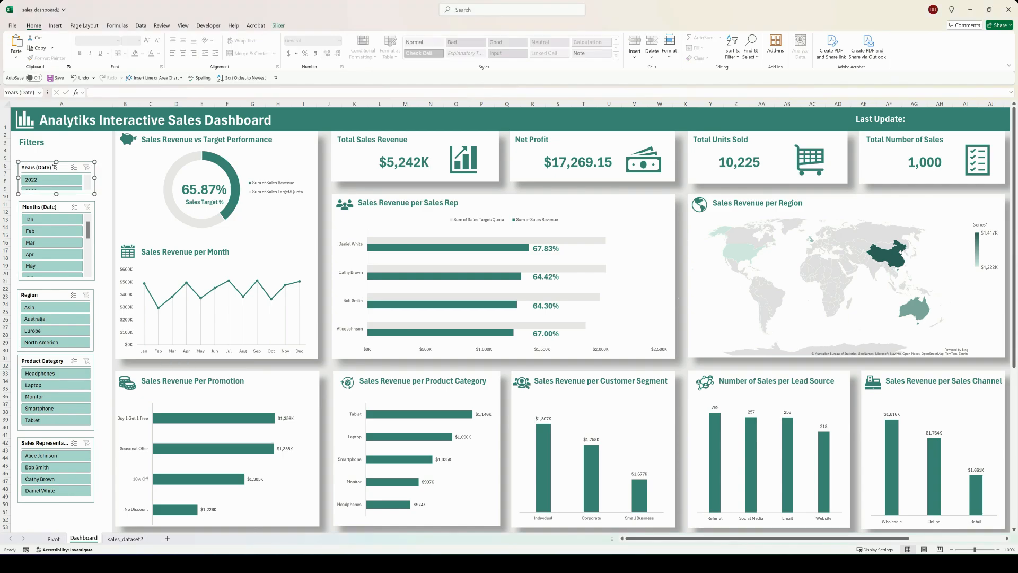
left_click(278, 25)
left_click(438, 35)
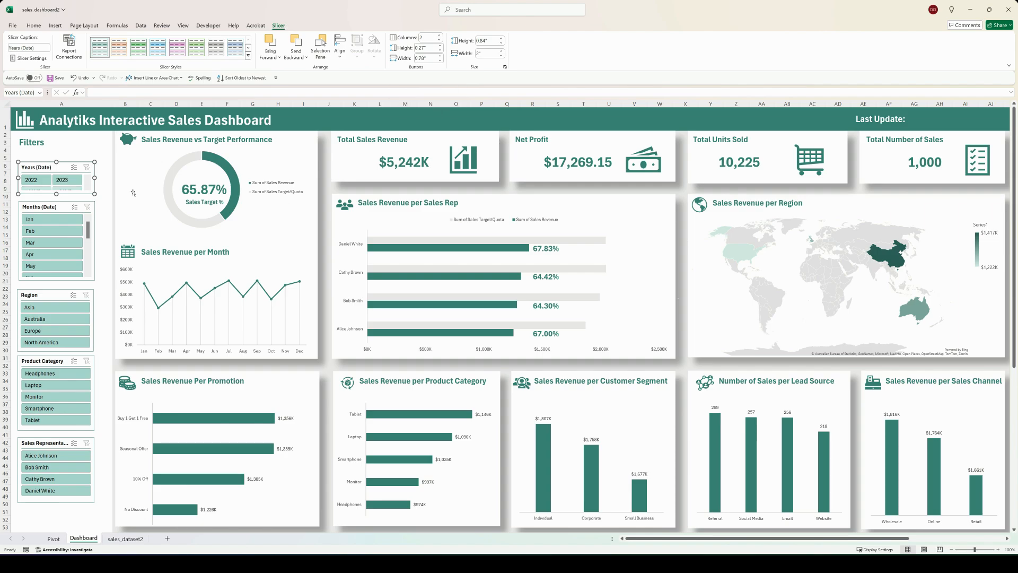
left_click(68, 207)
left_click(439, 35)
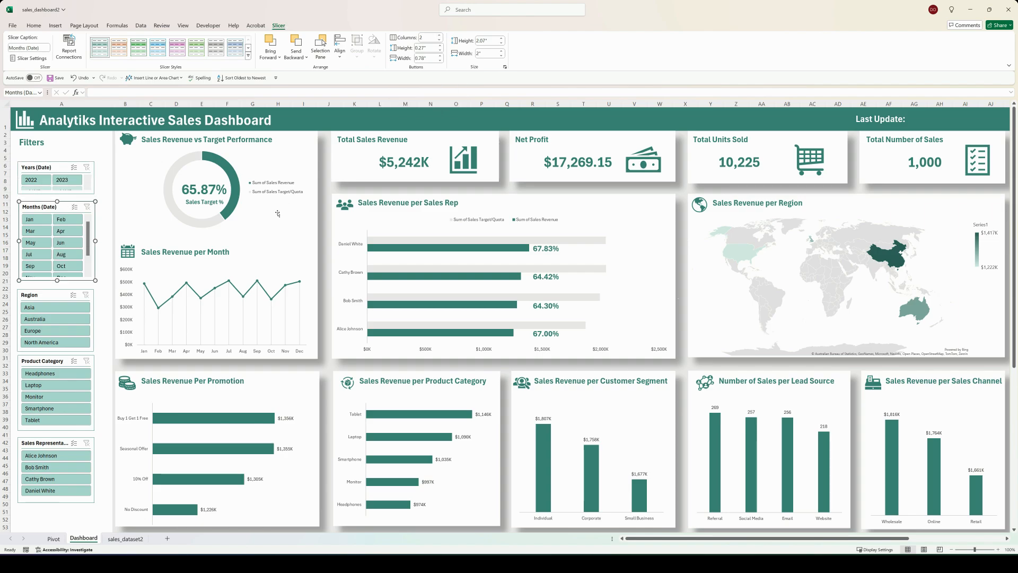
left_click_drag(57, 280, 58, 285)
key("Escape")
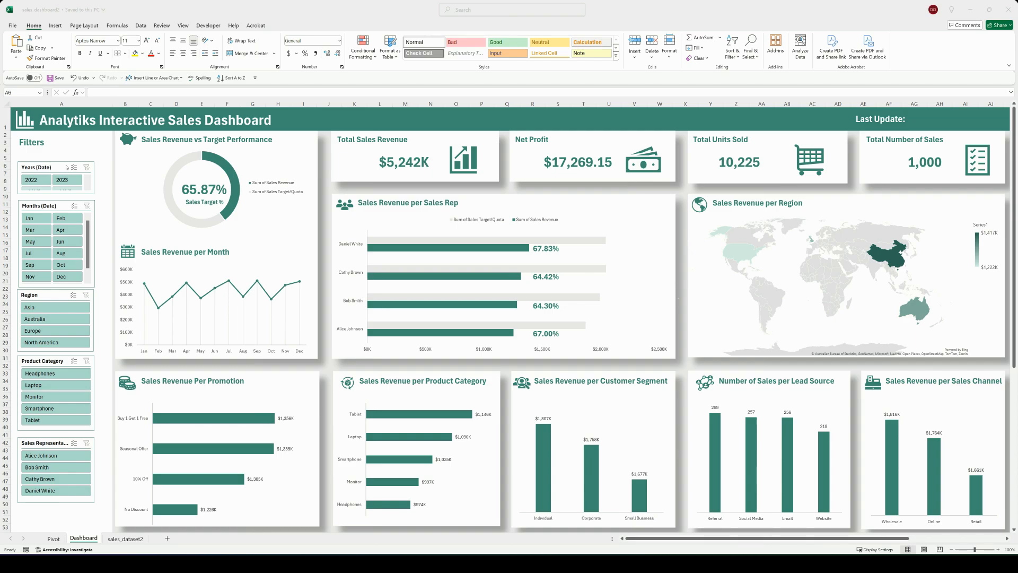
Step: Change the Years (Date) slicer's caption to Year and hide its items with no data
right_click(63, 169)
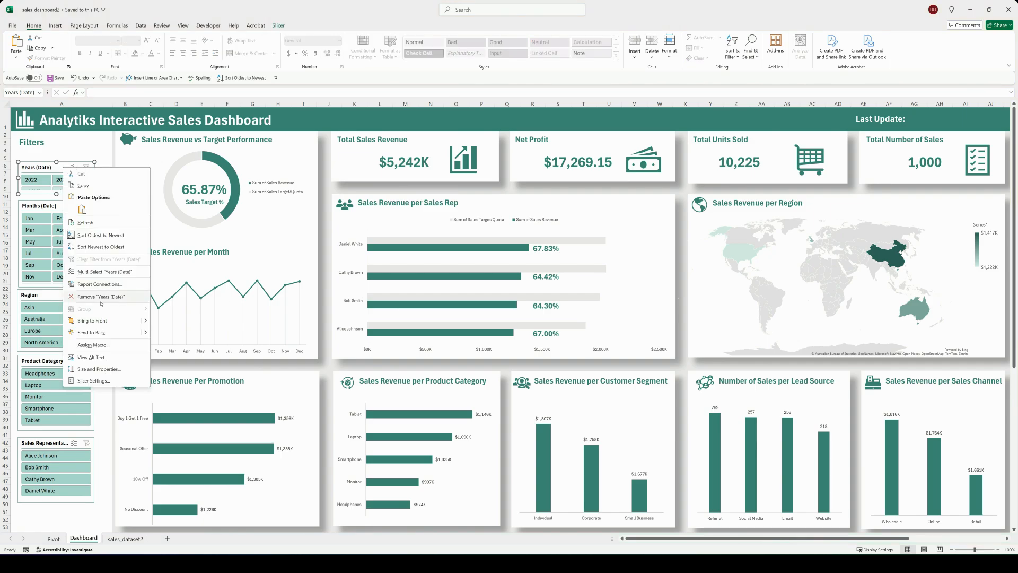
left_click(93, 381)
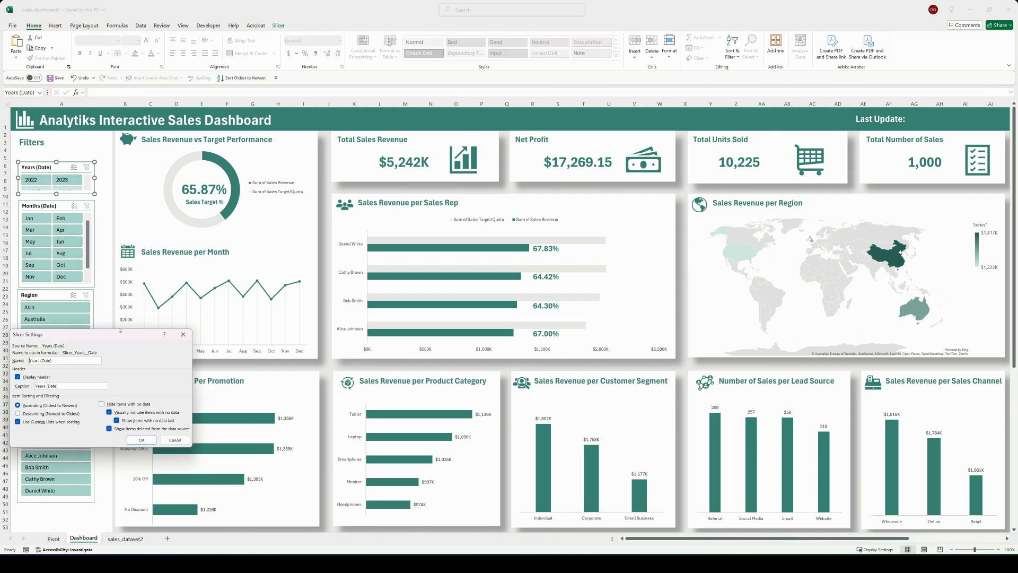
left_click_drag(119, 330, 210, 207)
left_click(164, 264)
key("BackSpace")
key("BackSpace")
key("BackSpace")
key("BackSpace")
key("BackSpace")
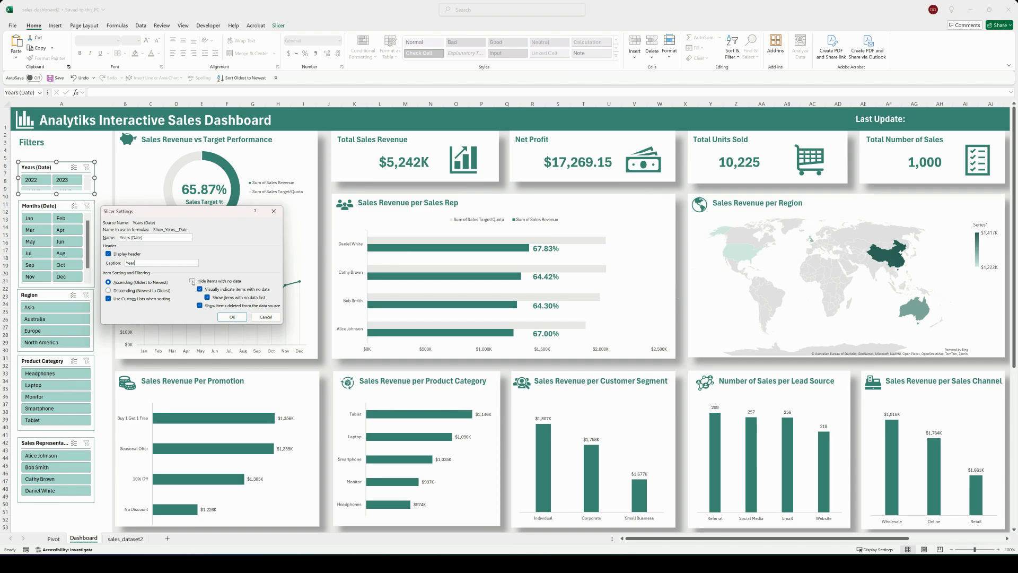
left_click(192, 280)
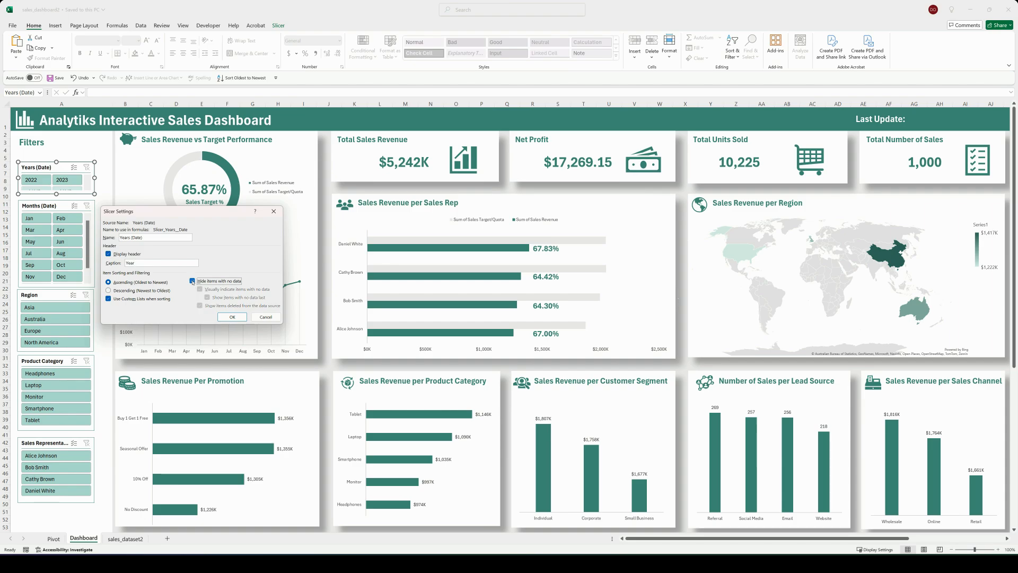
left_click(233, 317)
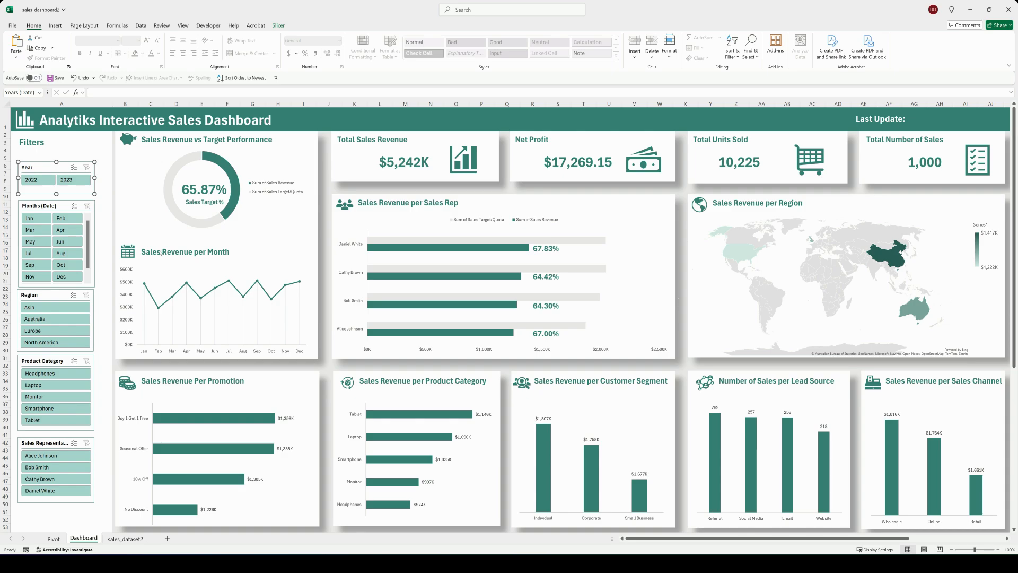
Step: Change the Months (Date) slicer's caption to Month and hide its items with no data
left_click(57, 207)
right_click(58, 207)
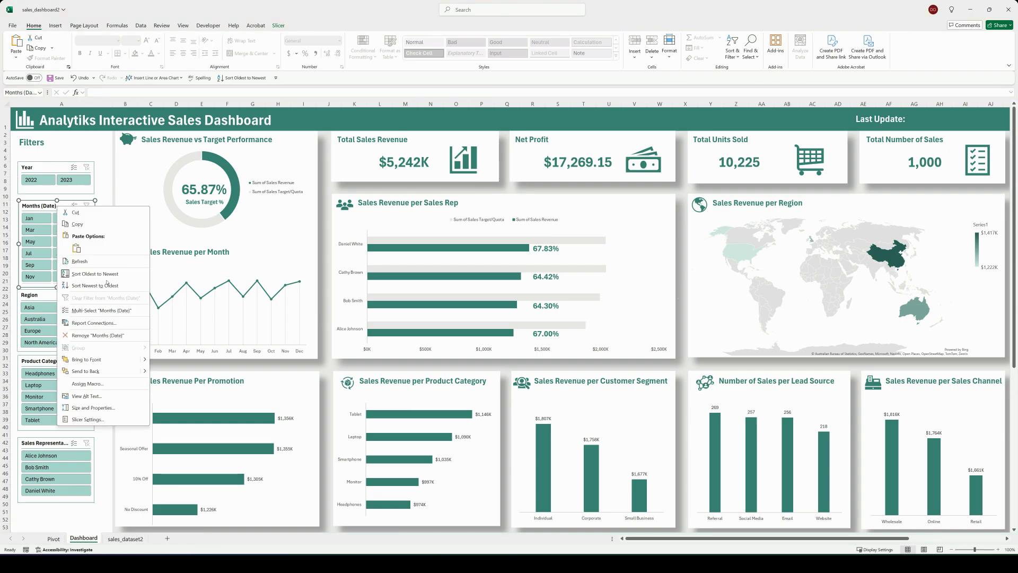
left_click(102, 419)
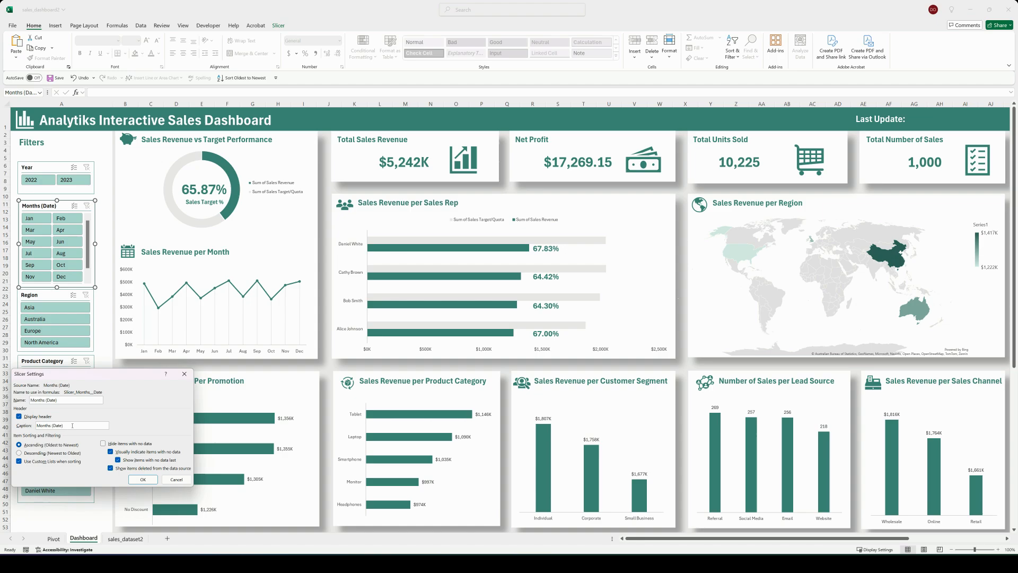
key("BackSpace")
key("BackSpace")
key("BackSpace")
key("BackSpace")
key("BackSpace")
key("BackSpace")
key("BackSpace")
key("BackSpace")
left_click(143, 479)
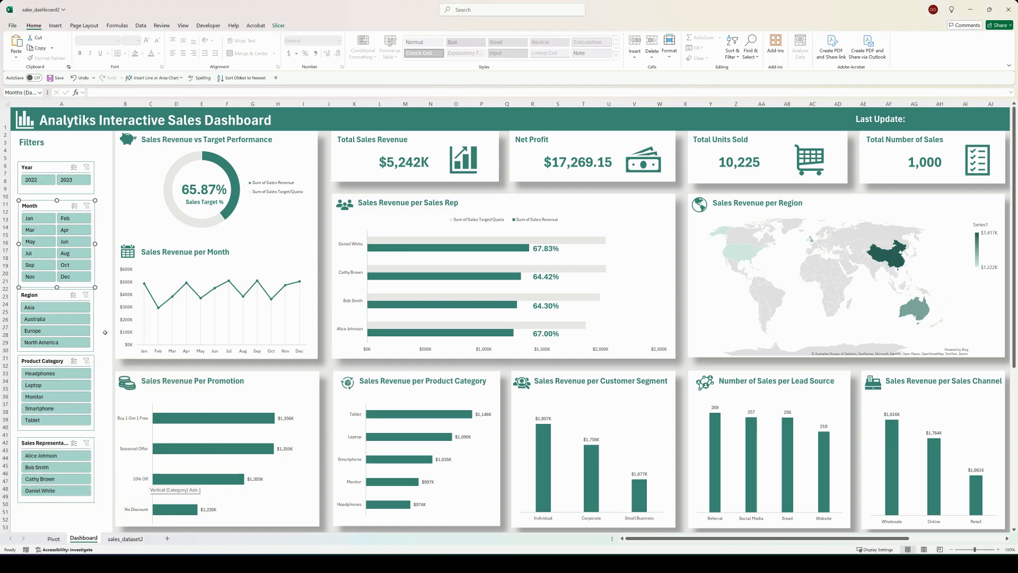
key("Escape")
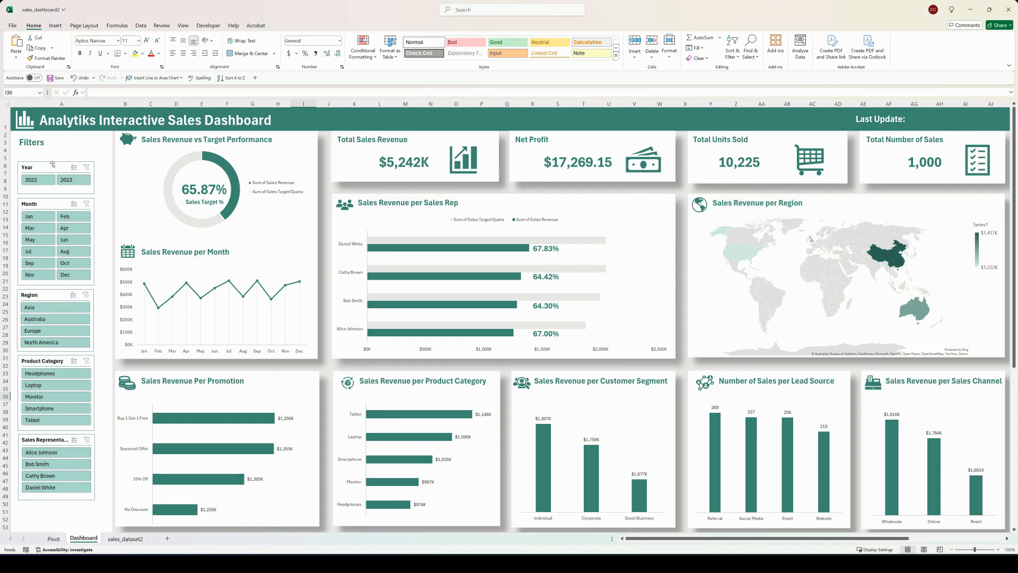
Step: Duplicate the Year slicer's current light green style to create an editable custom slicer style
left_click(52, 164)
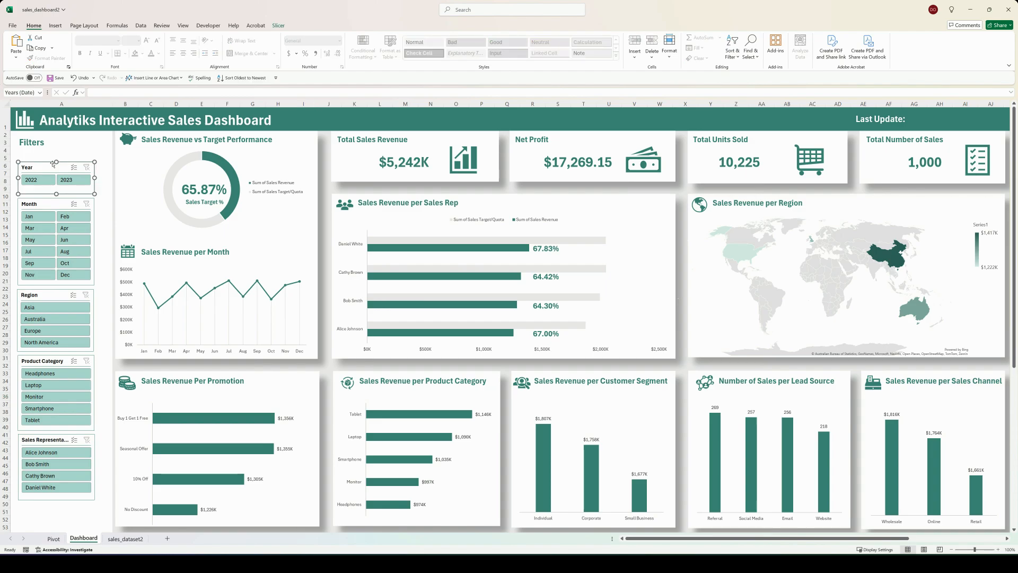
left_click(279, 25)
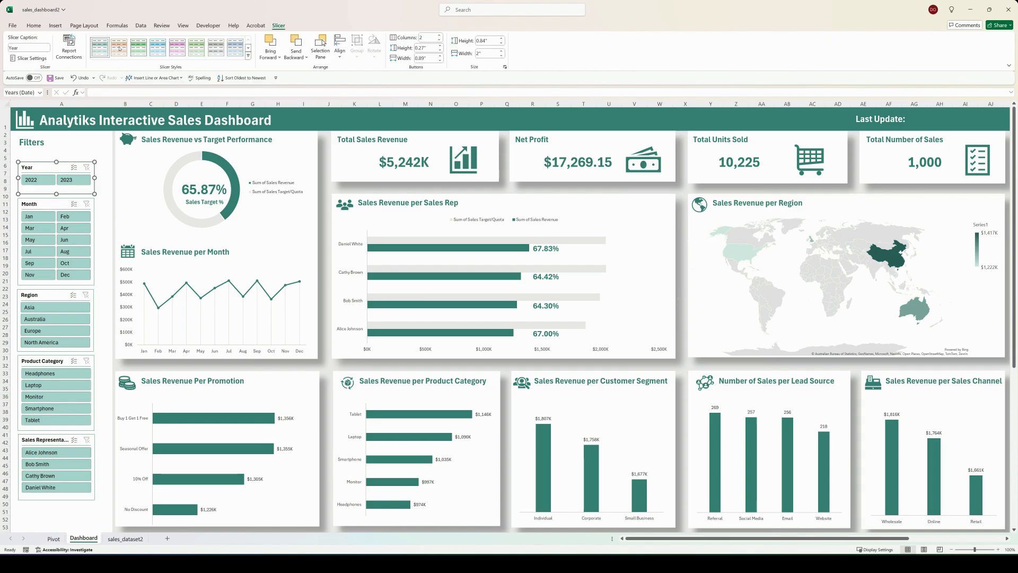
left_click(248, 55)
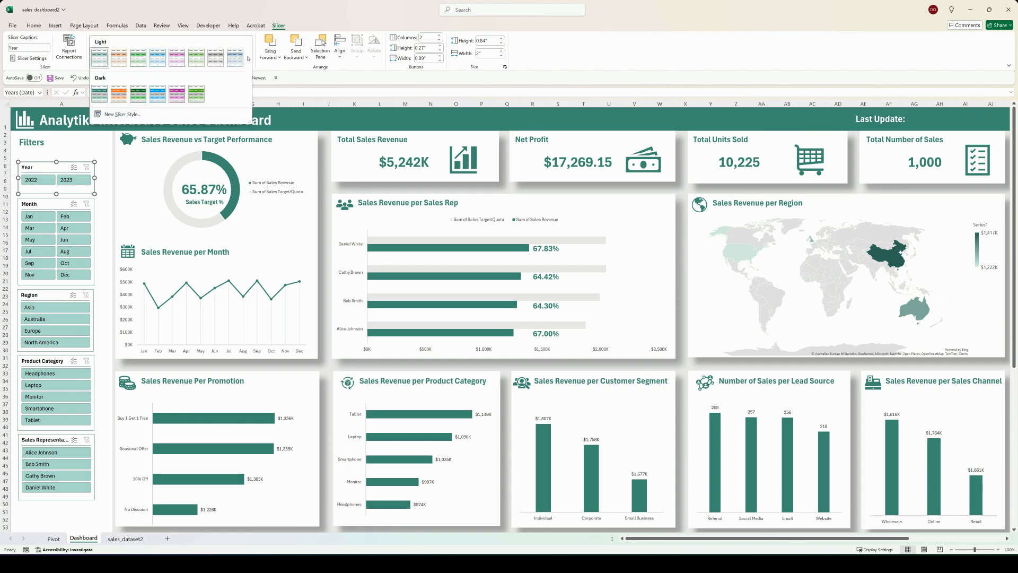
right_click(100, 60)
left_click(123, 75)
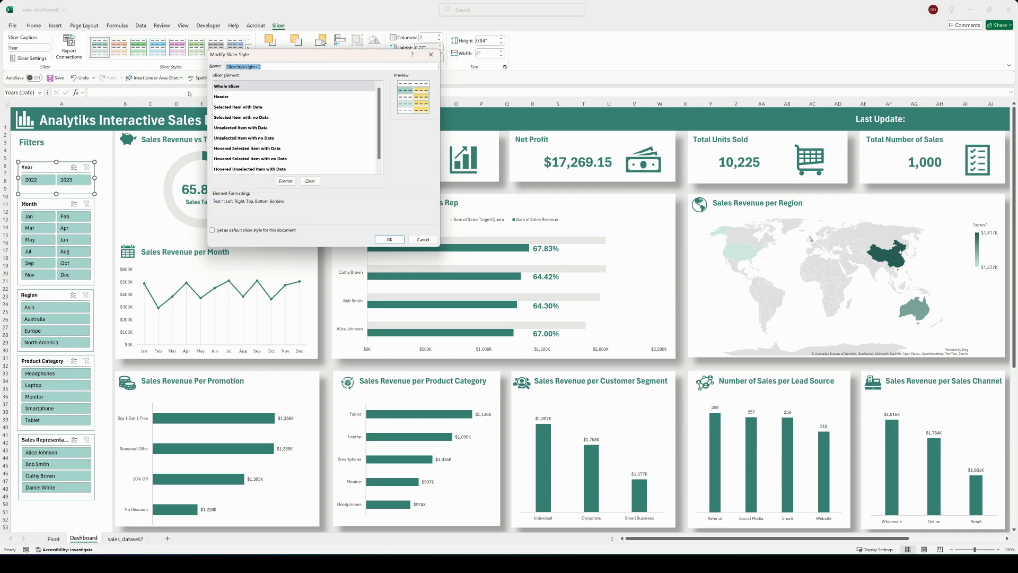
Step: Format the Whole Slicer element of the duplicated style with a 12-point font in the Accent 1 colour
left_click(285, 181)
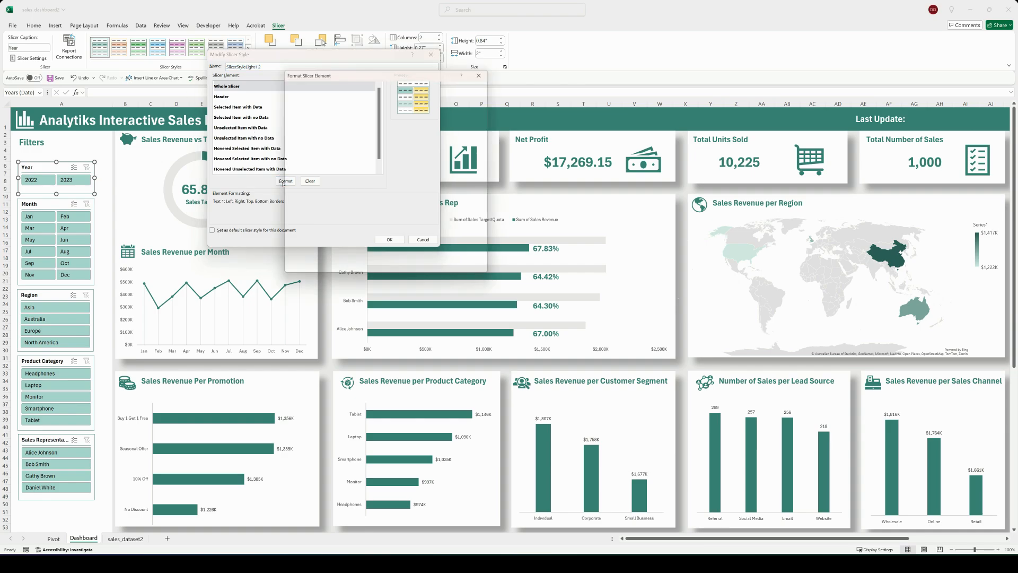
left_click(297, 85)
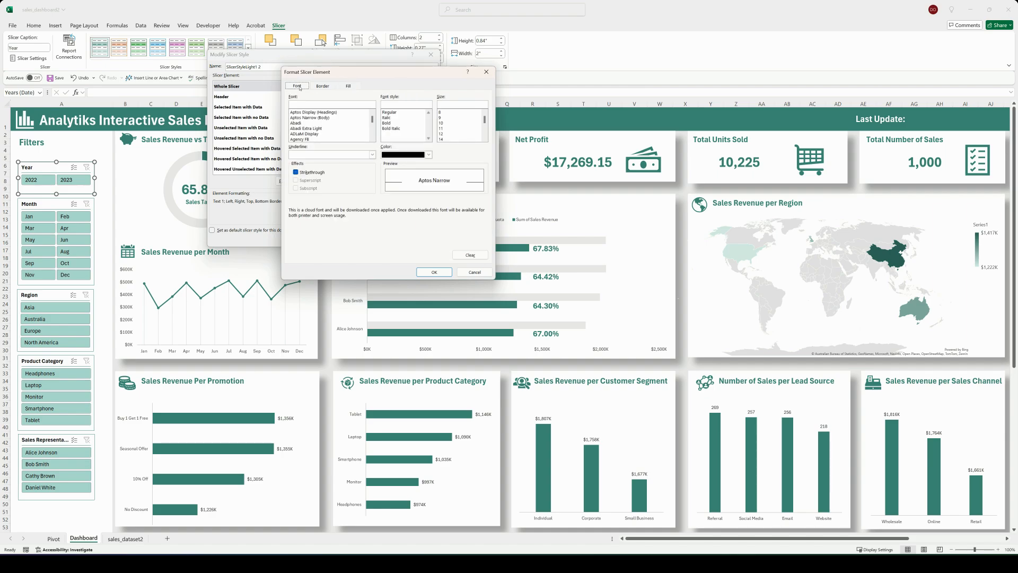
left_click(444, 134)
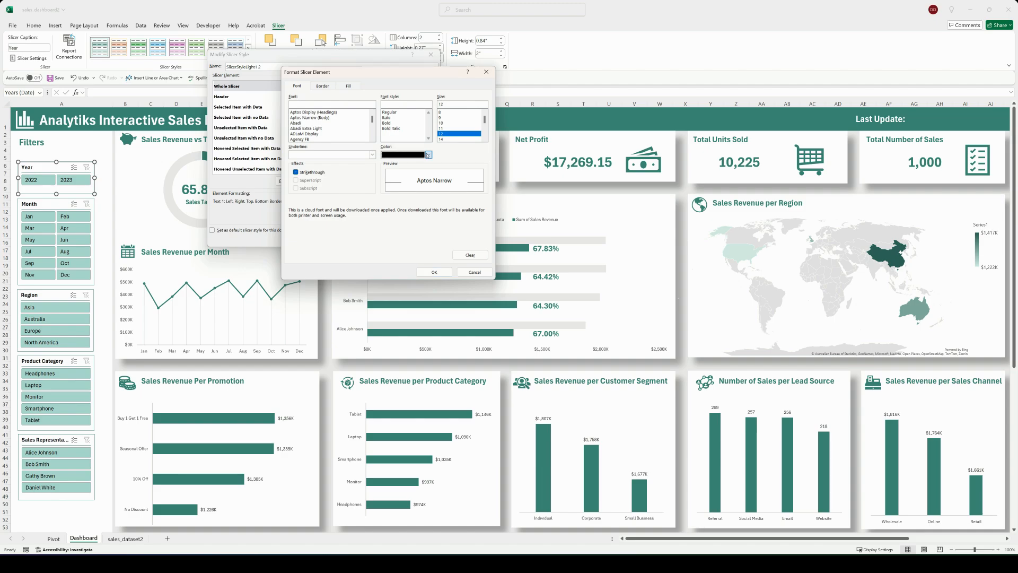
left_click(428, 154)
left_click(413, 186)
Step: Remove all borders from the custom style's Whole Slicer element, leave its fill at No Color, and save the style
left_click(323, 86)
left_click(383, 112)
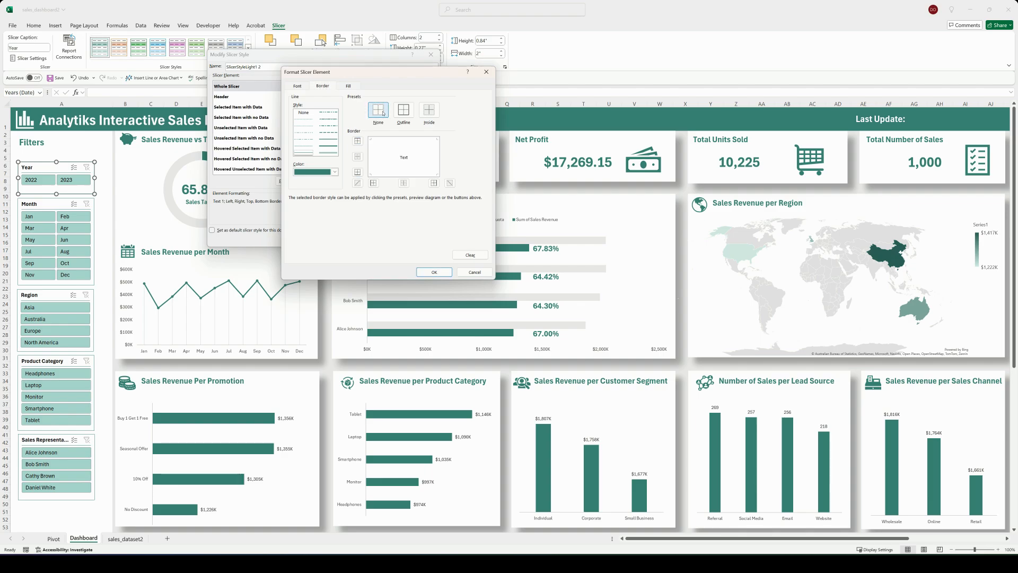
left_click(349, 84)
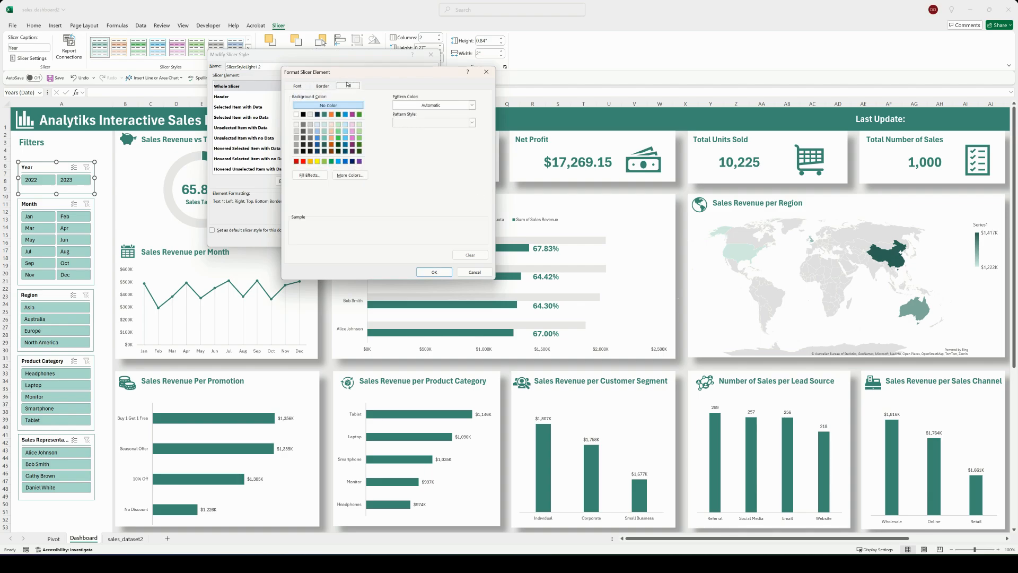
left_click(433, 272)
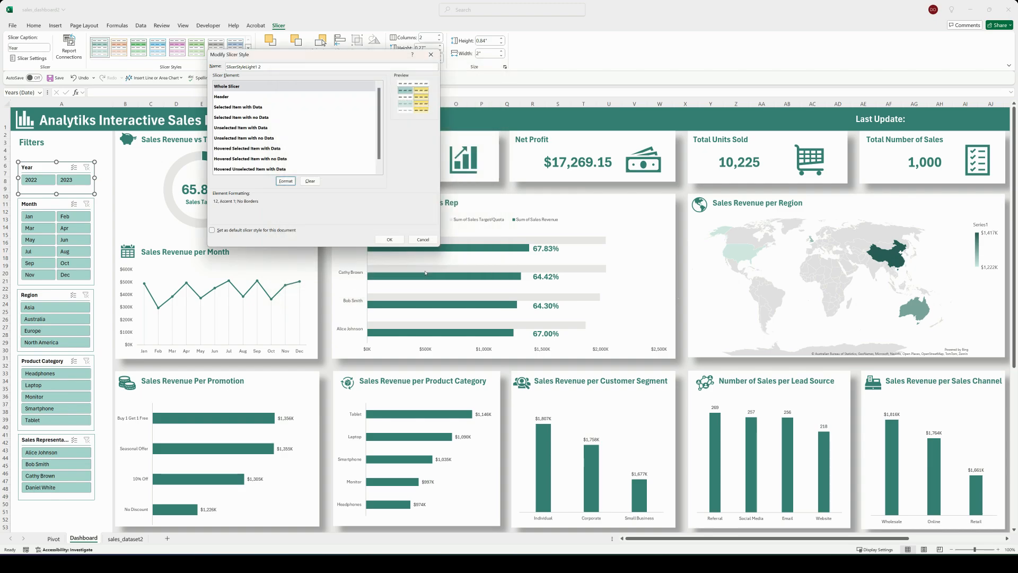
left_click(389, 239)
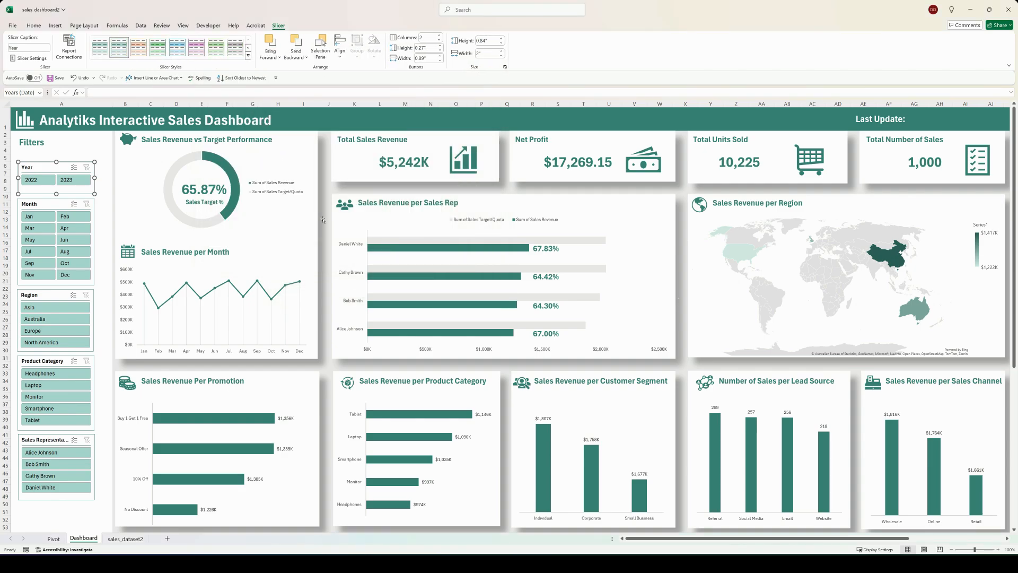
Step: Apply the custom borderless slicer style to the Year, Month, Region, Product Category and Sales Representative slicers
left_click(98, 47)
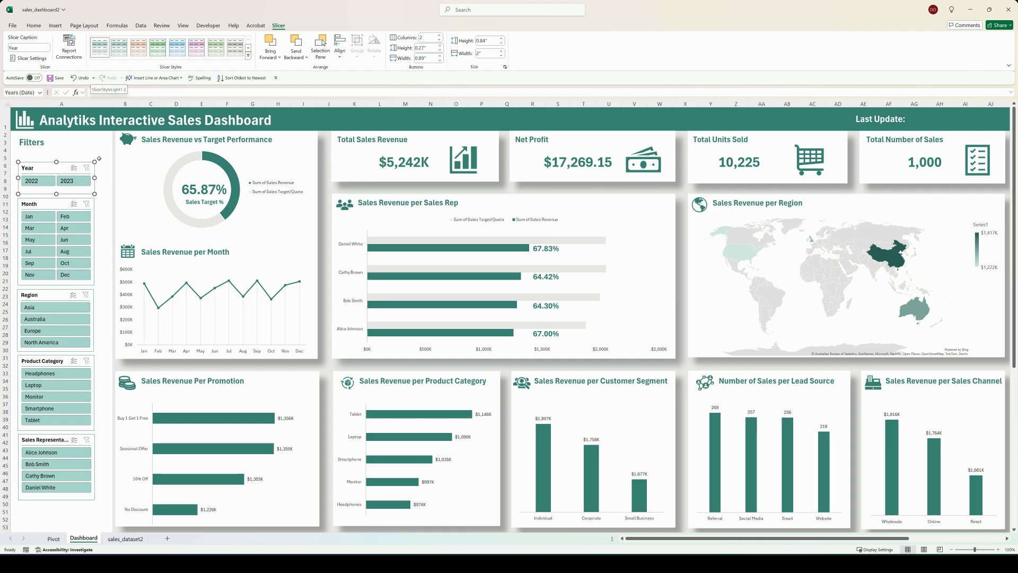
left_click(103, 181)
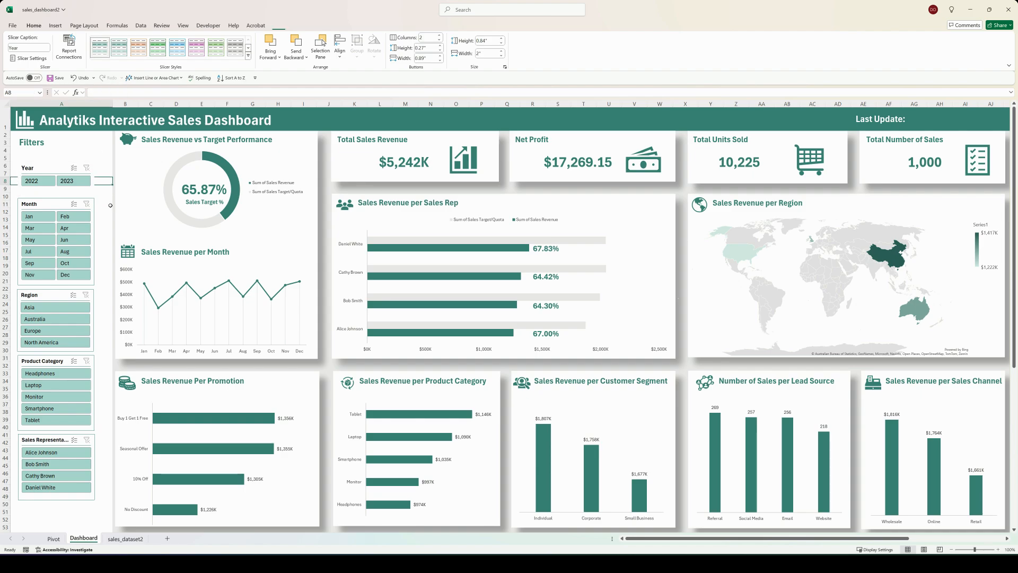
left_click(53, 203)
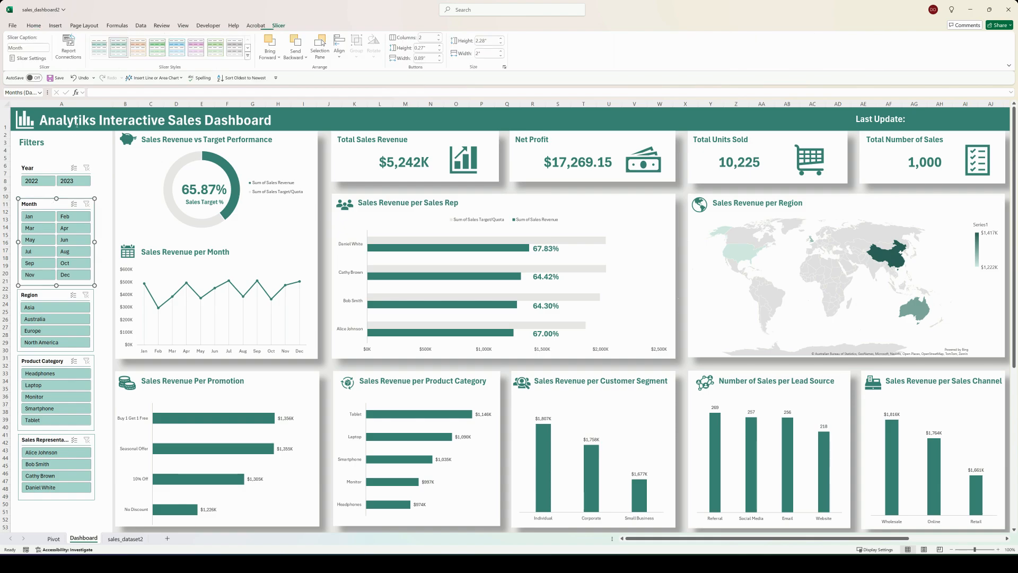
left_click(103, 49)
key("Tab")
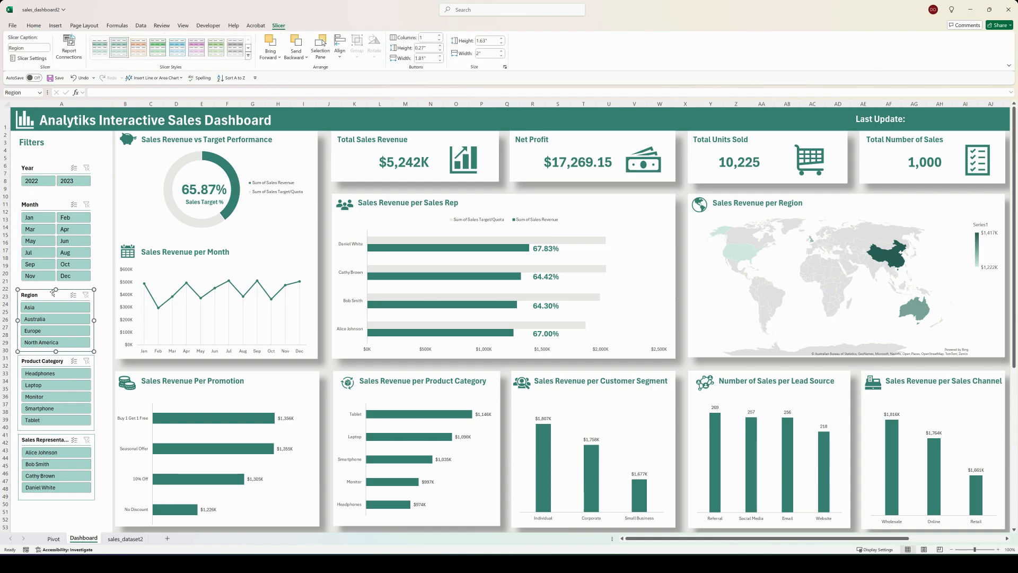
left_click(102, 53)
left_click(30, 357)
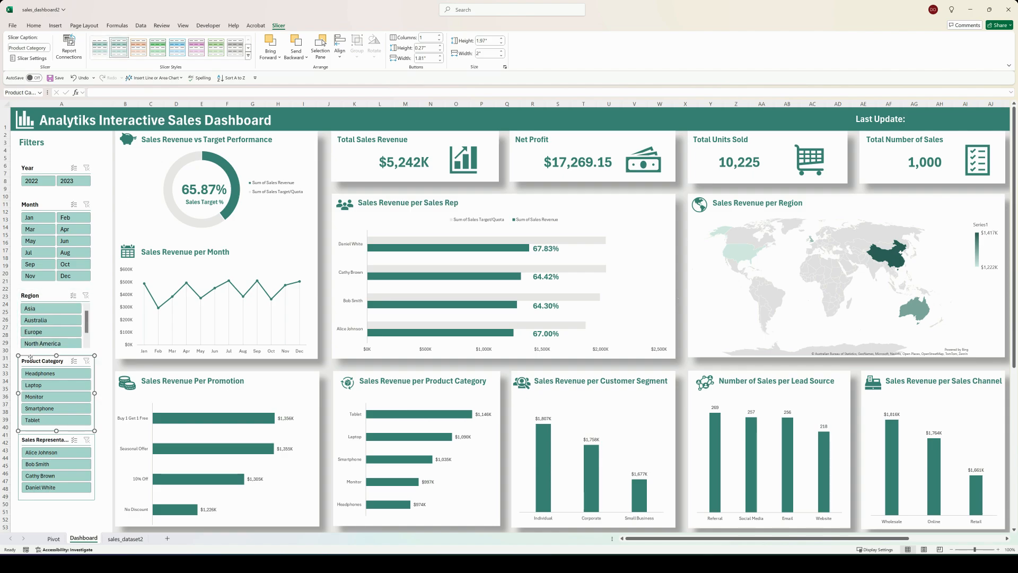
left_click(101, 49)
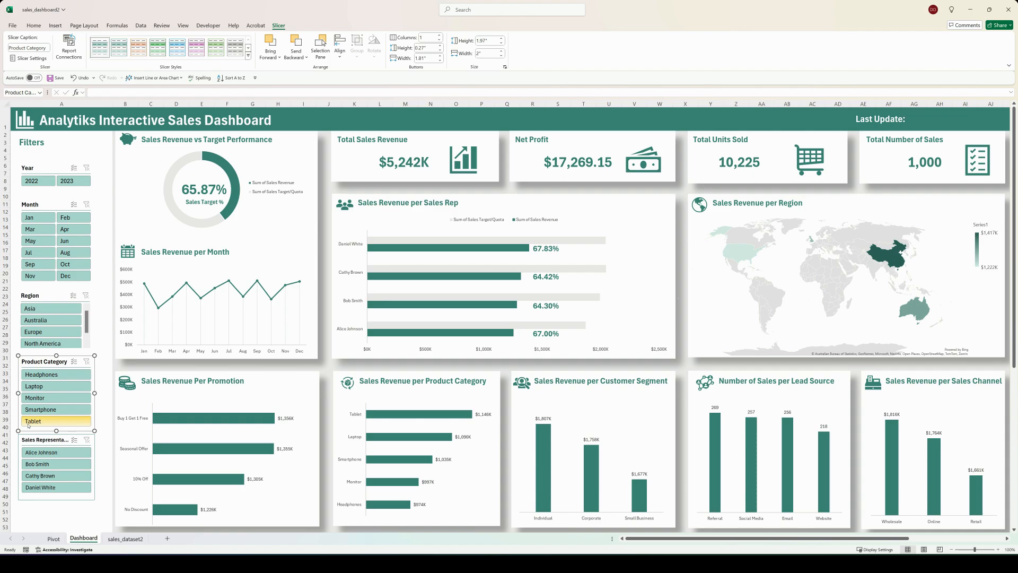
left_click(34, 440)
left_click(101, 49)
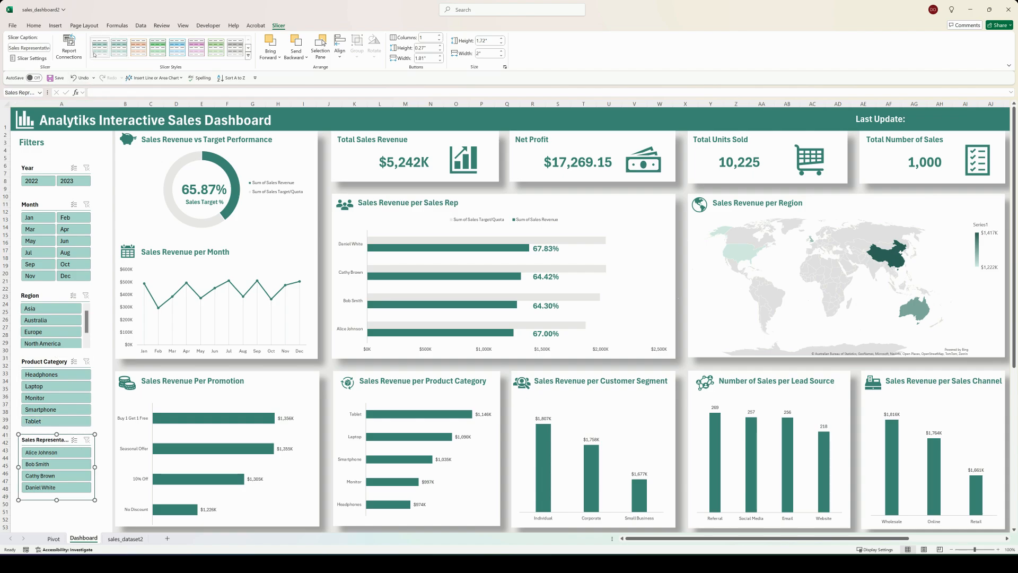
Step: Shorten the Sales Representative slicer's caption to Sales Rep
right_click(38, 440)
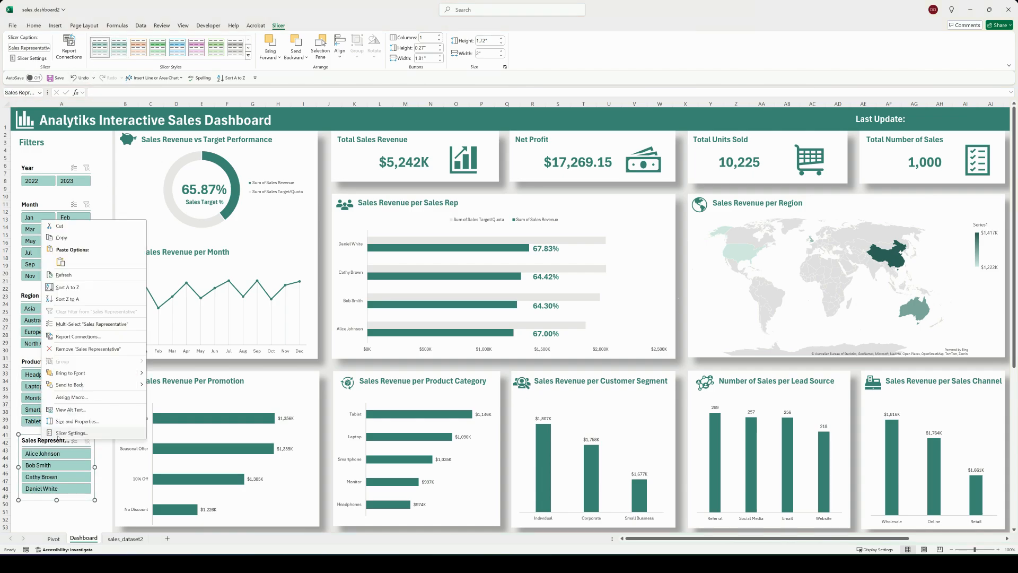
left_click(60, 436)
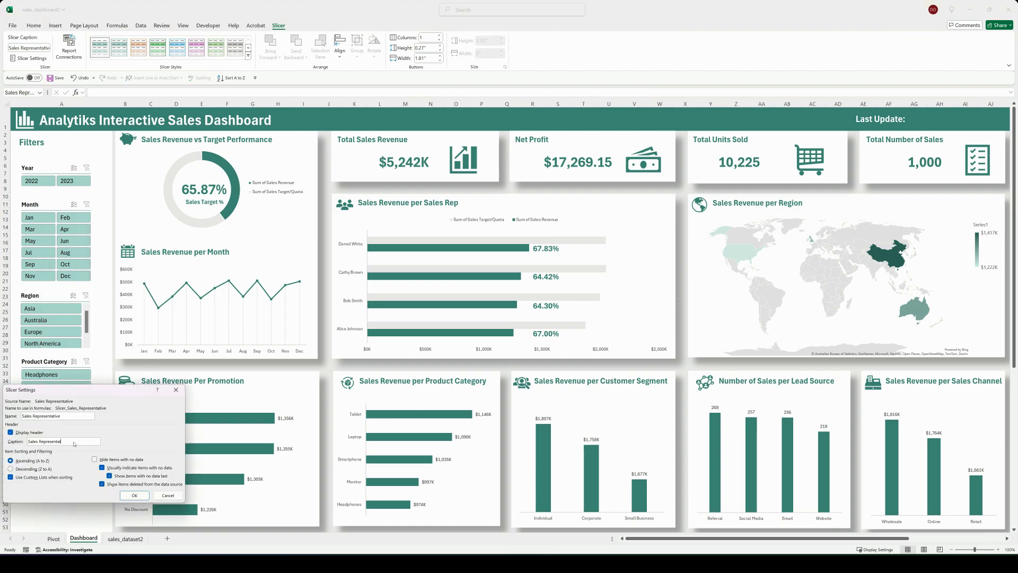
key("BackSpace")
key("BackSpace")
key("BackSpace")
key("BackSpace")
key("BackSpace")
key("BackSpace")
left_click(134, 494)
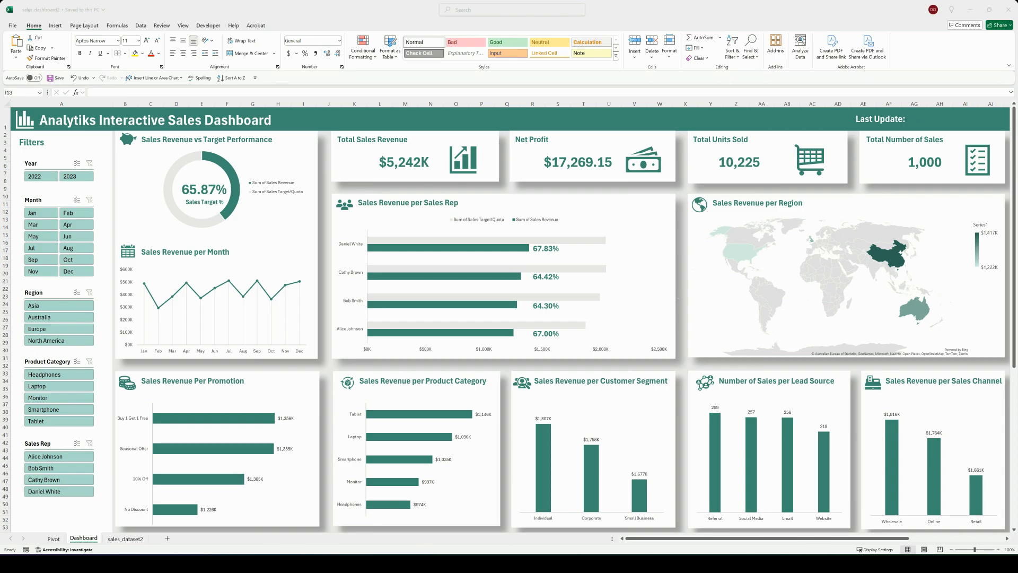
Step: Connect the Year slicer to every PivotTable listed in its report connections, from Customer Segment Pivot through Sales Rep Pivot
left_click(61, 165)
right_click(61, 165)
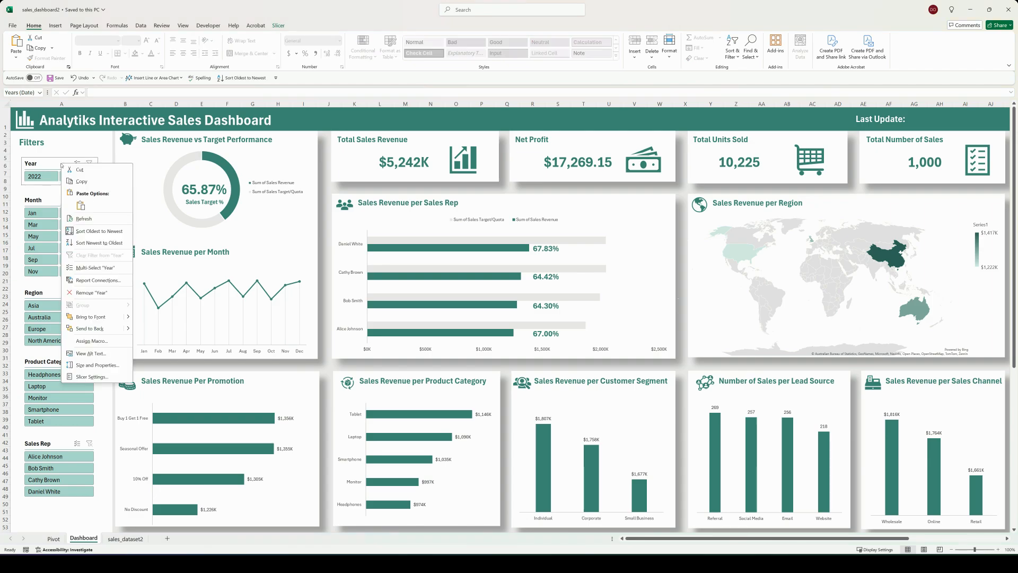
left_click(97, 280)
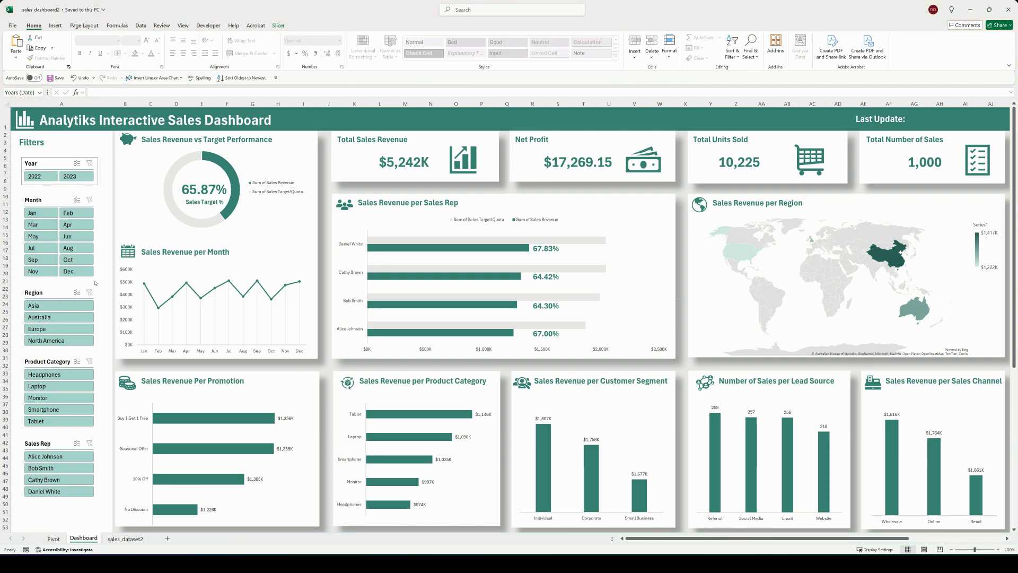
left_click_drag(114, 253, 249, 191)
left_click_drag(229, 264, 238, 366)
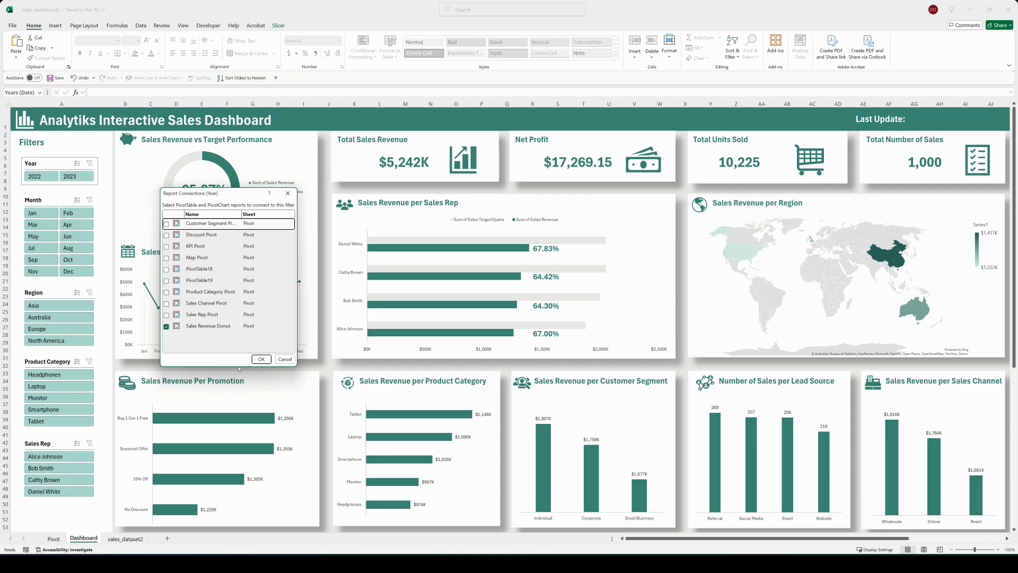
left_click(166, 224)
left_click(167, 234)
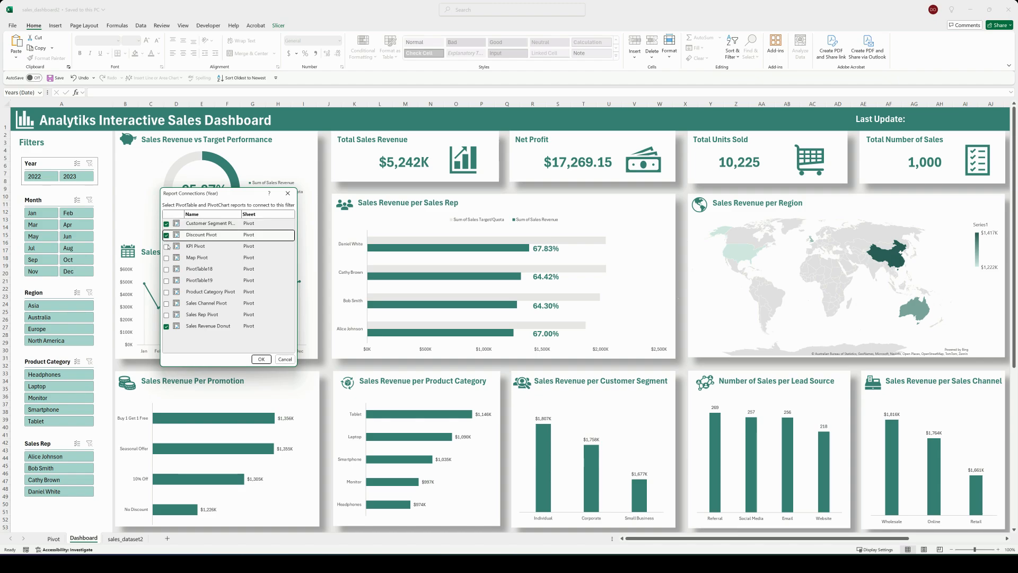
left_click(166, 247)
left_click(167, 259)
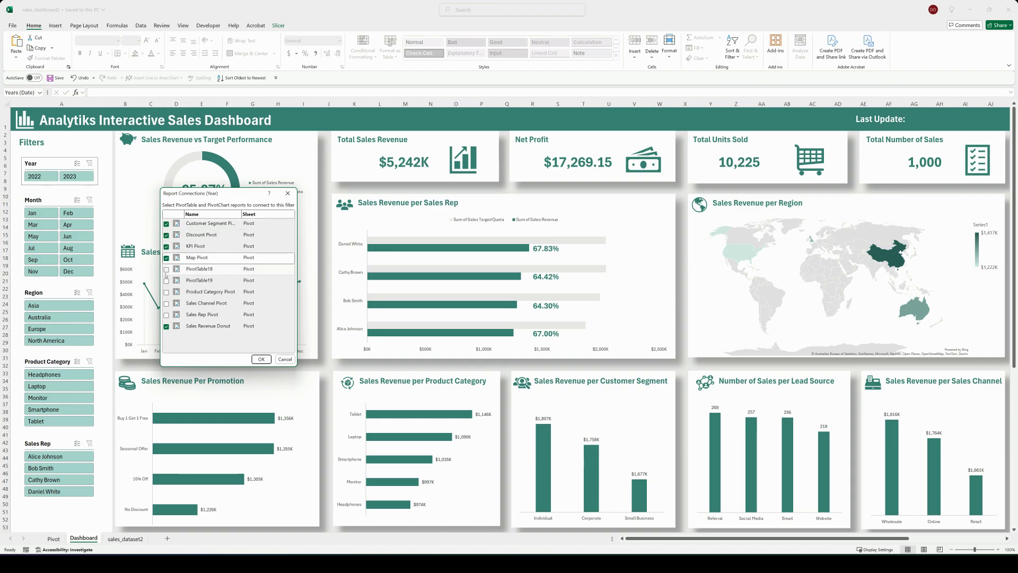
left_click(166, 269)
left_click(167, 280)
left_click(167, 292)
left_click(166, 304)
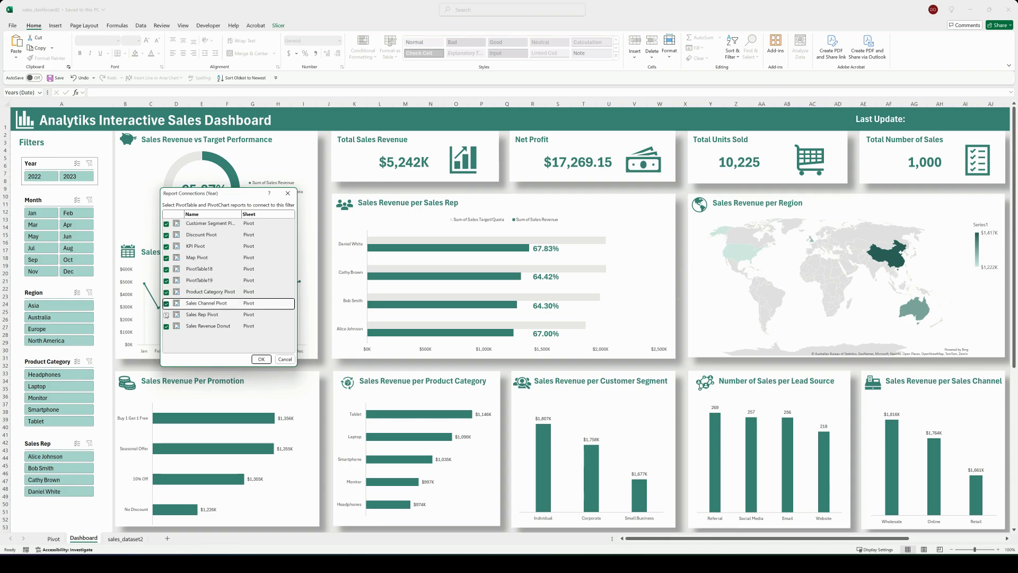
left_click(166, 315)
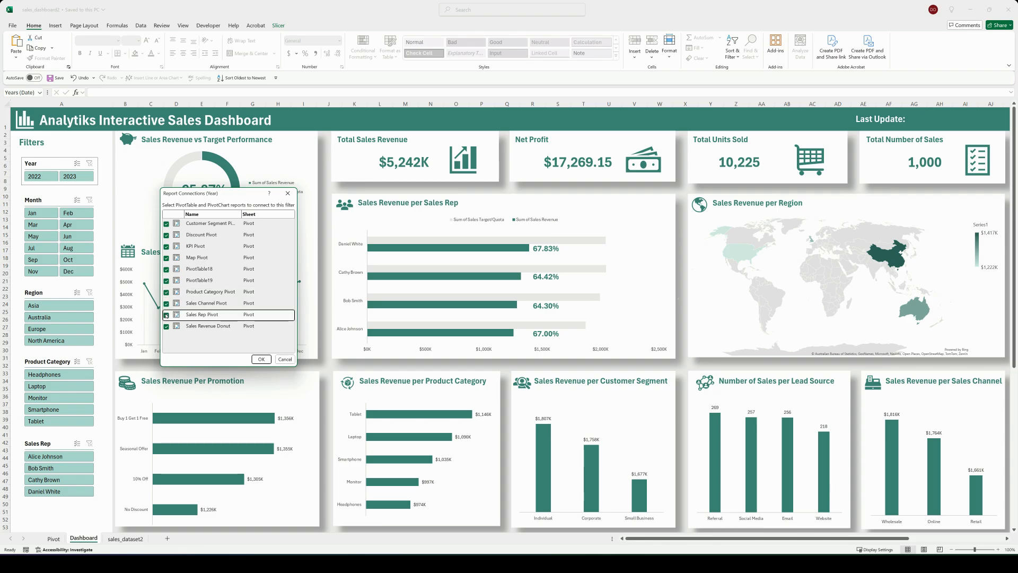
left_click(261, 359)
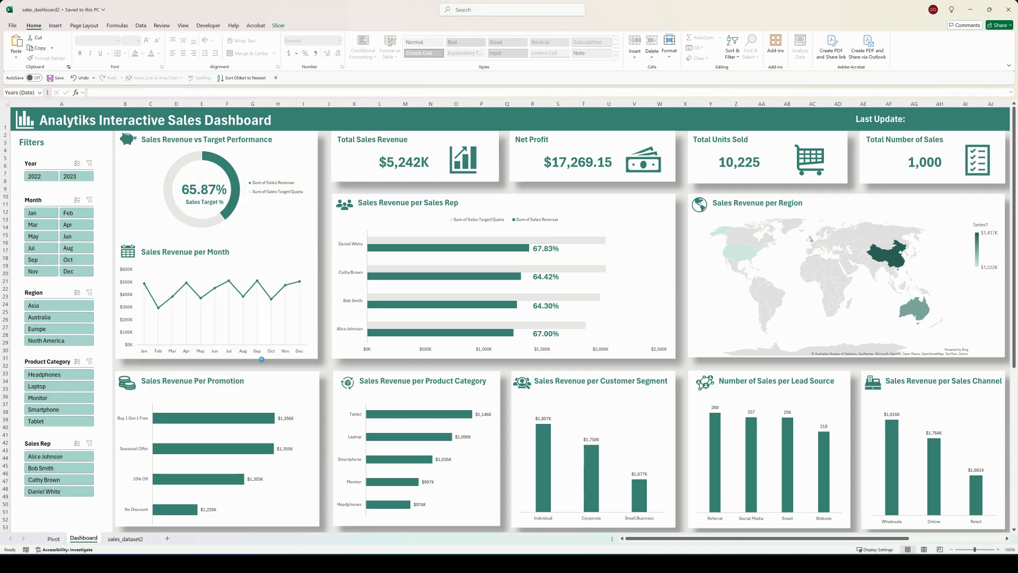
Step: Connect the Month slicer to every PivotTable on the Pivot sheet through its report connections
left_click(62, 201)
right_click(62, 200)
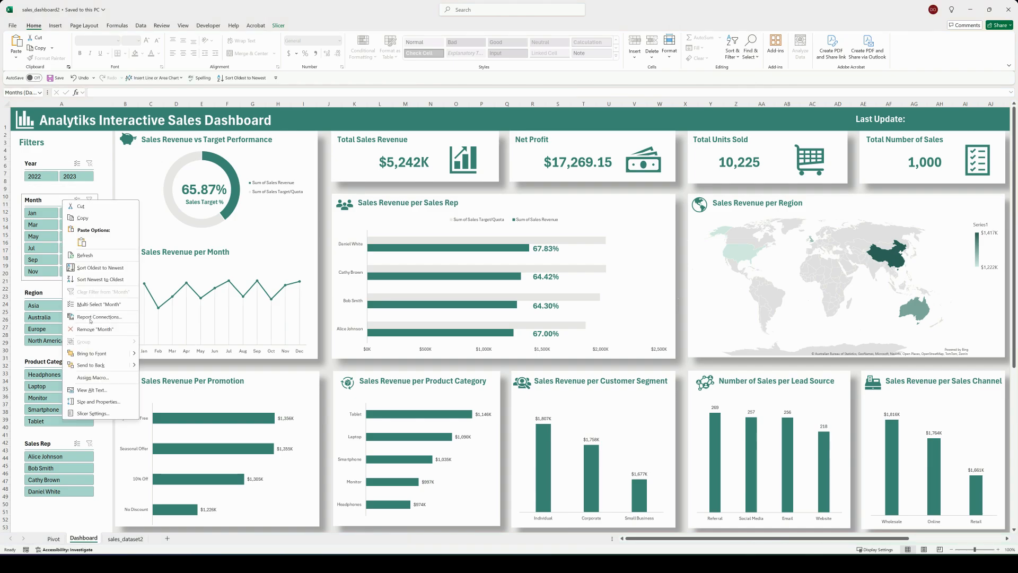
left_click(94, 316)
left_click_drag(99, 290, 277, 192)
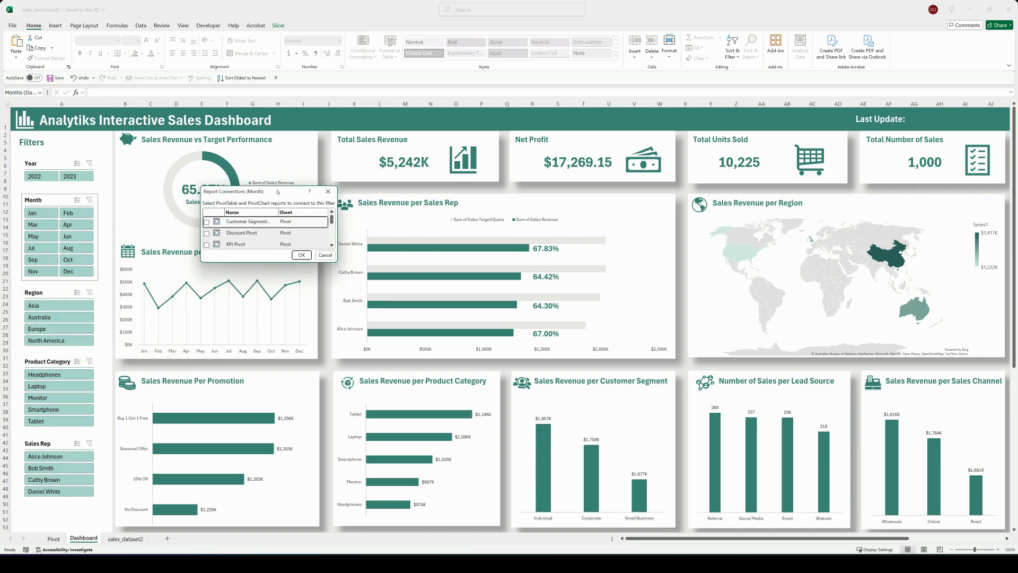
left_click_drag(275, 263, 275, 348)
left_click(207, 222)
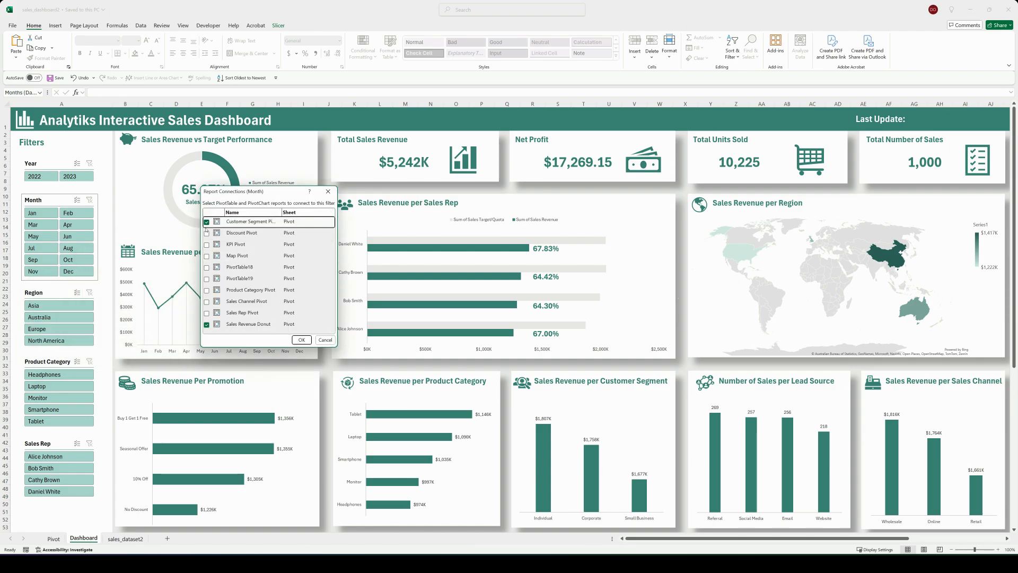
left_click(207, 233)
left_click(207, 244)
left_click(207, 255)
left_click(206, 268)
left_click(207, 278)
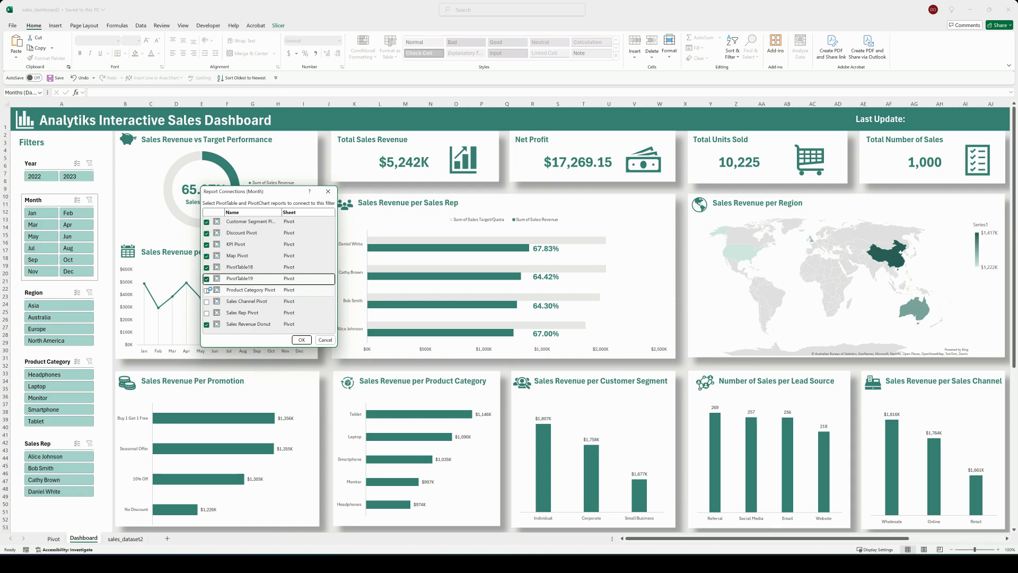
left_click(207, 290)
left_click(207, 301)
left_click(207, 313)
left_click(299, 340)
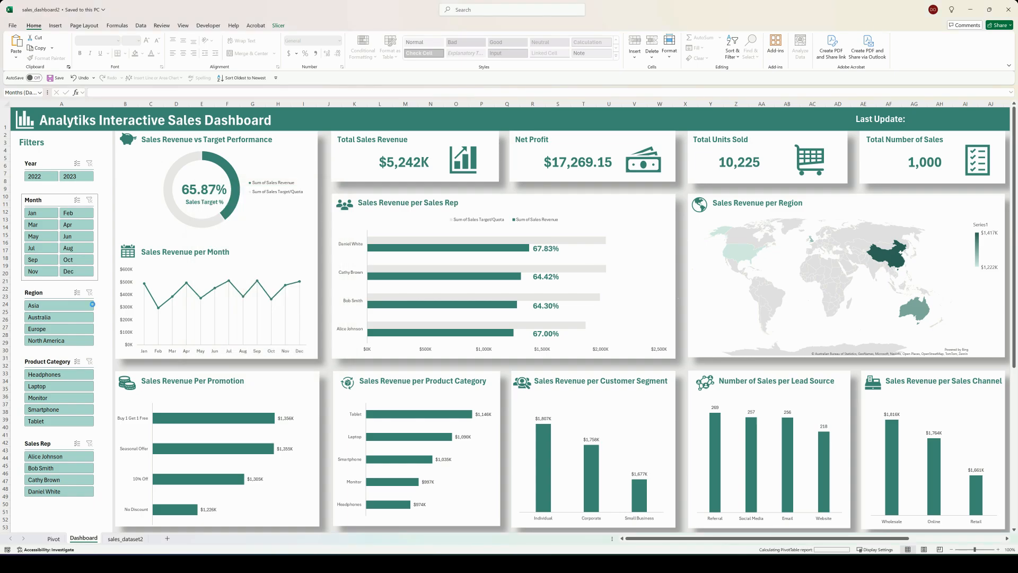
Step: Connect the Region slicer to all PivotTables on the Pivot sheet, including the KPI, Map and Sales Channel pivots
right_click(62, 293)
left_click(105, 409)
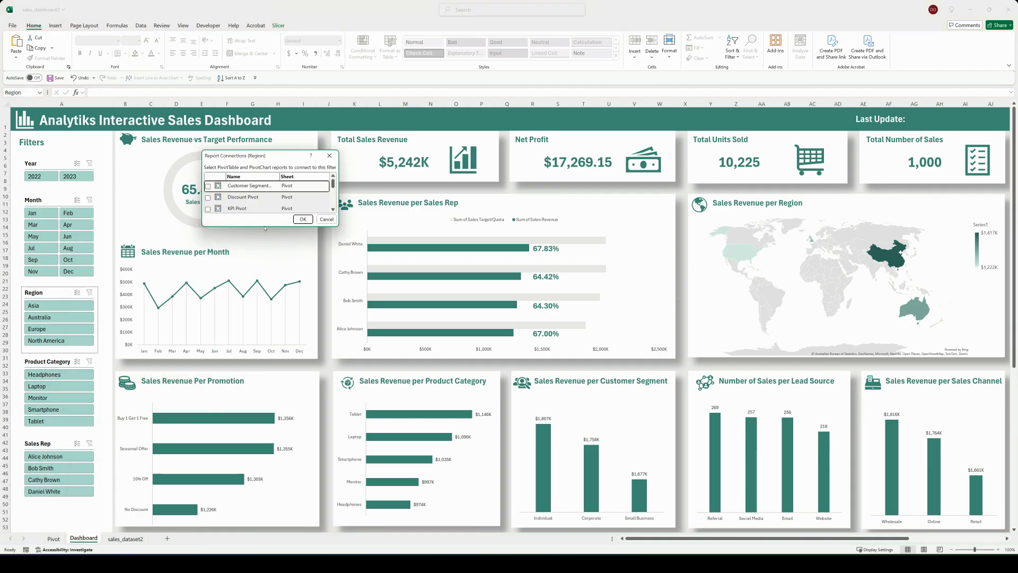
left_click_drag(265, 227, 265, 320)
left_click(208, 186)
left_click(207, 197)
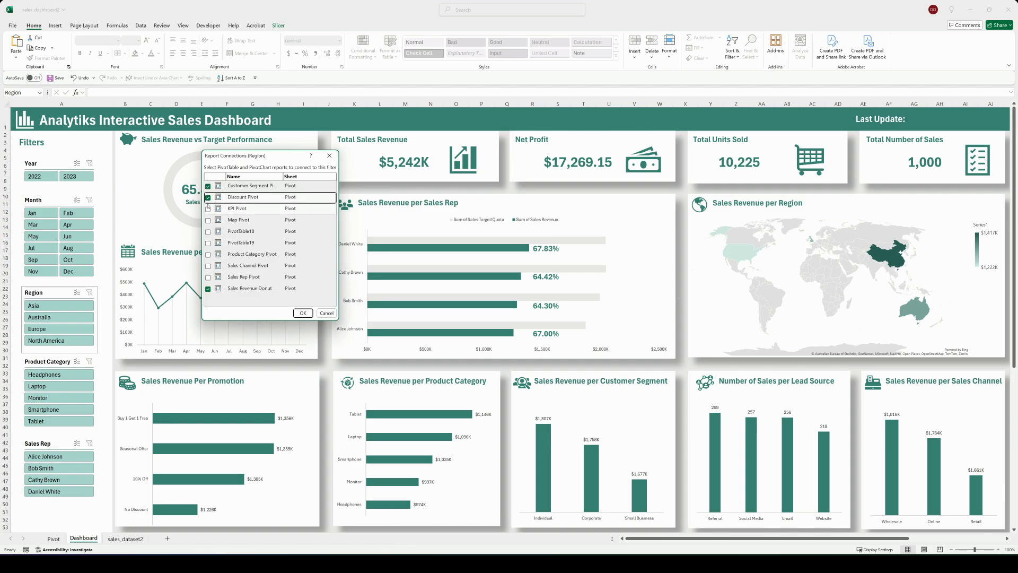
left_click(208, 209)
left_click(207, 220)
left_click(207, 232)
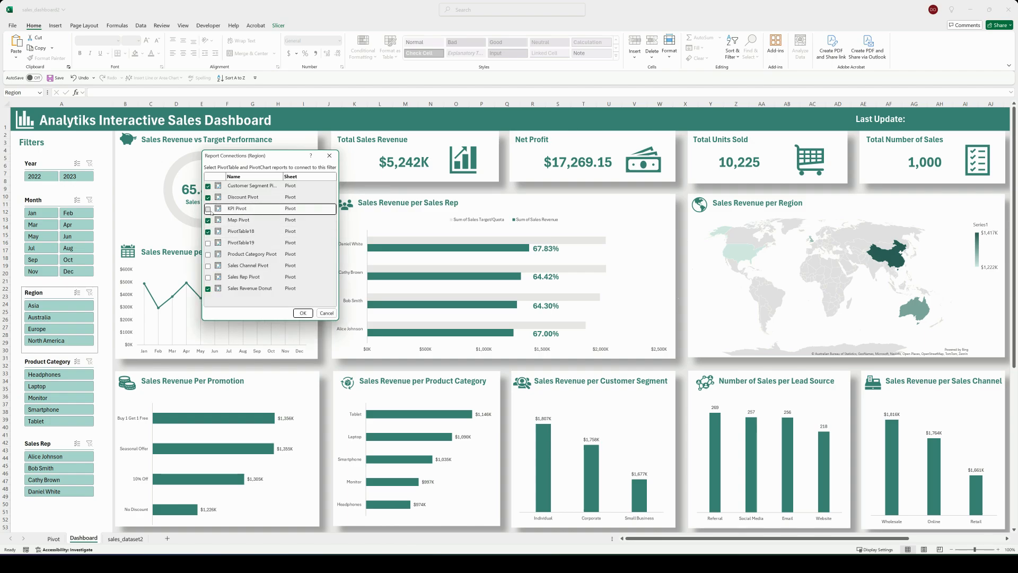
left_click(208, 243)
left_click(207, 254)
left_click(208, 266)
left_click(208, 277)
left_click(303, 313)
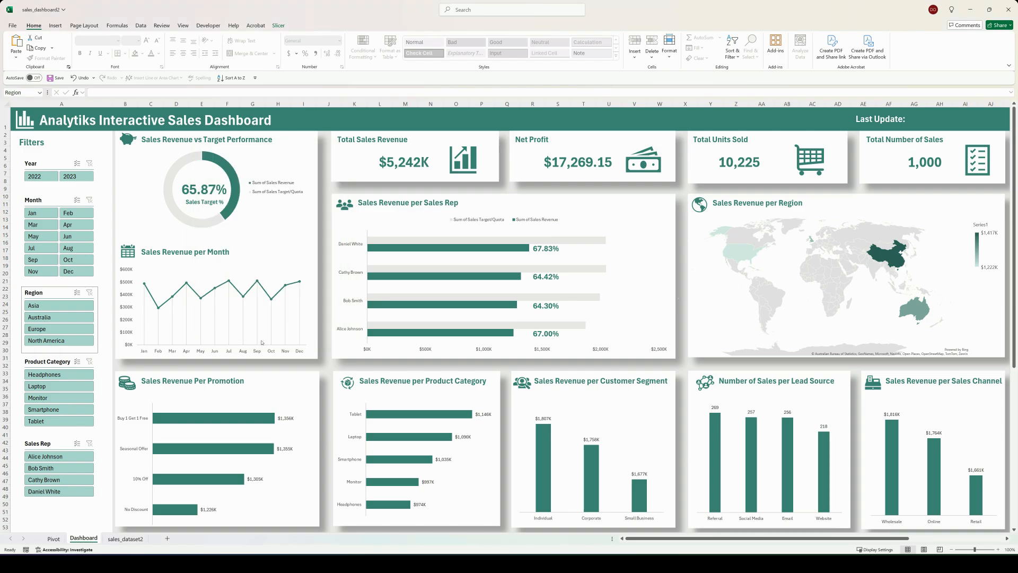
Step: Connect the Product Category slicer to every PivotTable in its report connections, from Customer Segment Pivot through Sales Rep Pivot
right_click(56, 362)
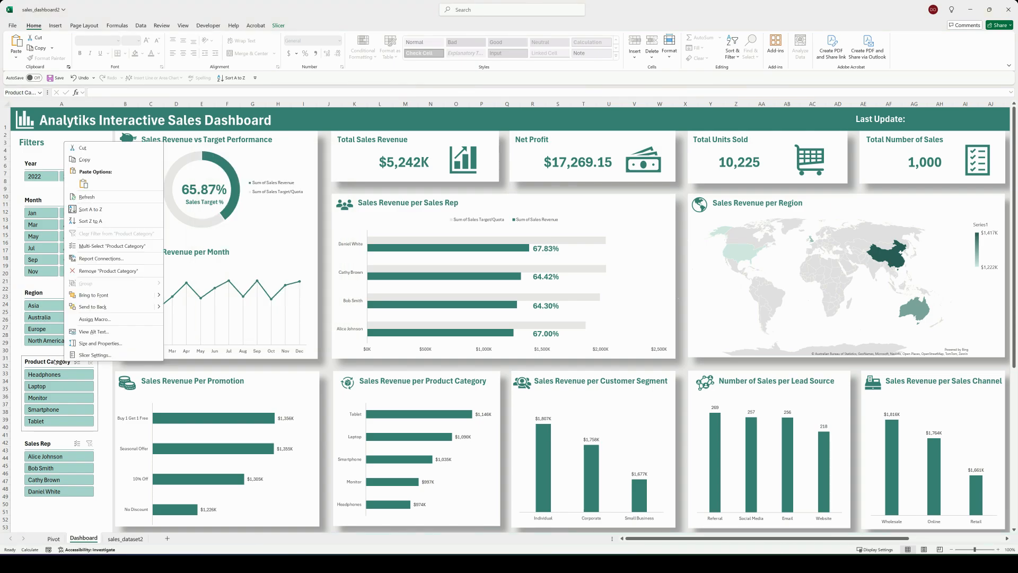
left_click(90, 258)
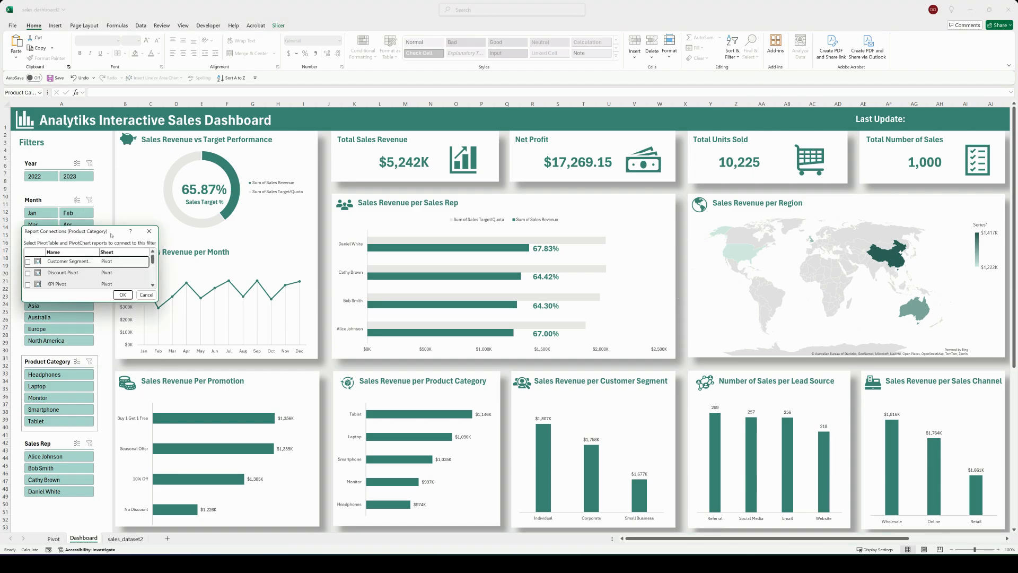
left_click_drag(111, 235, 205, 219)
left_click_drag(182, 287, 183, 370)
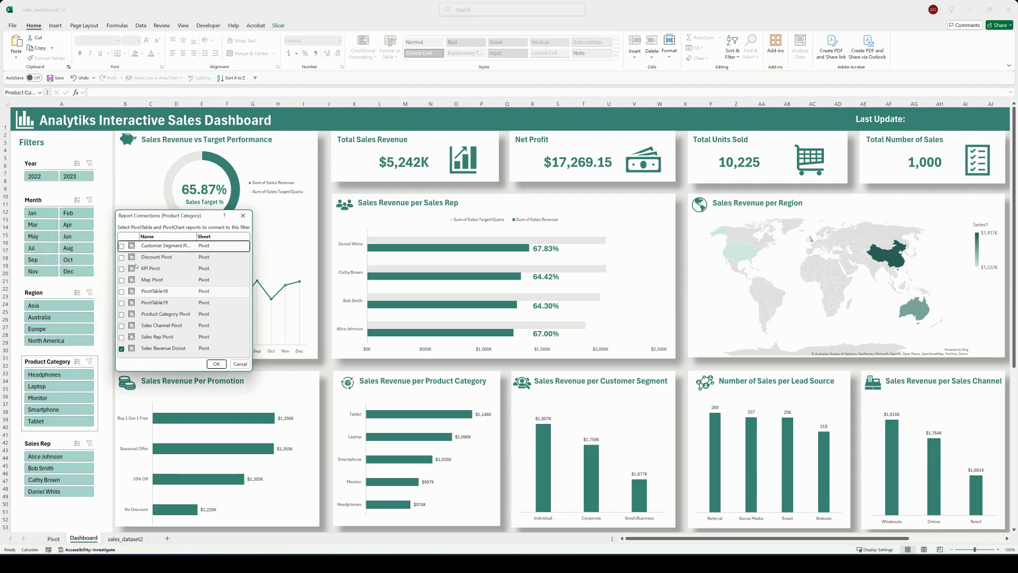
left_click(121, 246)
left_click(122, 257)
left_click(122, 269)
left_click(121, 280)
left_click(121, 292)
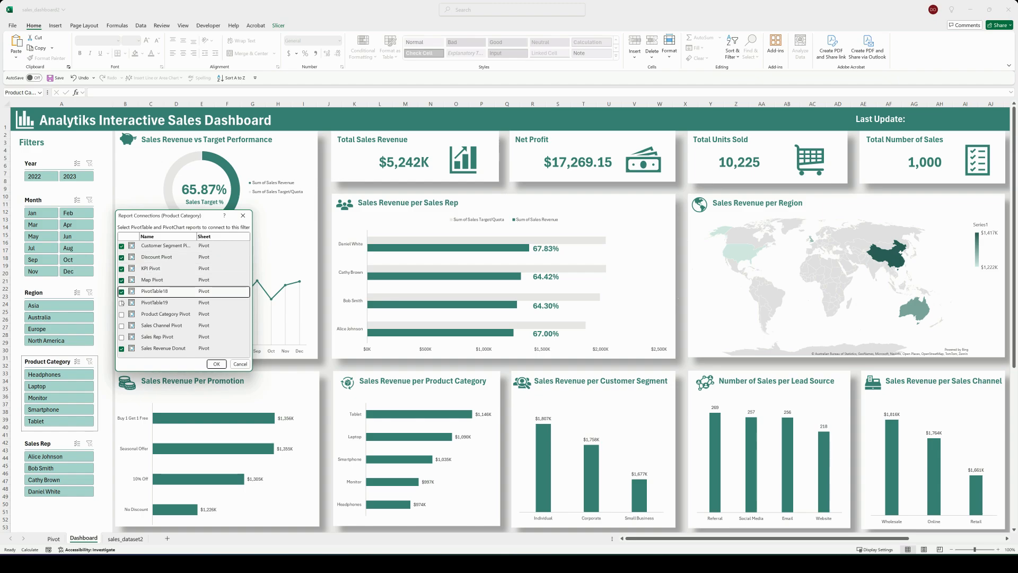
left_click(121, 302)
left_click(122, 314)
left_click(121, 326)
left_click(122, 337)
left_click(216, 363)
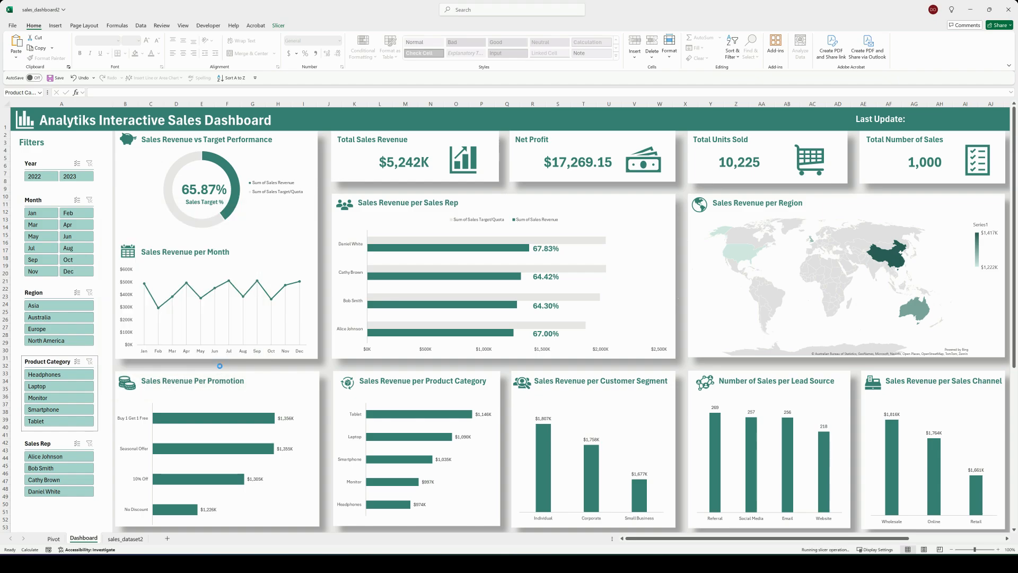
Step: Connect the Sales Rep slicer to all PivotTables on the Pivot sheet through its report connections
left_click(49, 441)
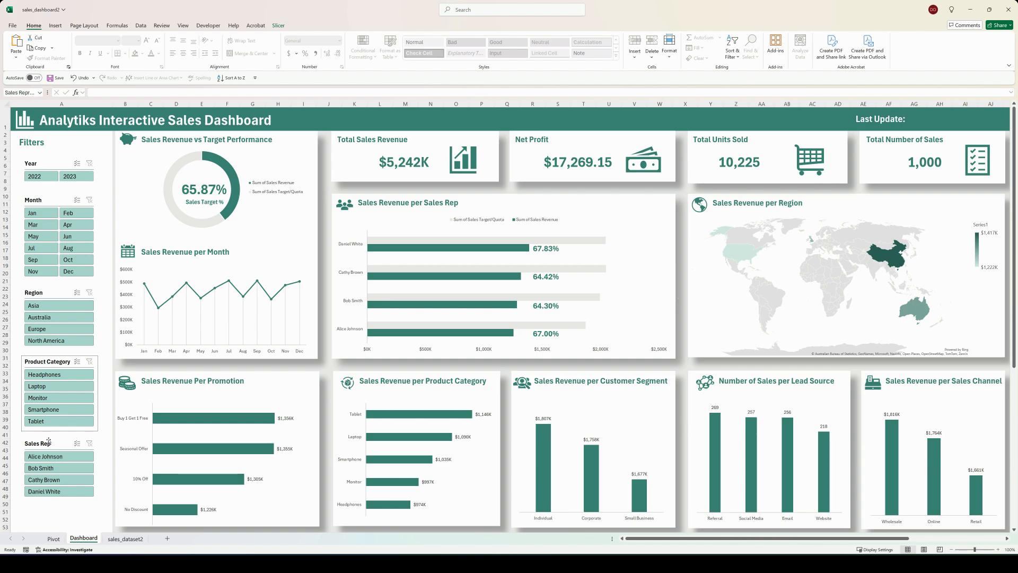
right_click(54, 440)
left_click(91, 335)
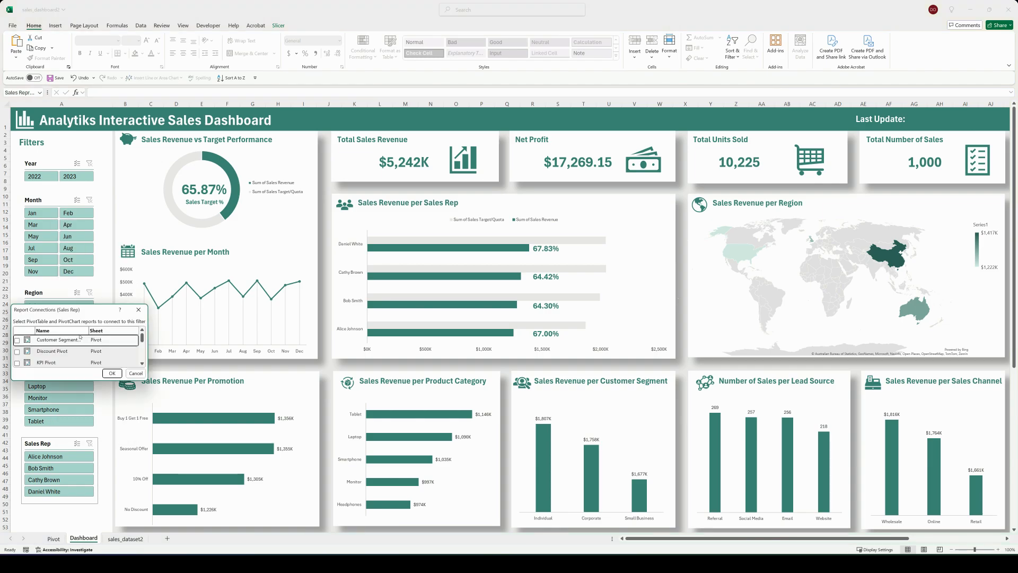
left_click_drag(69, 301, 207, 202)
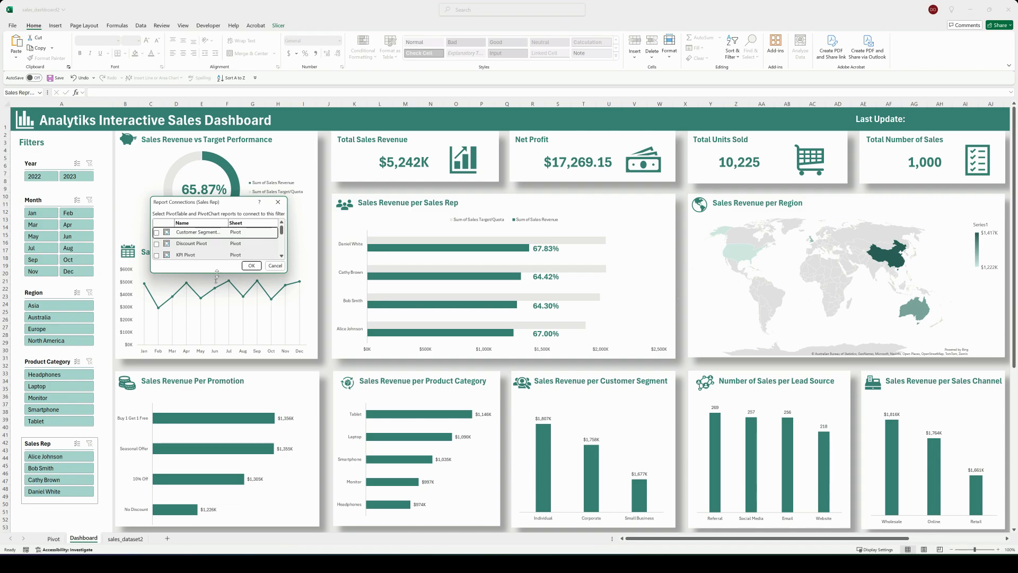
left_click_drag(217, 272, 217, 364)
left_click(157, 232)
left_click(156, 243)
left_click(157, 255)
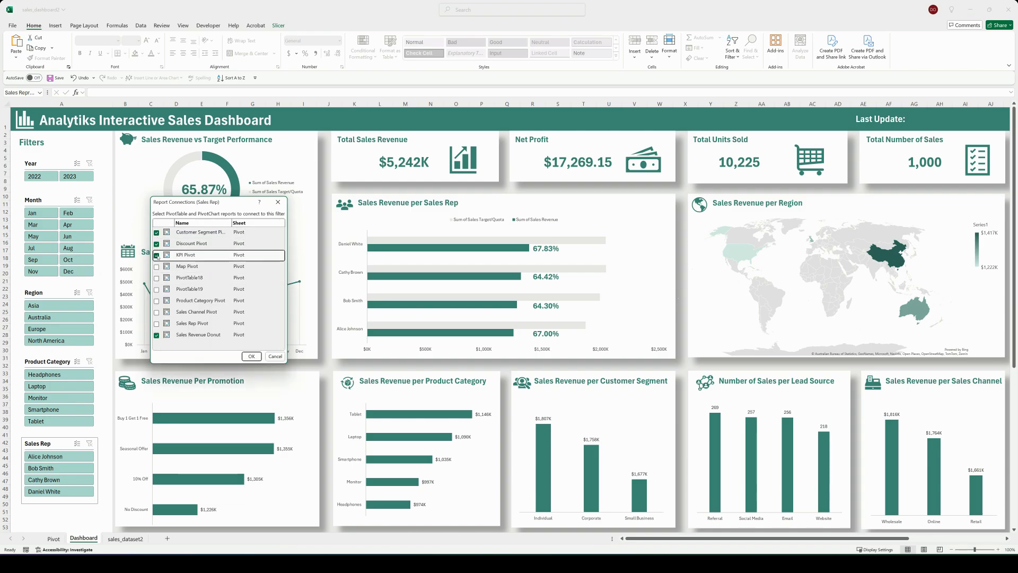
left_click(157, 266)
left_click(157, 278)
left_click(156, 289)
left_click(156, 300)
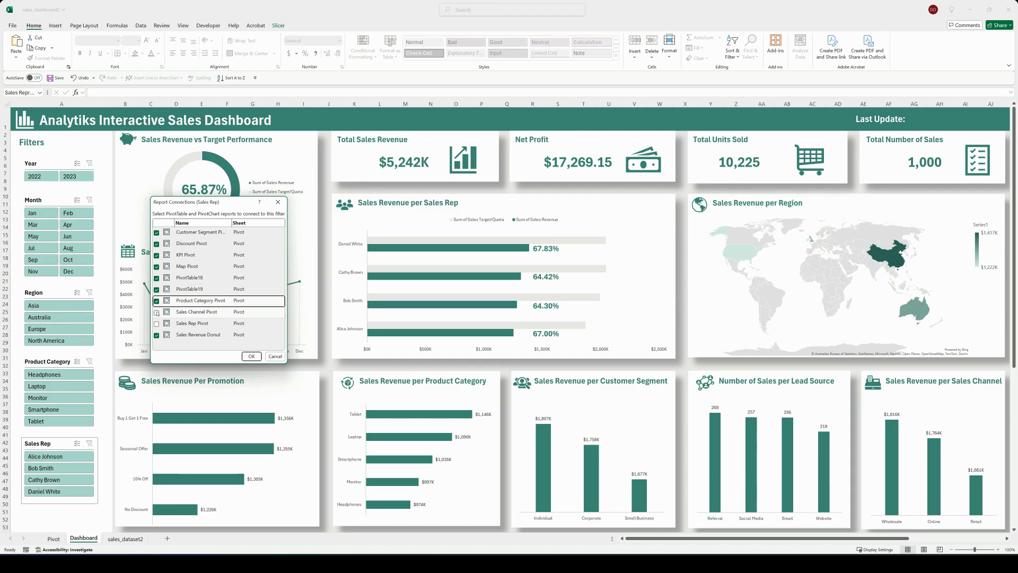
left_click(156, 312)
left_click(156, 323)
left_click(252, 356)
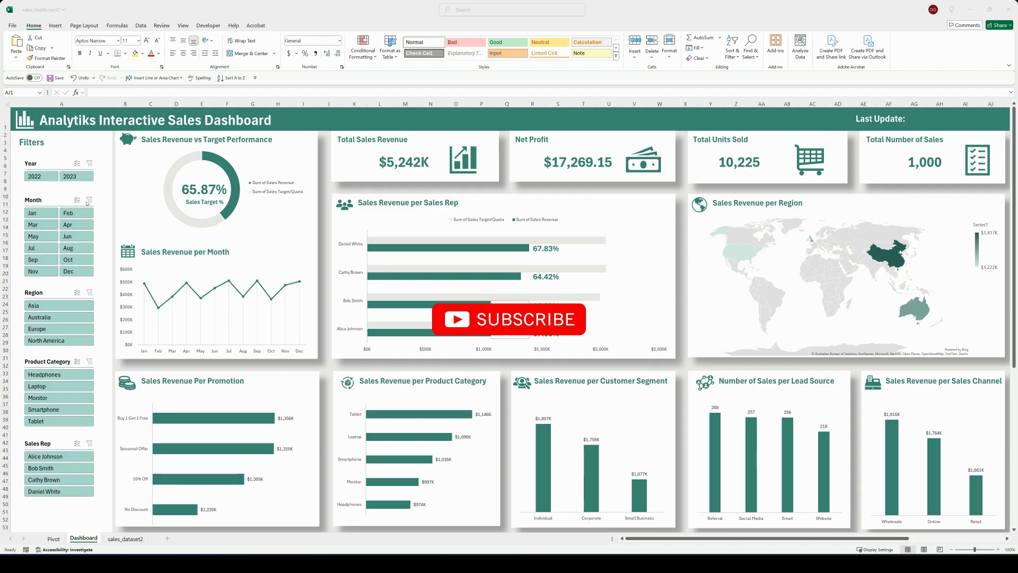
Step: Enter =XLOOKUP(MAX(A:A),A:A,A:A) in cell Q2 of the sales_dataset2 sheet to return the latest date
left_click(126, 541)
left_click(127, 540)
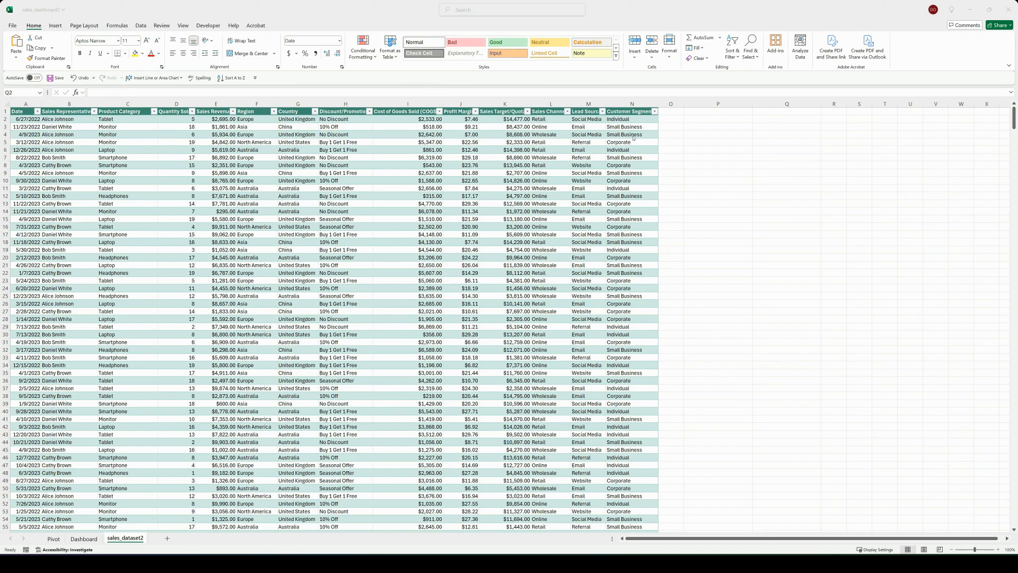
left_click(772, 119)
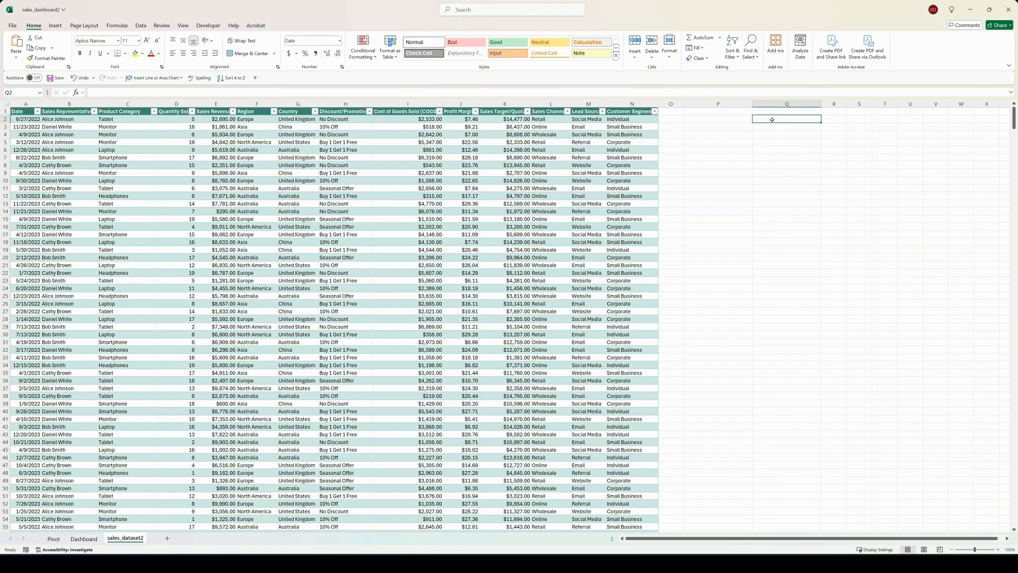
type("=xloo")
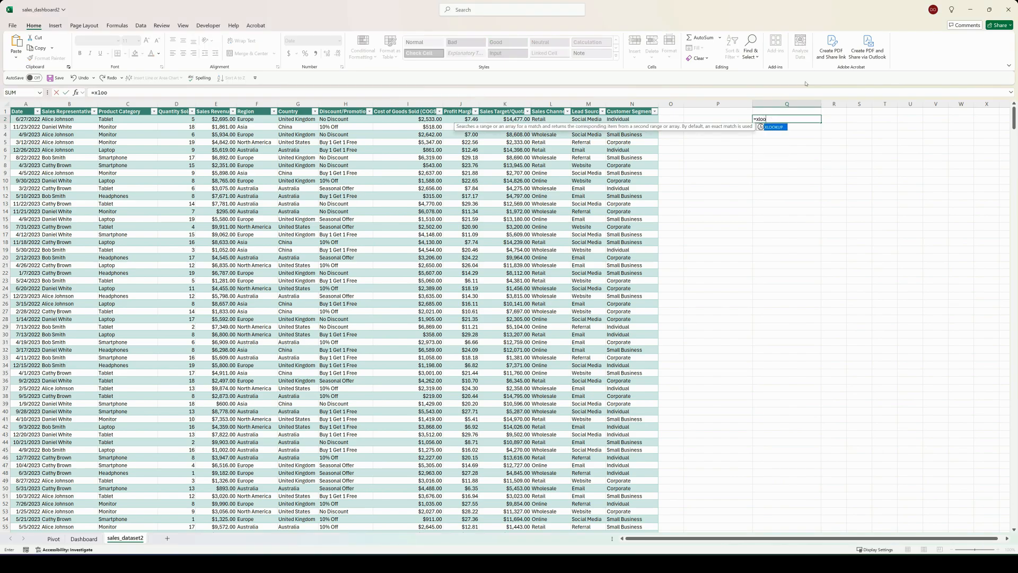
double_click(773, 127)
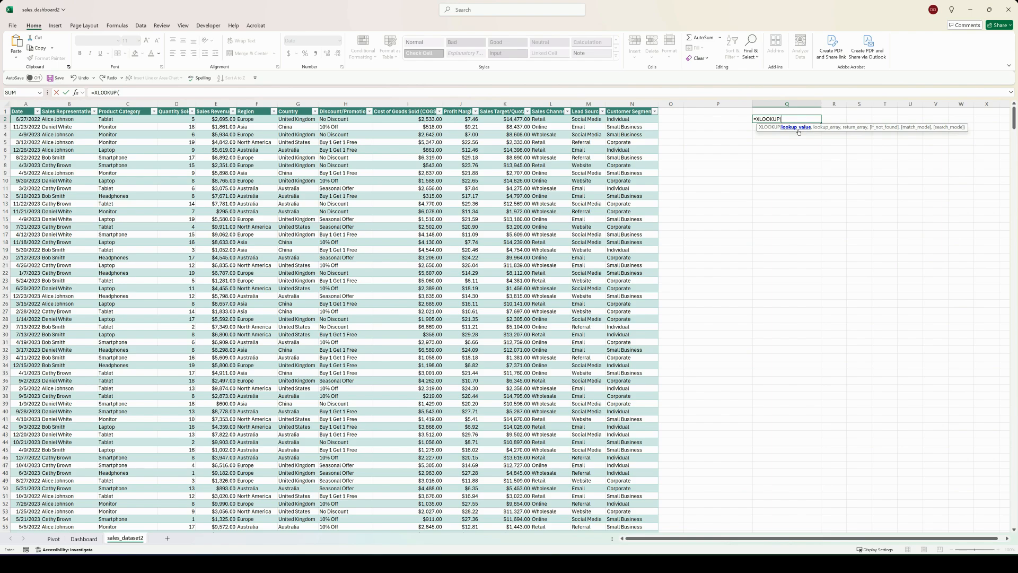
type("max")
key("Tab")
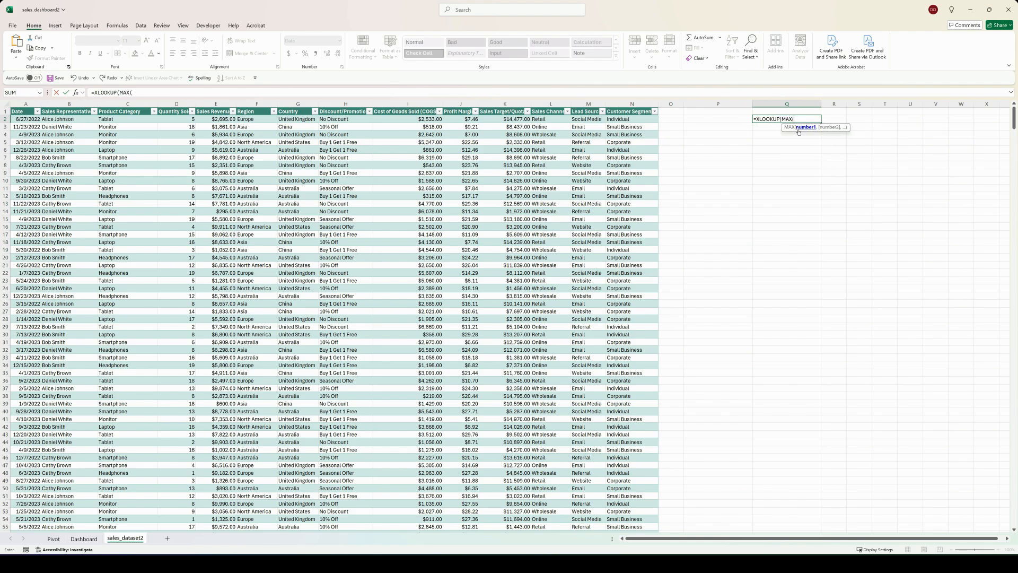
type("A:A")
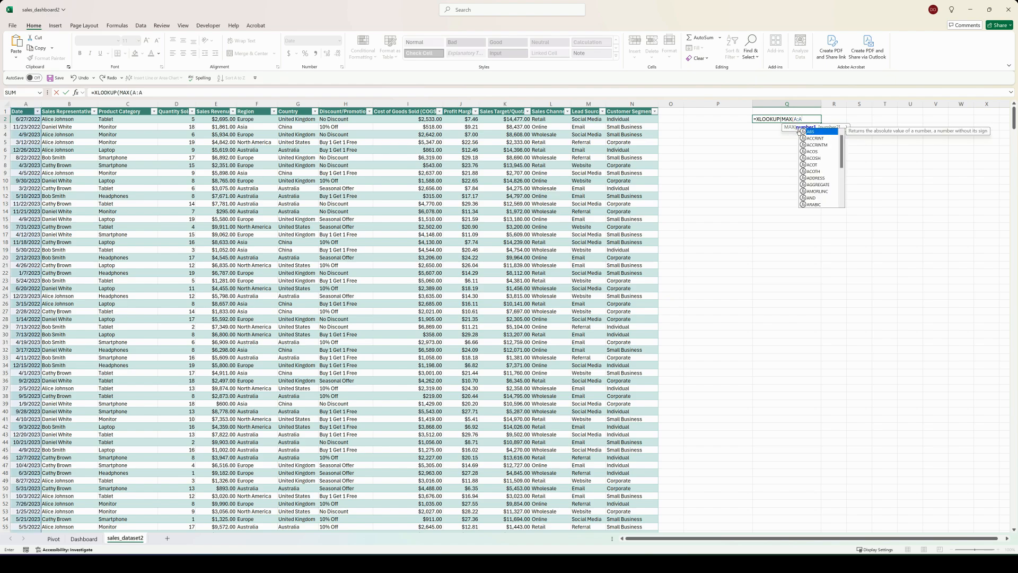
type("),")
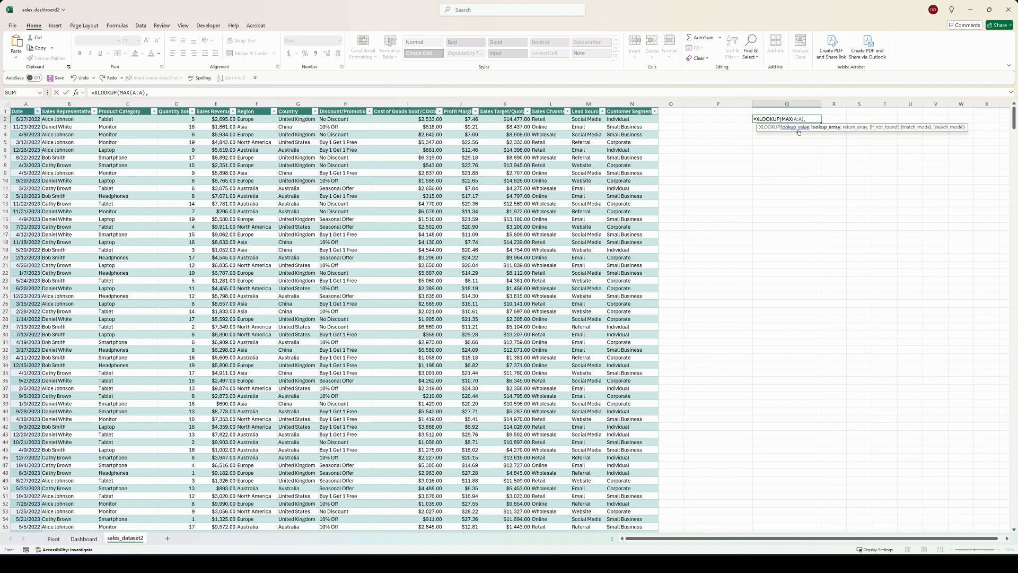
type("A:A")
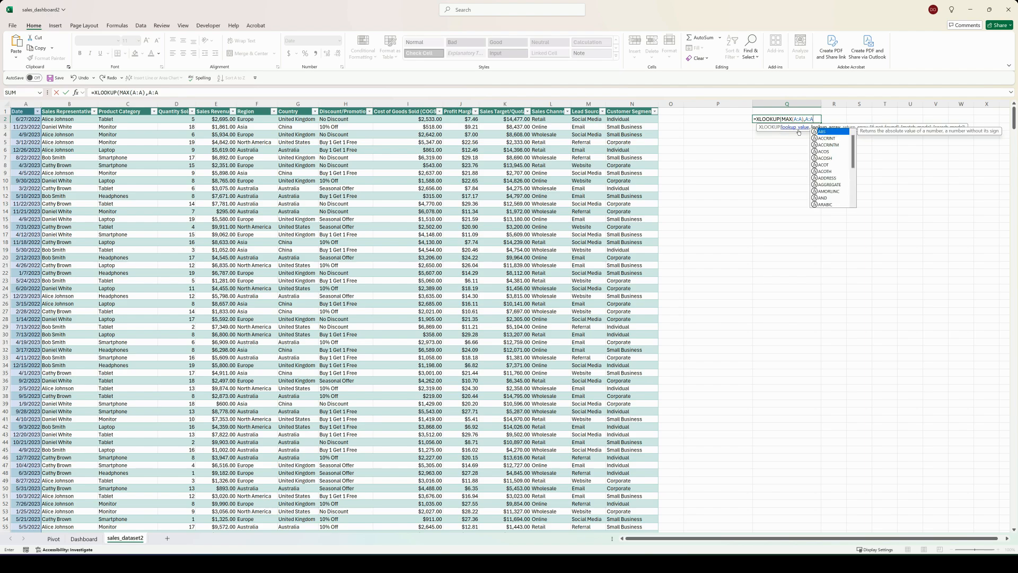
type(",A:A")
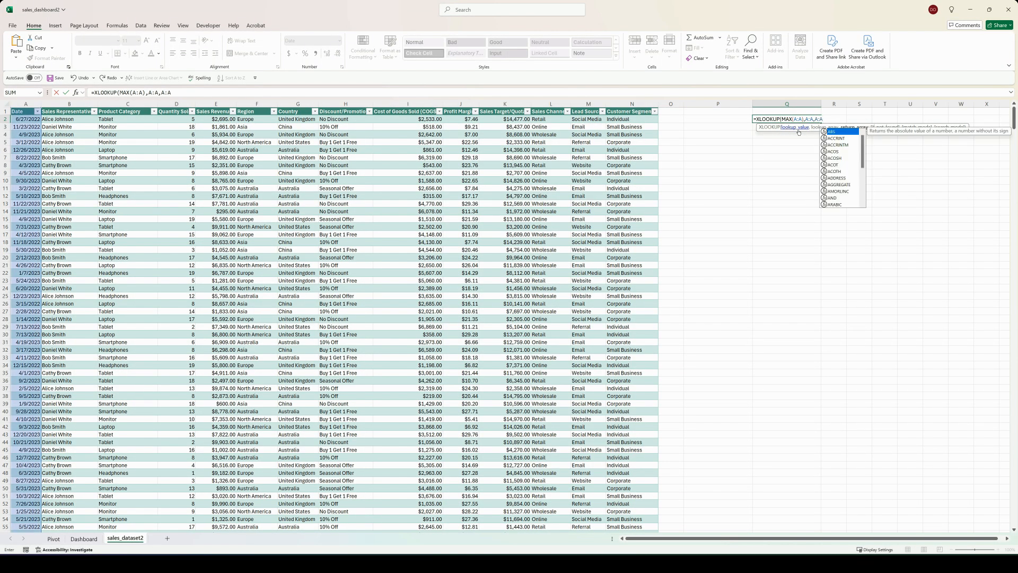
type(")")
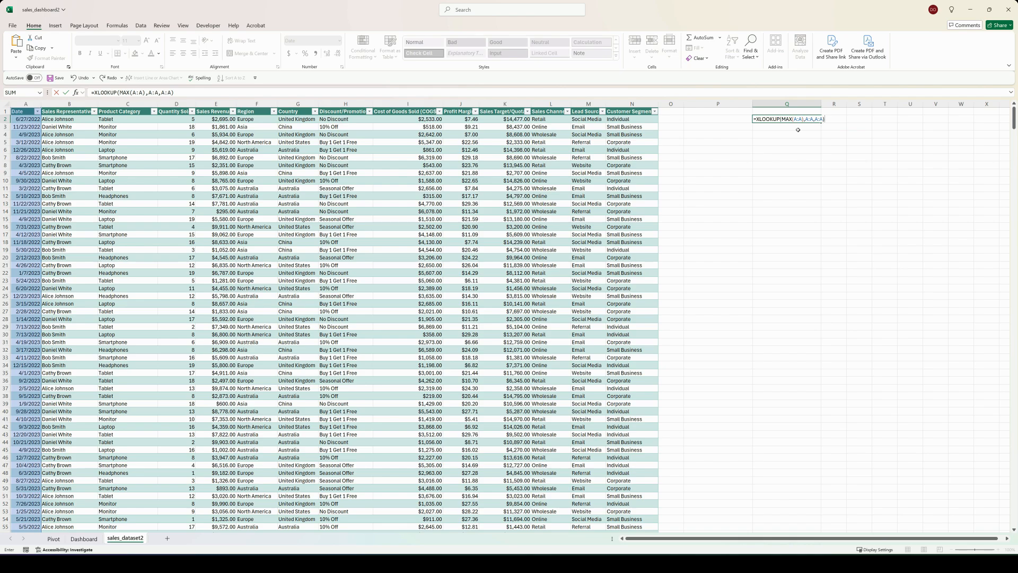
key("Return")
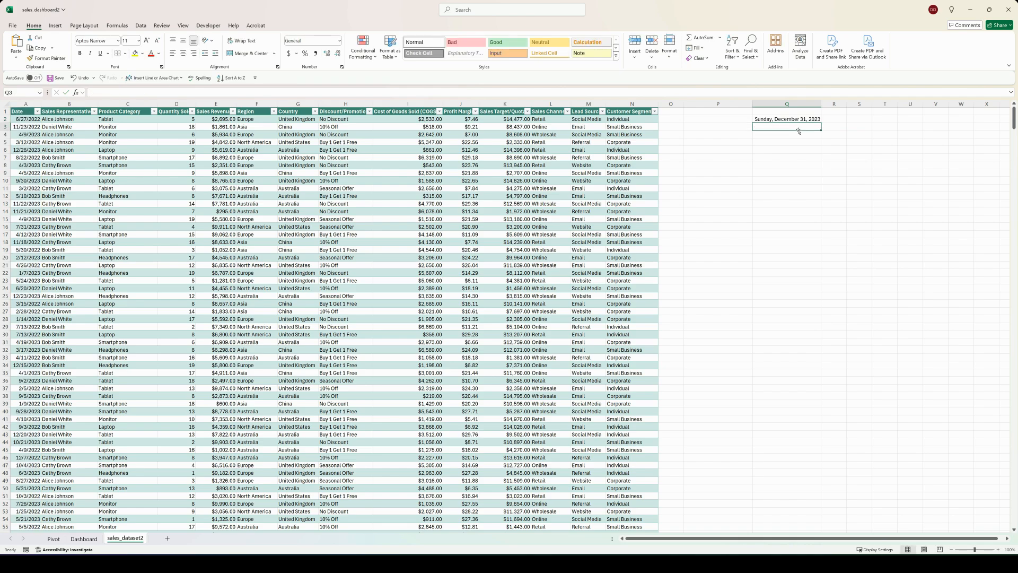
Step: Label cell Q1 as Last Update: and apply thick outside borders to Q1:Q2 and to Q1 alone
left_click(787, 110)
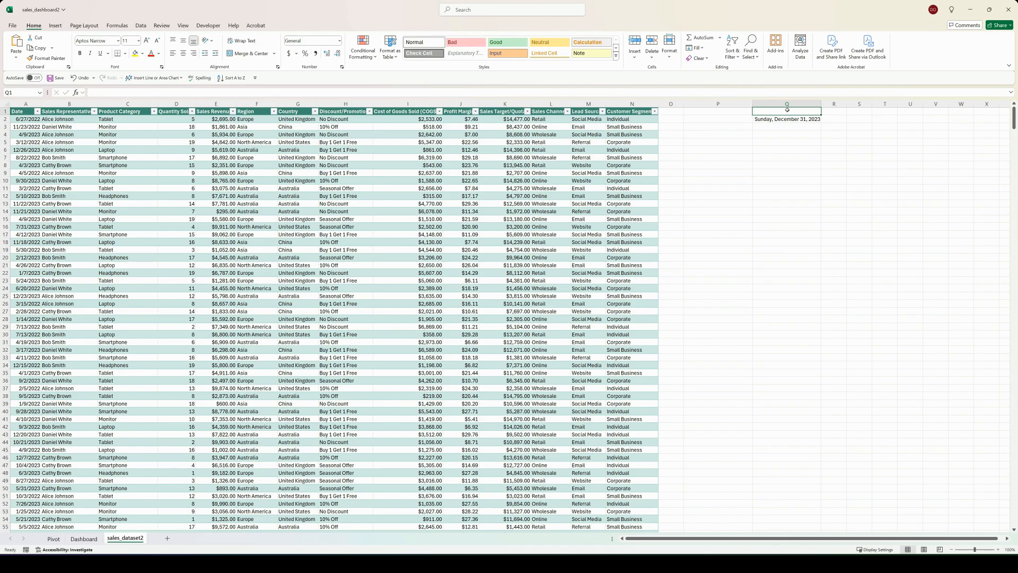
type("Last Update")
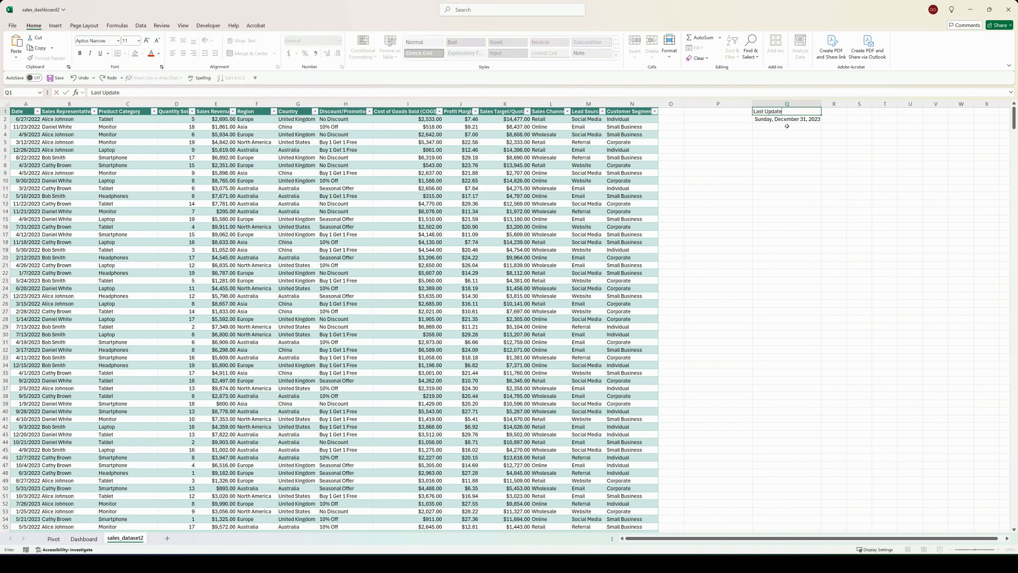
left_click(787, 126)
left_click_drag(781, 112, 782, 119)
left_click(124, 53)
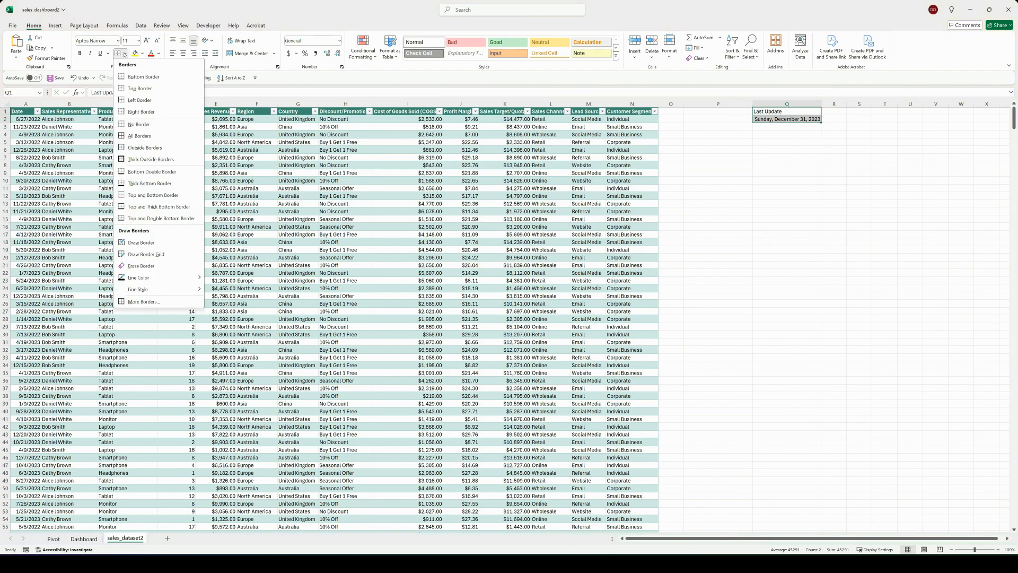
left_click(134, 160)
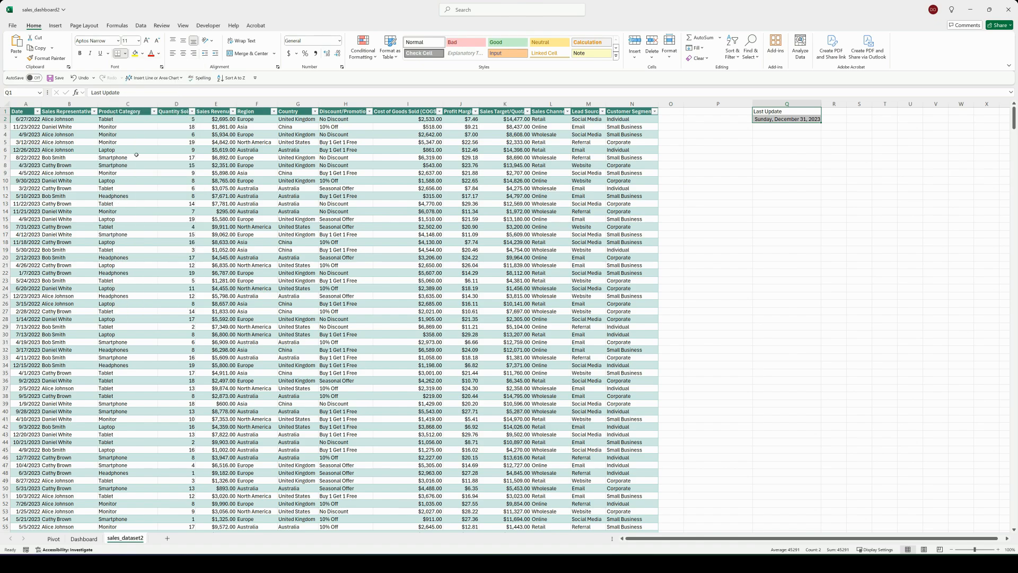
left_click(125, 53)
left_click(133, 139)
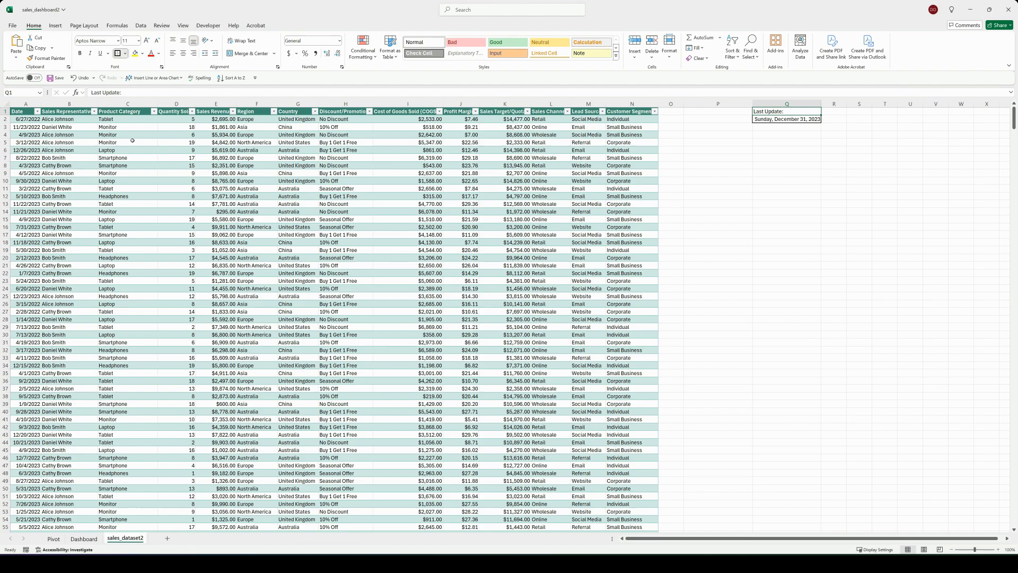
left_click(777, 156)
left_click(794, 113)
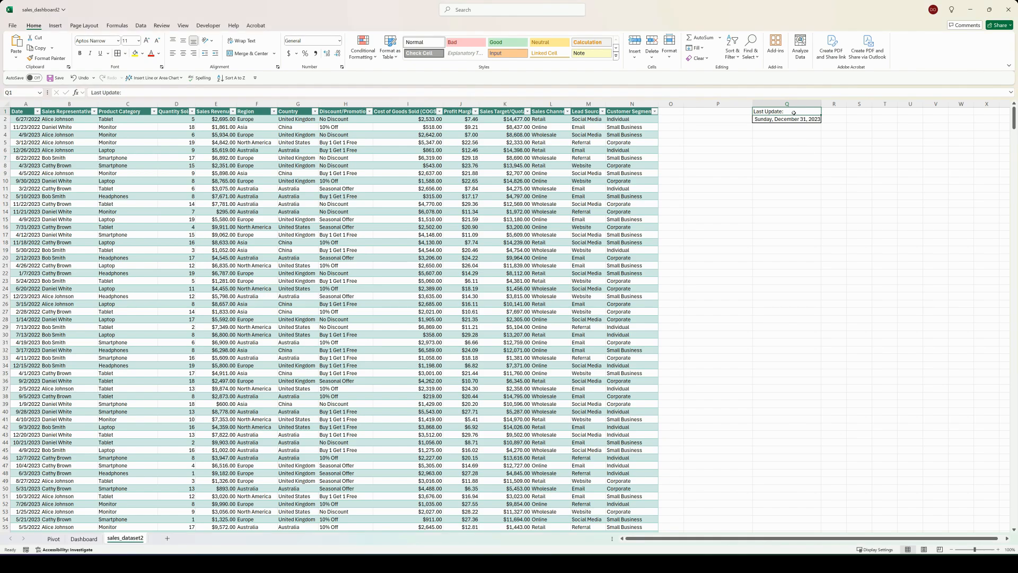
left_click(125, 53)
left_click(137, 160)
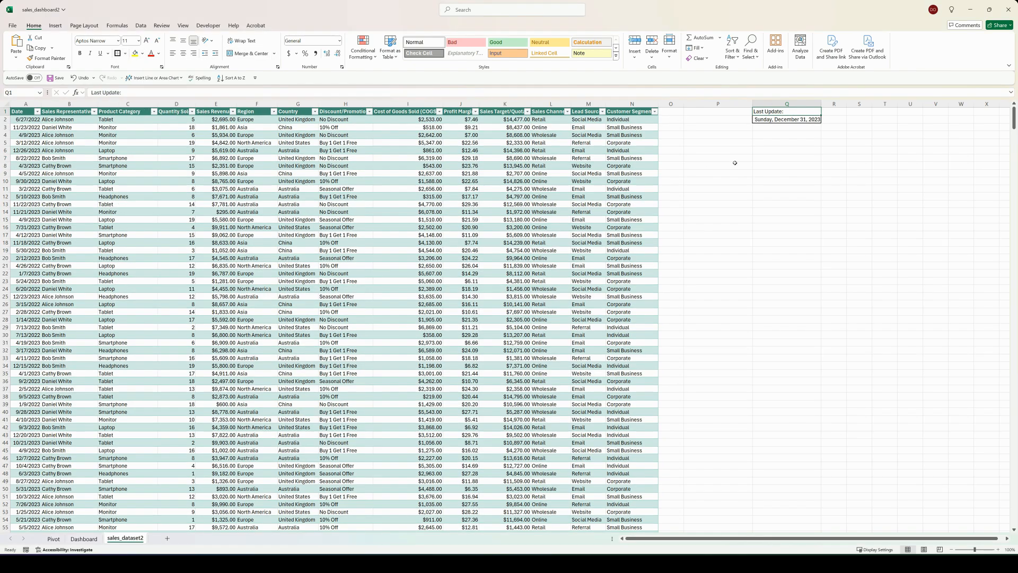
left_click(735, 164)
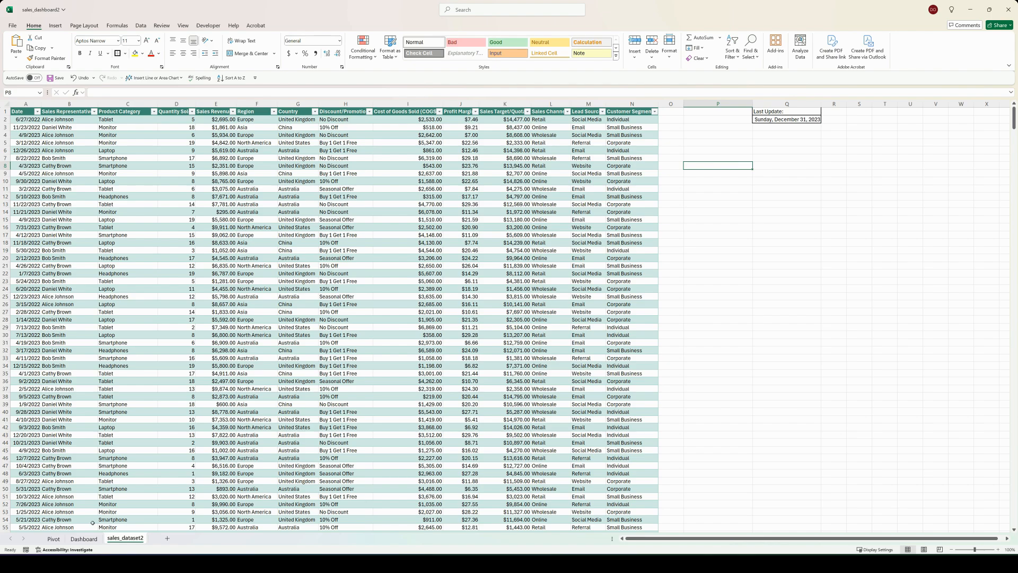
Step: Draw a small text box beside the Last Update: label in the Dashboard sheet's header banner
left_click(84, 539)
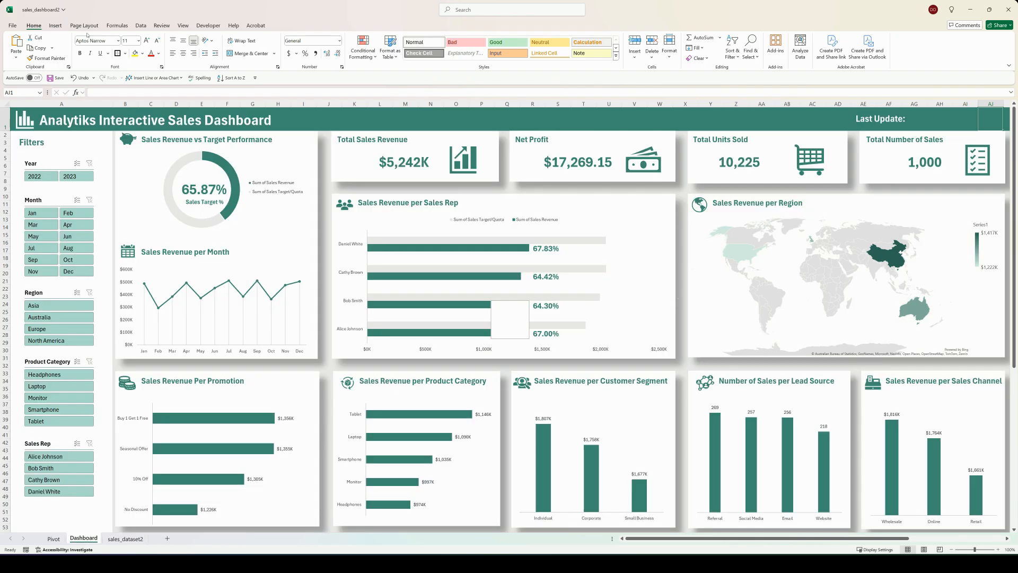
left_click(55, 25)
left_click(513, 47)
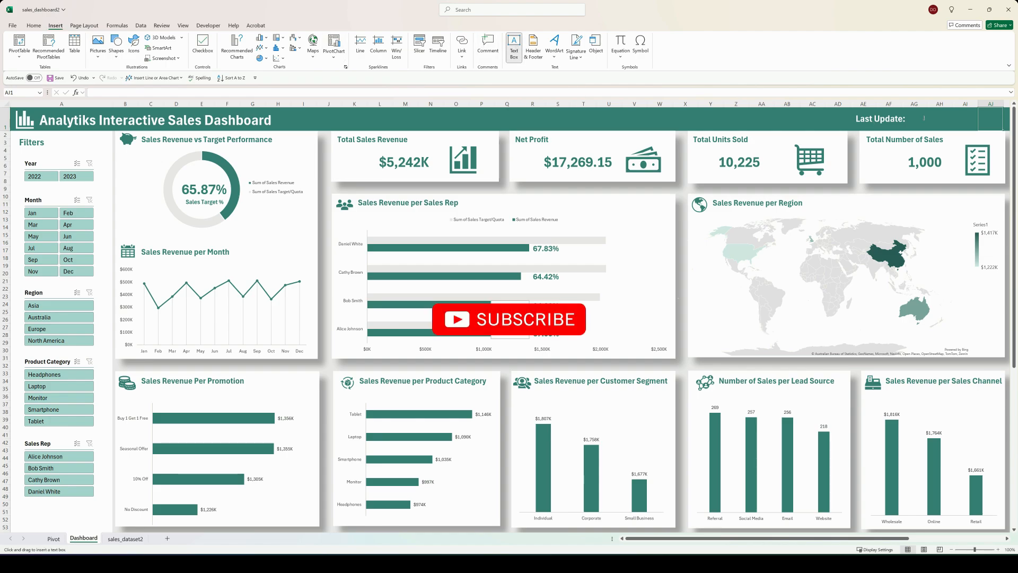
left_click_drag(927, 112, 958, 128)
Step: Link the new header text box to the latest date with the formula =sales_dataset2!Q2
left_click(301, 93)
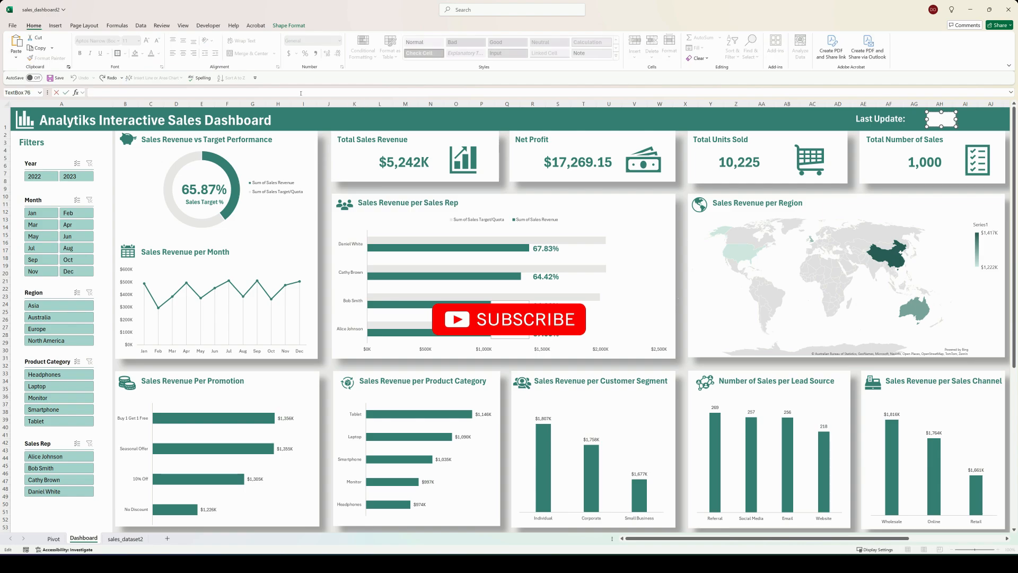
type("=")
left_click(113, 539)
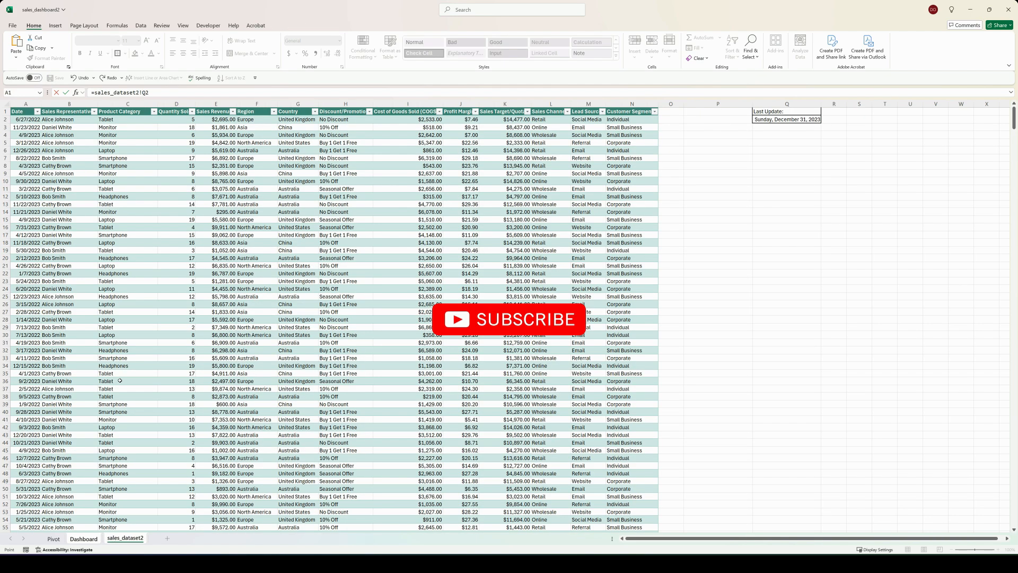
key("Return")
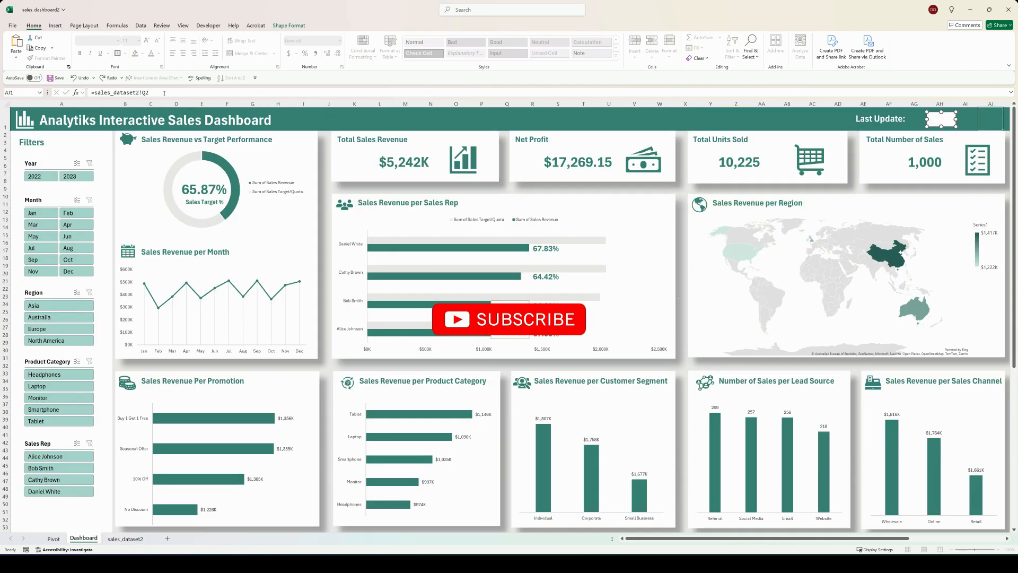